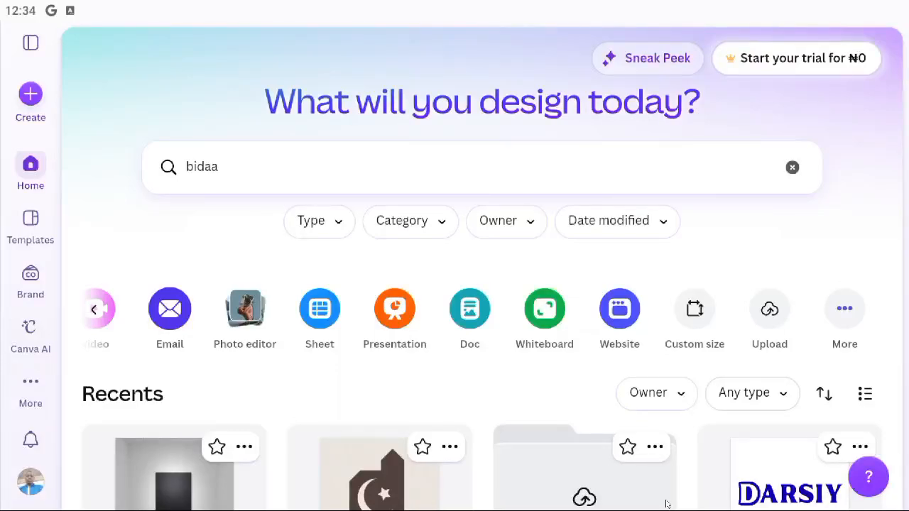
Clear the old 'bidaa' search from the Canva home-page search box.
scroll(596, 381, down, 1)
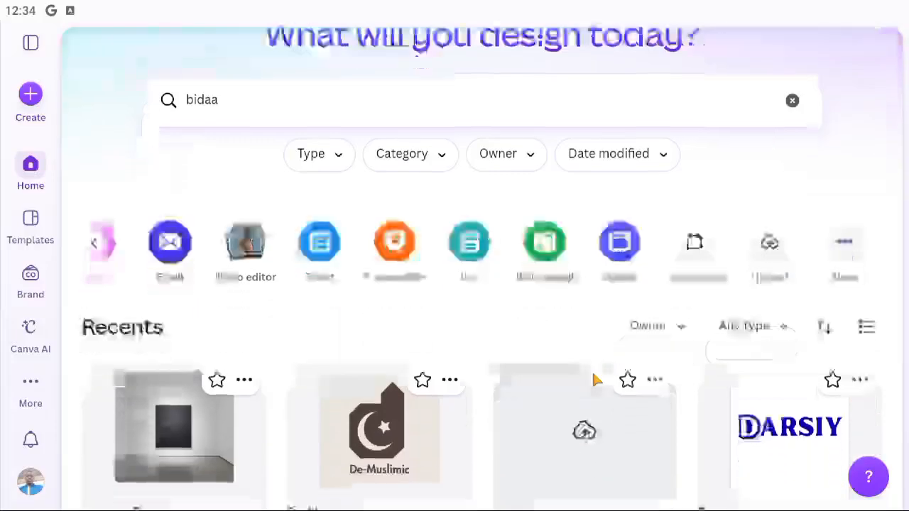
scroll(596, 381, up, 1)
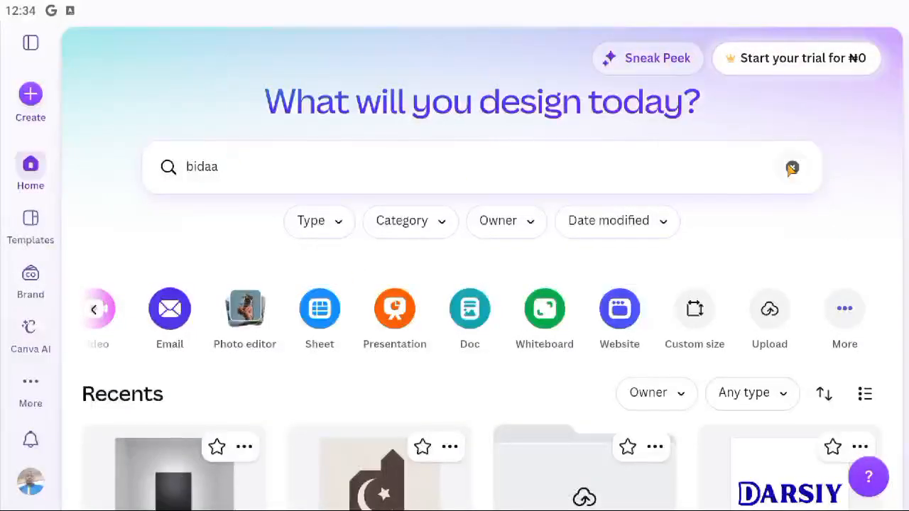
click(792, 168)
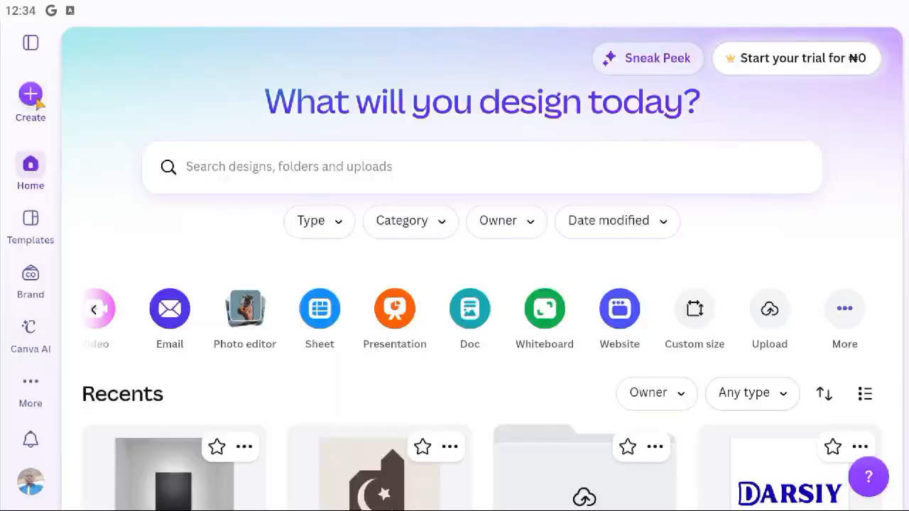
Pull down the system notifications and clear them all.
click(460, 9)
click(460, 9)
click(460, 9)
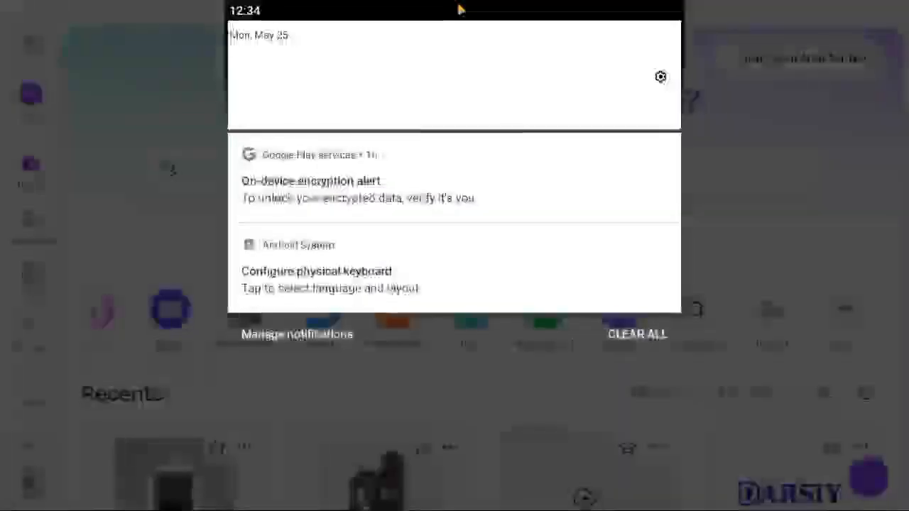
click(659, 335)
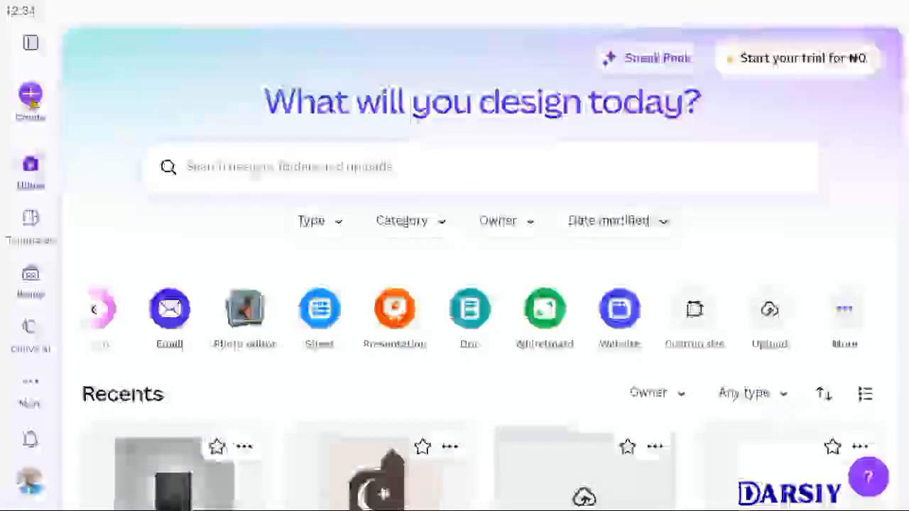
click(30, 97)
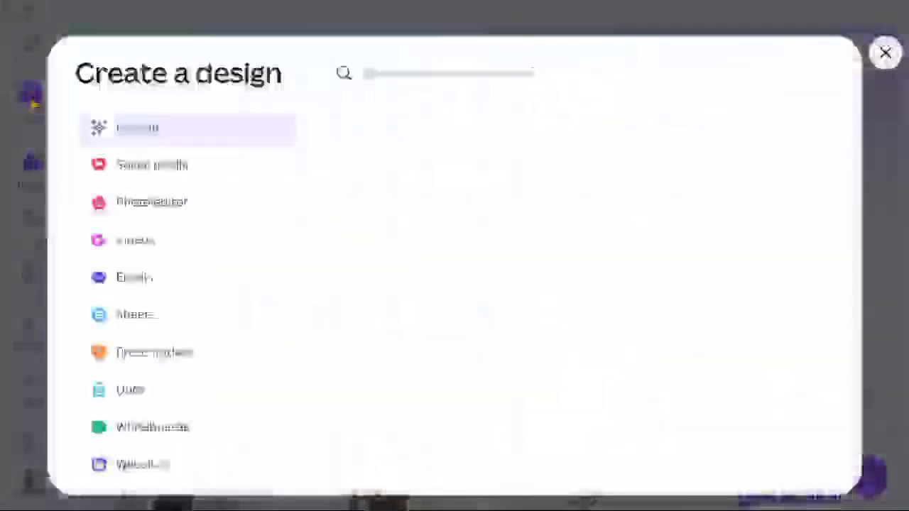
scroll(168, 254, down, 2)
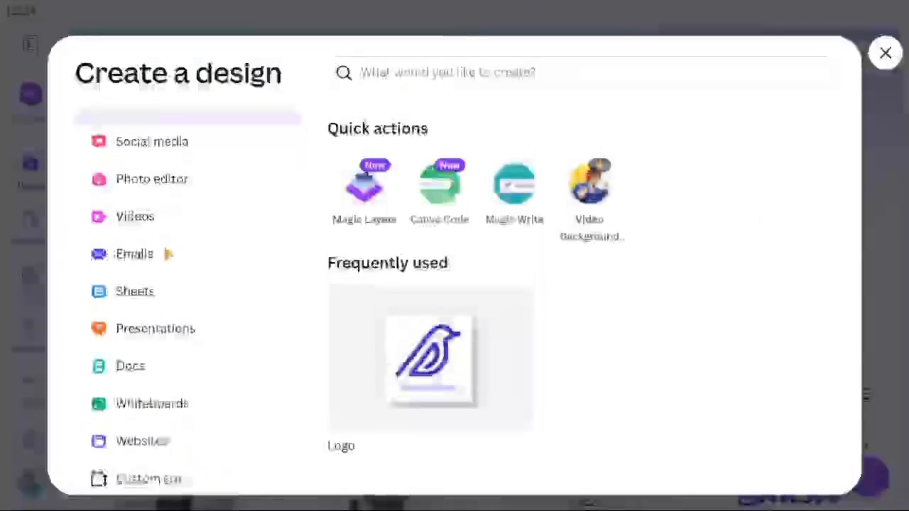
scroll(168, 254, up, 2)
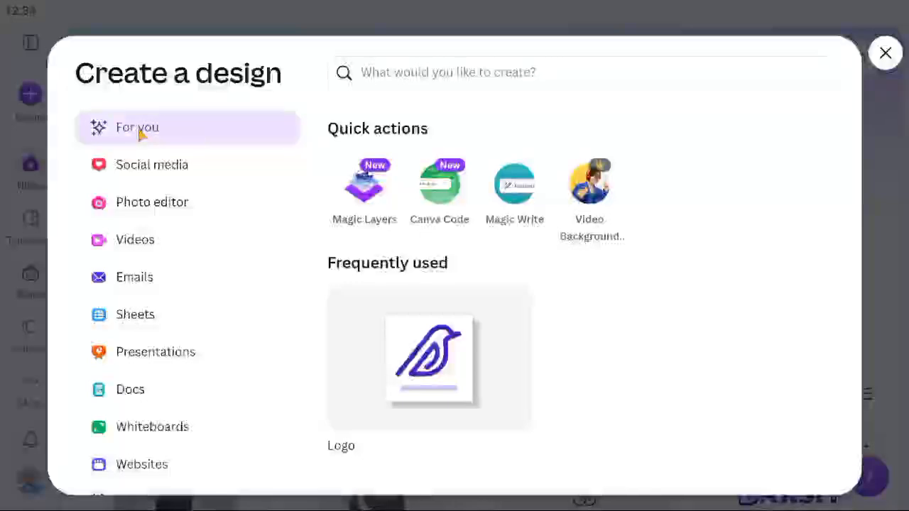
Browse the Social media formats such as Facebook Post, LinkedIn Post and TikTok Video.
click(157, 170)
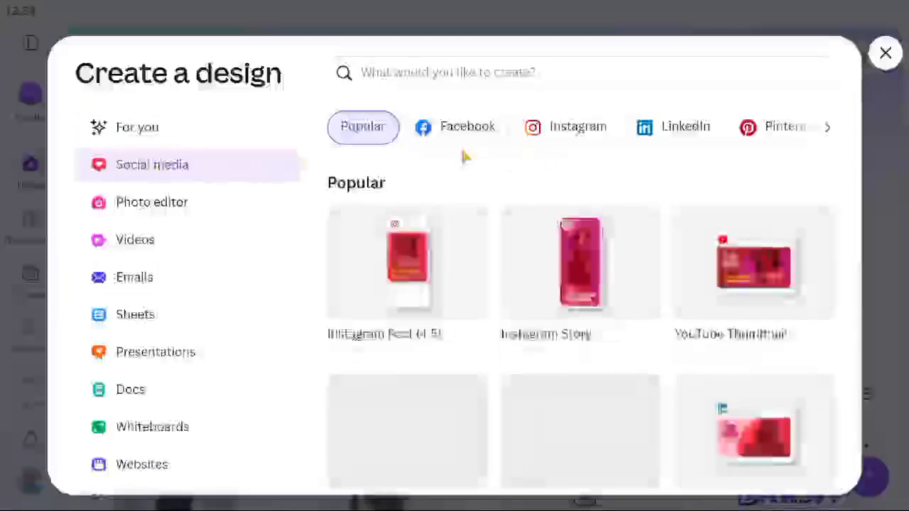
scroll(467, 293, down, 2)
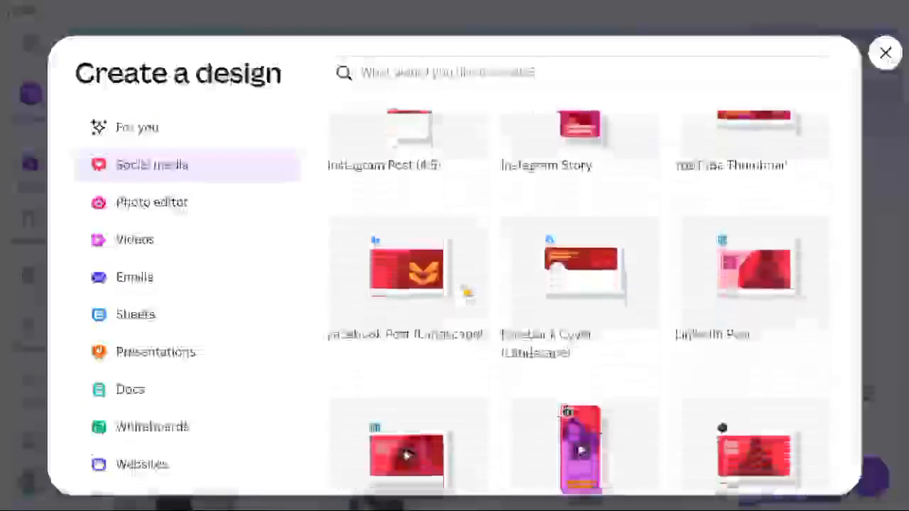
scroll(467, 297, up, 1)
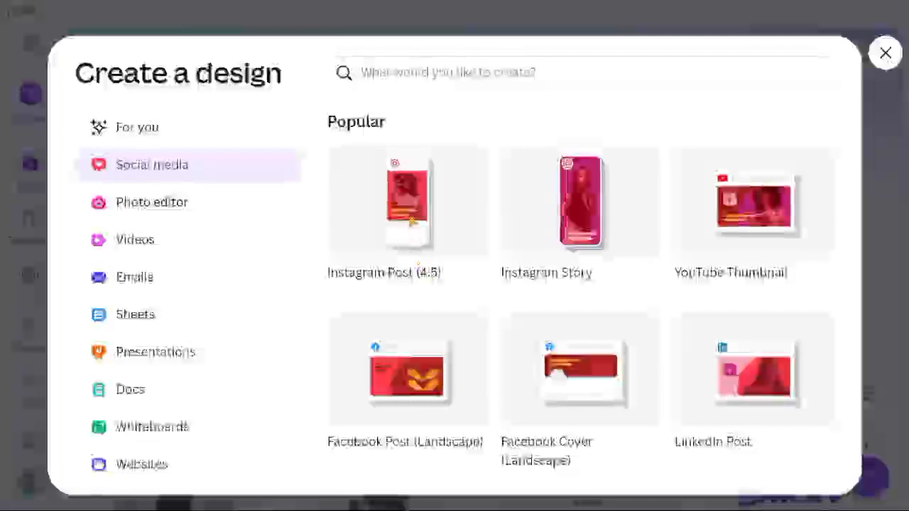
scroll(467, 297, up, 1)
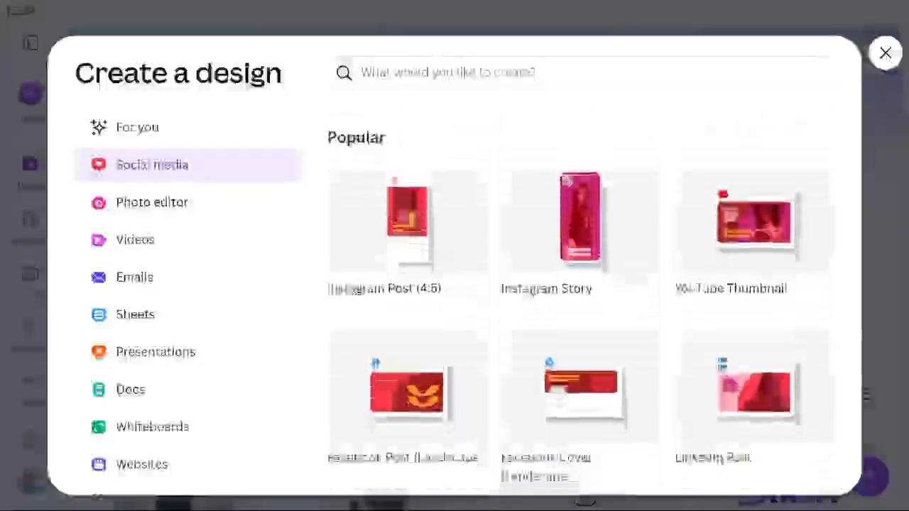
scroll(467, 297, down, 2)
scroll(466, 297, up, 2)
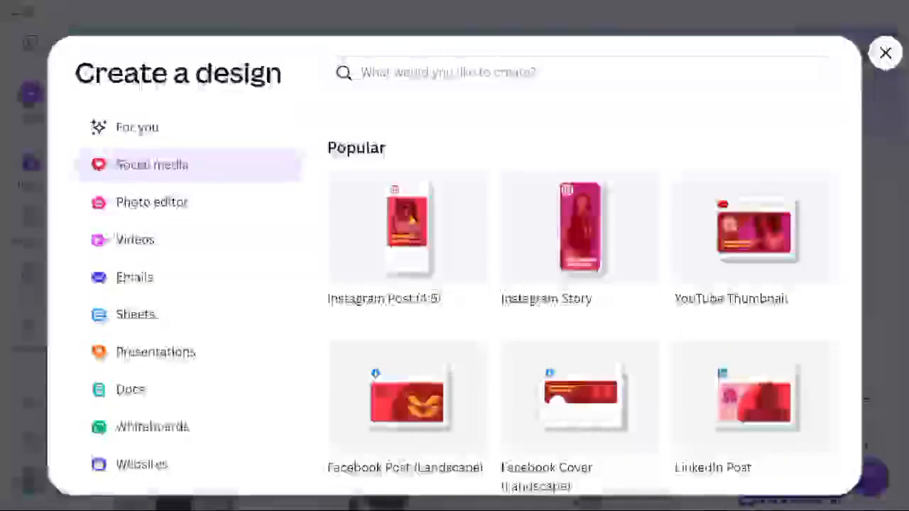
scroll(410, 222, up, 1)
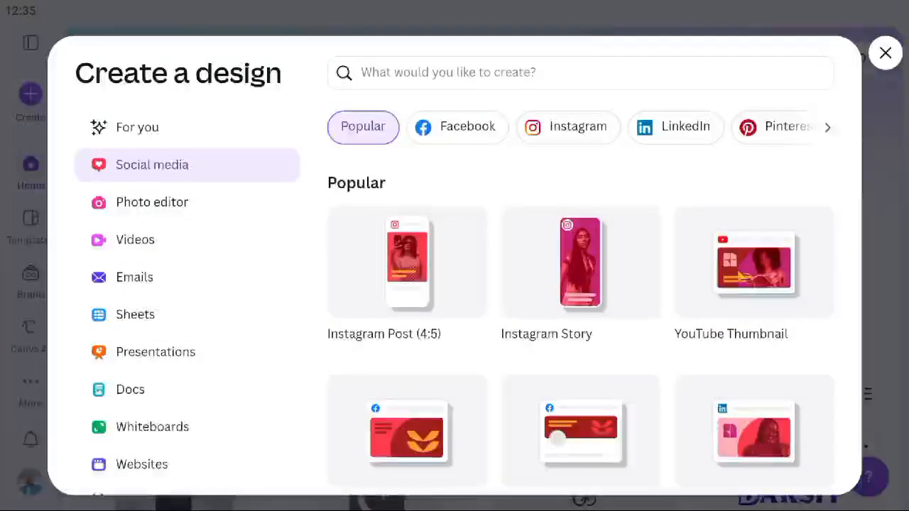
scroll(744, 279, down, 2)
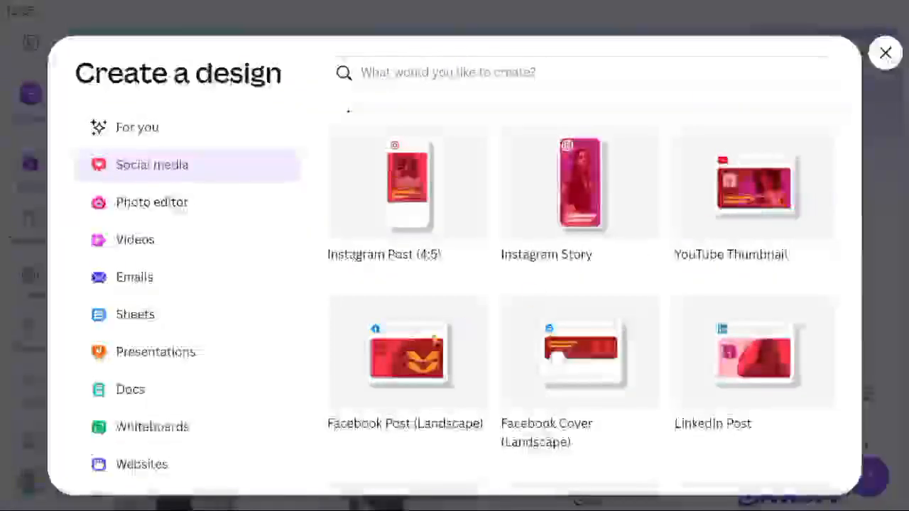
scroll(431, 359, down, 2)
scroll(431, 359, down, 2)
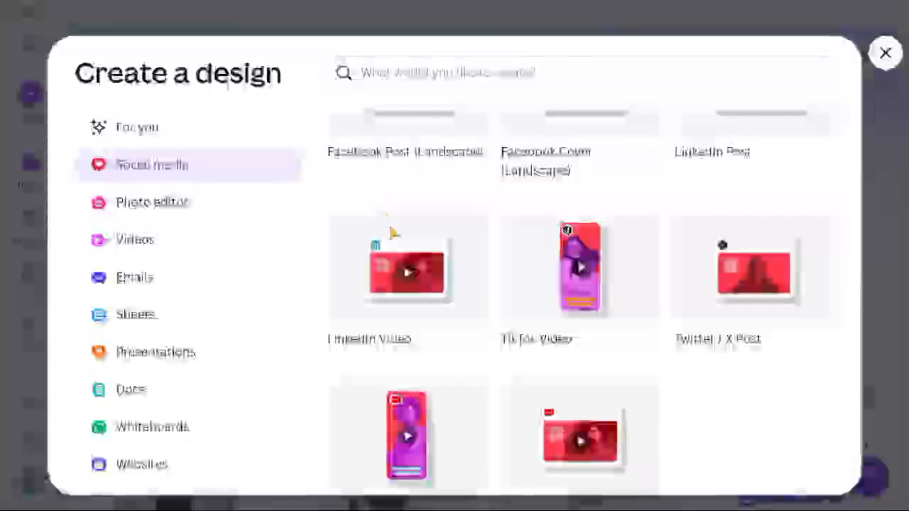
scroll(396, 234, up, 5)
scroll(393, 235, up, 1)
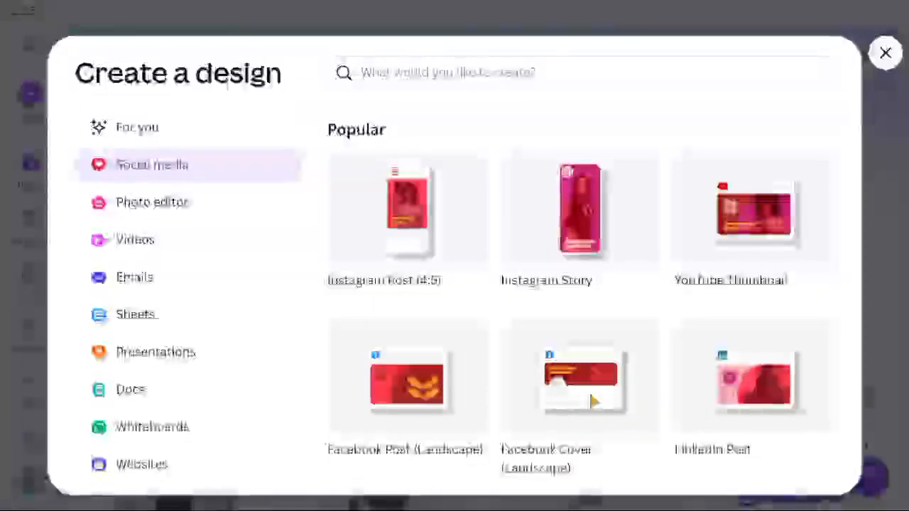
scroll(594, 402, down, 1)
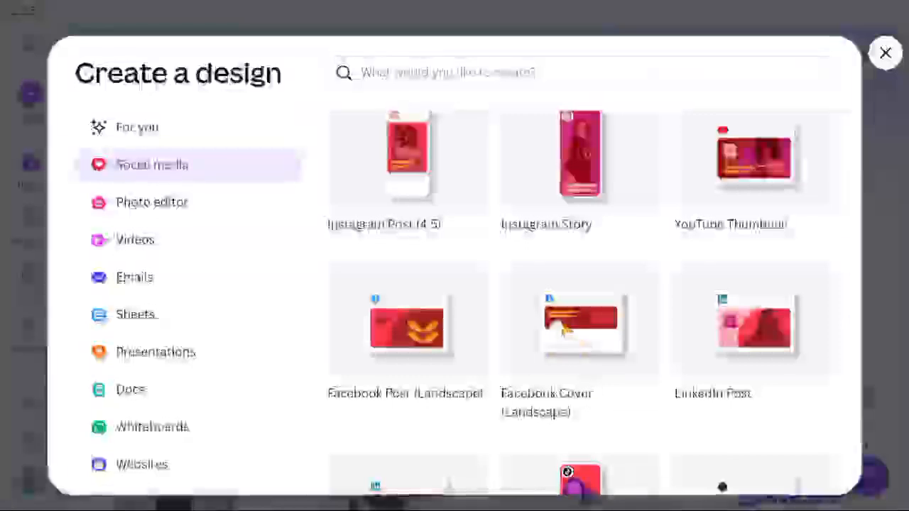
scroll(574, 331, down, 3)
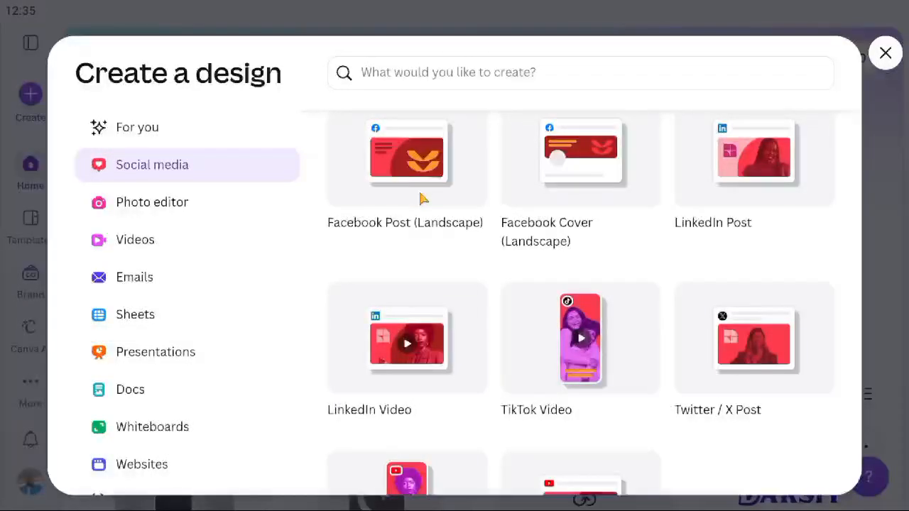
key(ctrl+shift+5)
Google 'size of id card in px' to find 1013 x 638 pixels at 300 DPI.
click(390, 345)
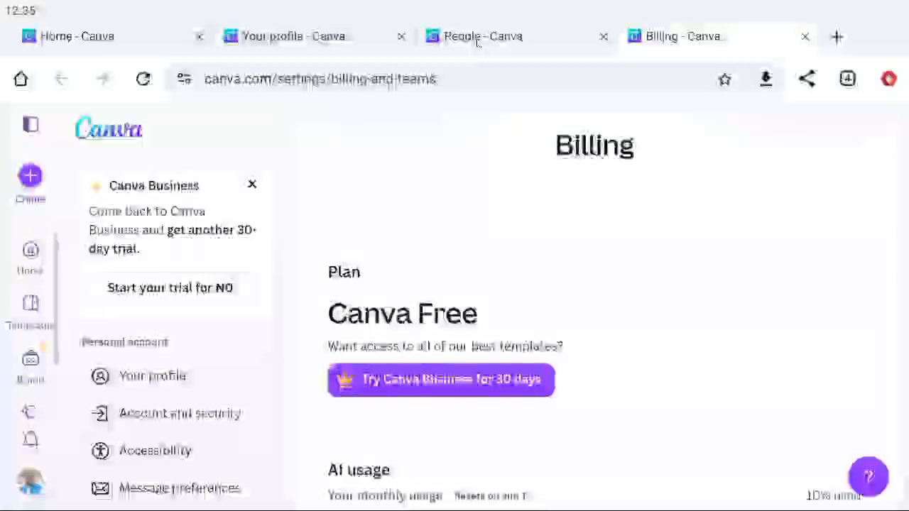
click(441, 80)
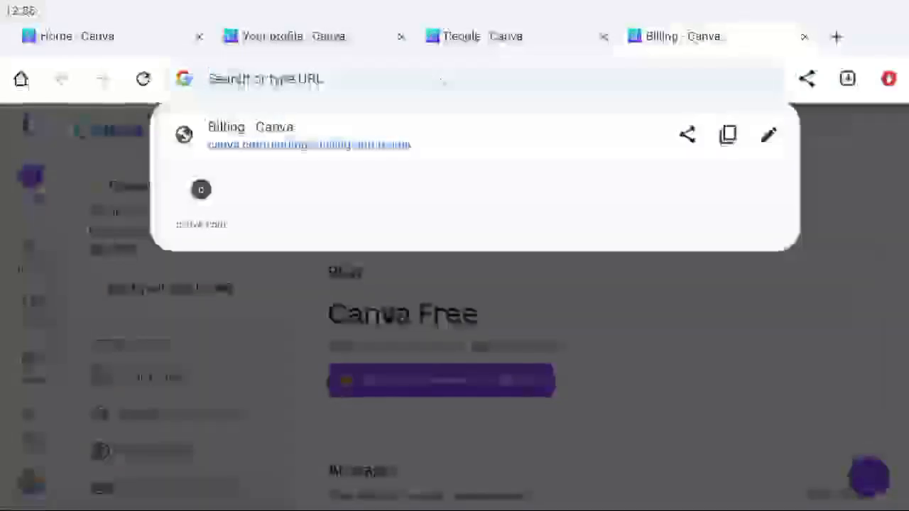
text(size)
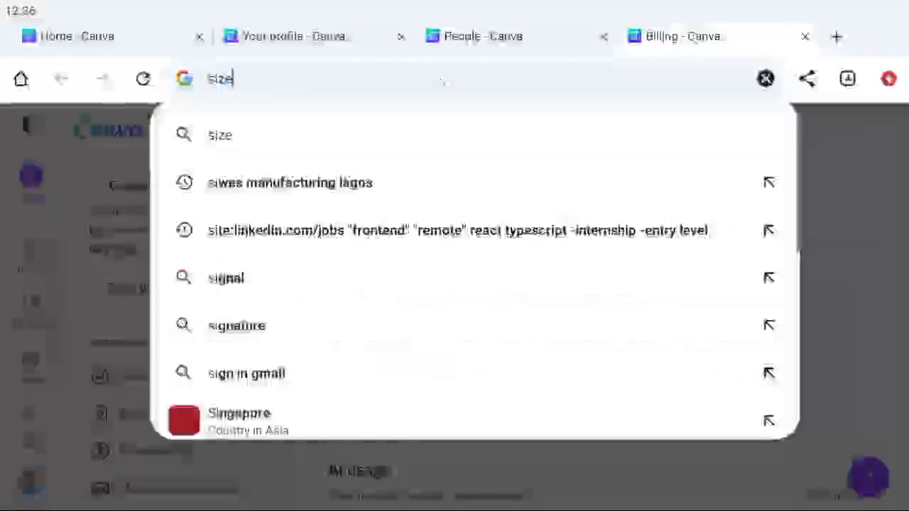
text( of )
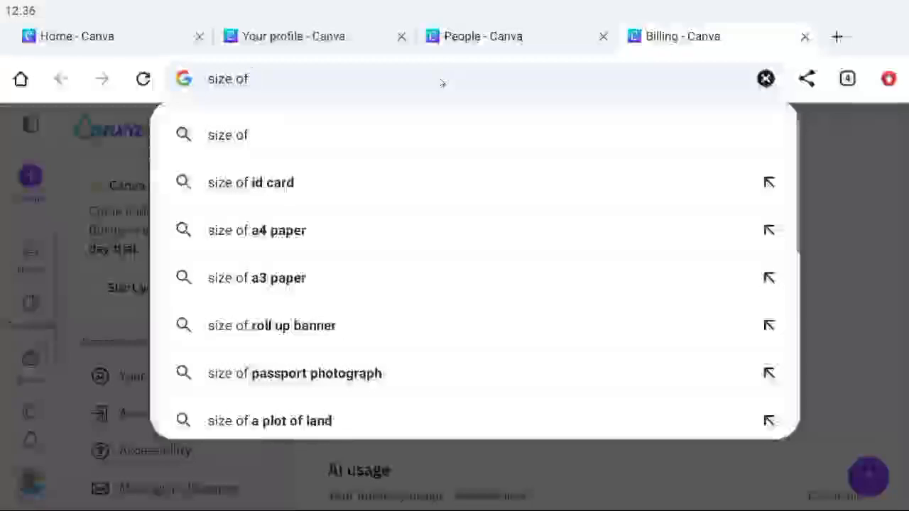
text(id)
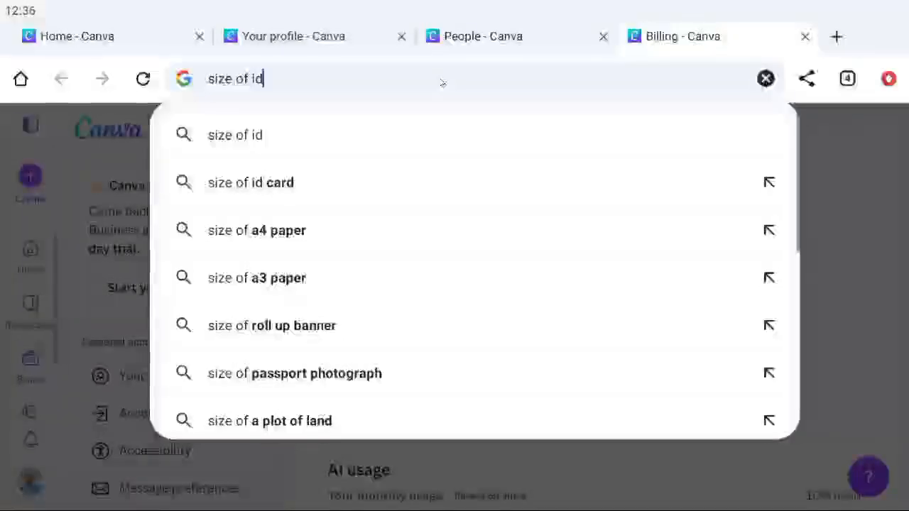
text( card)
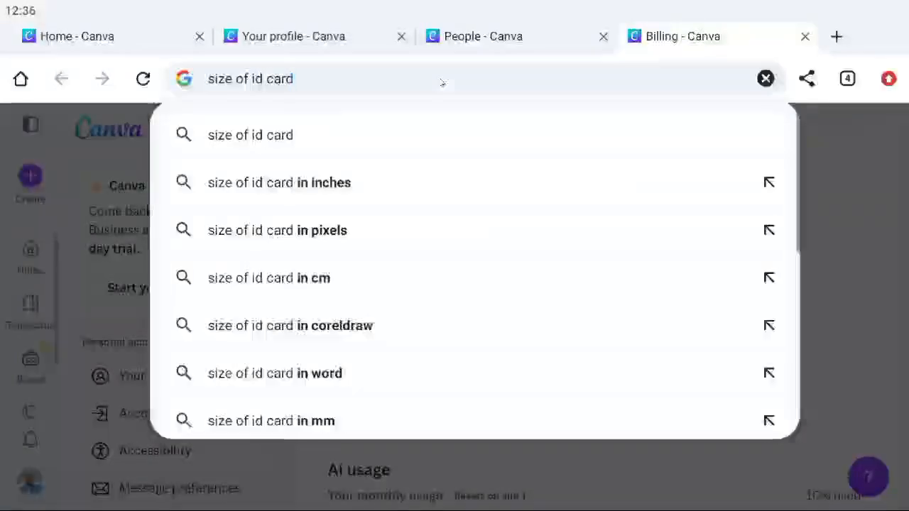
text( in px)
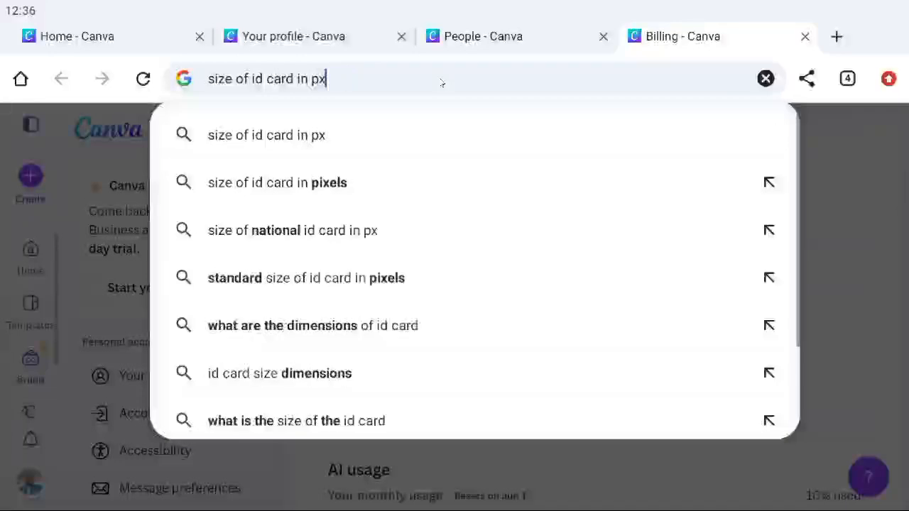
key(Return)
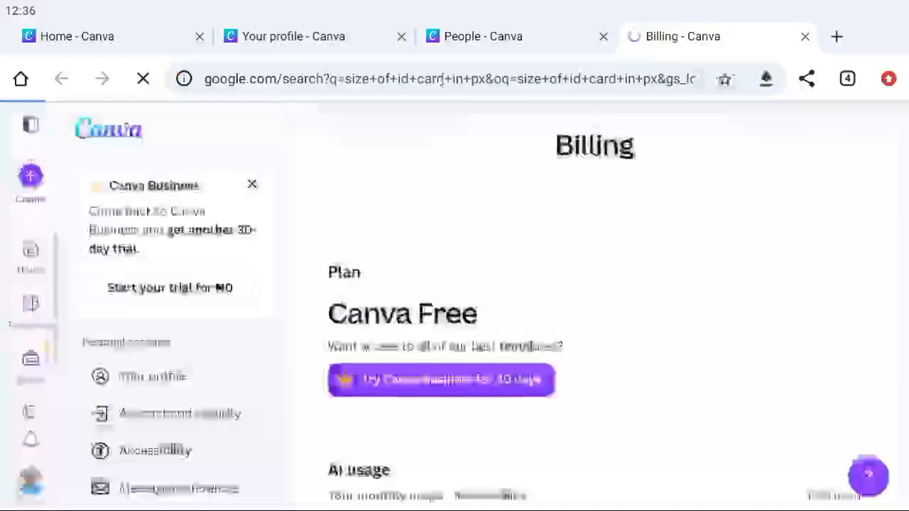
scroll(356, 271, down, 5)
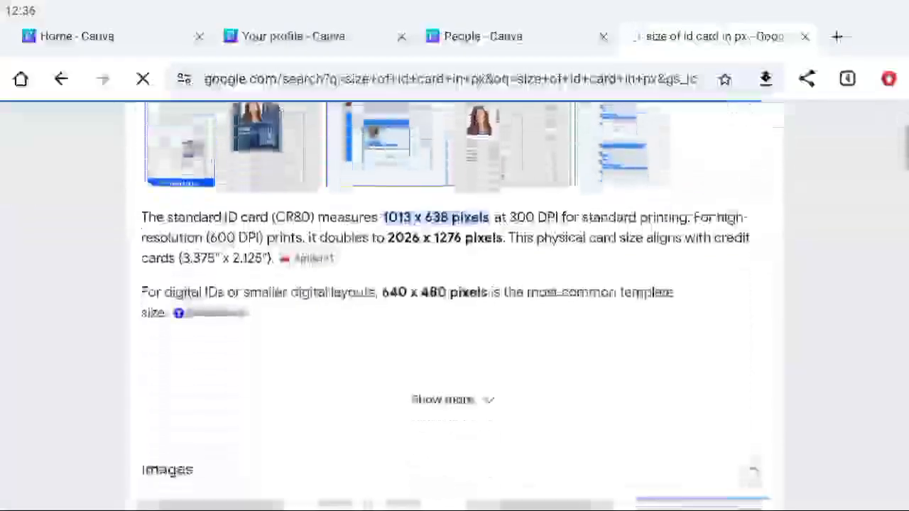
scroll(356, 271, up, 1)
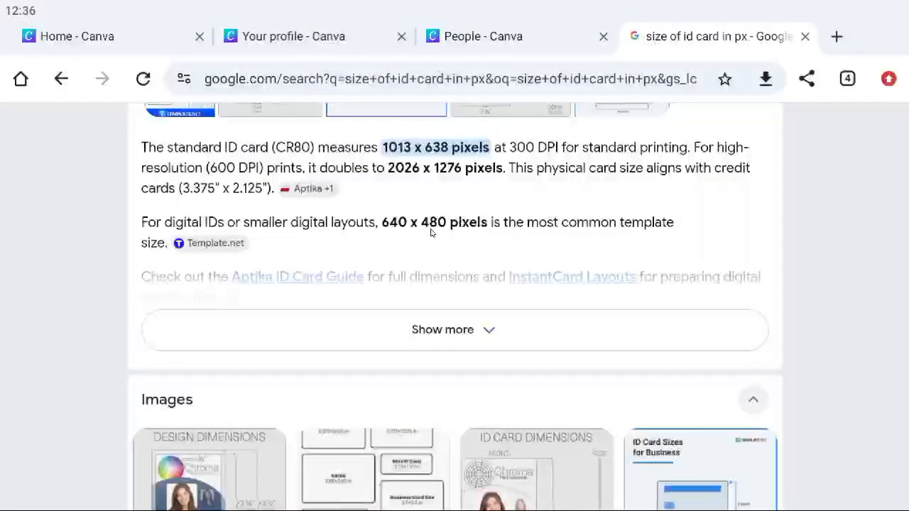
scroll(463, 237, down, 1)
scroll(463, 238, up, 2)
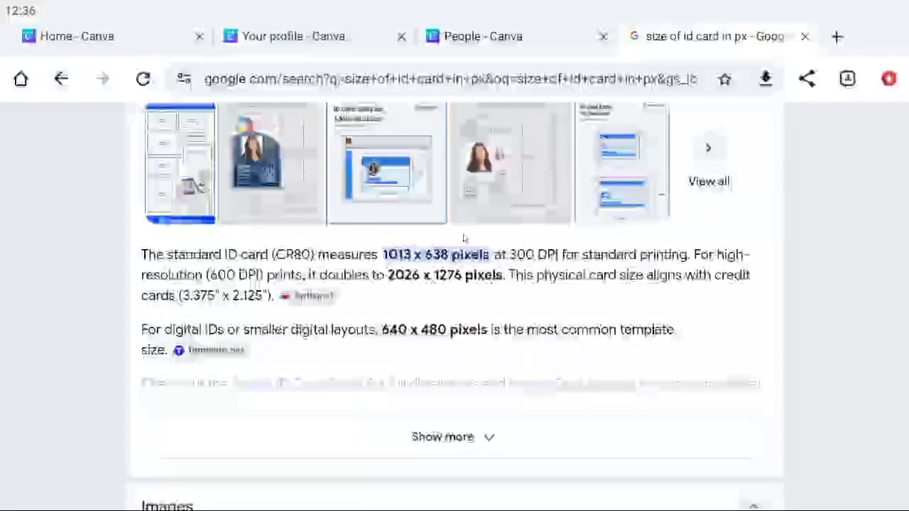
Return to Canva and look through the Photo editor and Video design options.
key(alt+Tab)
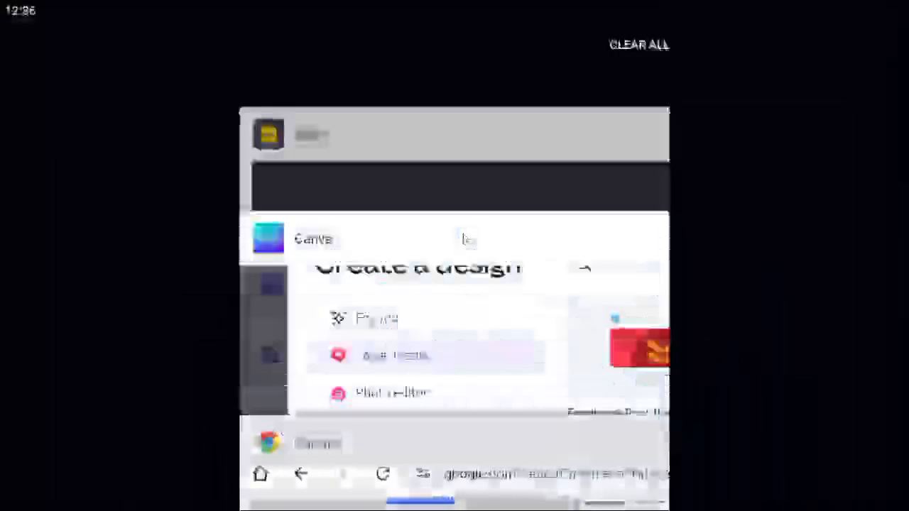
click(436, 327)
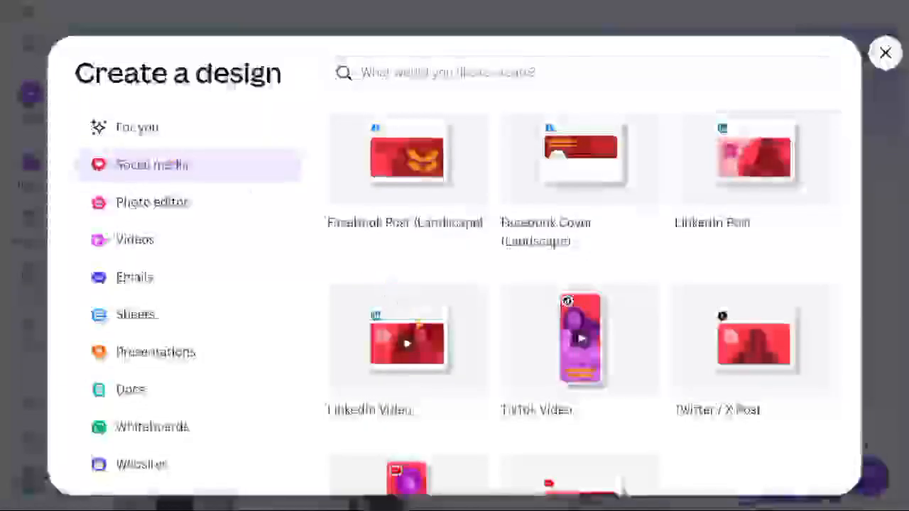
scroll(427, 334, down, 3)
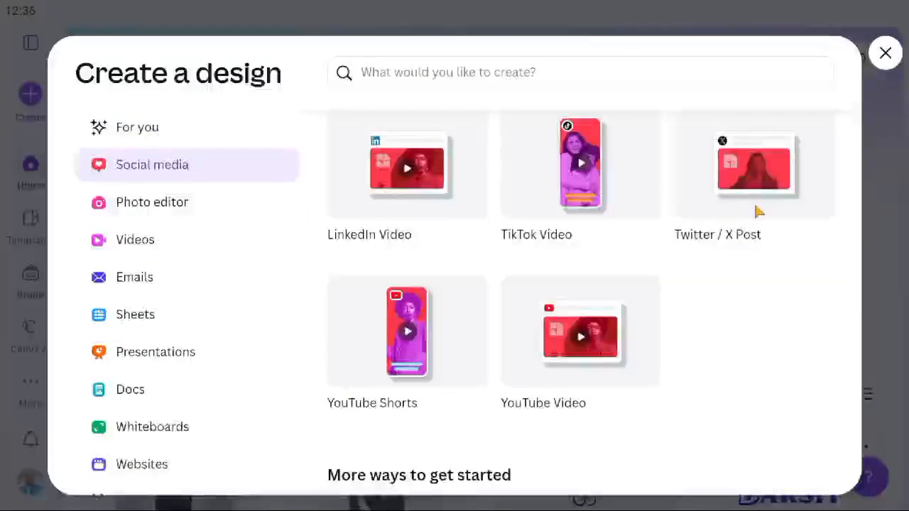
scroll(507, 384, down, 3)
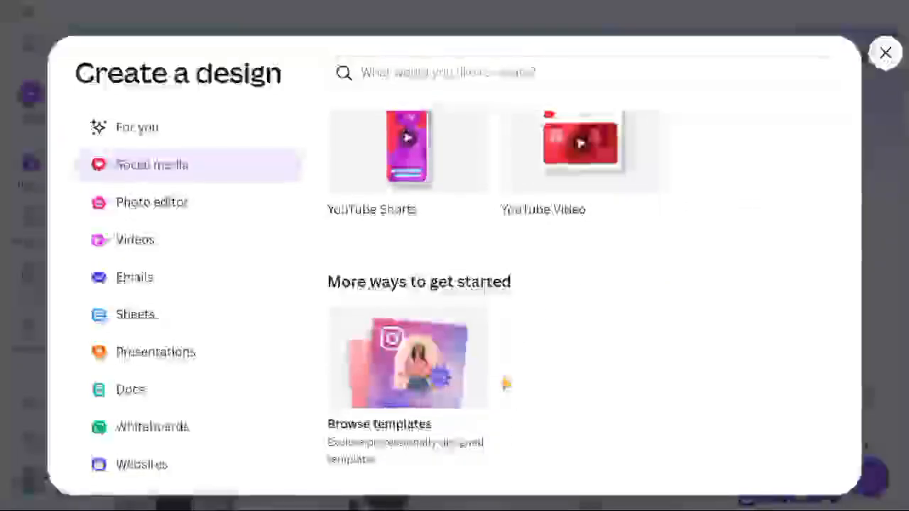
click(151, 203)
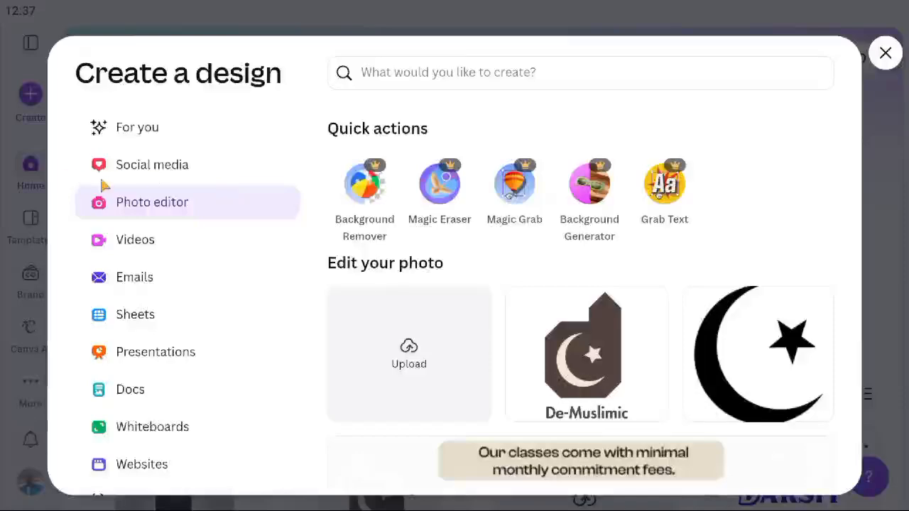
click(130, 240)
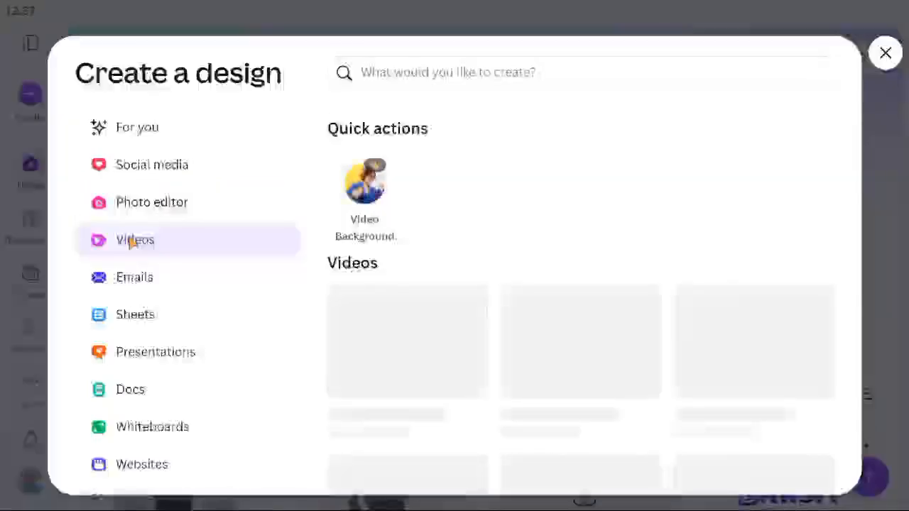
scroll(394, 334, down, 6)
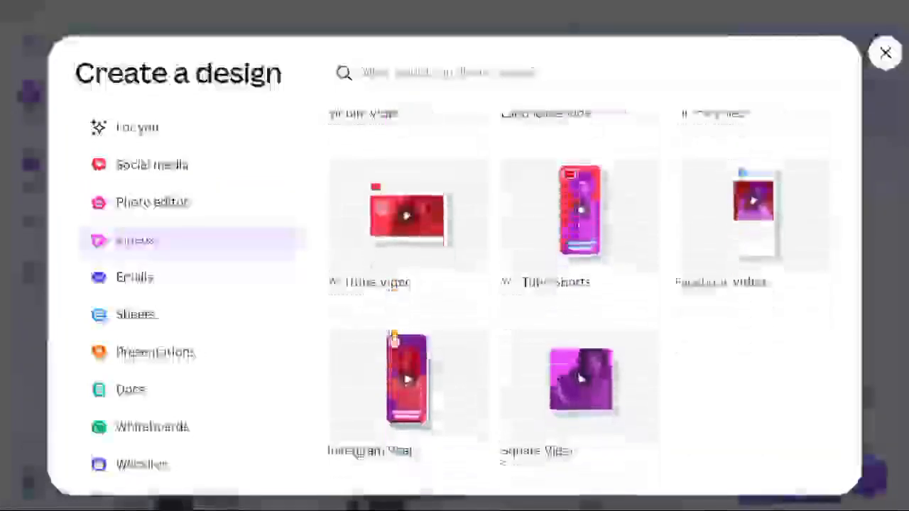
scroll(580, 210, up, 3)
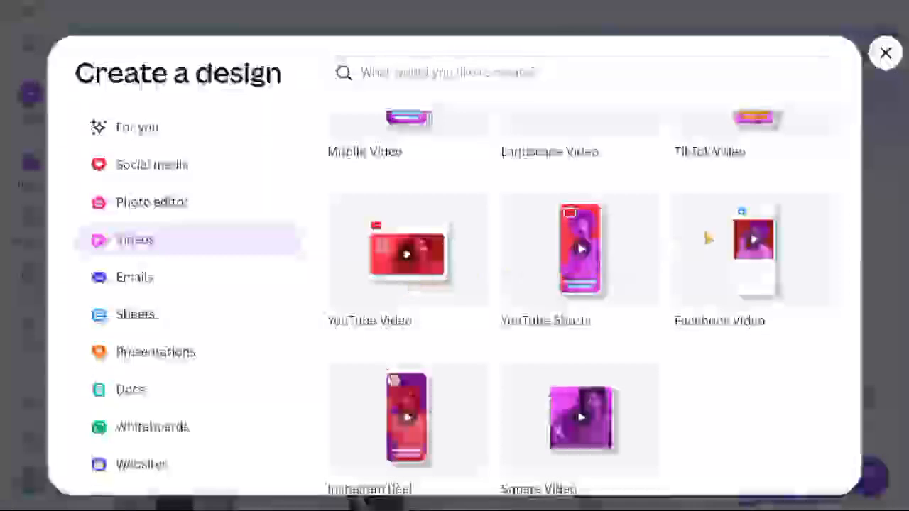
Look through the Email, Sheet and Presentation design options.
click(167, 277)
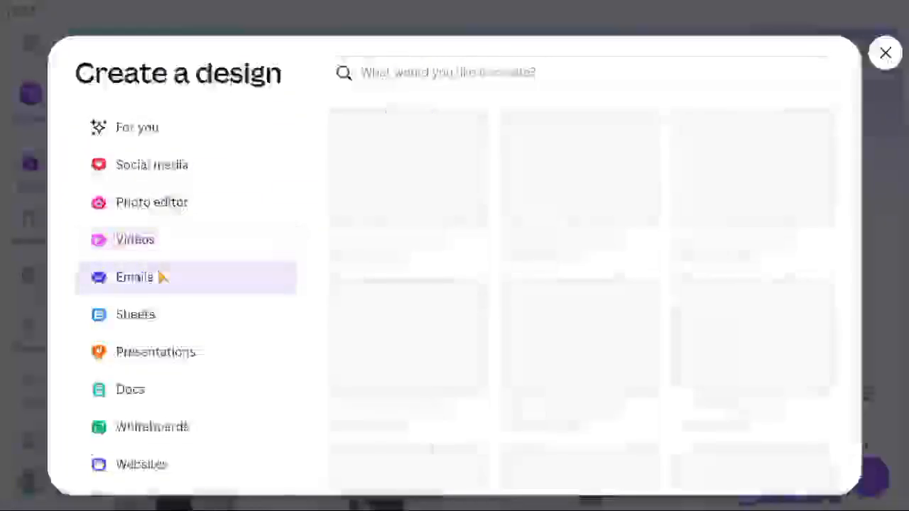
scroll(406, 211, down, 1)
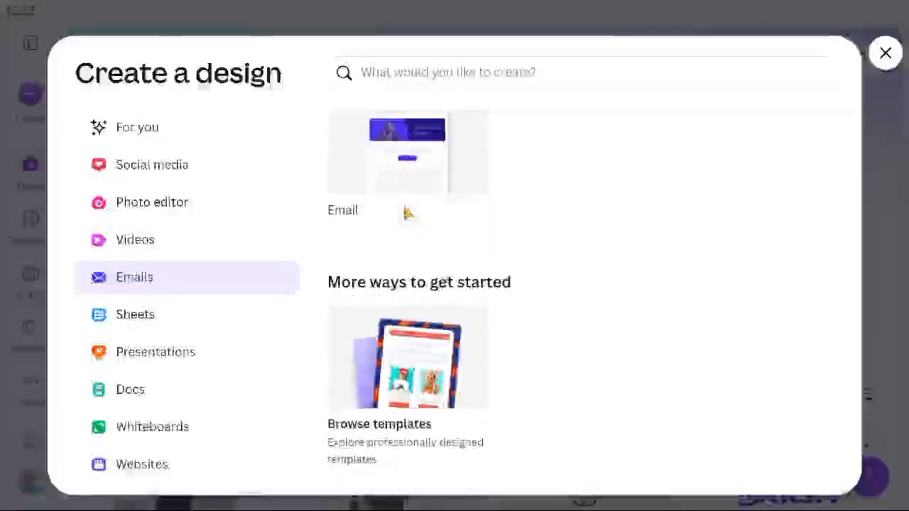
scroll(405, 211, up, 1)
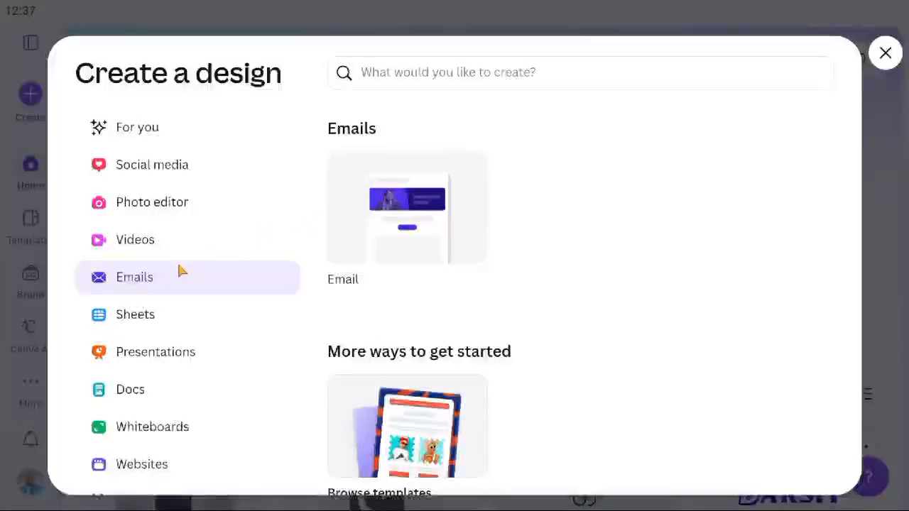
scroll(150, 283, down, 1)
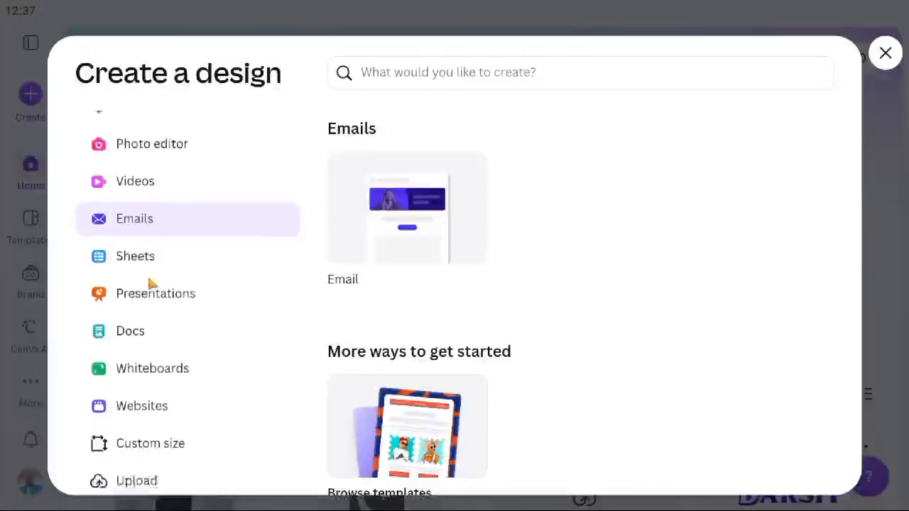
click(138, 257)
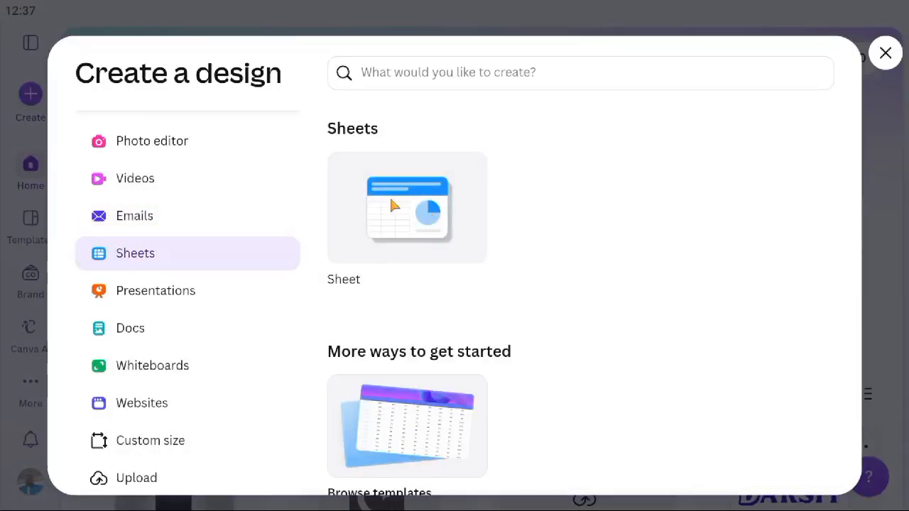
scroll(429, 268, down, 1)
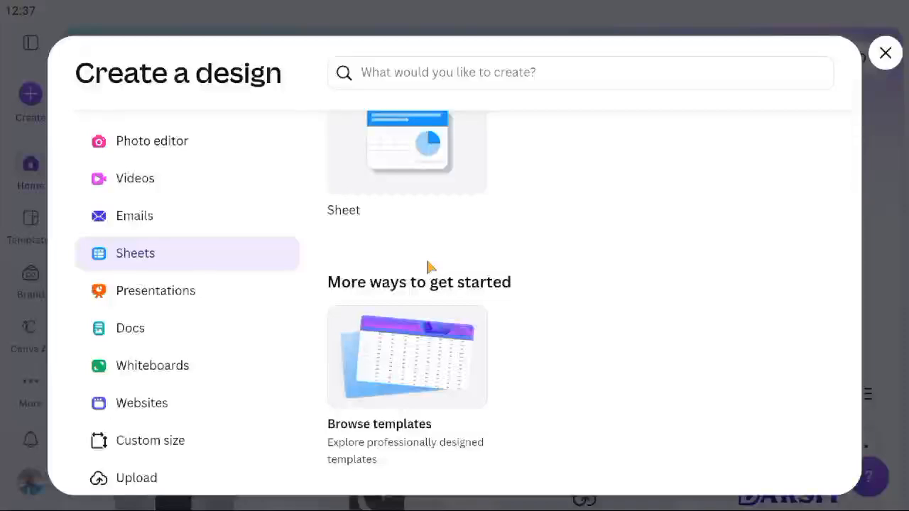
click(187, 293)
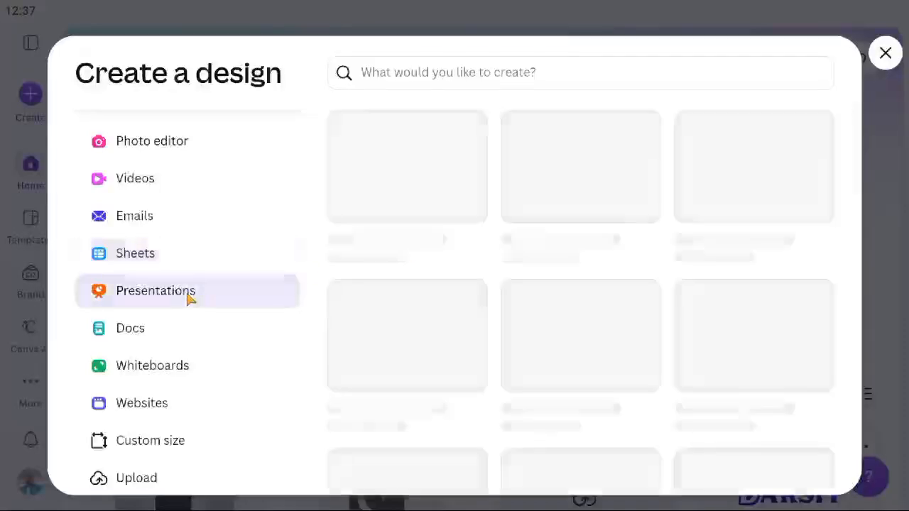
scroll(428, 234, down, 1)
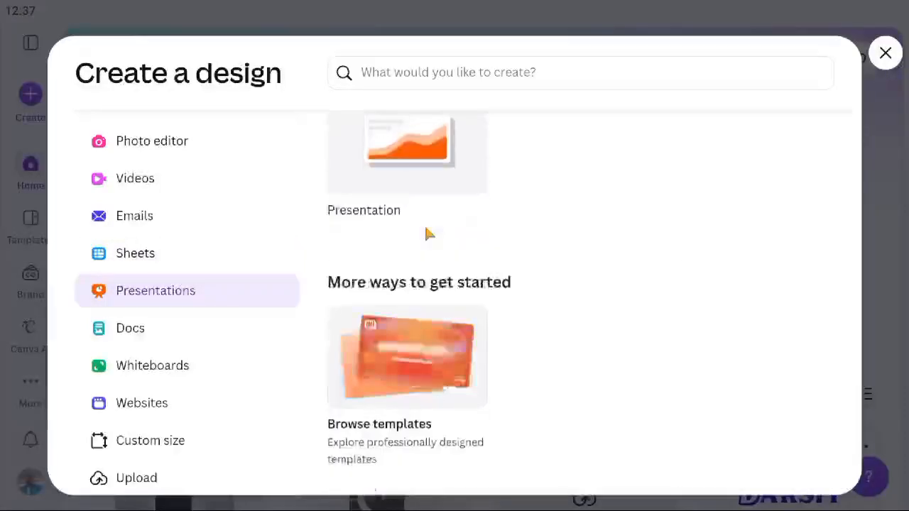
scroll(428, 234, up, 1)
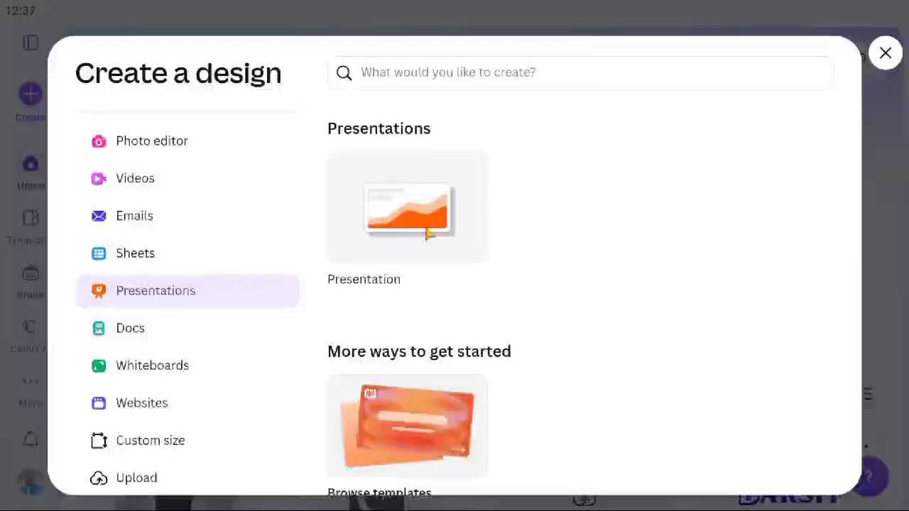
Look through the Document and Whiteboard options, ending on the Websites category.
click(151, 344)
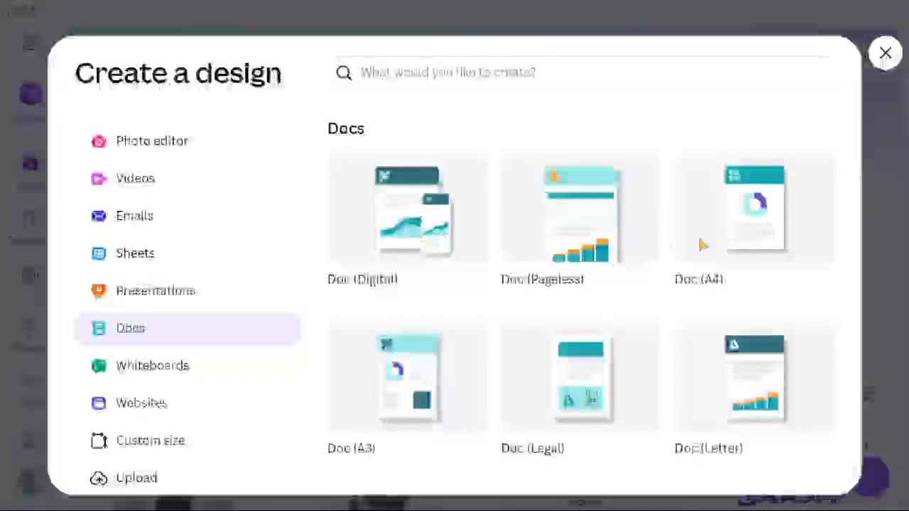
scroll(606, 404, down, 2)
scroll(606, 404, down, 1)
scroll(606, 405, up, 3)
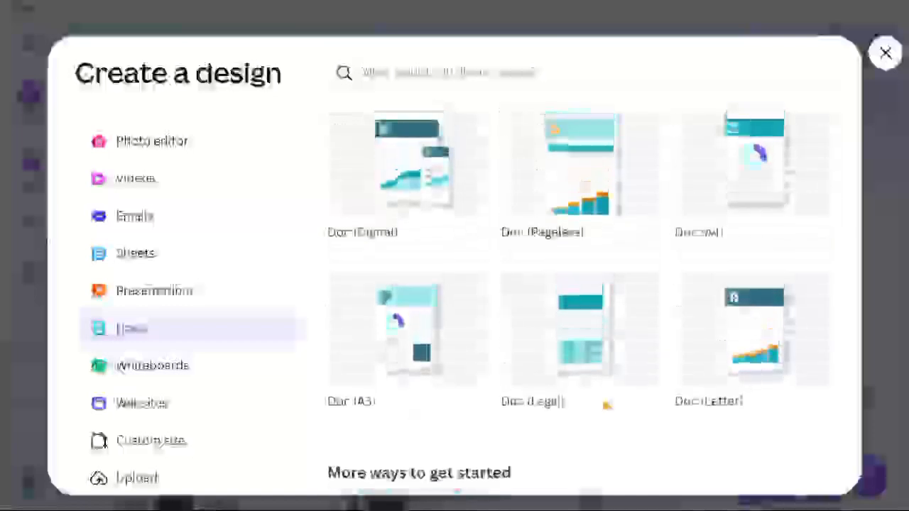
click(170, 376)
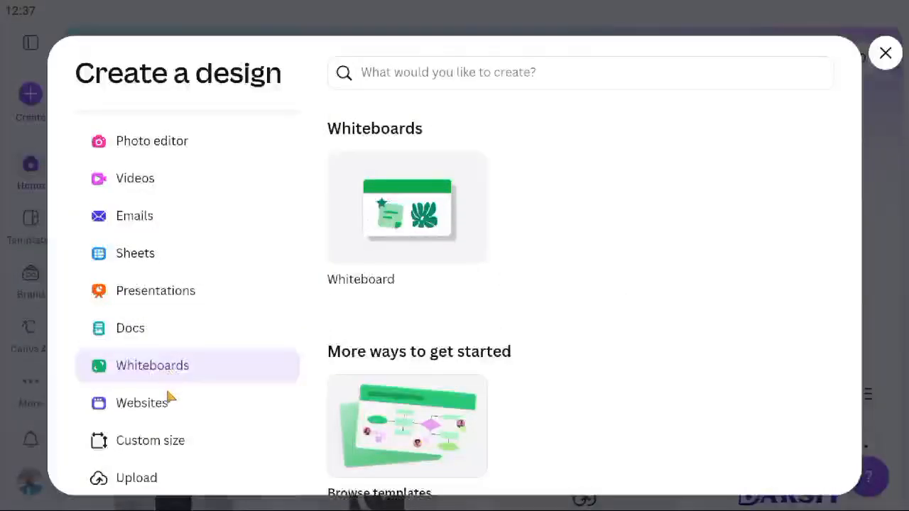
click(170, 406)
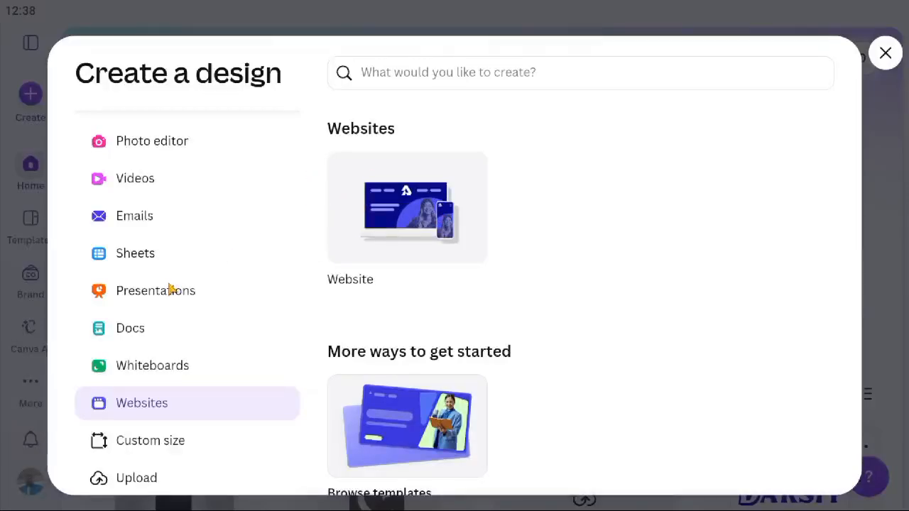
scroll(171, 287, up, 2)
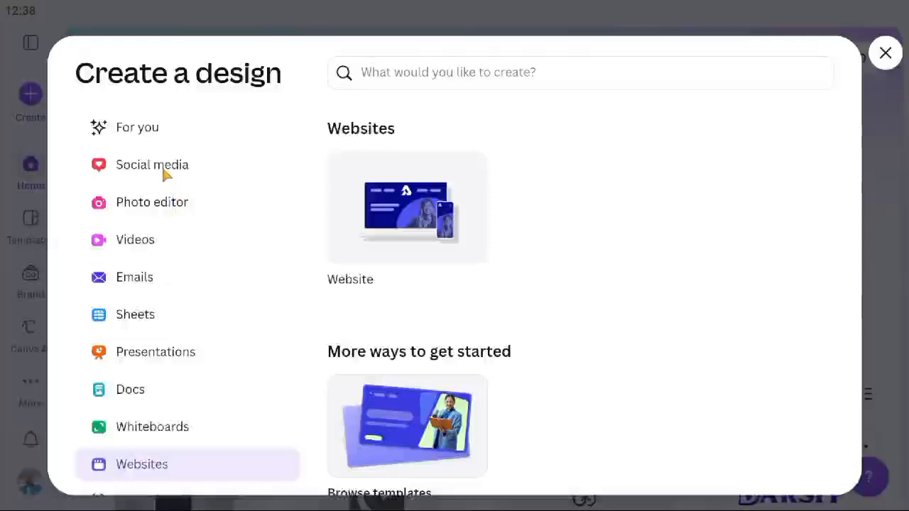
scroll(161, 390, down, 2)
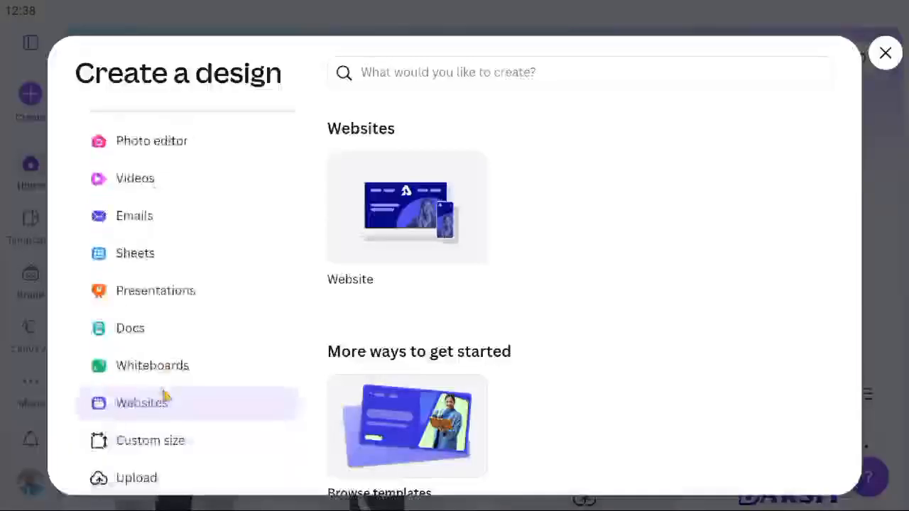
Enter a 640 × 480 custom size, switching units to inches and back to px.
click(168, 442)
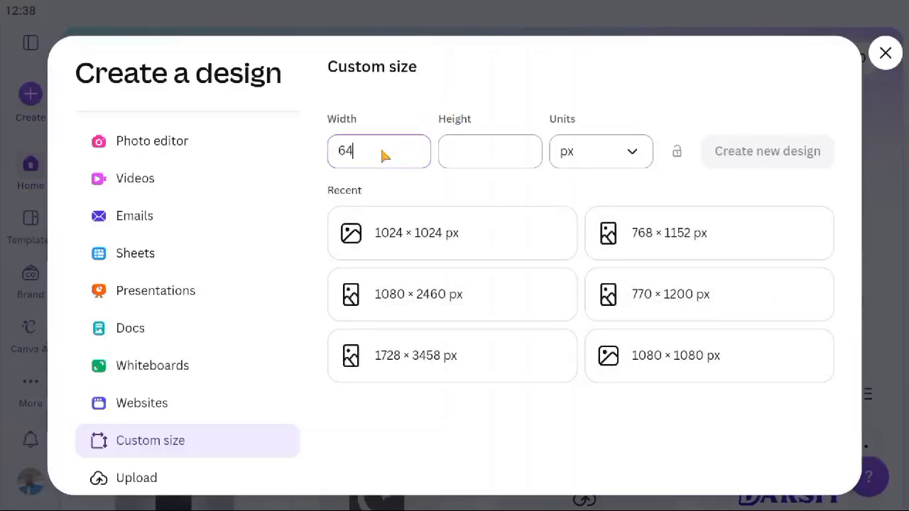
click(479, 153)
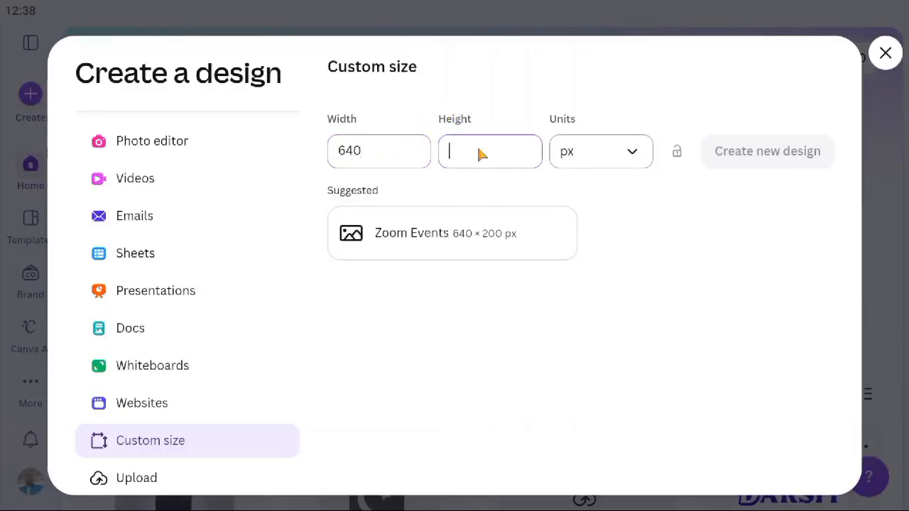
text(48)
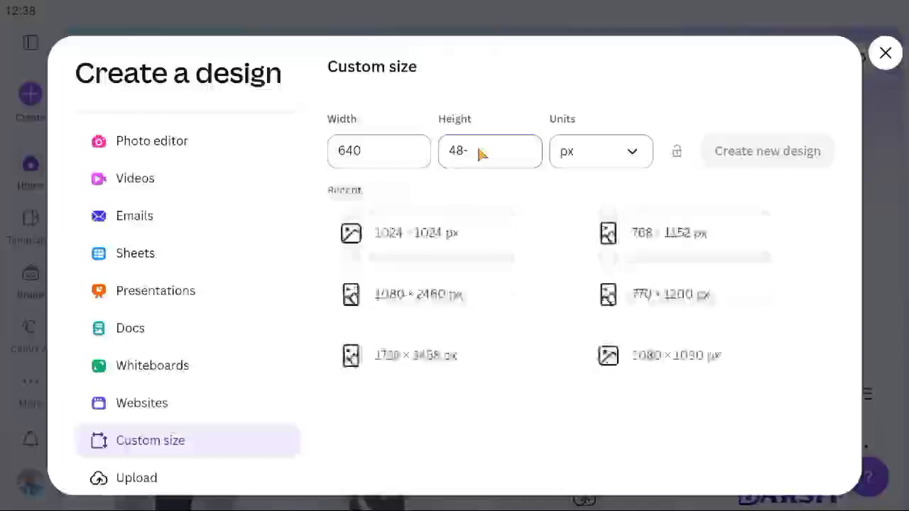
text(0)
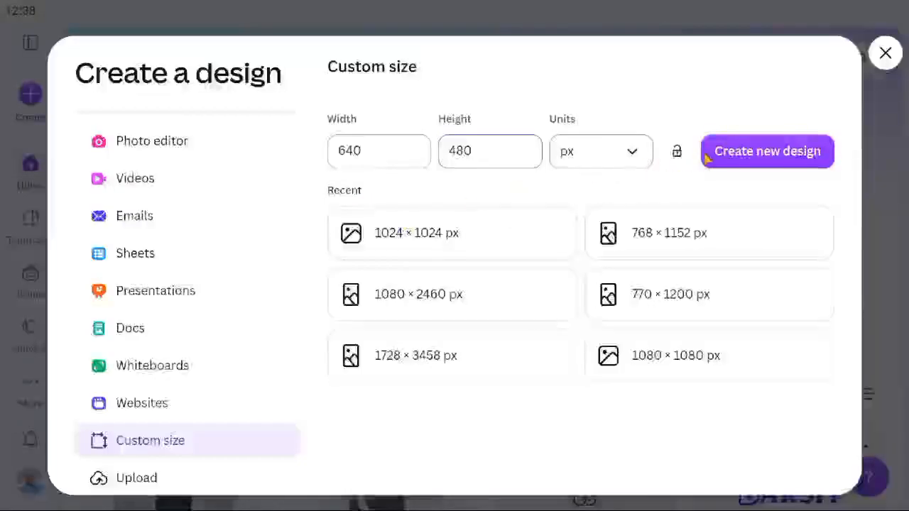
click(617, 156)
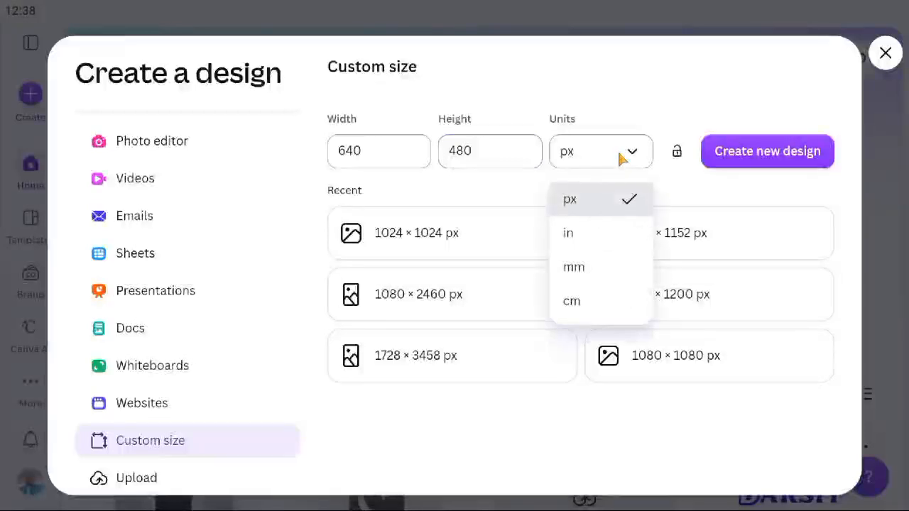
click(572, 234)
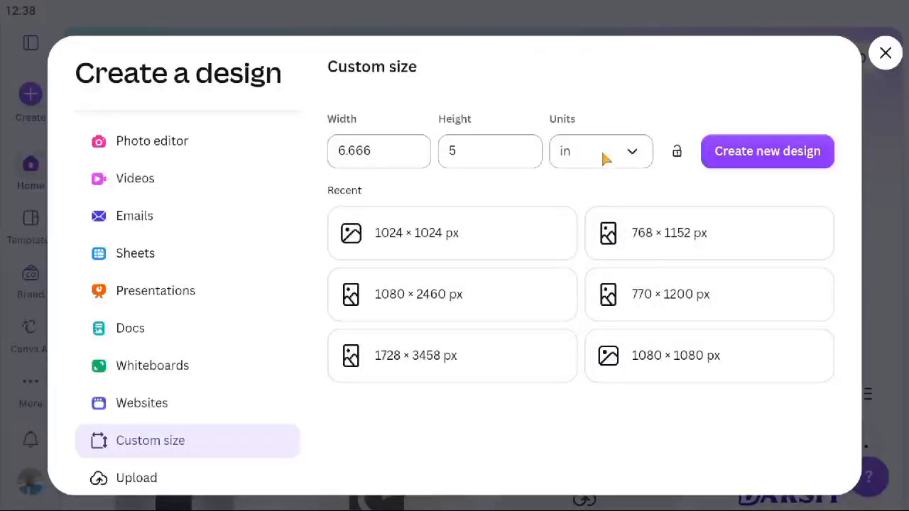
click(604, 159)
click(590, 200)
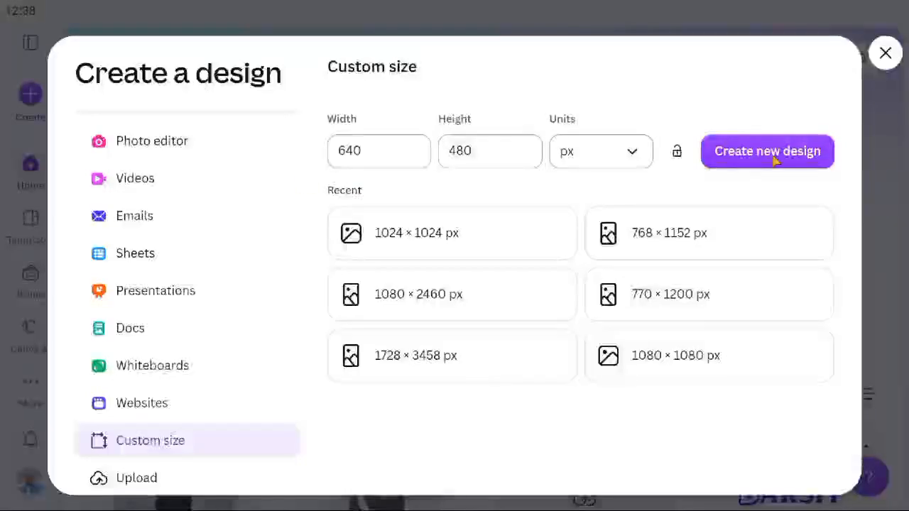
scroll(61, 290, up, 2)
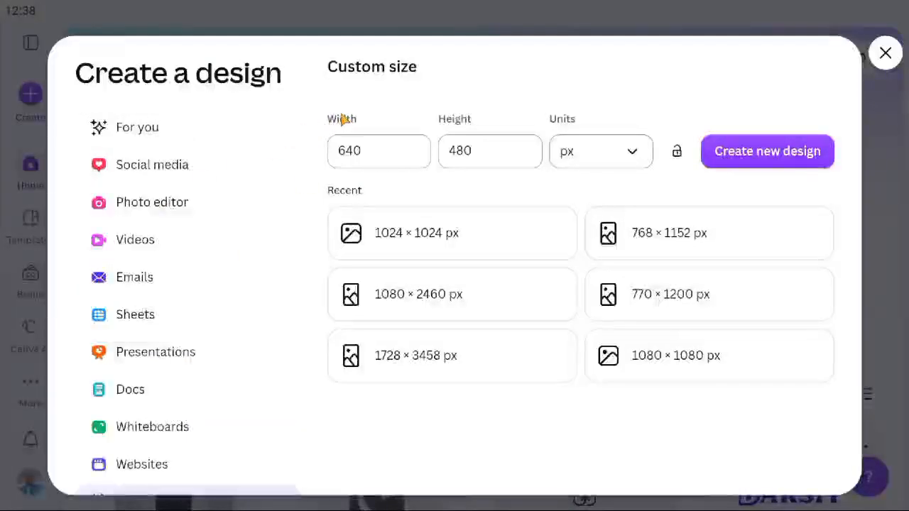
Return to For you and try design-type searches for logo and flier.
click(132, 136)
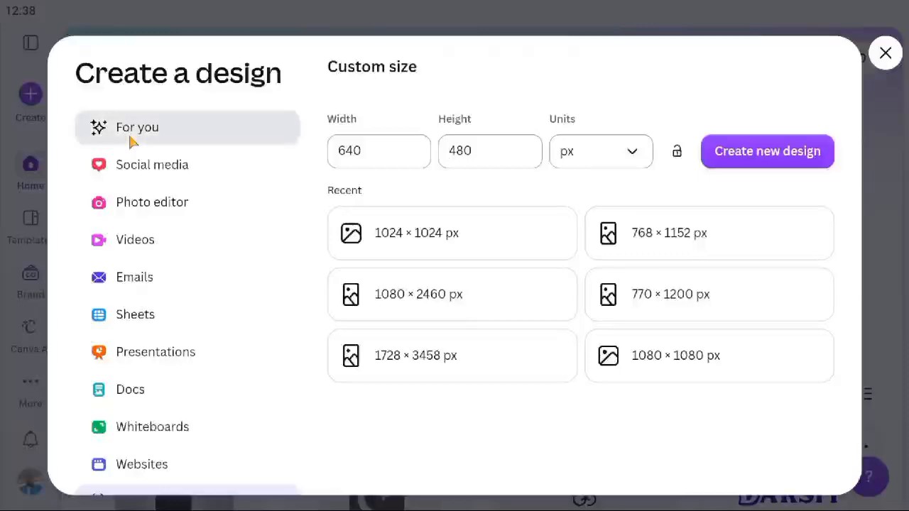
click(410, 80)
text(logo)
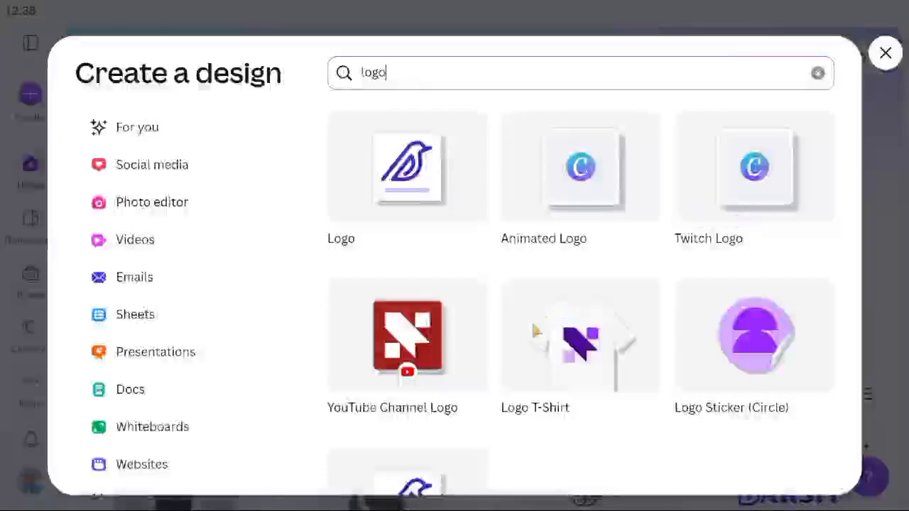
scroll(477, 360, down, 2)
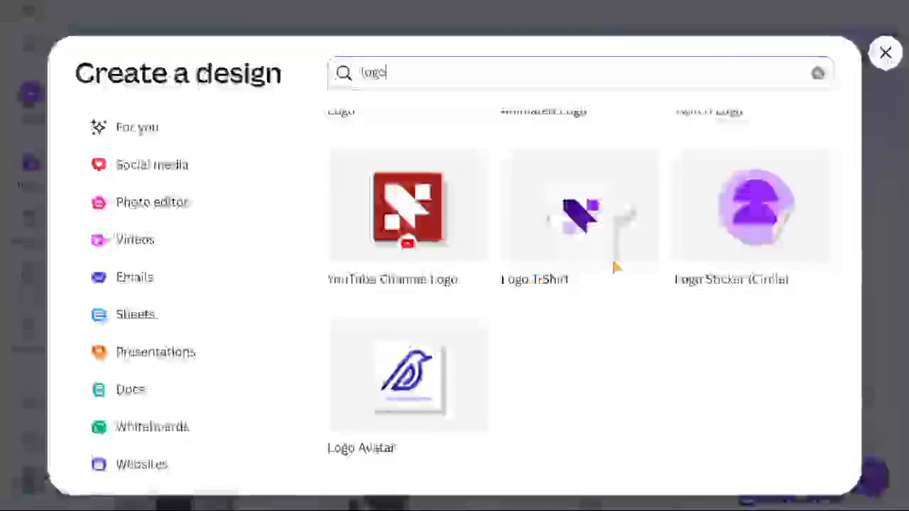
scroll(532, 142, up, 2)
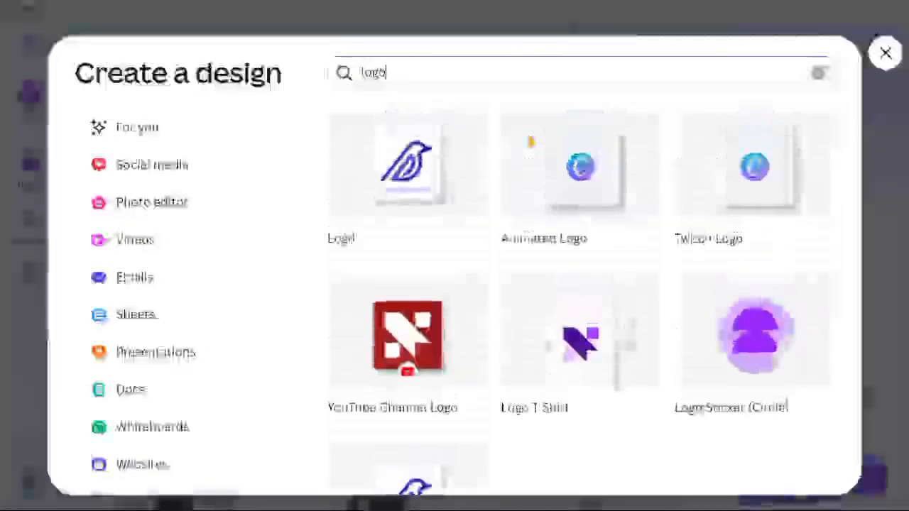
key(BackSpace)
key(BackSpace)
key(BackSpace)
key(BackSpace)
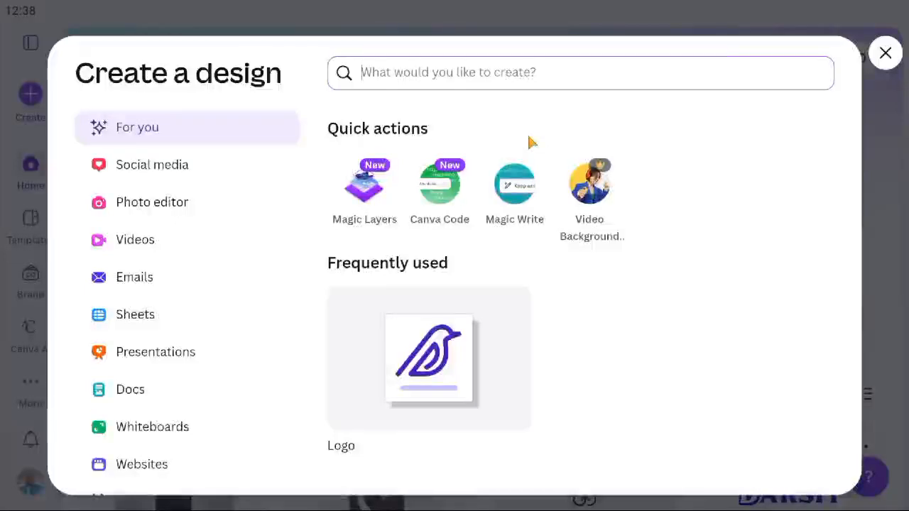
text(flier)
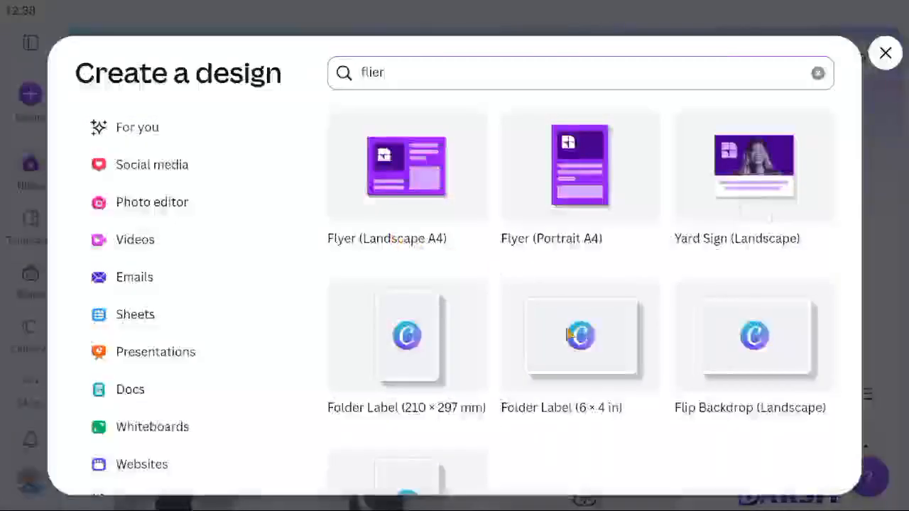
scroll(568, 334, down, 2)
scroll(568, 330, up, 2)
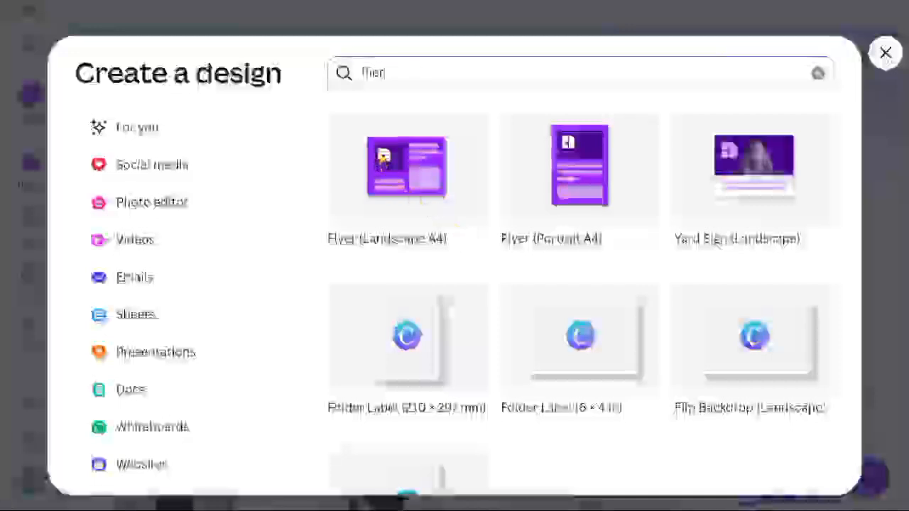
key(BackSpace)
key(BackSpace)
key(BackSpace)
key(BackSpace)
key(BackSpace)
Search 'id' and start a new ID Card (Portrait) design.
text(lo)
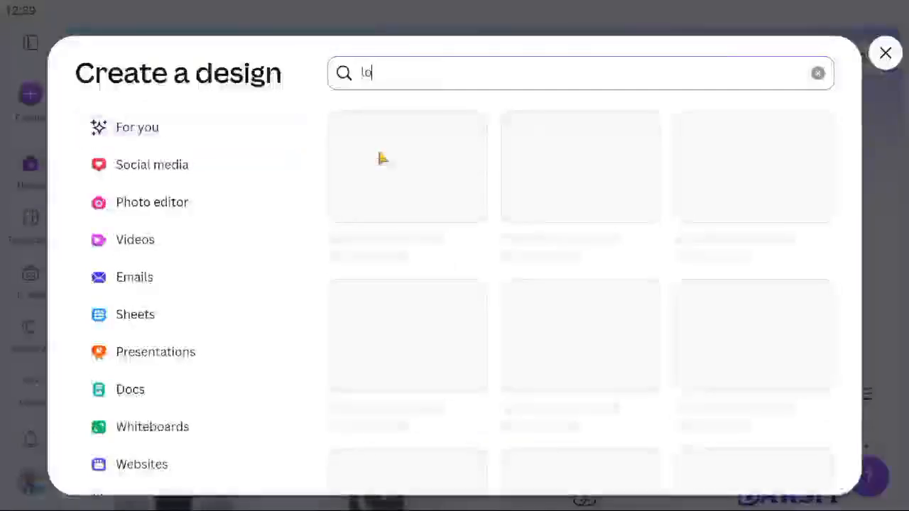
key(BackSpace)
key(BackSpace)
text(ld)
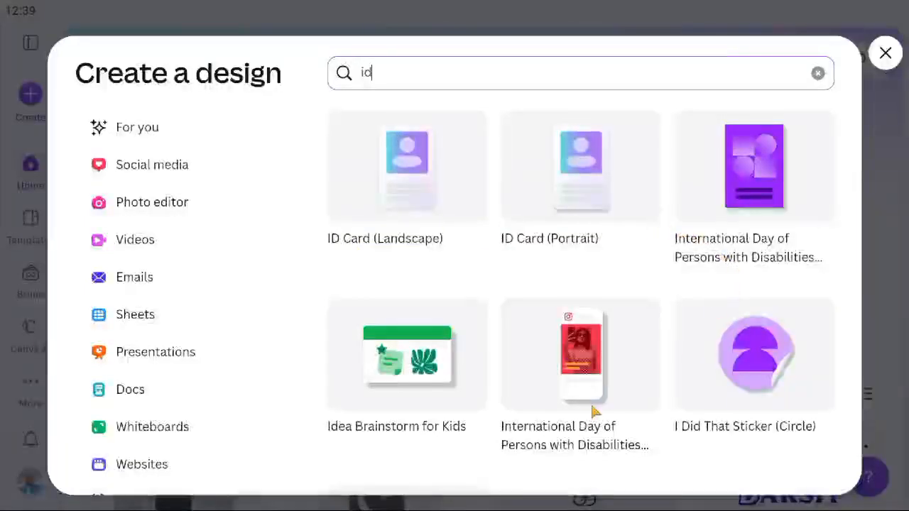
scroll(582, 418, down, 2)
scroll(582, 419, up, 2)
scroll(581, 423, down, 2)
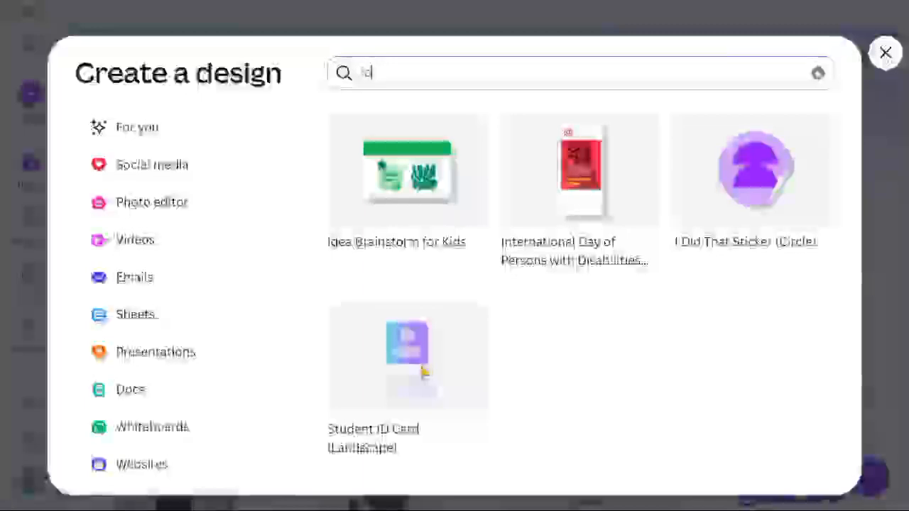
scroll(423, 376, up, 3)
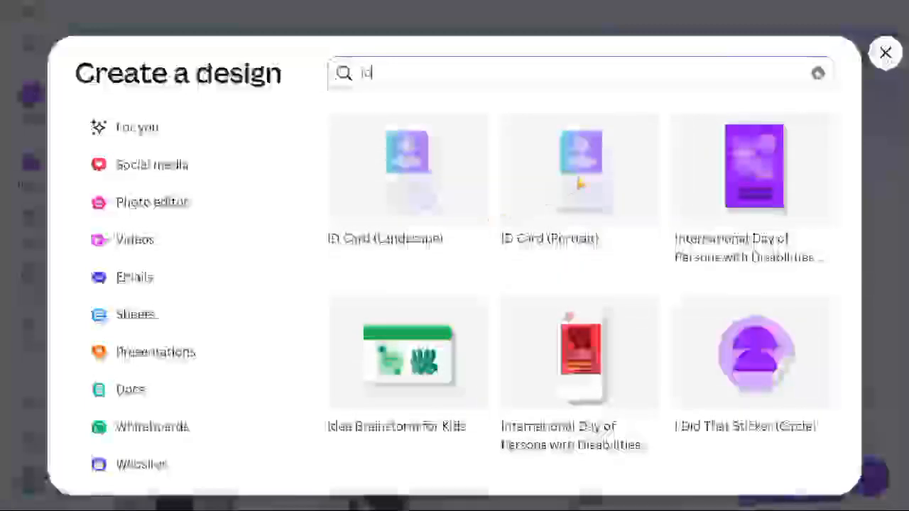
click(581, 183)
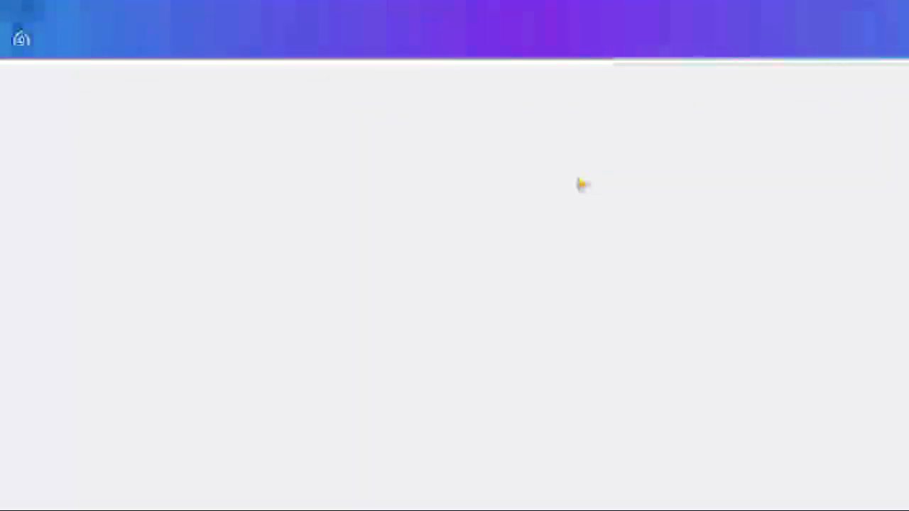
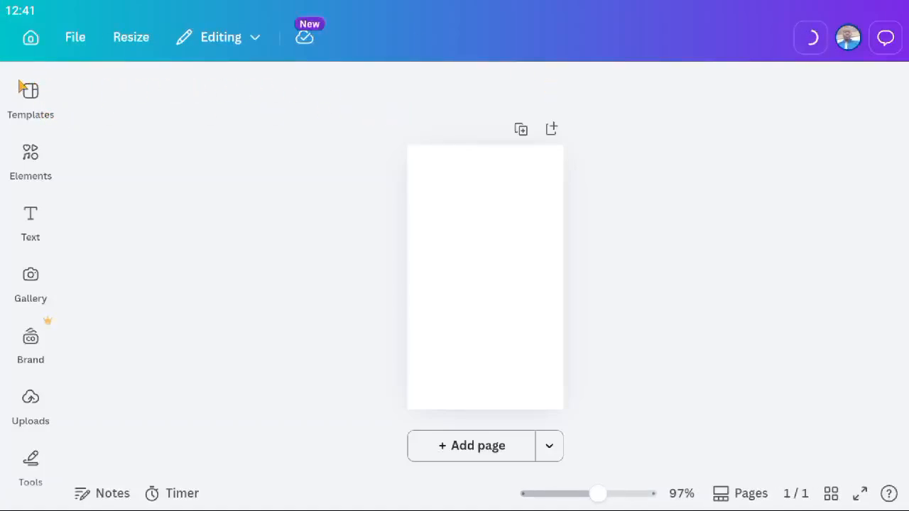
Browse the Portrait Company ID template thumbnails in the Templates panel.
click(37, 102)
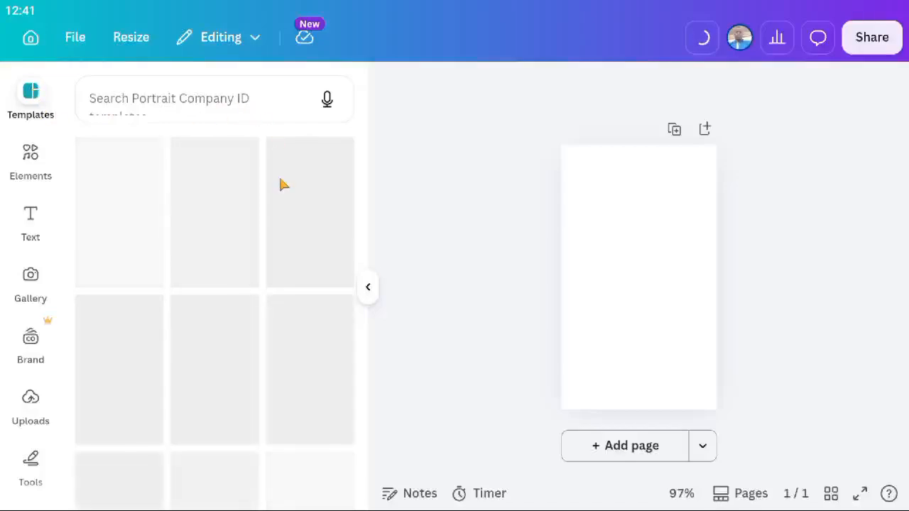
scroll(175, 343, down, 1)
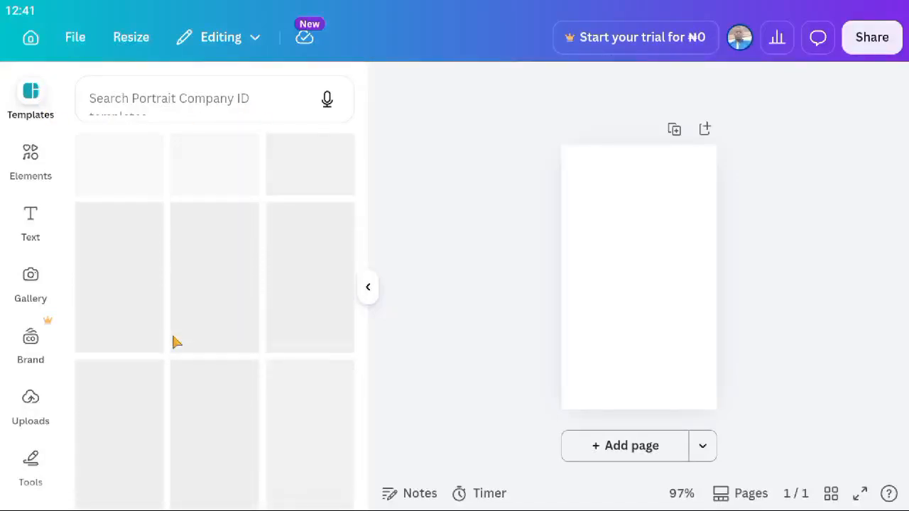
scroll(237, 323, up, 1)
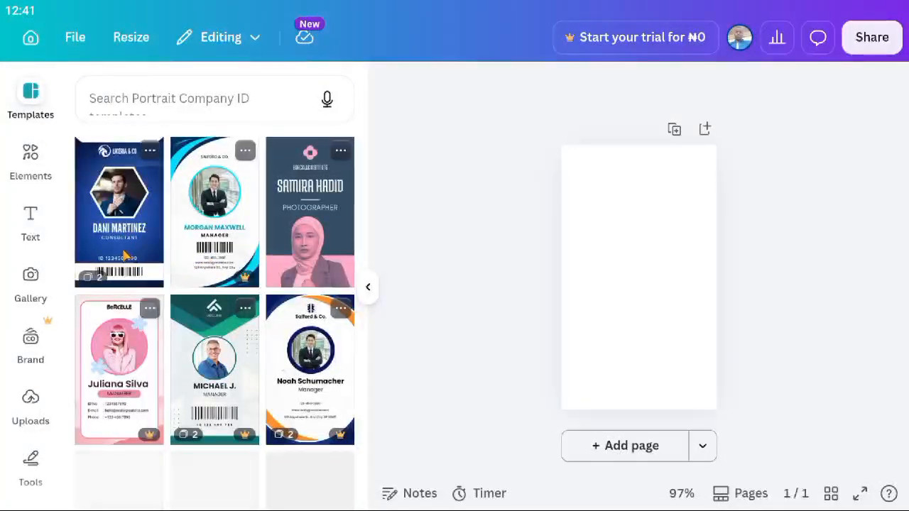
scroll(254, 302, down, 2)
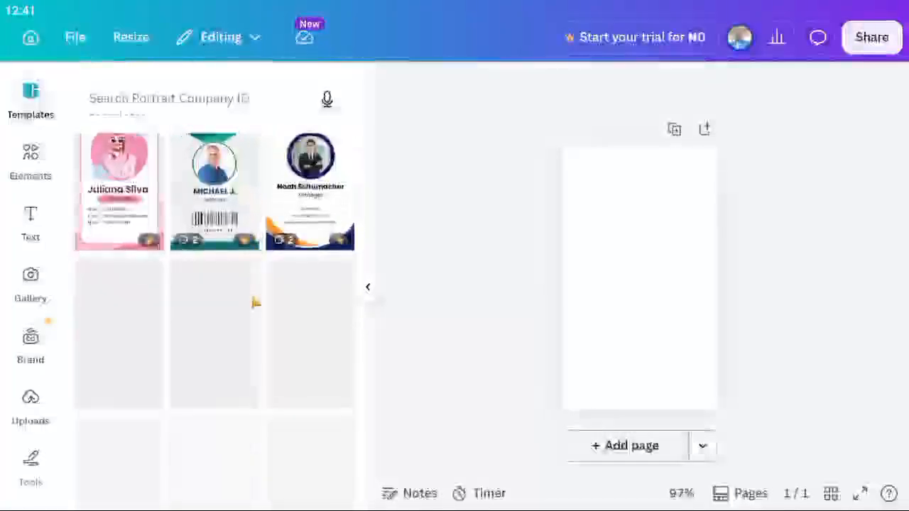
scroll(250, 248, up, 2)
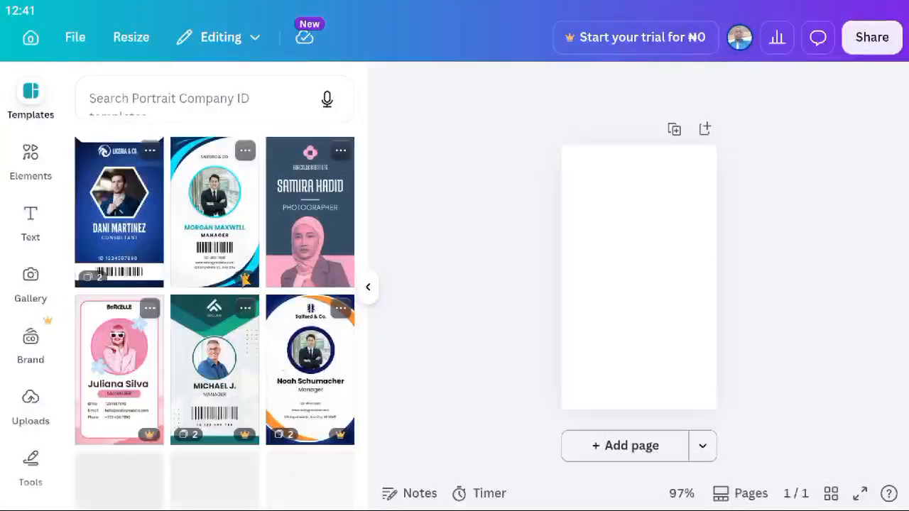
scroll(243, 281, down, 1)
scroll(244, 282, down, 1)
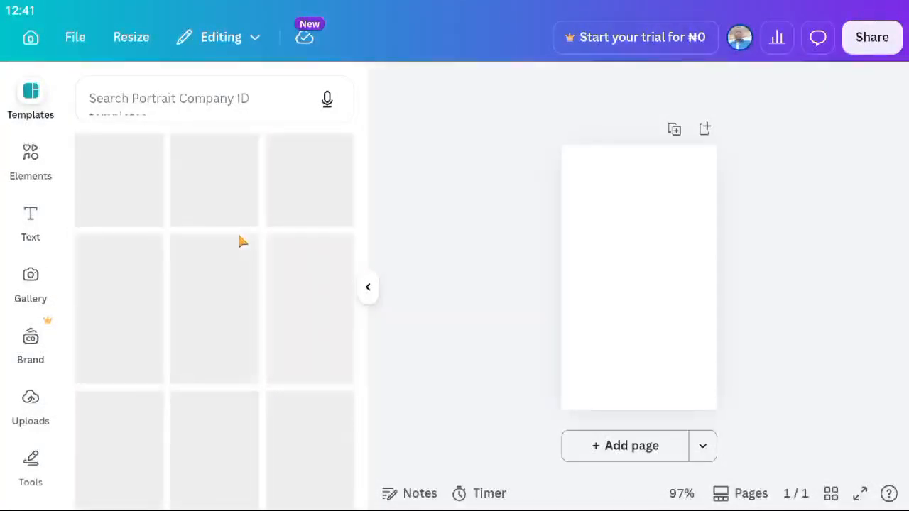
scroll(173, 269, up, 2)
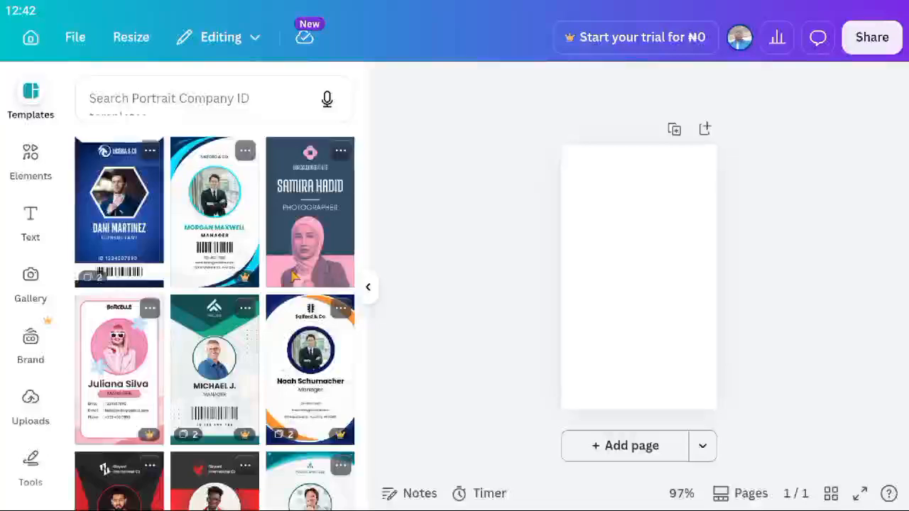
scroll(232, 308, down, 1)
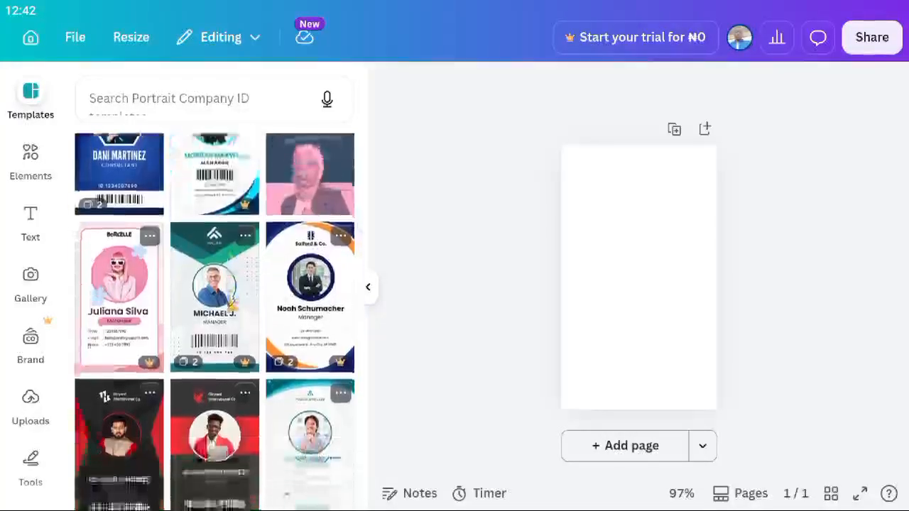
scroll(232, 309, up, 1)
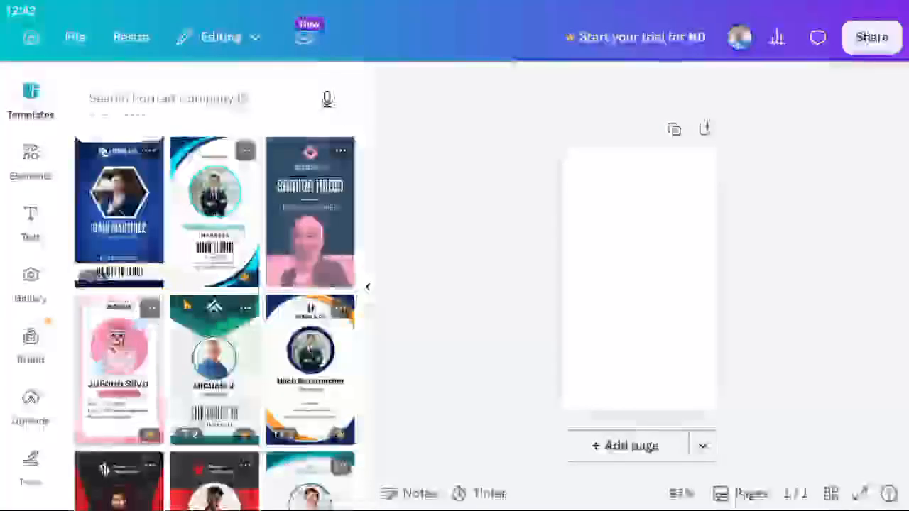
scroll(213, 319, down, 3)
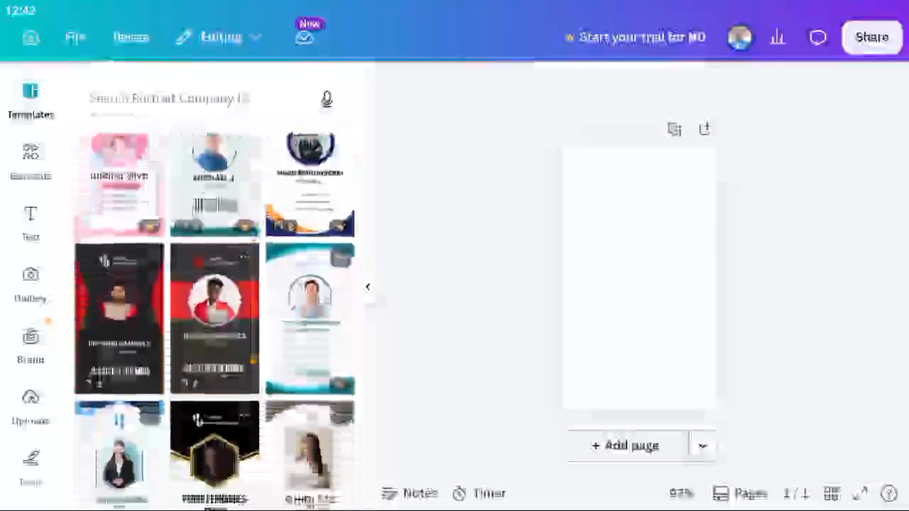
scroll(213, 319, down, 4)
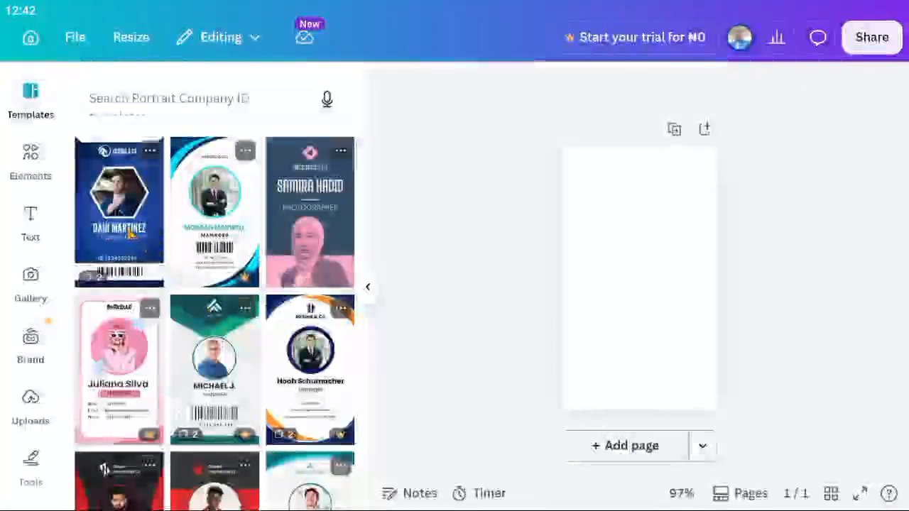
scroll(130, 234, down, 5)
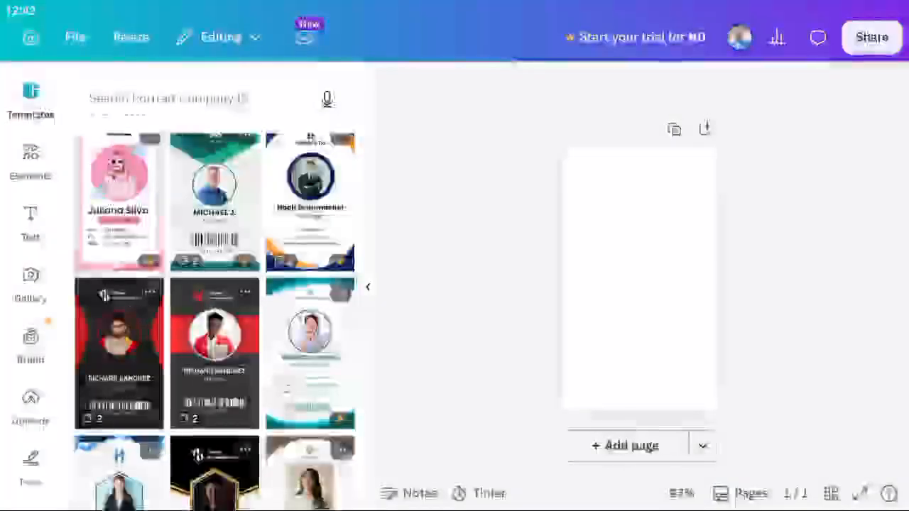
Apply the black and red Modern Corporate Identity ID Card template to both pages.
click(126, 341)
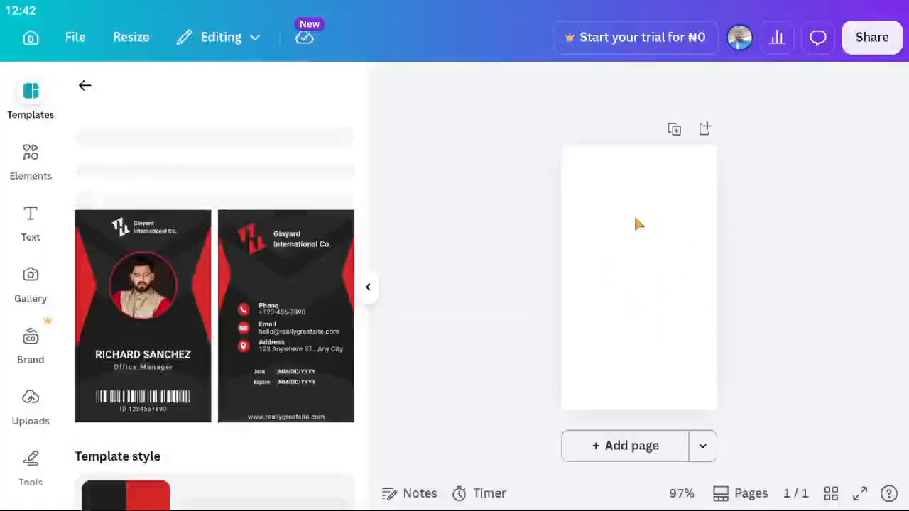
scroll(157, 360, down, 3)
scroll(157, 361, up, 3)
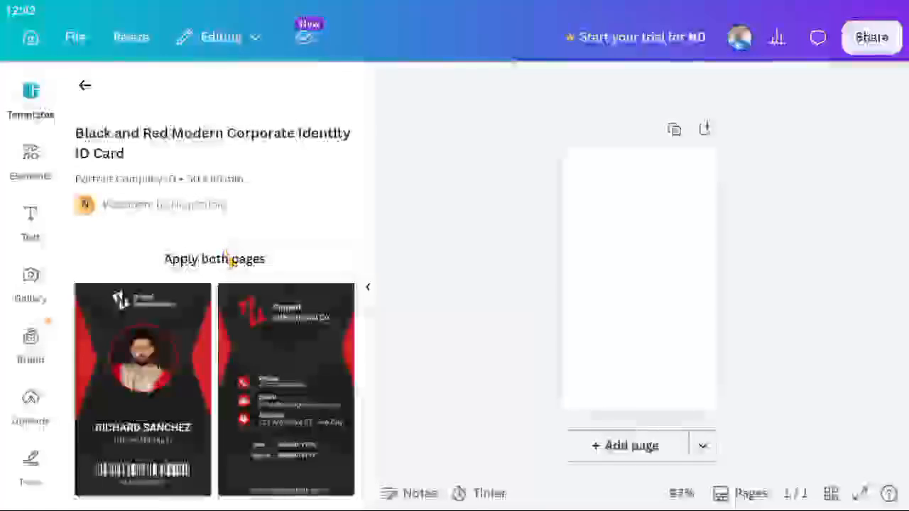
scroll(229, 260, down, 3)
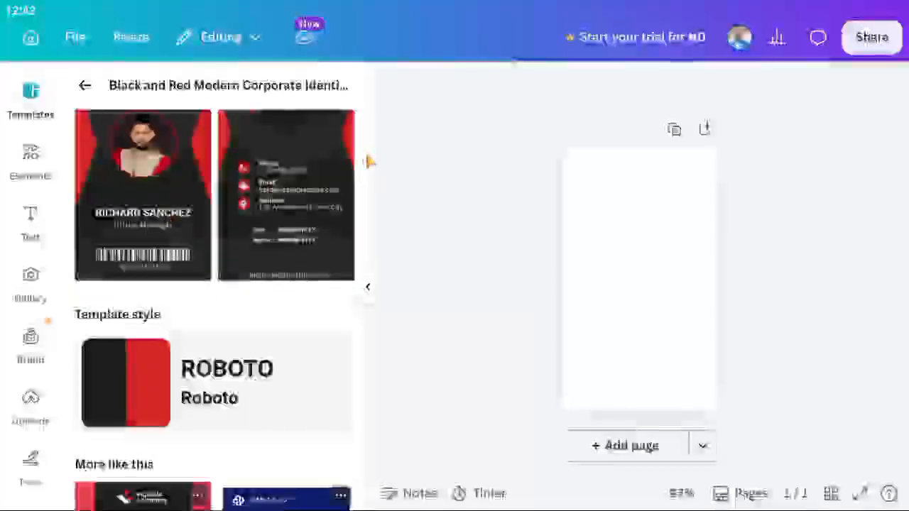
scroll(303, 173, up, 3)
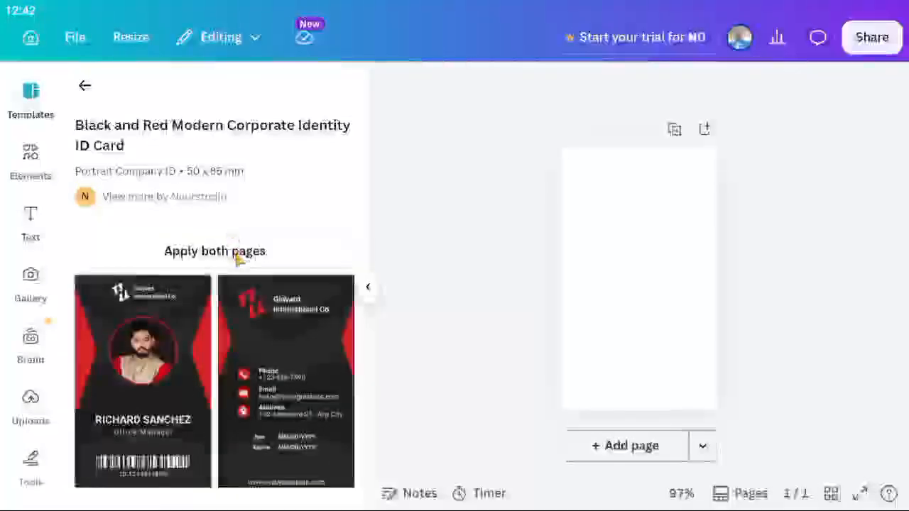
click(240, 260)
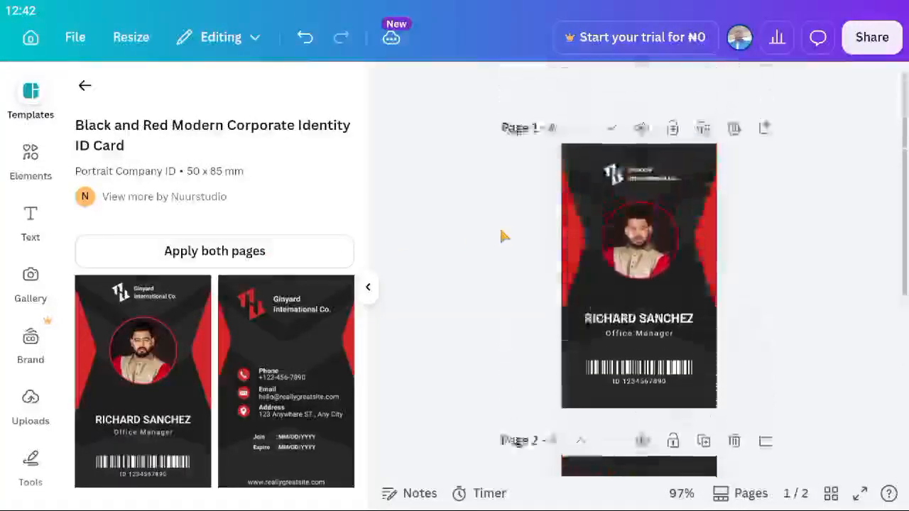
scroll(650, 302, down, 2)
scroll(650, 302, up, 2)
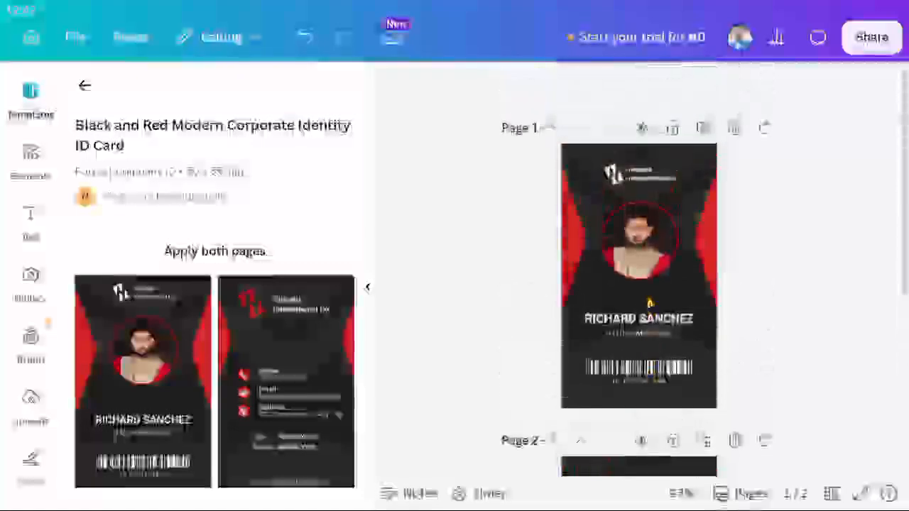
scroll(650, 303, down, 2)
scroll(650, 303, up, 2)
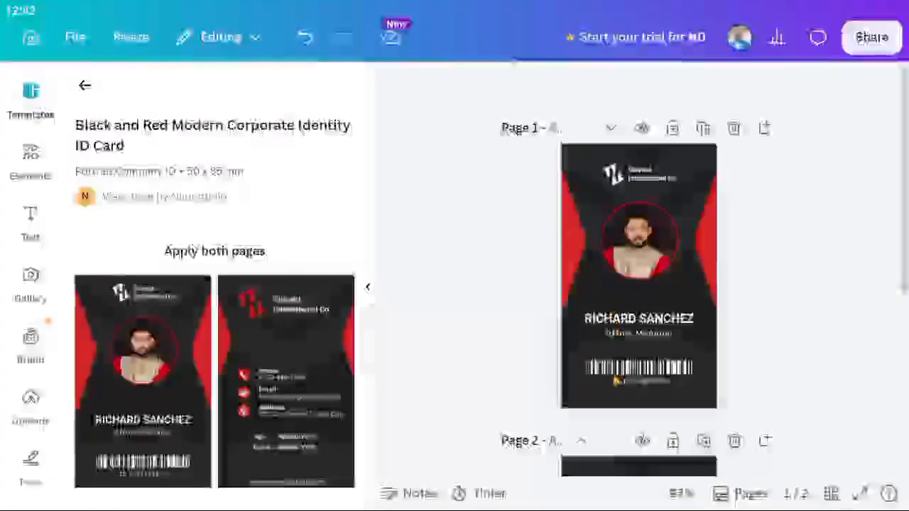
Replace 'Ginyard International Co.' on the front card with ALMATTECH.
click(637, 183)
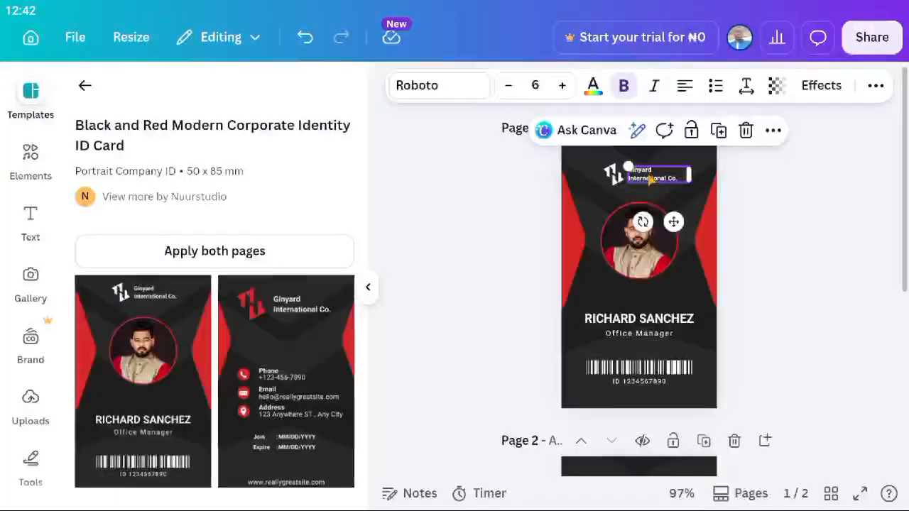
double_click(650, 180)
scroll(651, 179, down, 1)
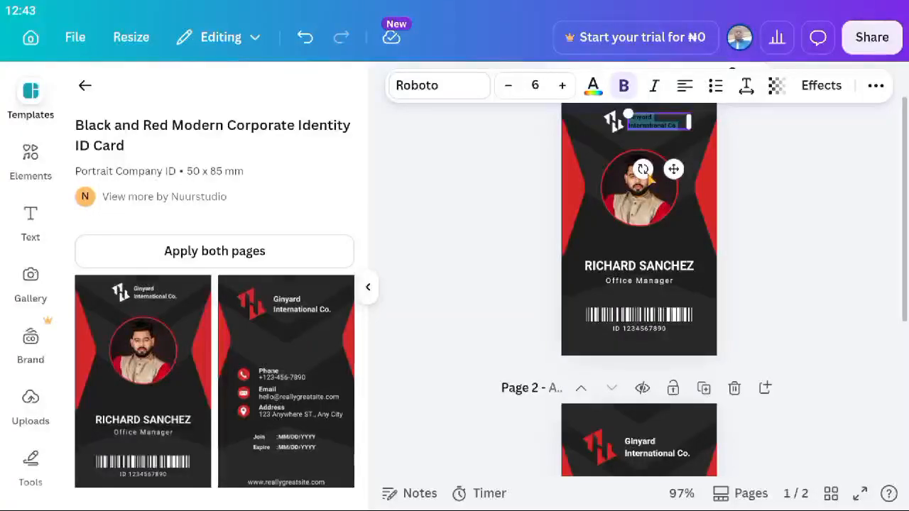
key(BackSpace)
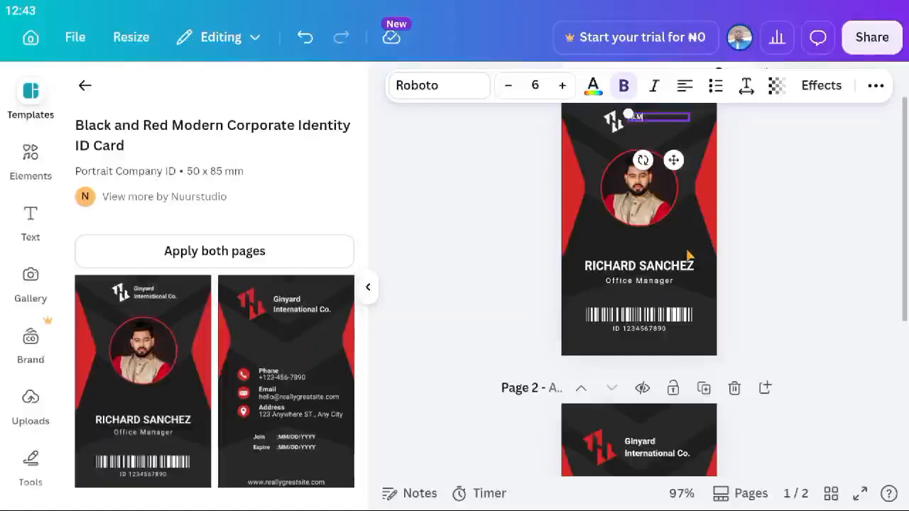
text(LMATTECH)
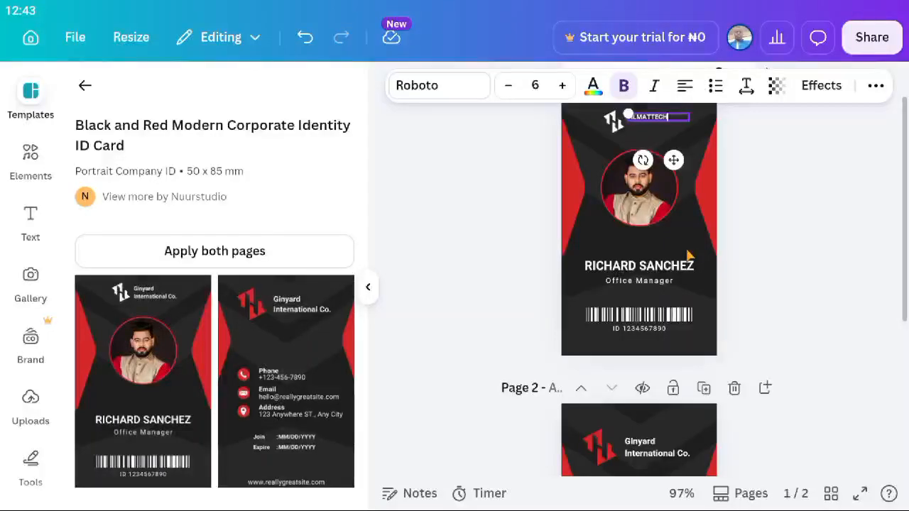
click(758, 282)
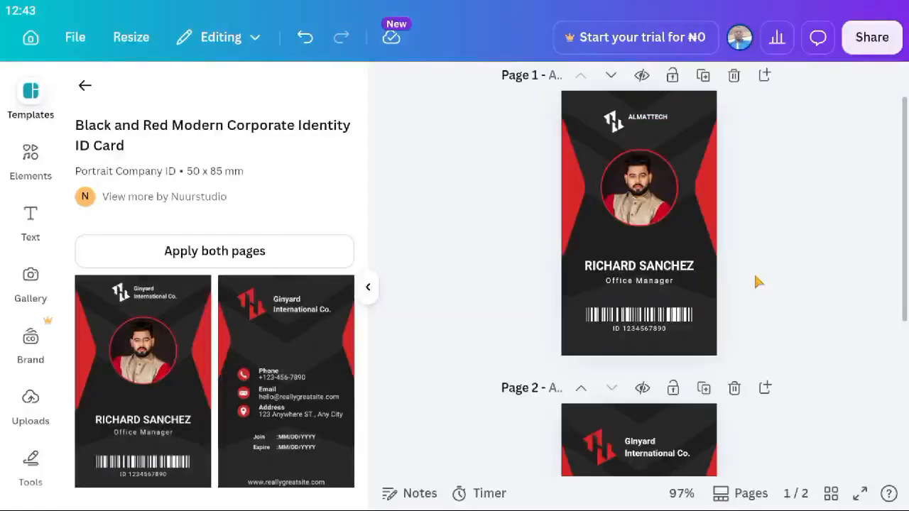
Nudge the ALMATTECH text slightly lower on the card.
click(652, 123)
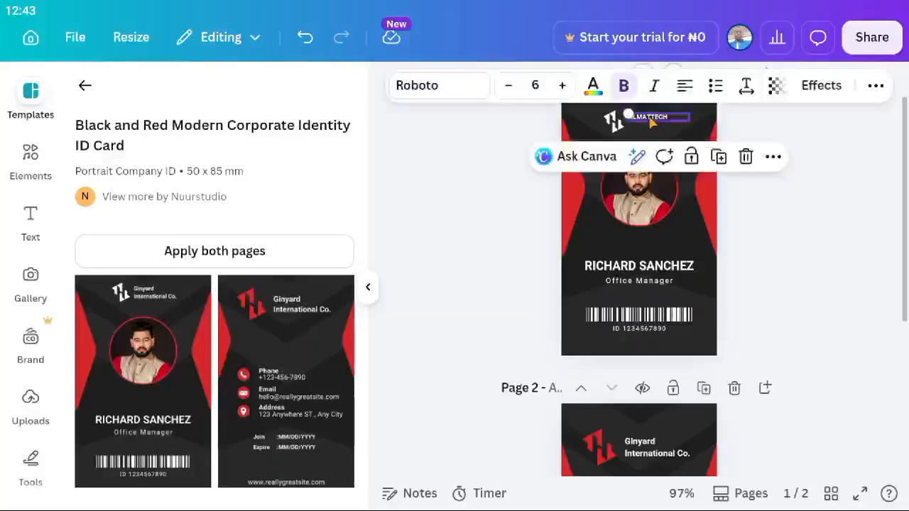
drag(651, 122, 652, 126)
click(776, 162)
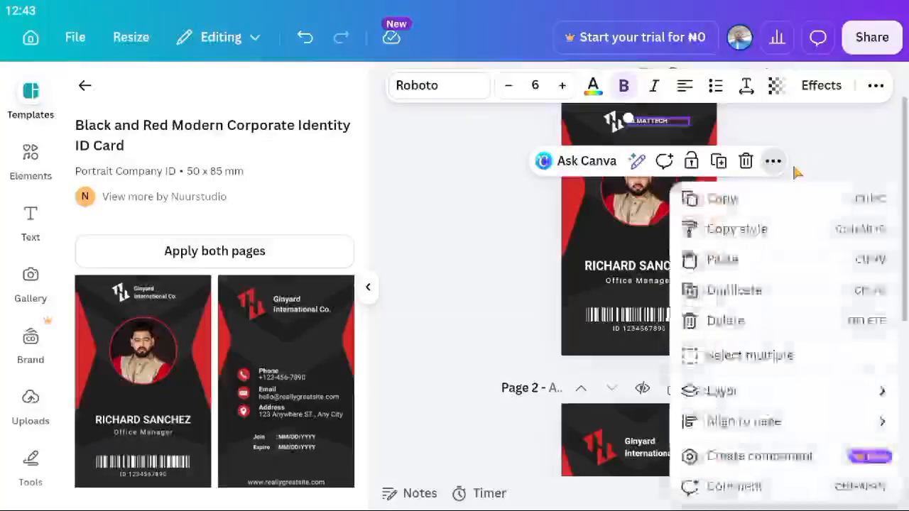
click(811, 151)
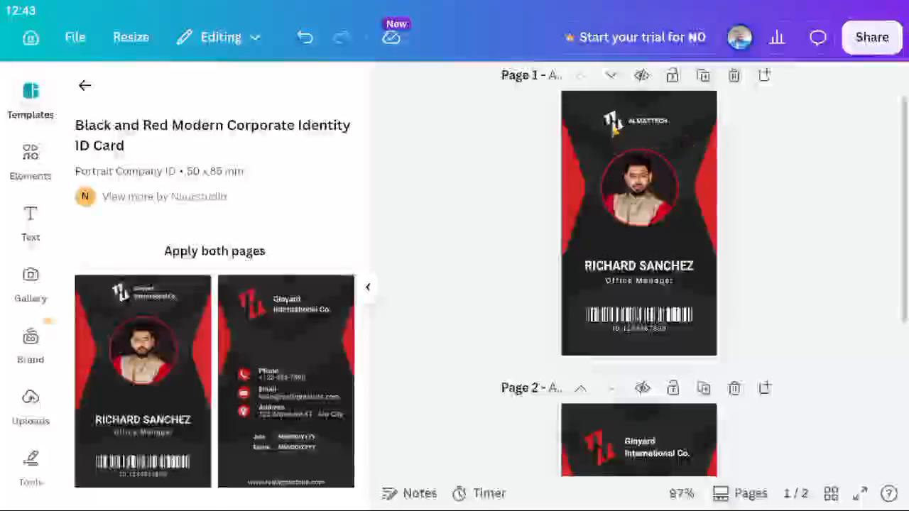
click(614, 124)
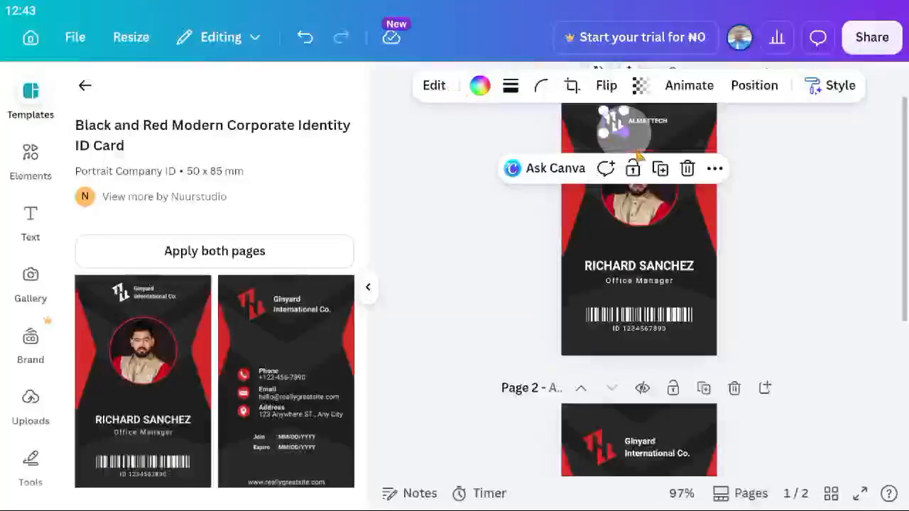
click(757, 156)
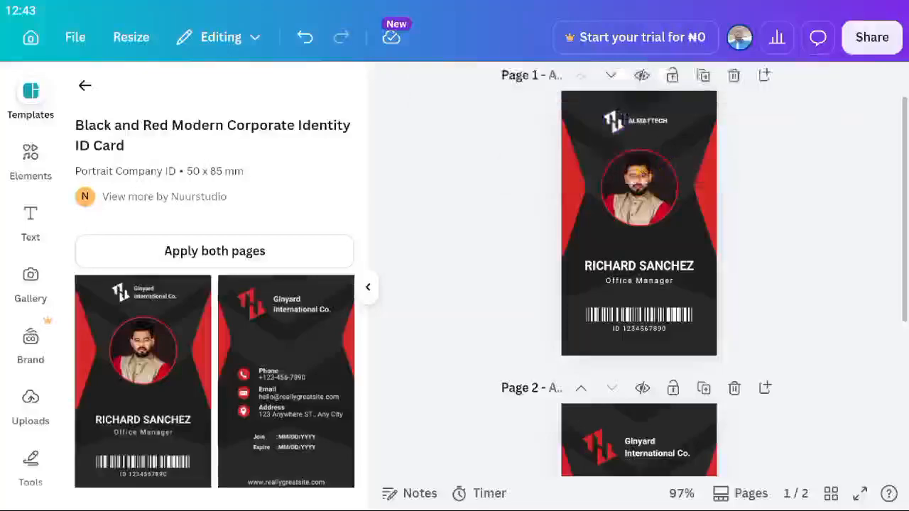
click(639, 185)
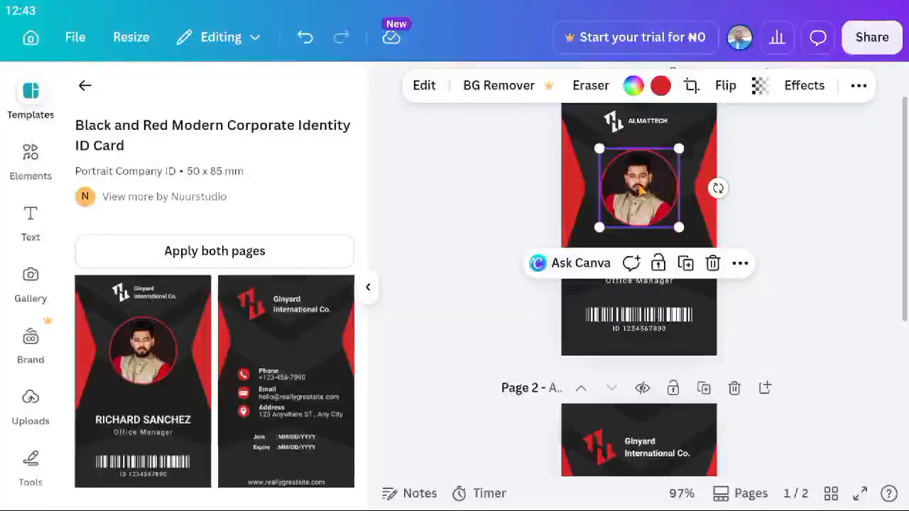
click(750, 170)
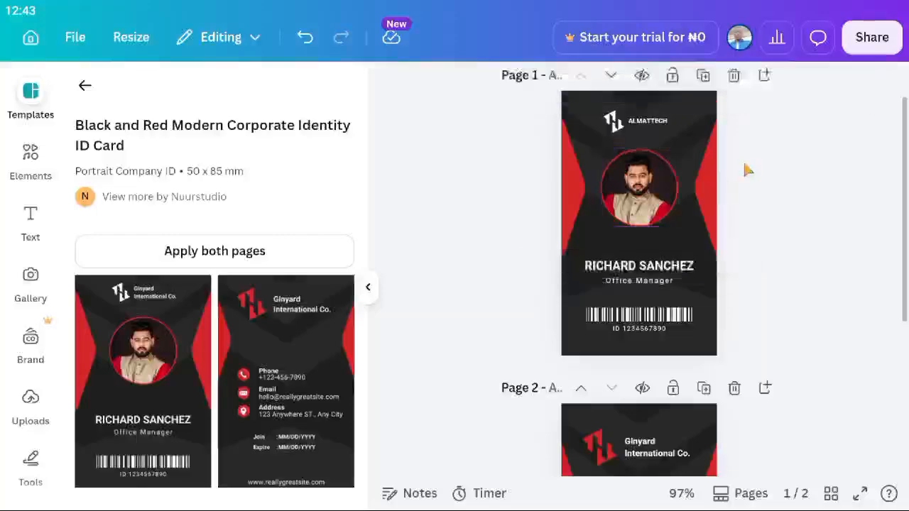
click(719, 194)
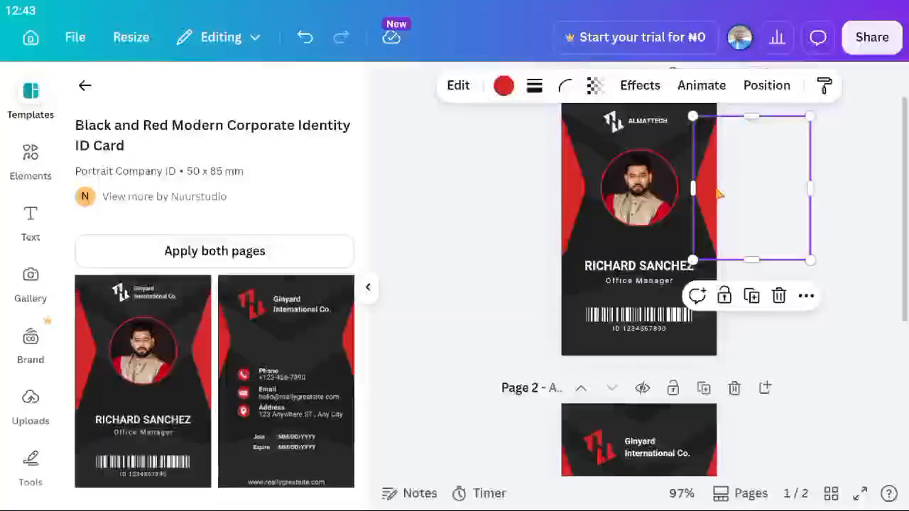
click(738, 194)
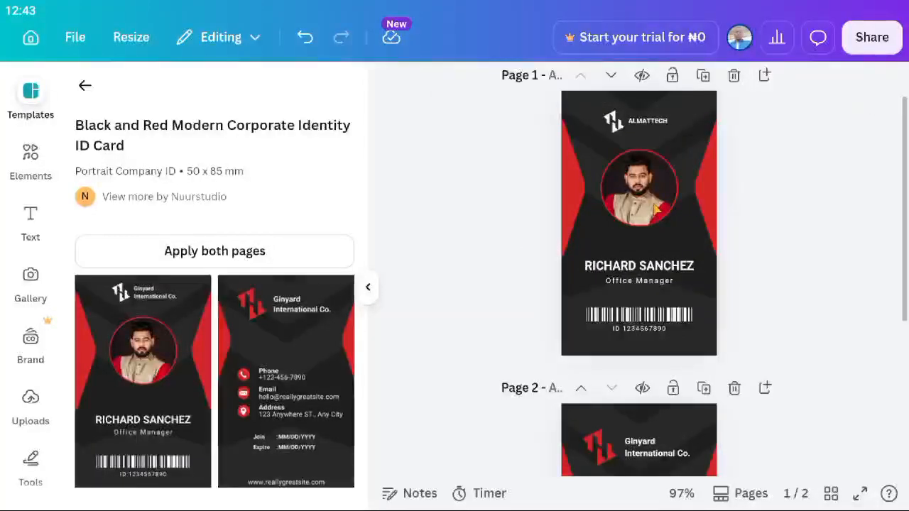
click(706, 208)
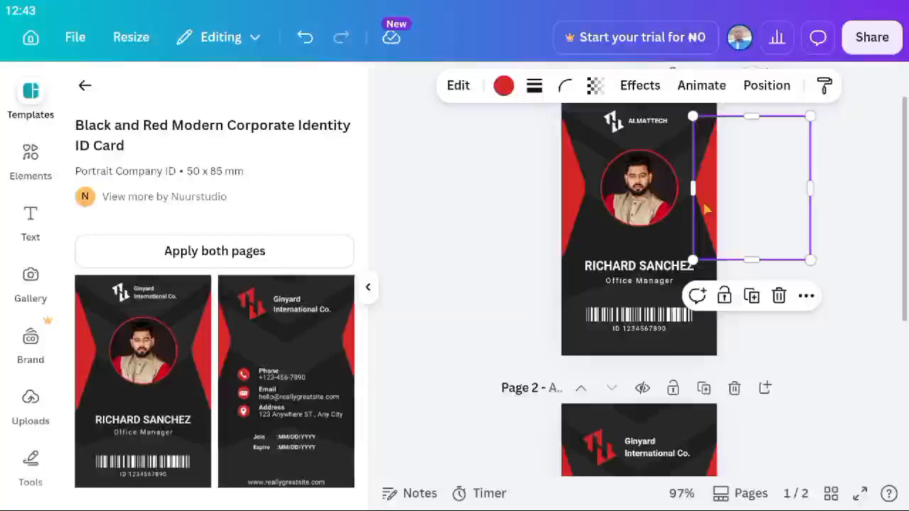
mouse_move(707, 208)
mouse_down()
mouse_move(559, 217)
mouse_move(724, 221)
mouse_move(702, 215)
mouse_up()
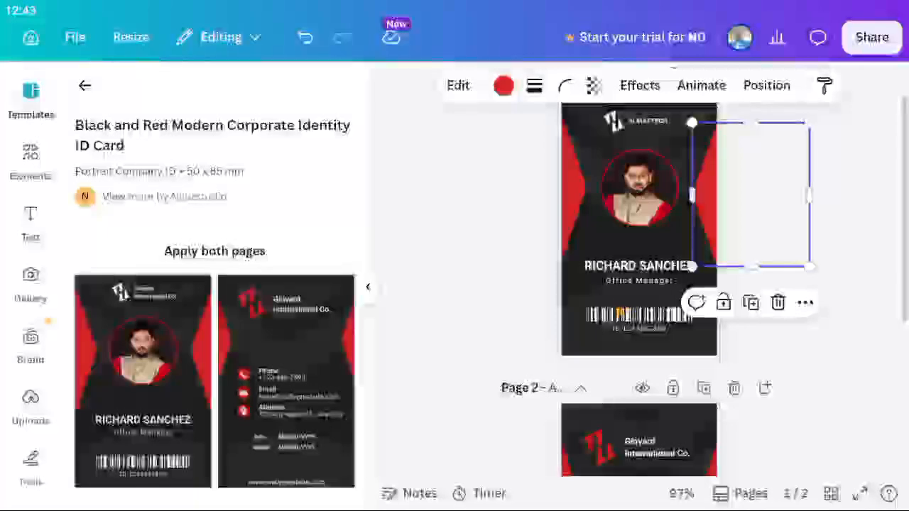
click(634, 318)
click(634, 316)
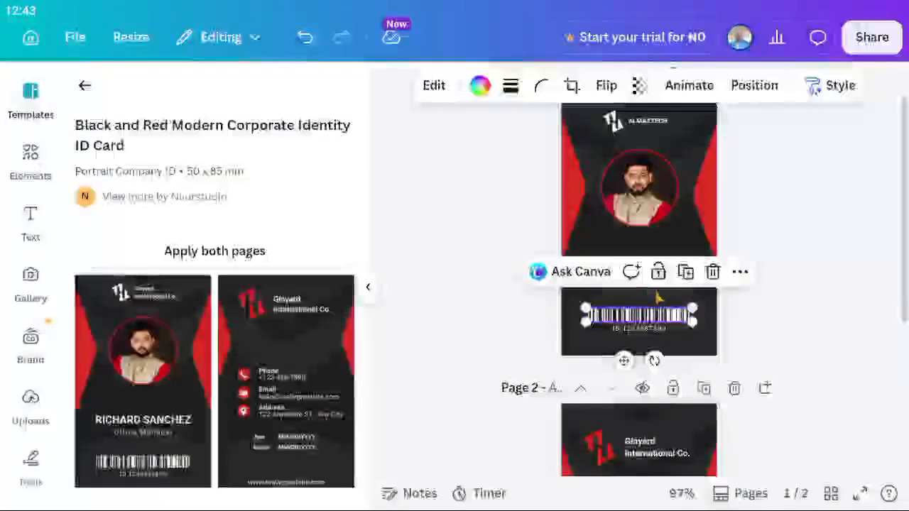
click(633, 330)
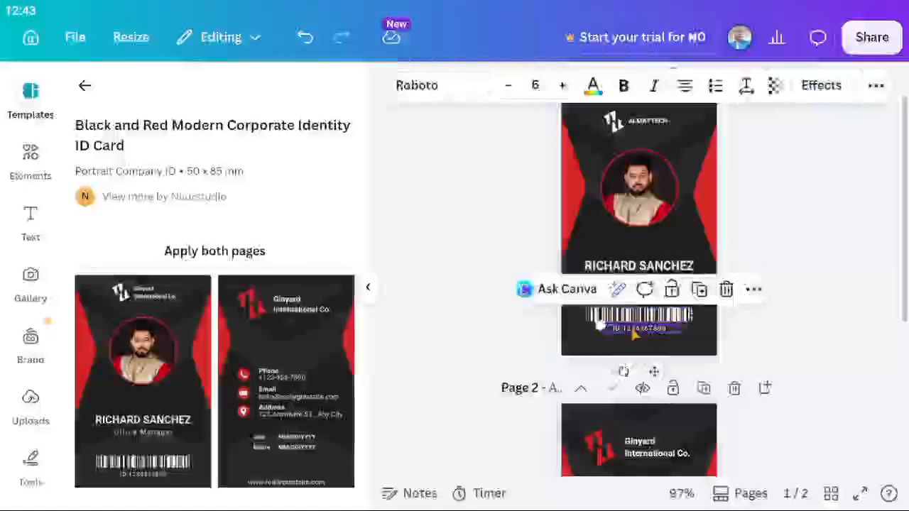
click(657, 246)
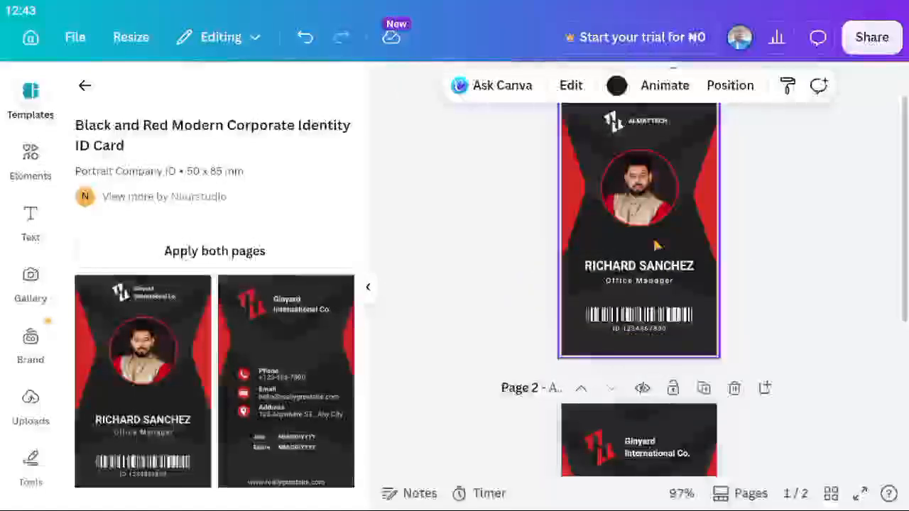
click(784, 151)
Inspect the back card's date, email, website and company name texts and its background shape.
scroll(785, 155, down, 2)
scroll(785, 156, up, 2)
scroll(657, 388, down, 4)
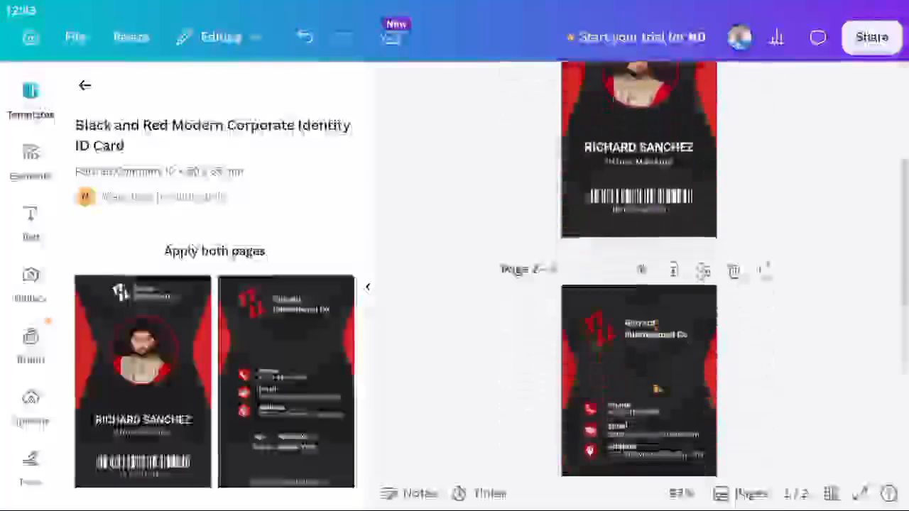
click(648, 346)
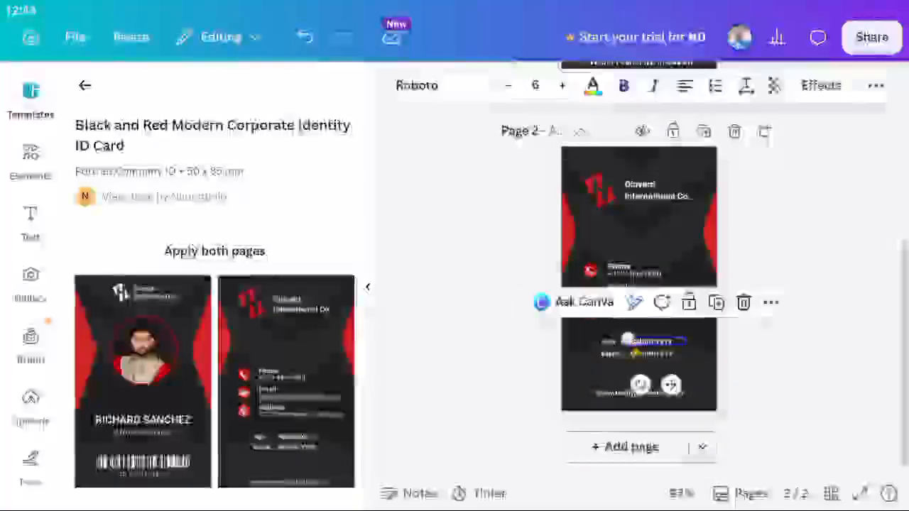
click(647, 354)
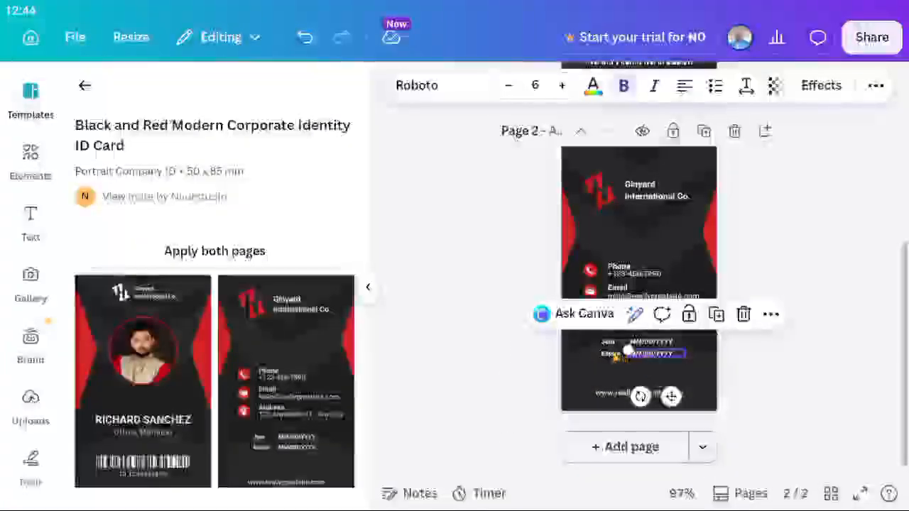
click(612, 287)
click(607, 342)
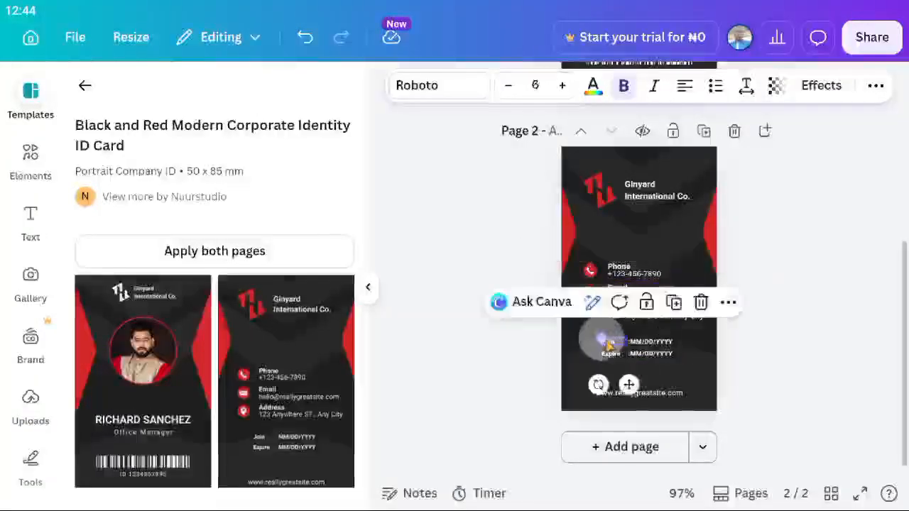
click(652, 395)
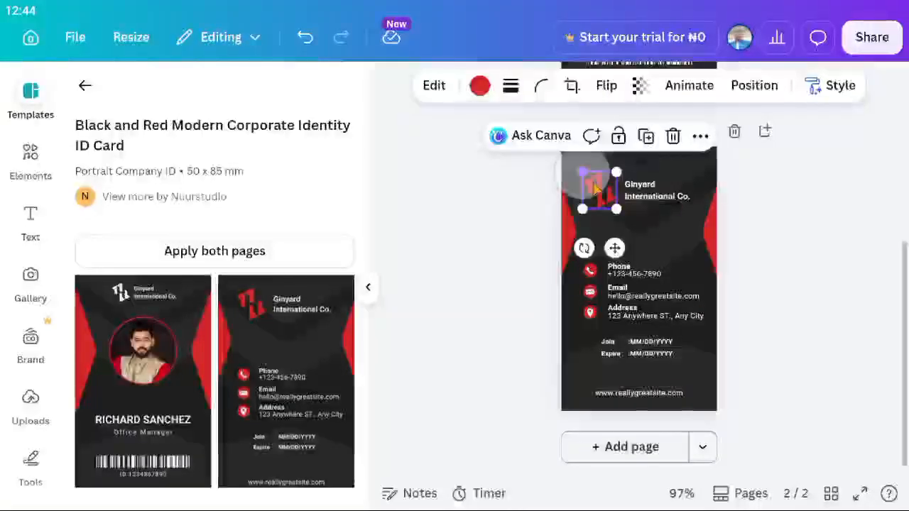
click(681, 188)
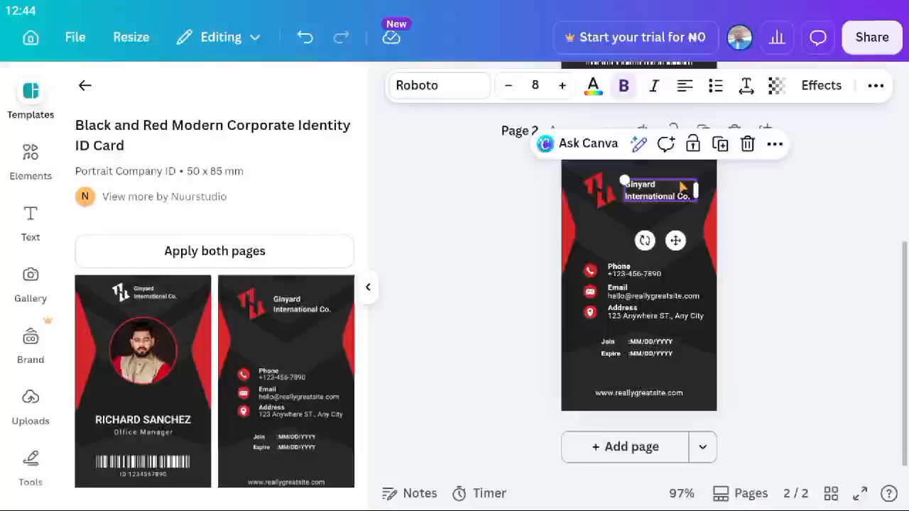
click(628, 231)
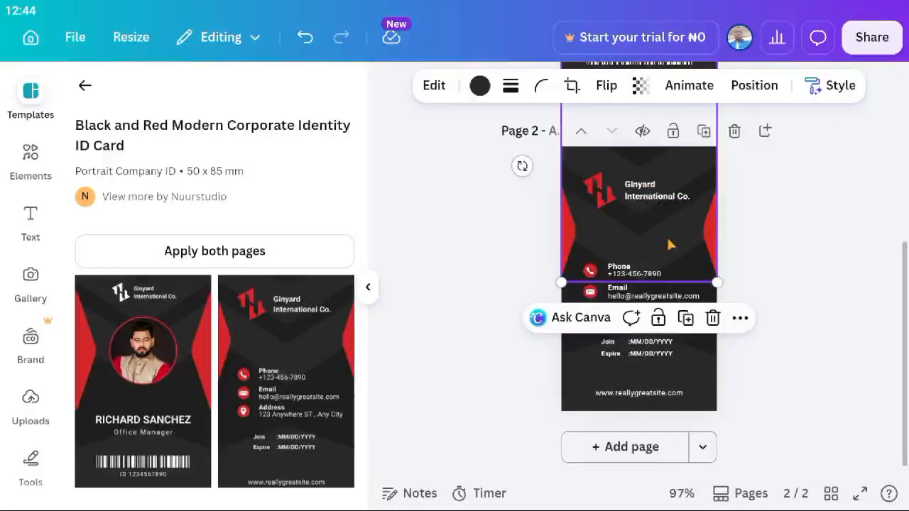
drag(670, 244, 667, 223)
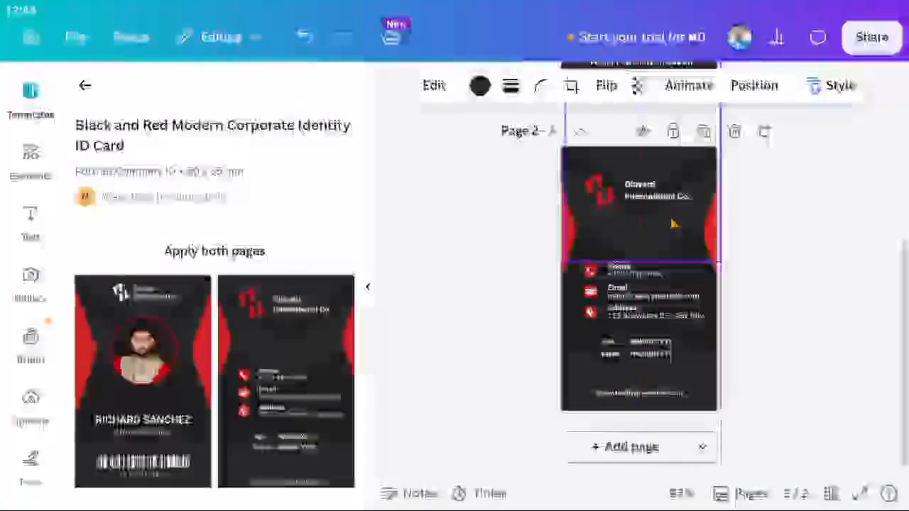
click(783, 228)
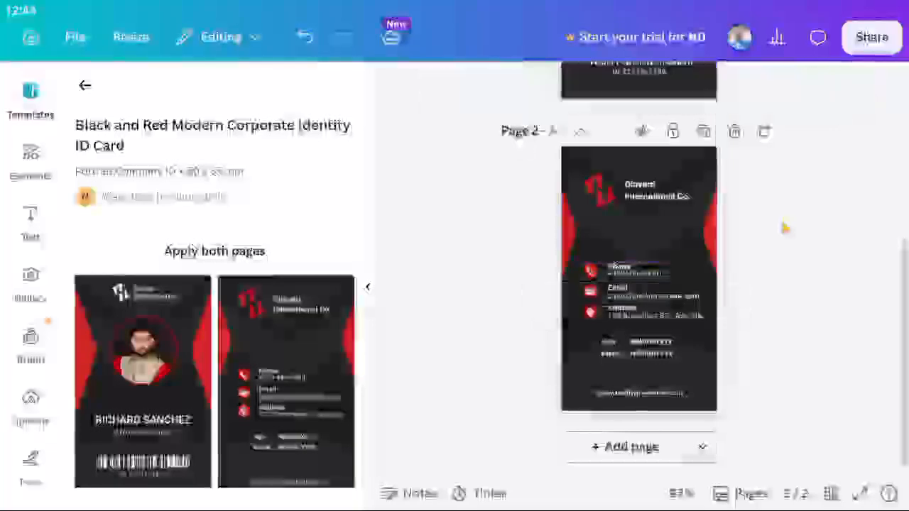
Close the template details to return to the templates list.
scroll(784, 227, up, 3)
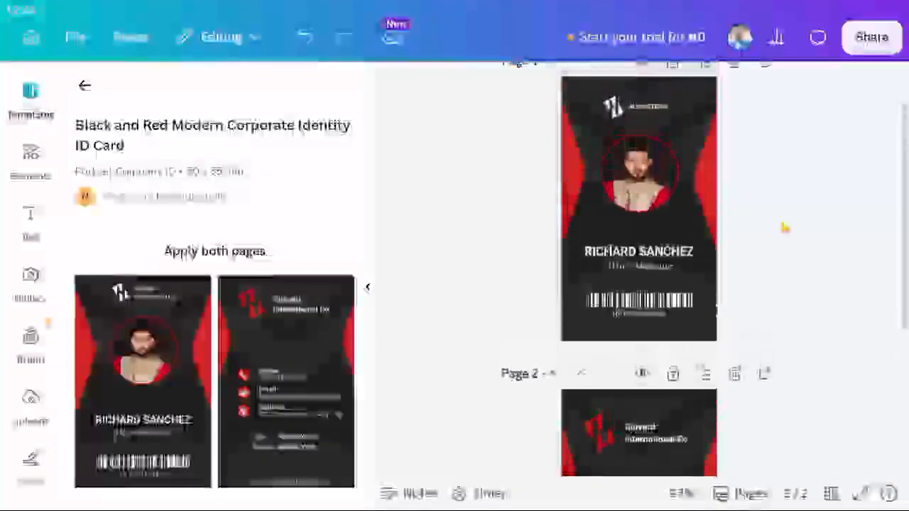
scroll(528, 219, up, 1)
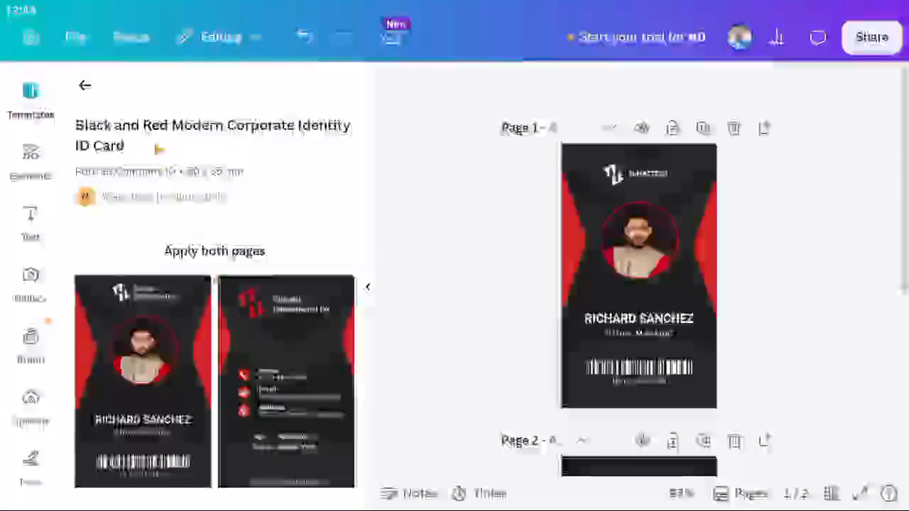
click(85, 86)
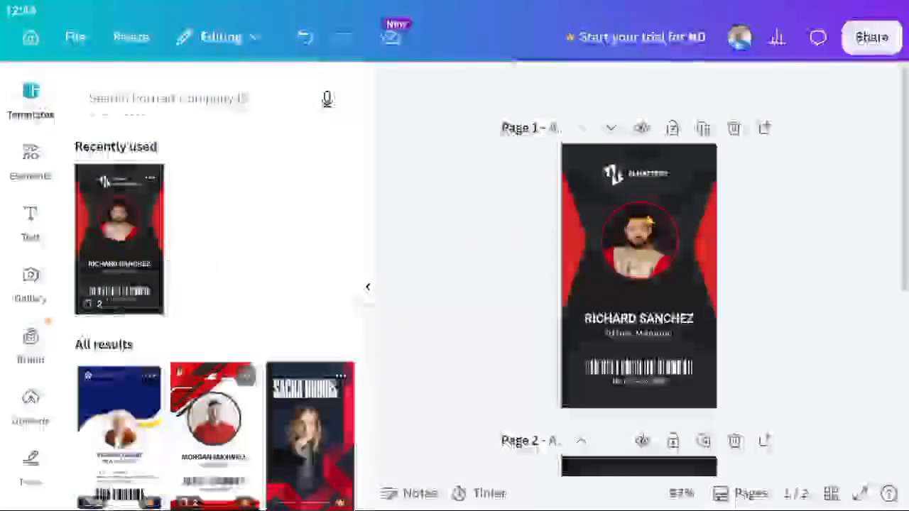
Delete the front page, leaving the contact-details card as page 1.
click(735, 128)
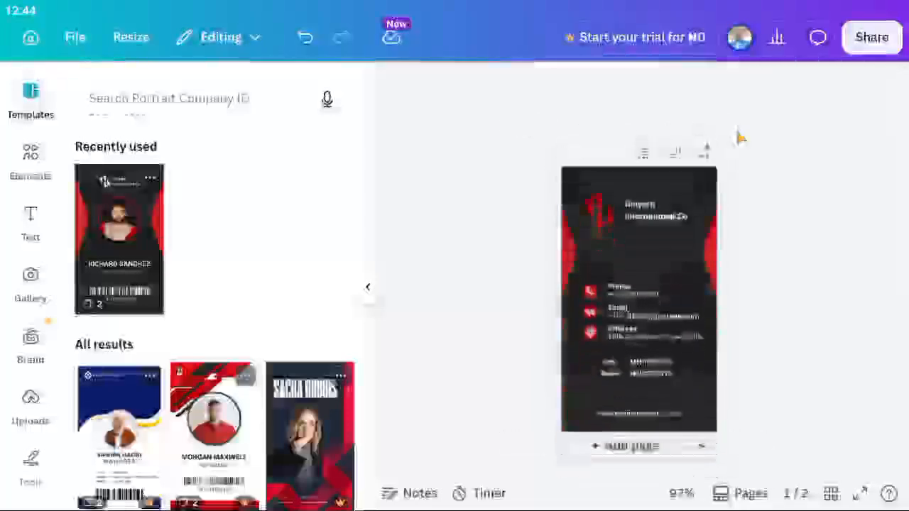
click(647, 226)
click(769, 221)
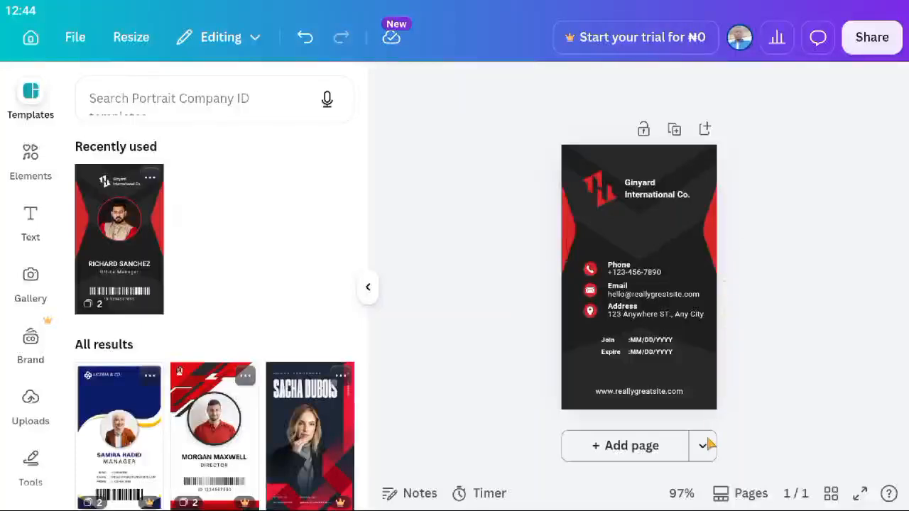
Add a blank dark page 2 after the card and select it.
click(658, 449)
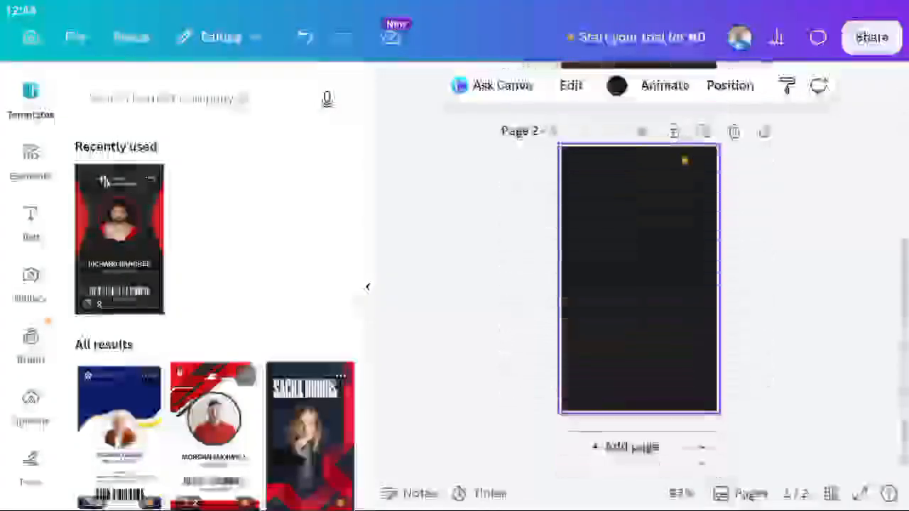
scroll(654, 238, up, 5)
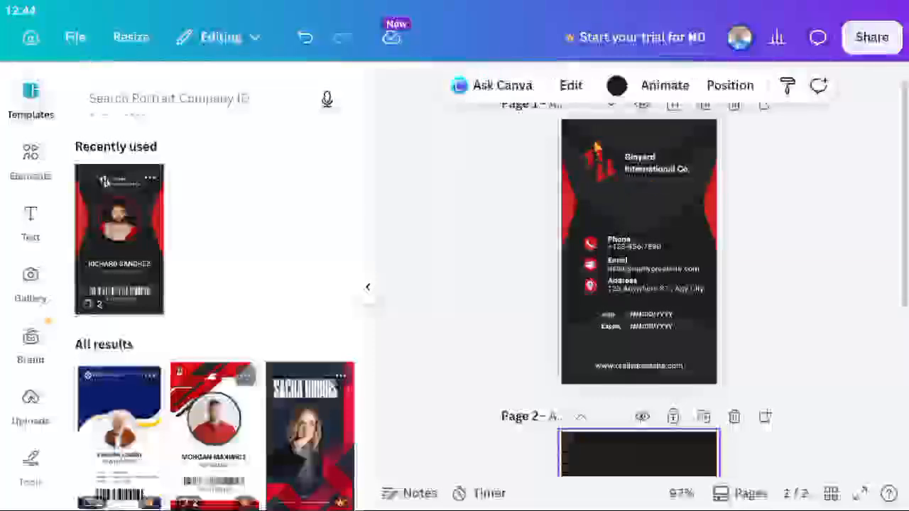
click(581, 130)
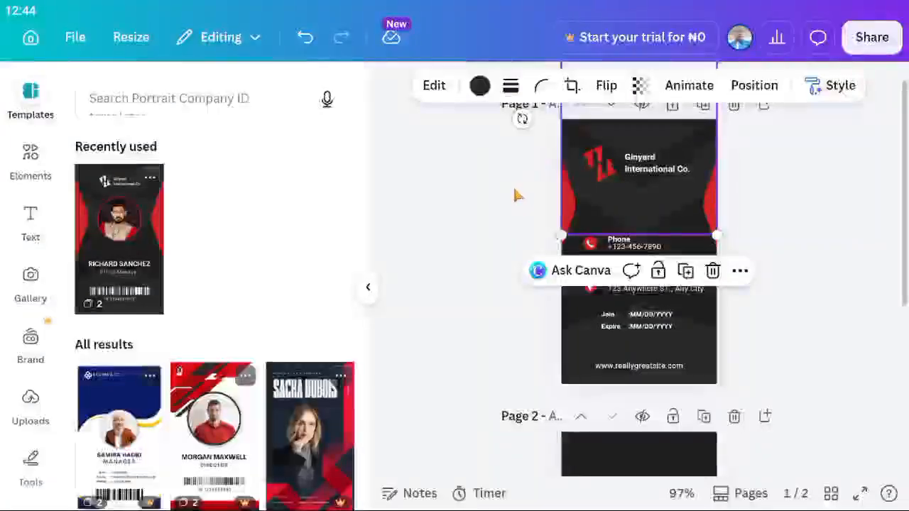
click(517, 195)
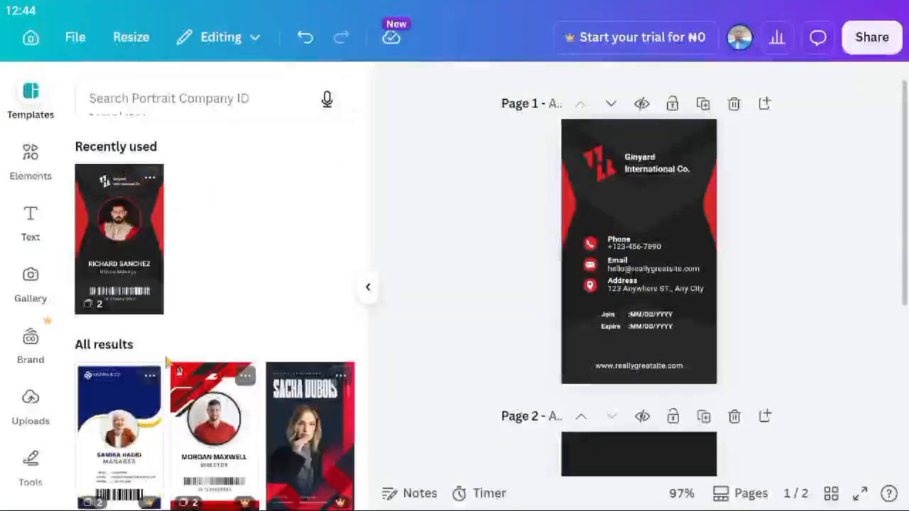
scroll(165, 375, down, 2)
scroll(165, 375, down, 5)
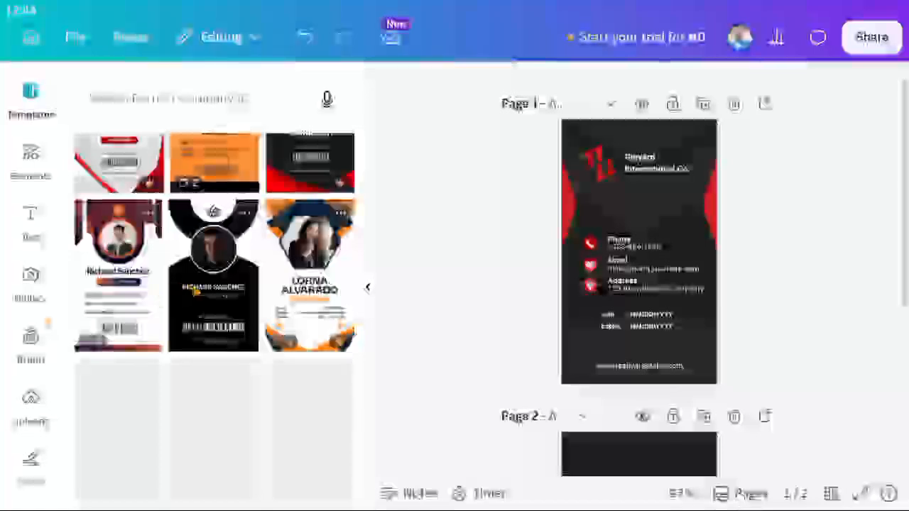
scroll(686, 303, down, 3)
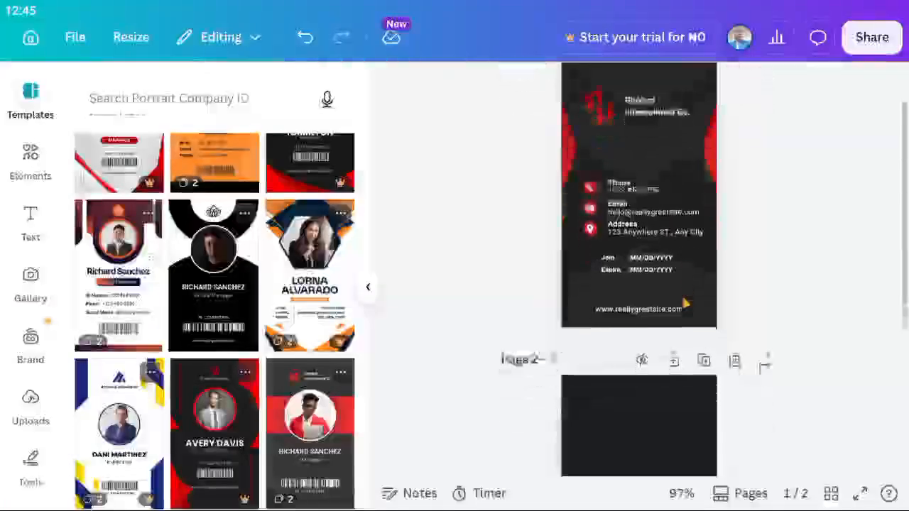
click(664, 324)
scroll(663, 313, up, 3)
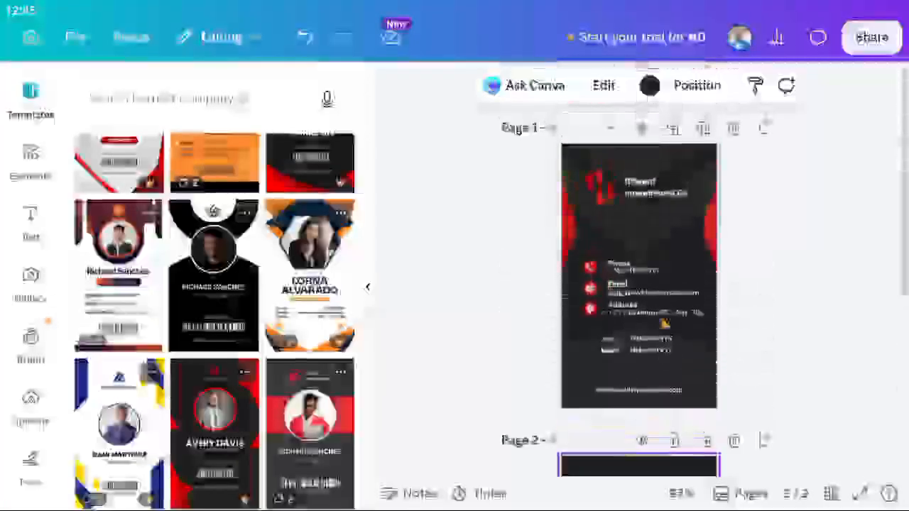
scroll(660, 291, down, 3)
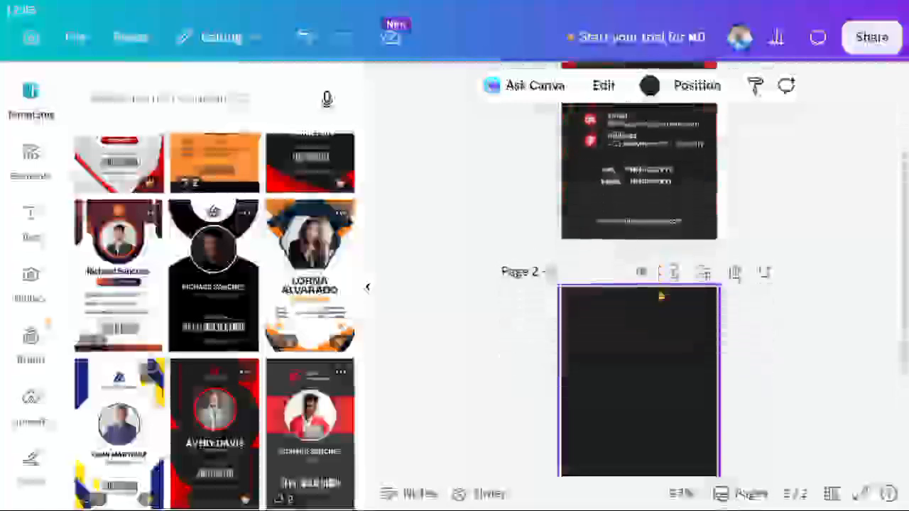
scroll(660, 294, down, 2)
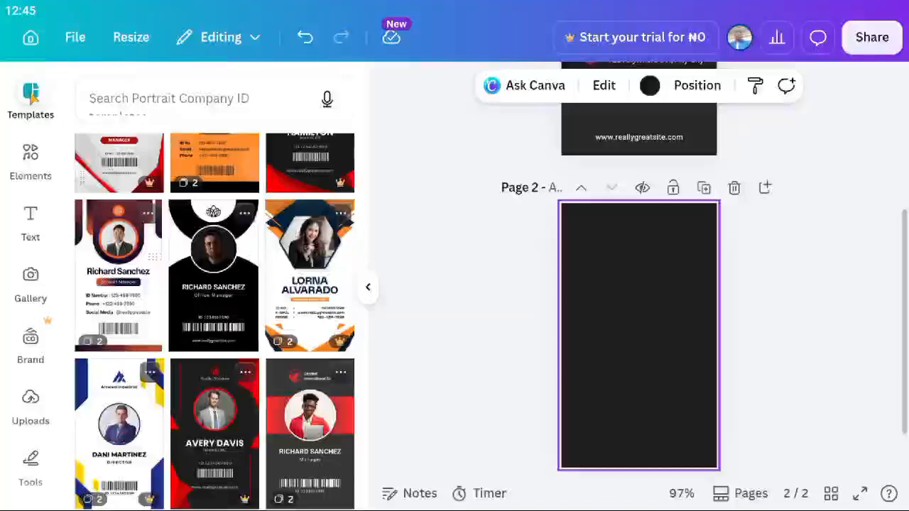
click(30, 96)
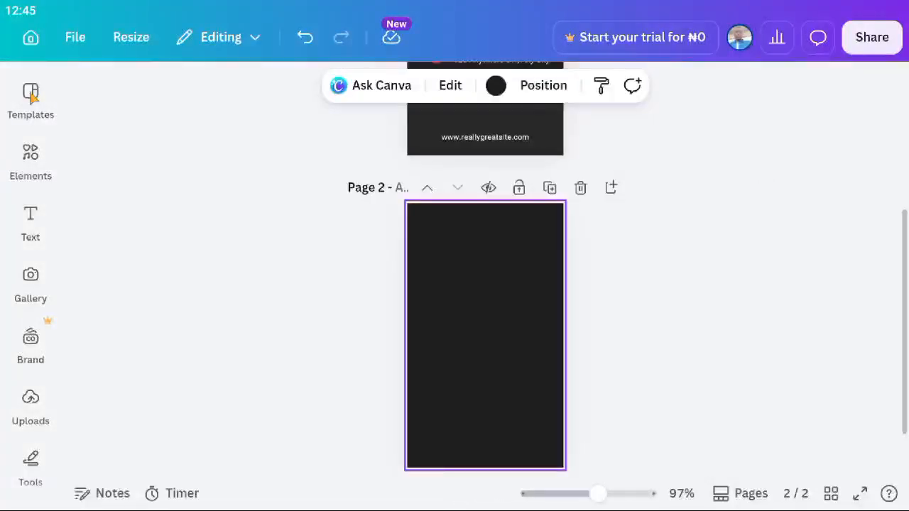
Search the Elements library for 'triangle'.
click(31, 165)
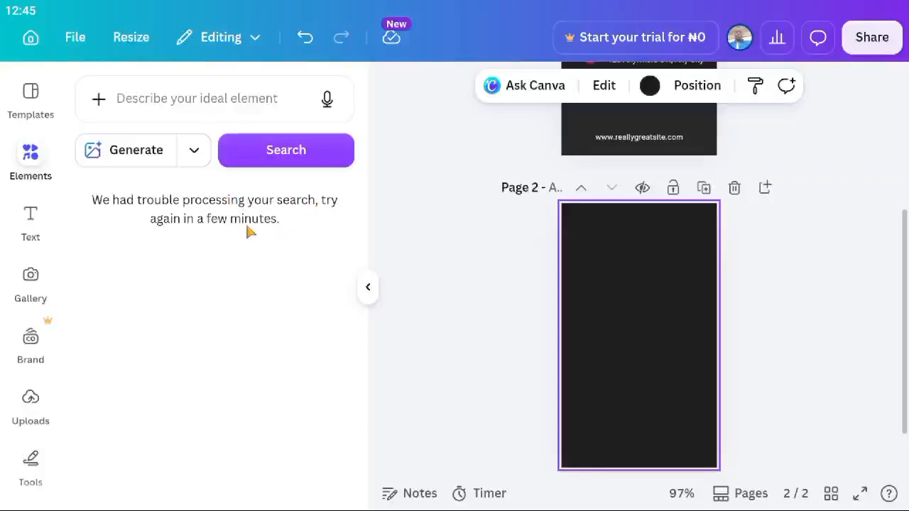
click(216, 112)
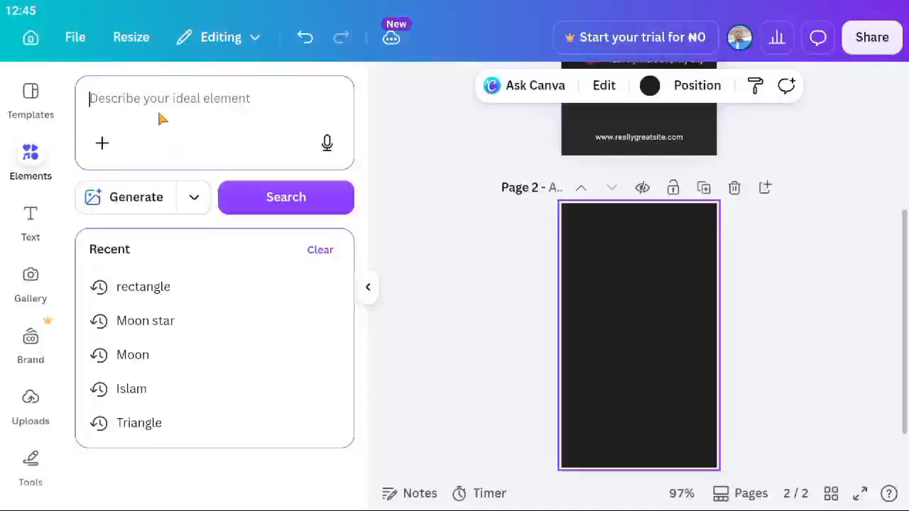
scroll(553, 215, up, 5)
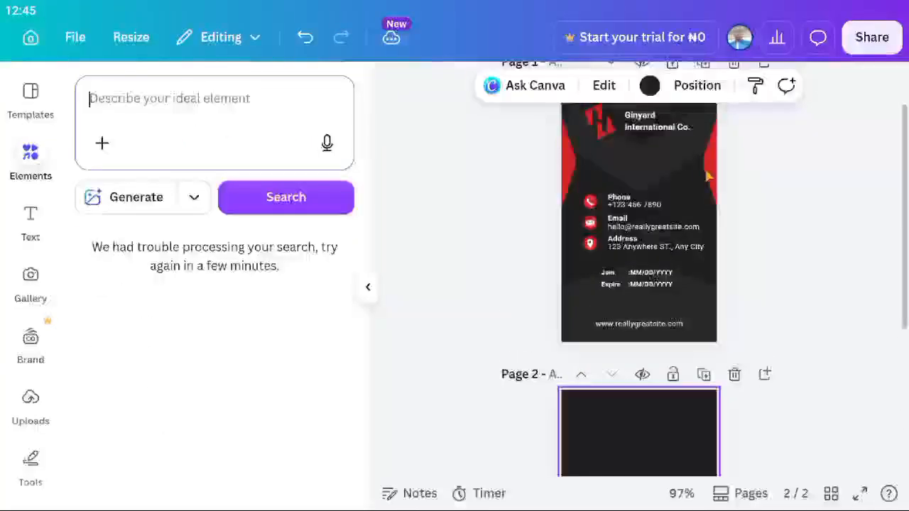
click(712, 171)
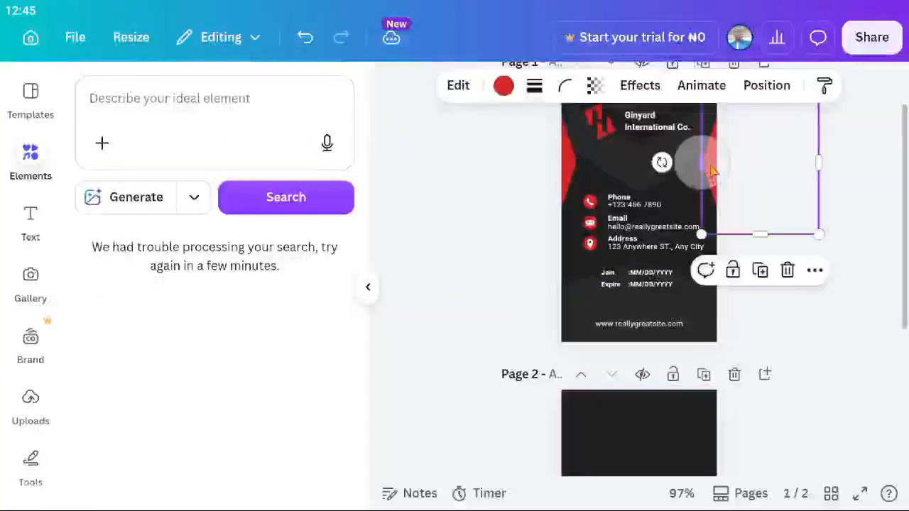
click(199, 128)
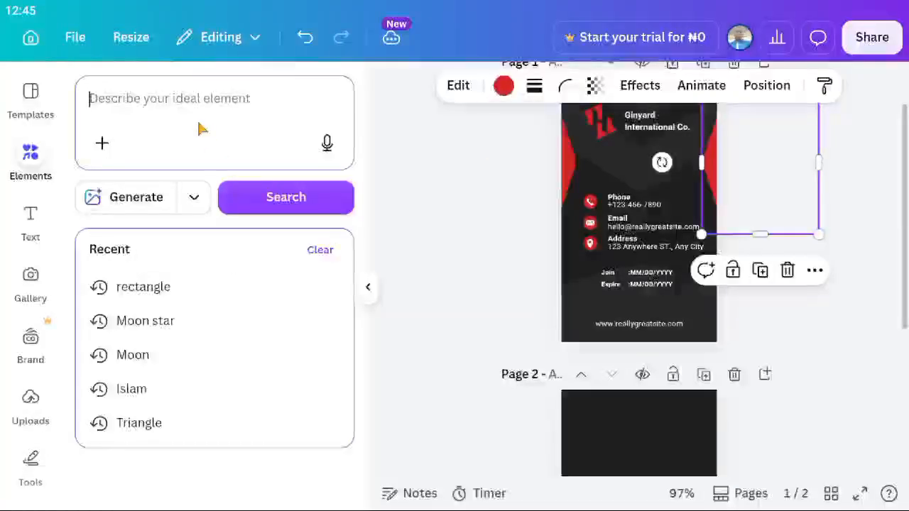
text(tru)
key(BackSpace)
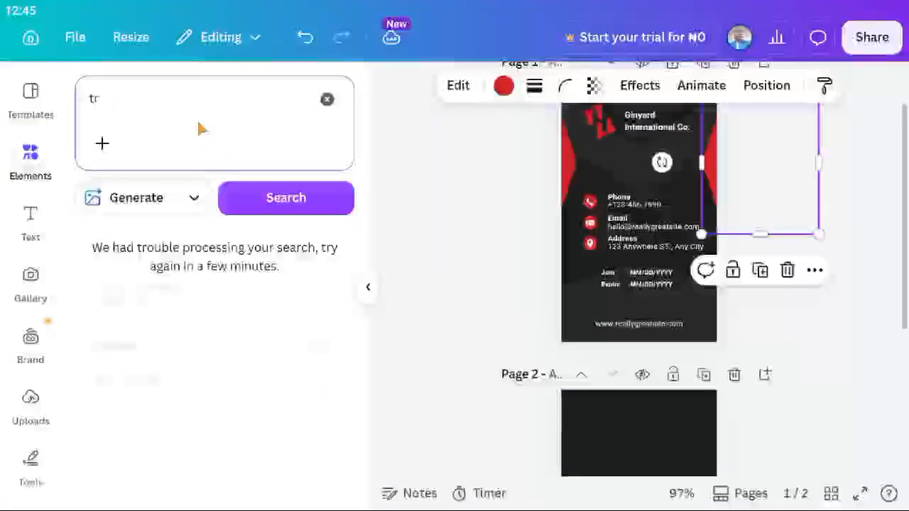
text(ia)
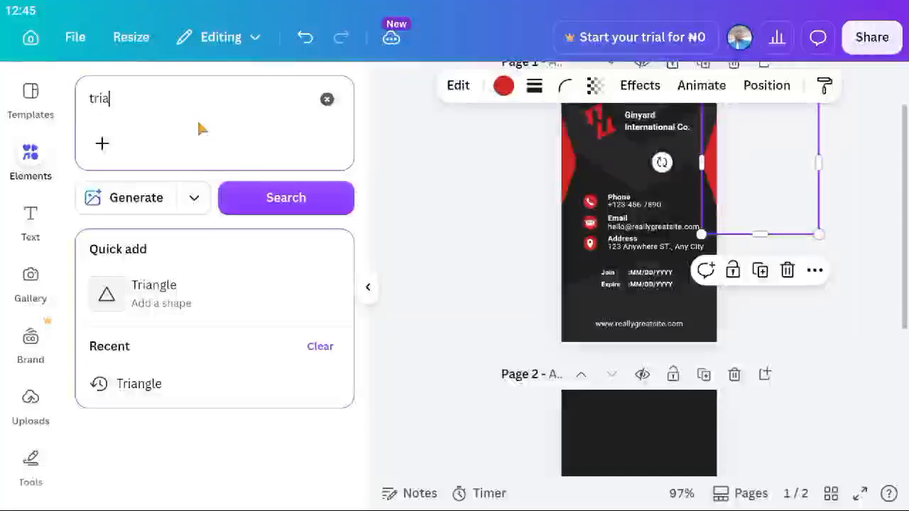
text(ng)
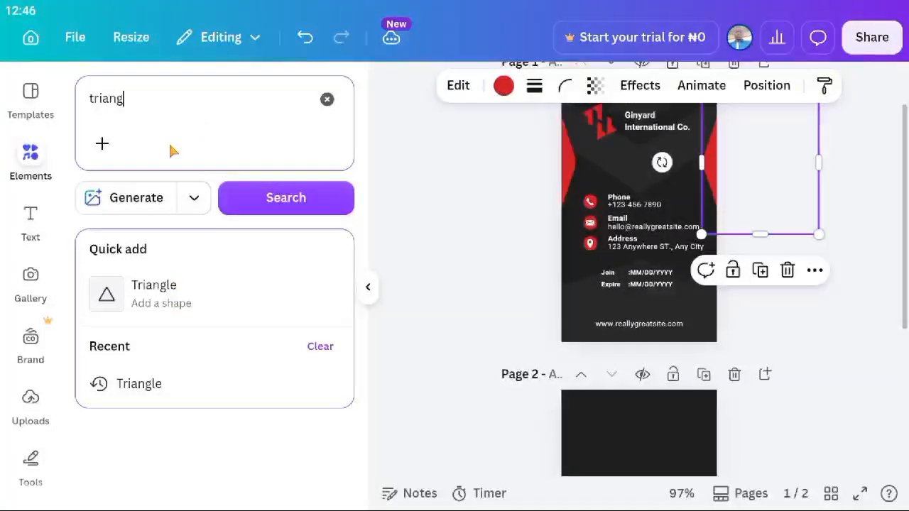
text(le)
key(Return)
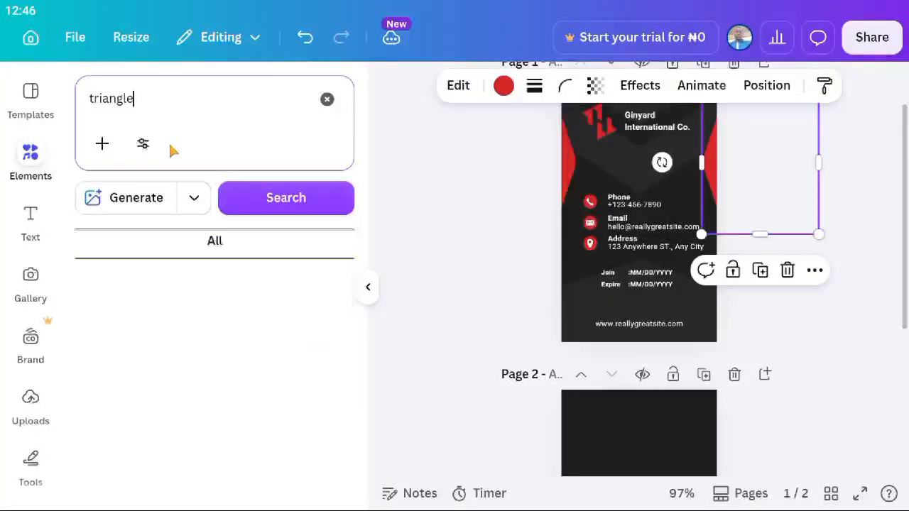
click(269, 199)
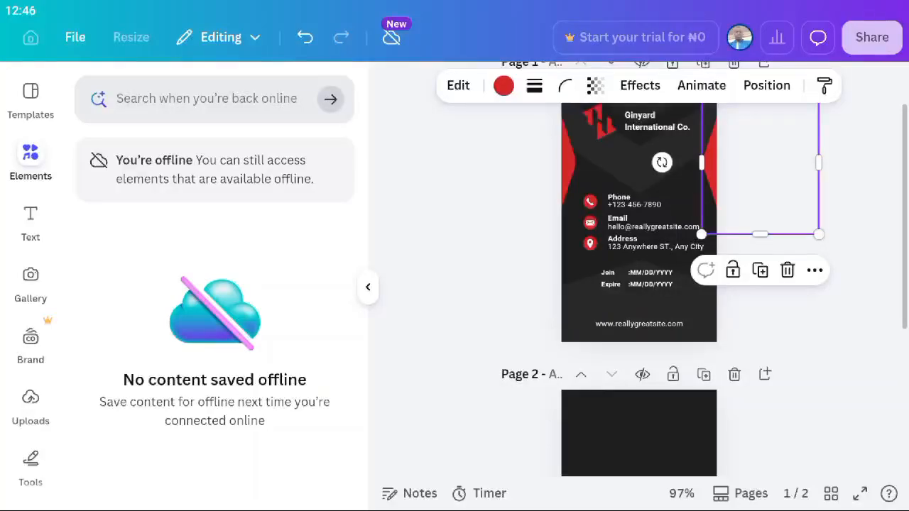
Add the first triangle shape from the results to the front card on page 1.
click(437, 286)
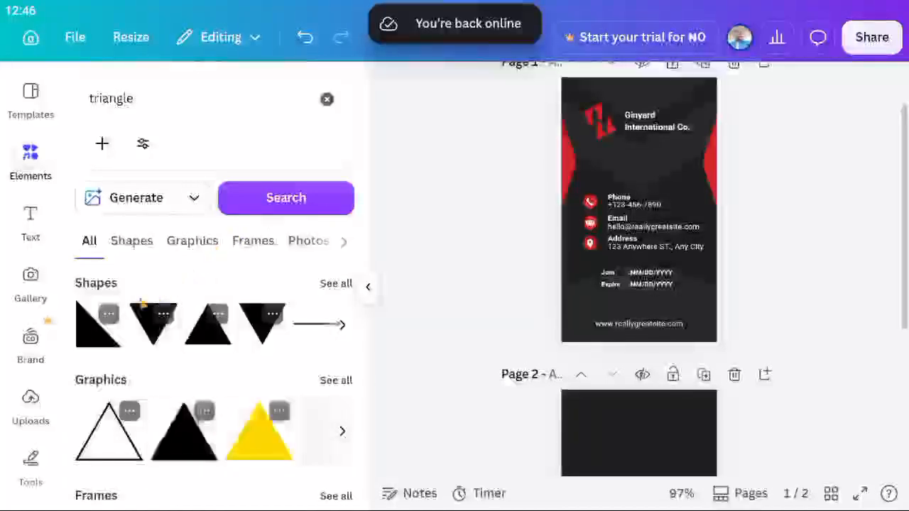
scroll(99, 292, down, 2)
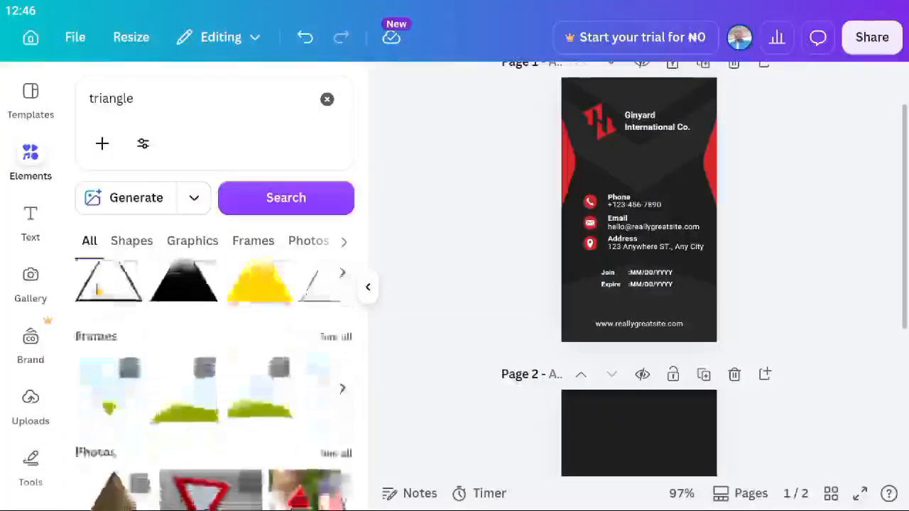
scroll(99, 292, up, 2)
scroll(94, 330, down, 5)
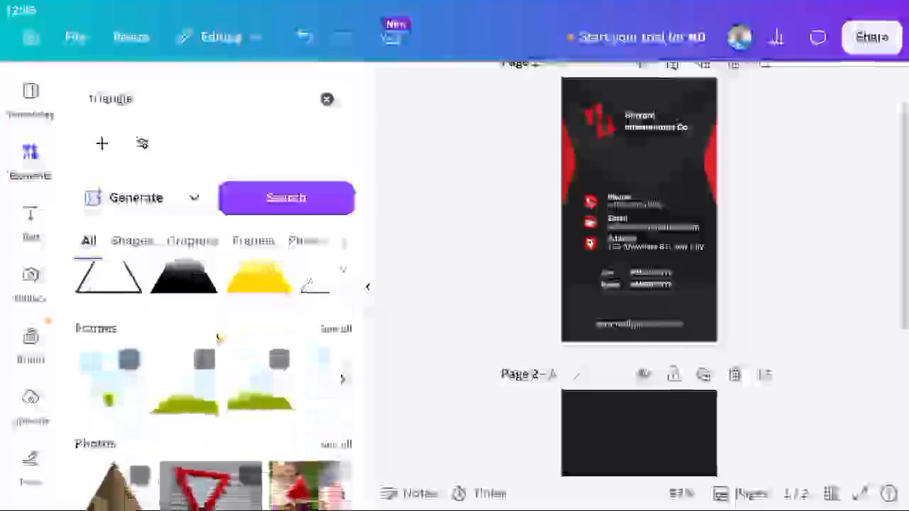
scroll(219, 339, up, 3)
scroll(220, 339, up, 2)
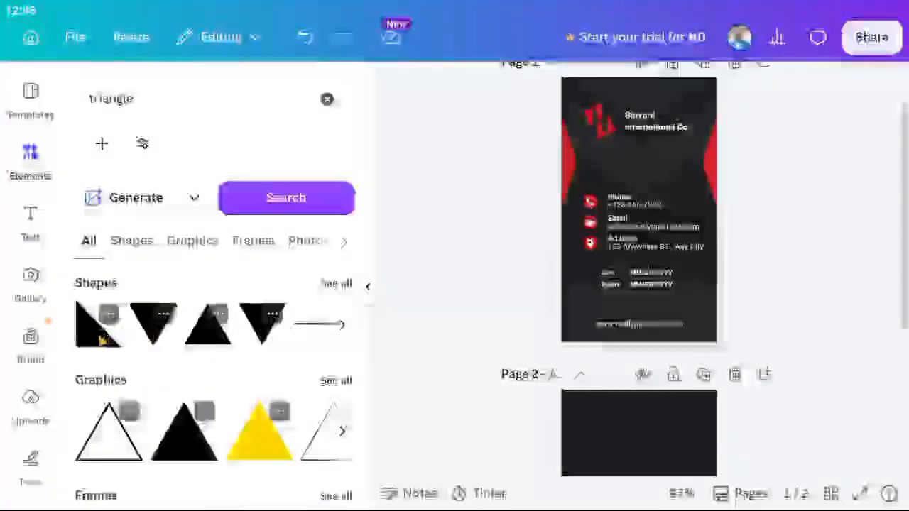
click(101, 334)
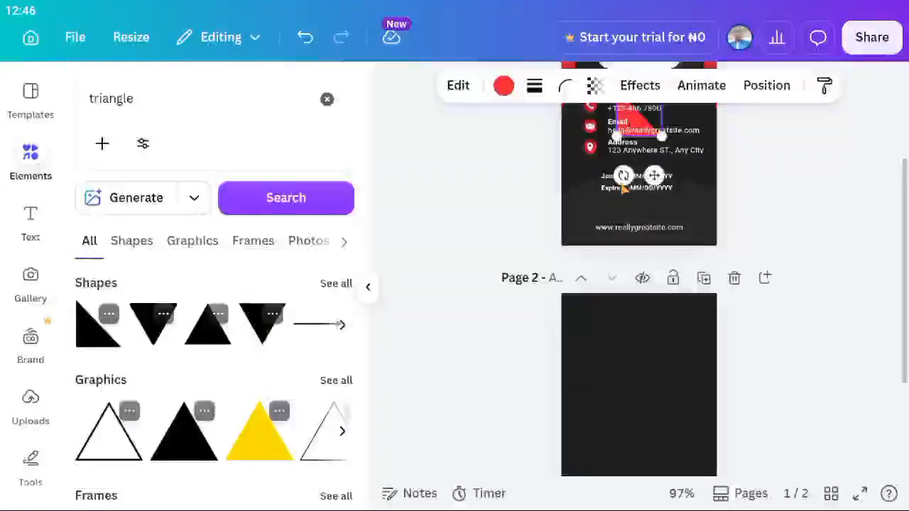
click(635, 348)
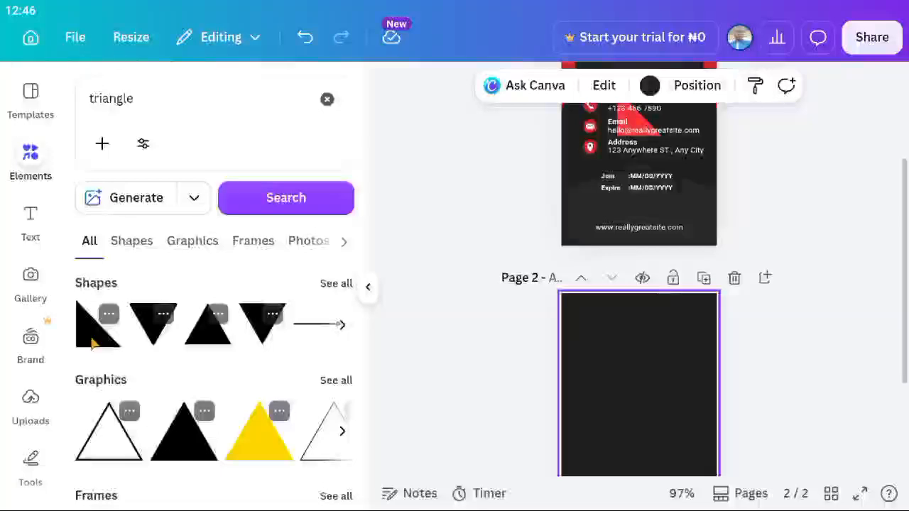
Add a dark green triangle to page 2 and nudge it up and left.
click(92, 343)
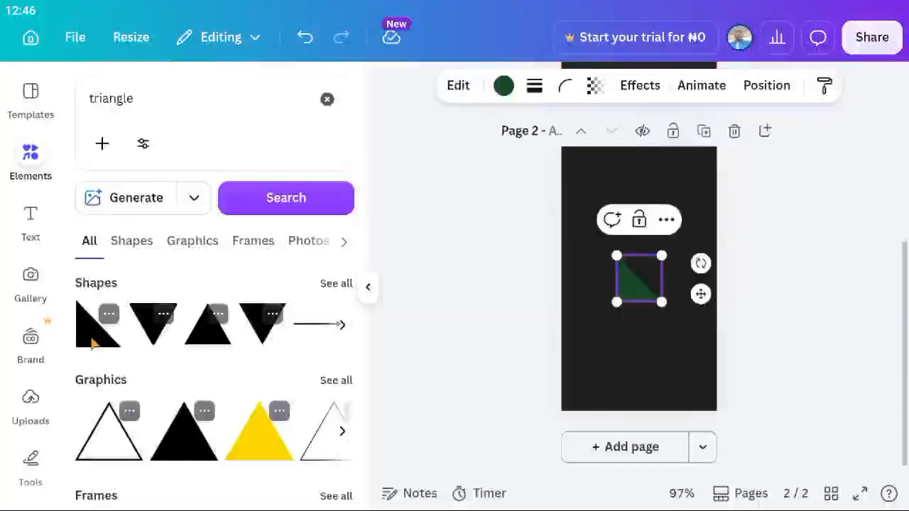
click(602, 365)
click(632, 299)
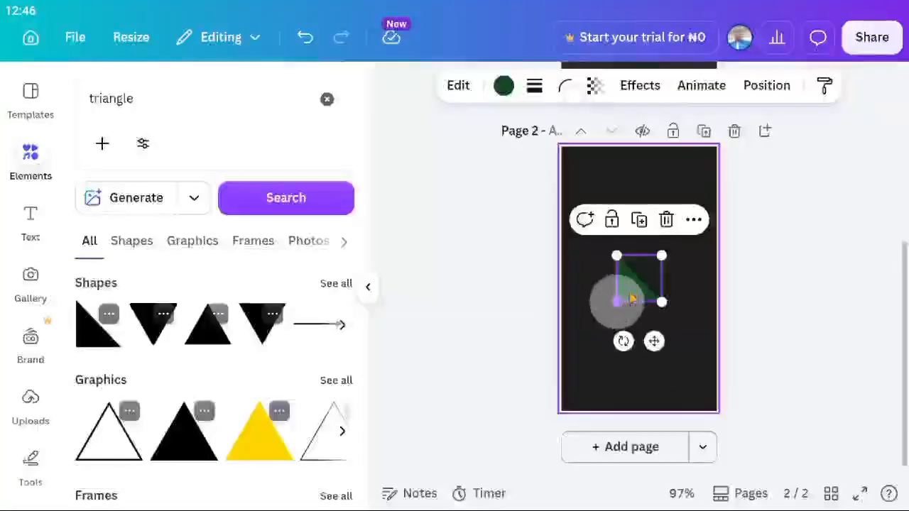
mouse_move(643, 285)
mouse_down()
mouse_move(657, 237)
mouse_move(576, 278)
mouse_move(652, 260)
mouse_move(635, 275)
mouse_up()
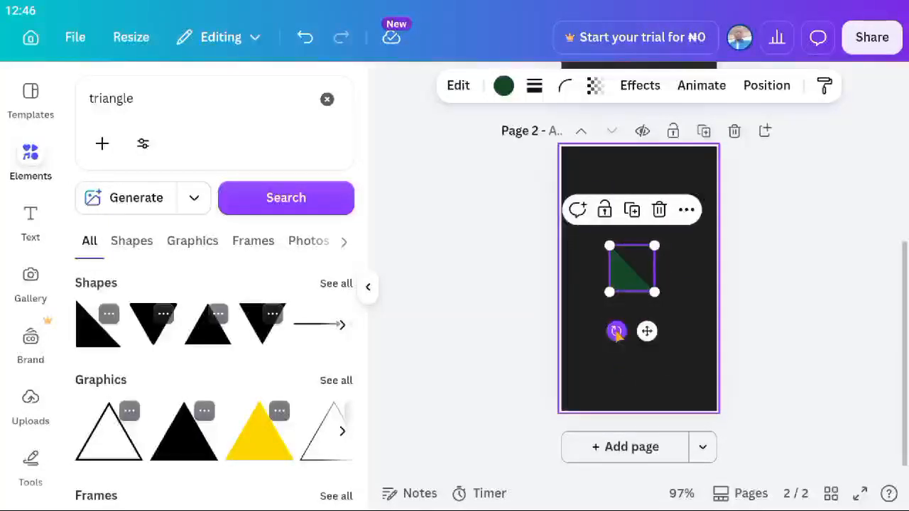
right_click(617, 334)
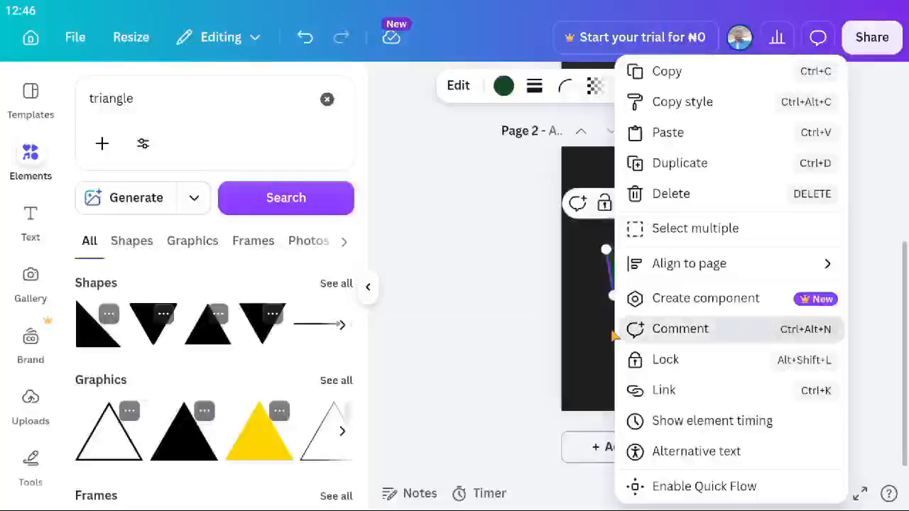
click(623, 329)
click(618, 358)
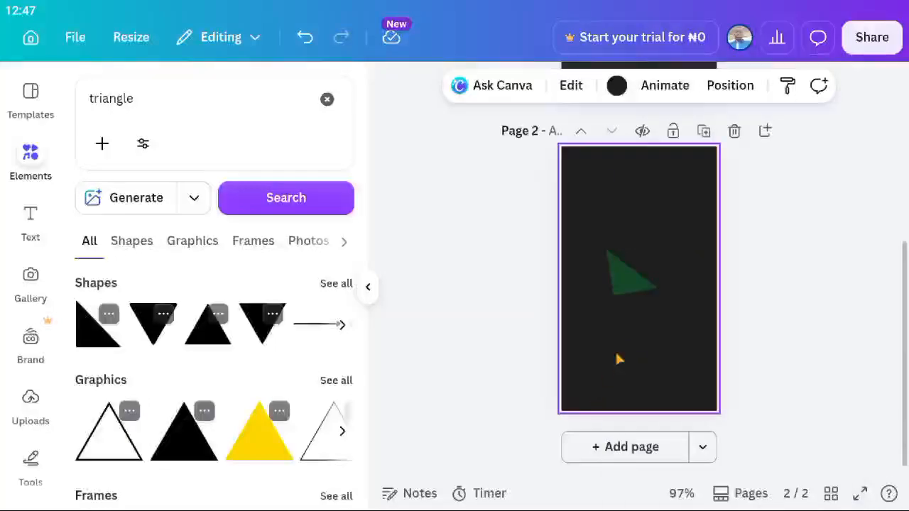
click(626, 294)
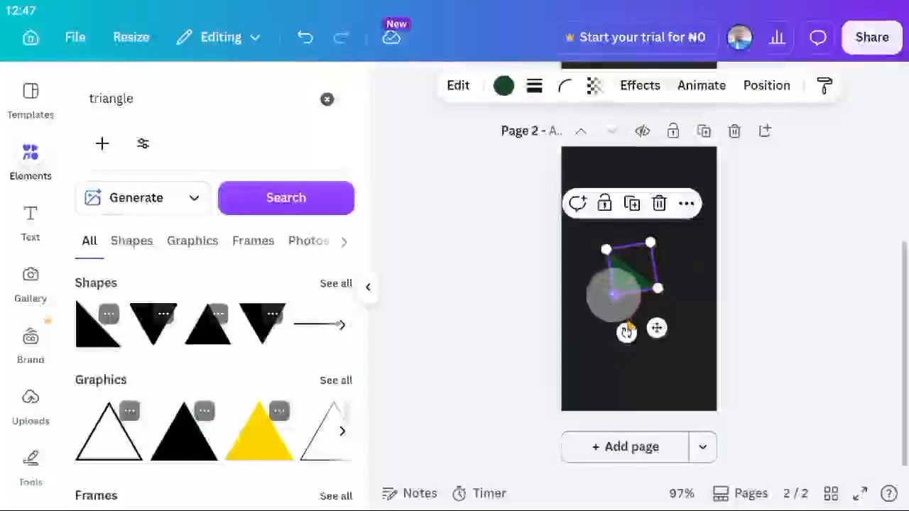
Rotate the triangle to -135° and position it jutting in from page 2's left edge.
drag(626, 333, 703, 339)
drag(645, 308, 546, 281)
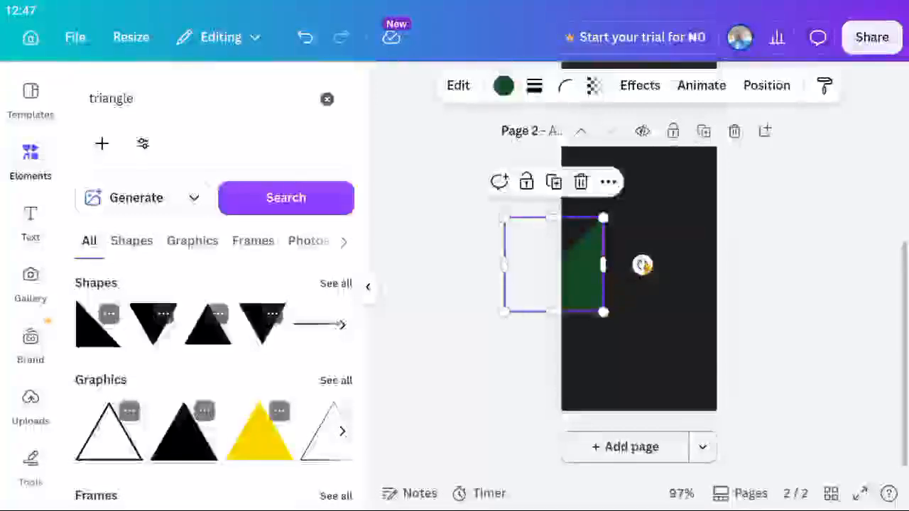
drag(642, 265, 596, 221)
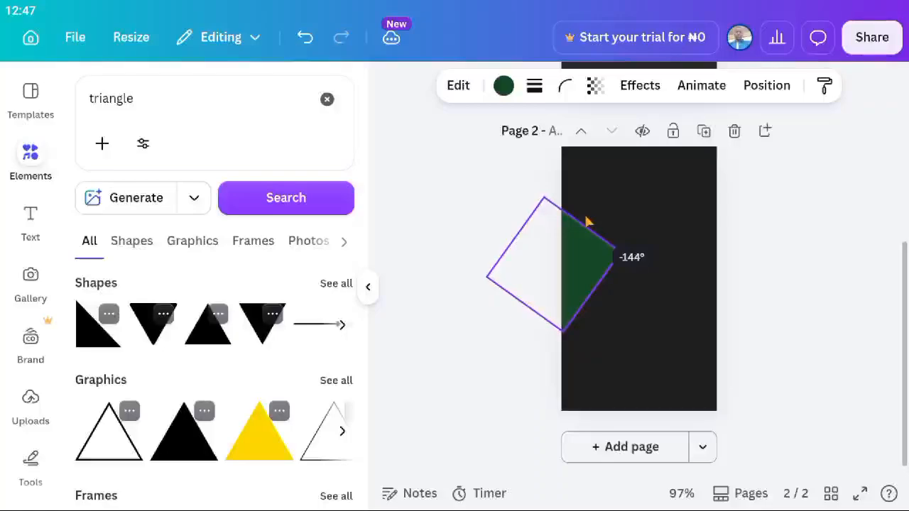
drag(585, 222, 583, 220)
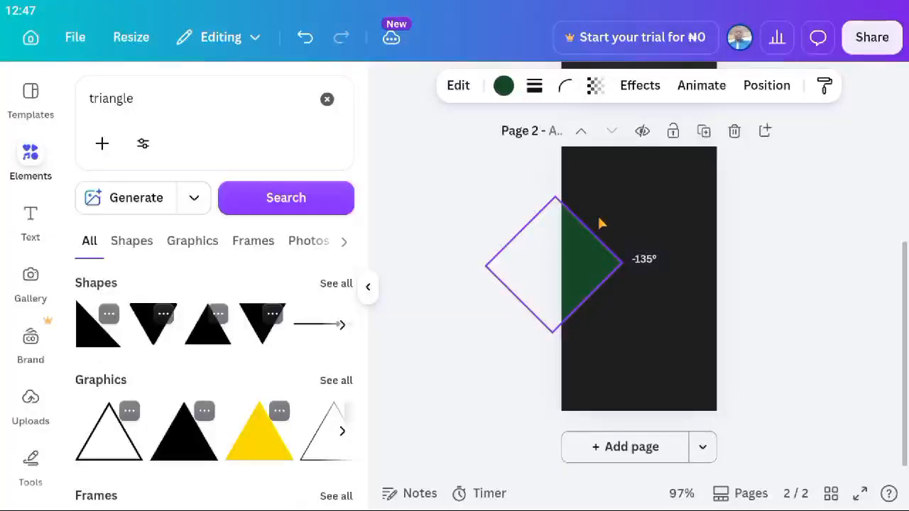
drag(600, 224, 600, 223)
mouse_move(544, 257)
mouse_down()
mouse_move(570, 258)
mouse_move(554, 257)
mouse_up()
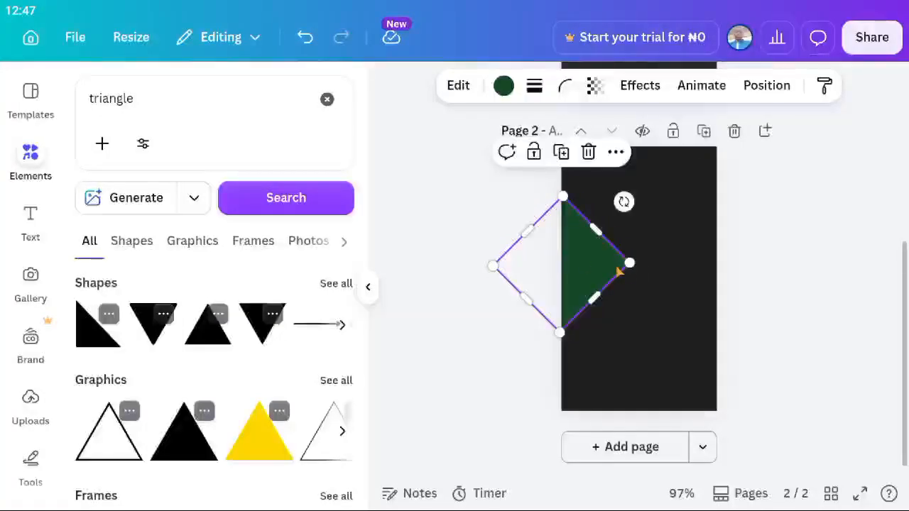
click(650, 294)
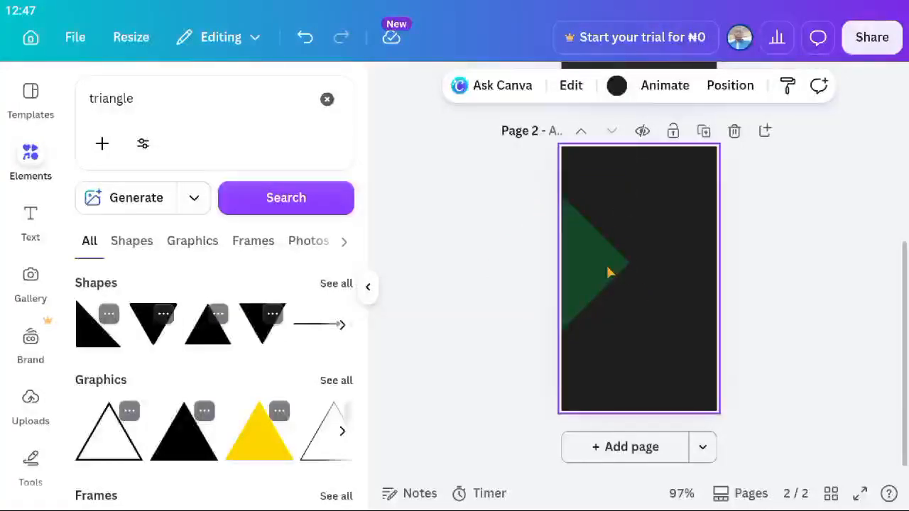
scroll(597, 284, up, 1)
click(579, 295)
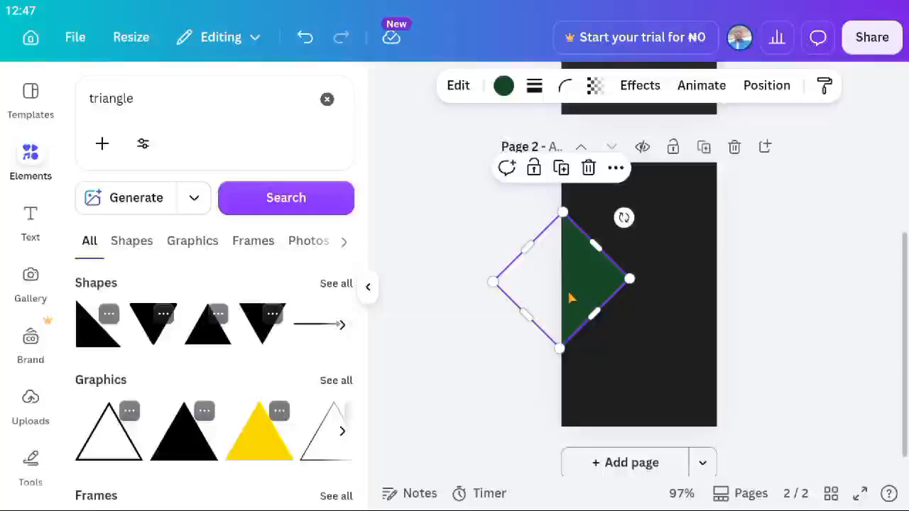
drag(570, 298, 570, 318)
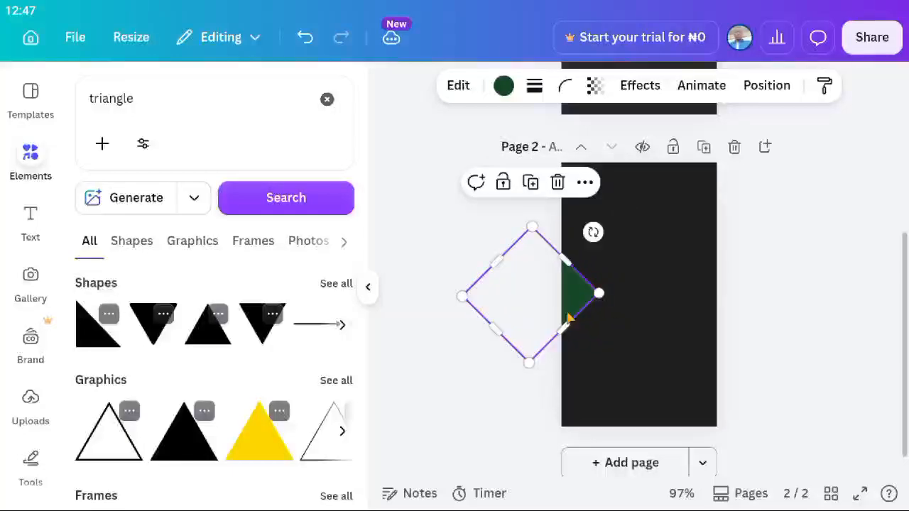
click(660, 356)
scroll(657, 355, up, 5)
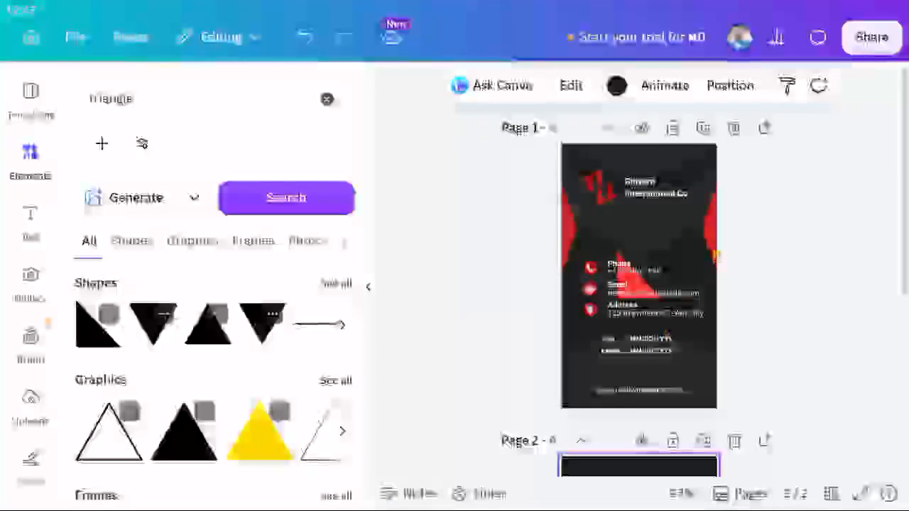
Add a triangle to page 2, move it toward the upper right, and colour it red.
scroll(213, 369, down, 3)
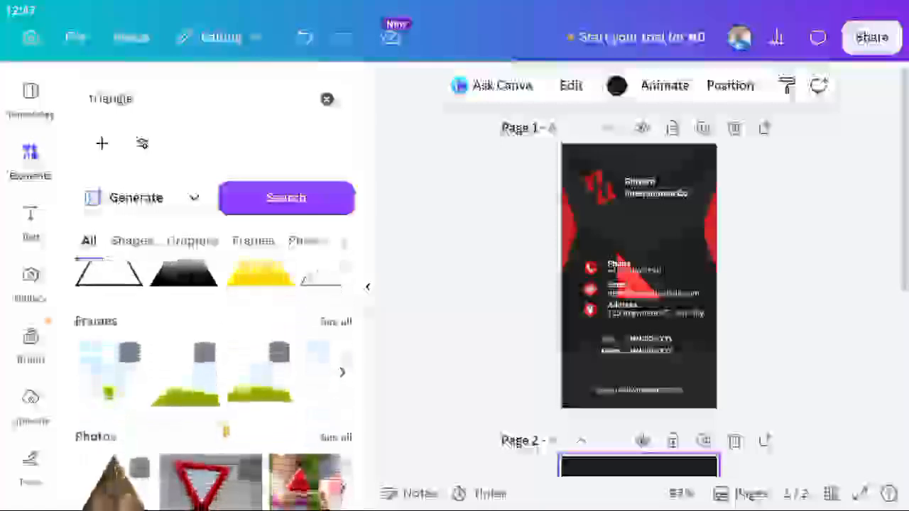
scroll(185, 391, up, 2)
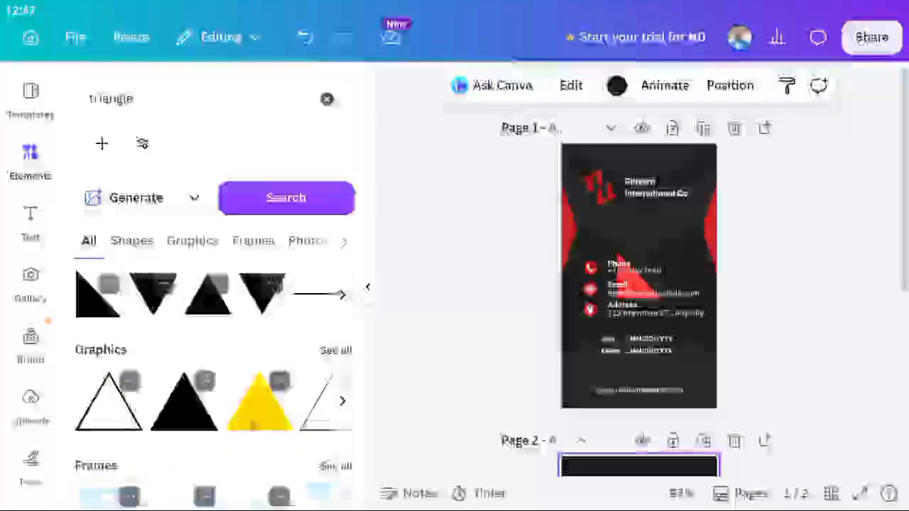
drag(259, 401, 648, 490)
scroll(642, 457, down, 4)
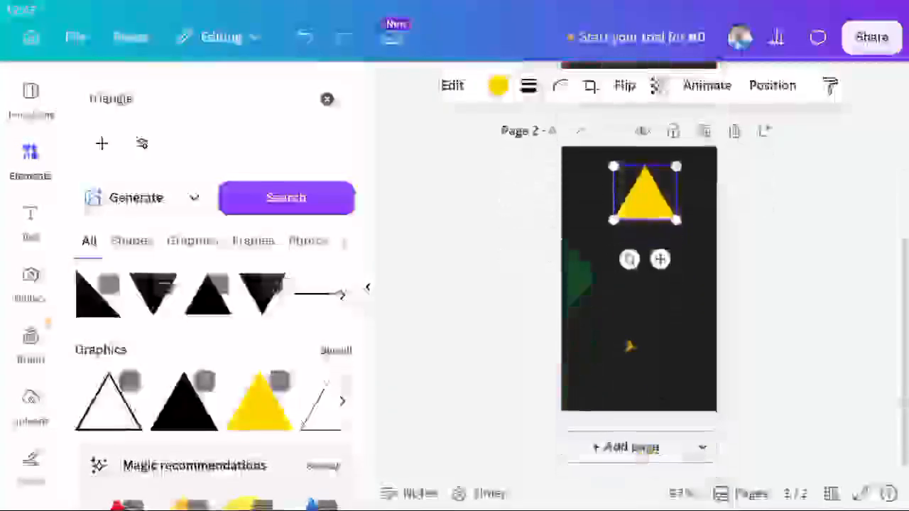
drag(647, 233, 662, 255)
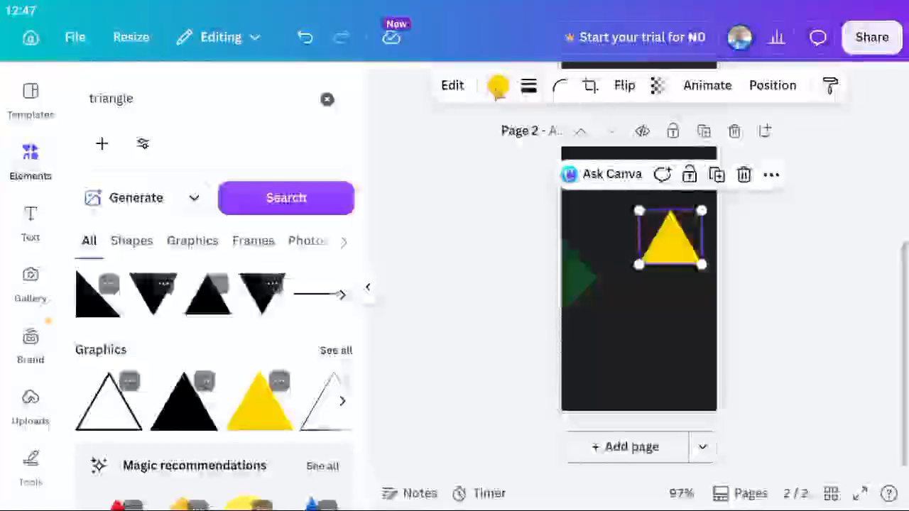
click(498, 86)
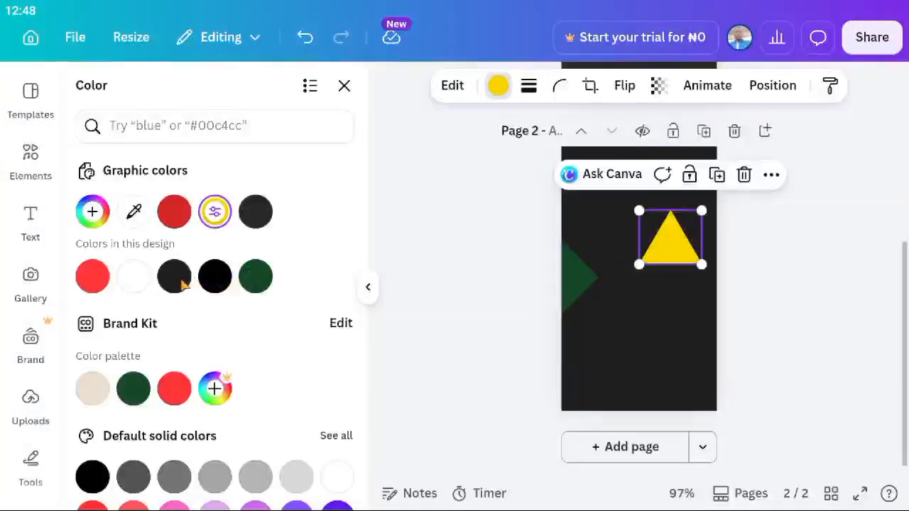
click(175, 213)
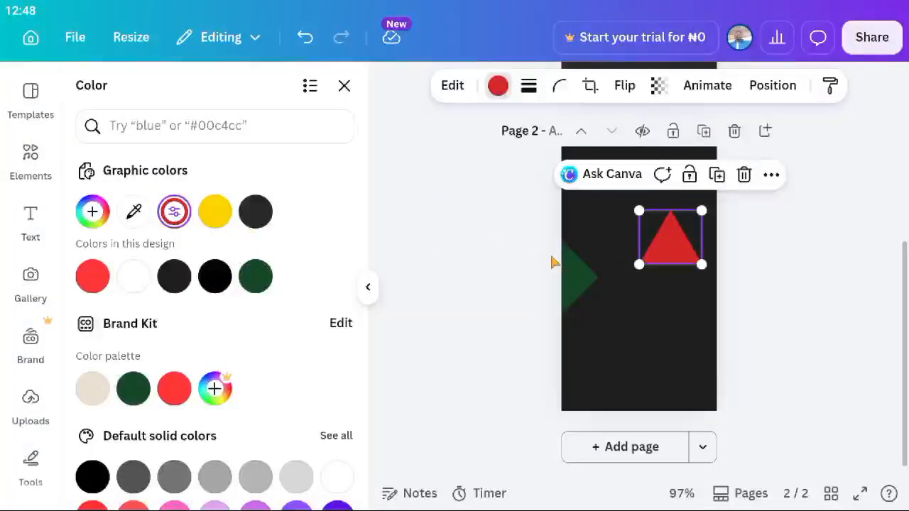
Recolour the left-edge half-diamond with the beige Brand Kit swatch.
click(588, 278)
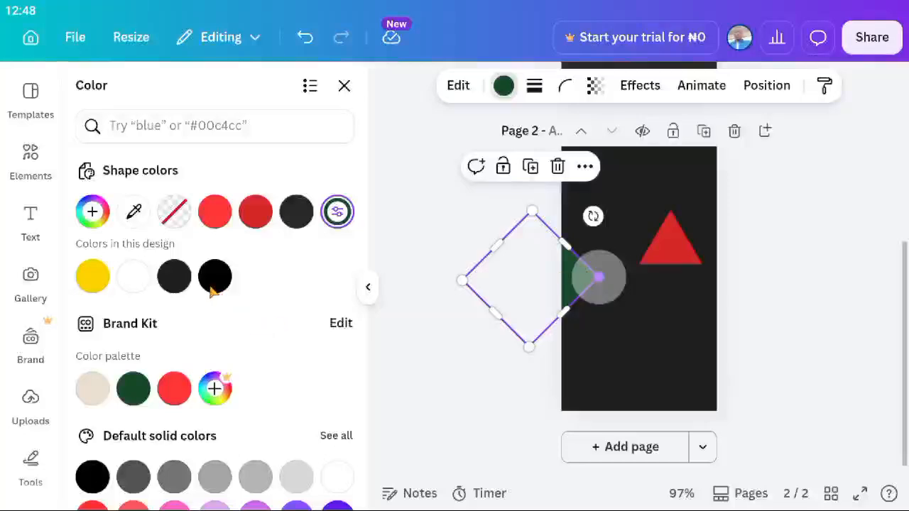
click(104, 394)
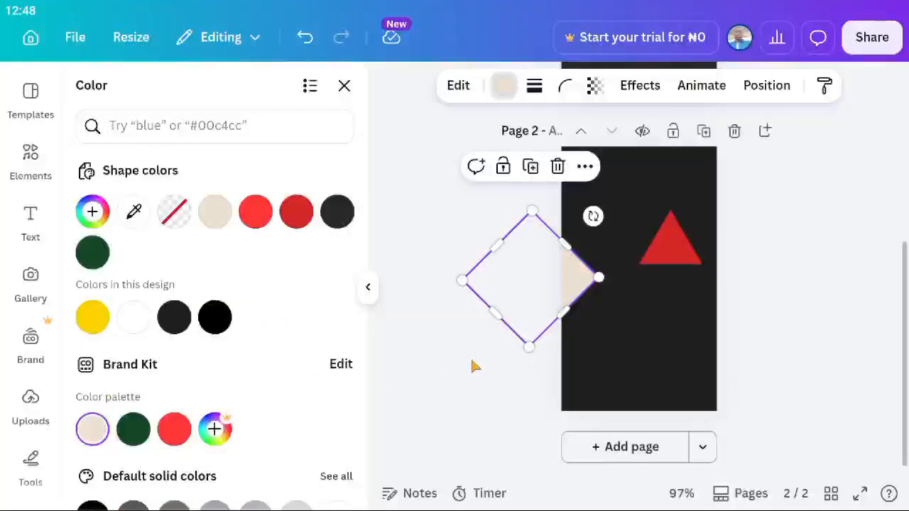
click(578, 369)
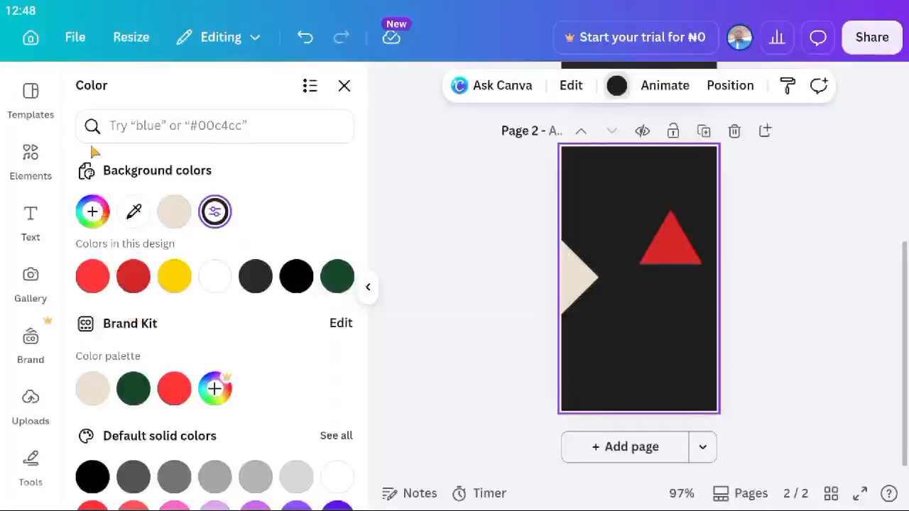
Add a triangle frame from the Frames results and place it in page 2's bottom-right corner.
click(33, 162)
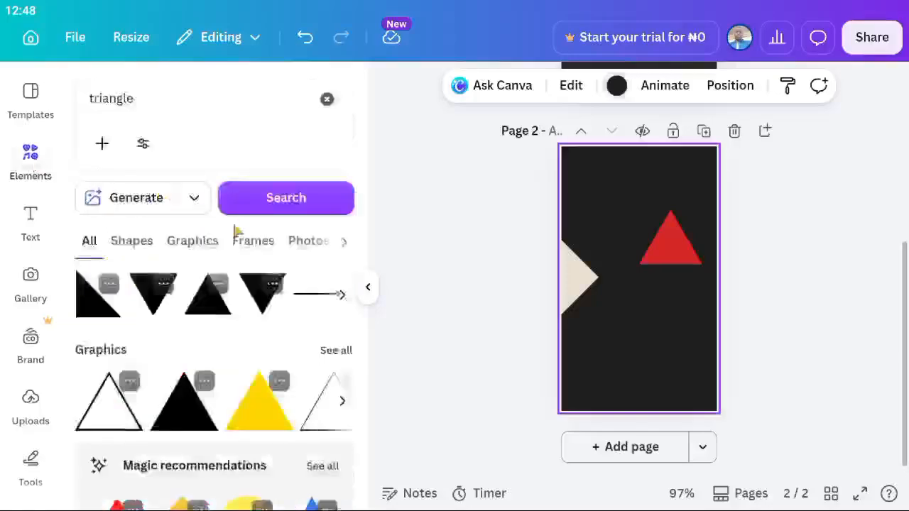
scroll(269, 370, down, 2)
scroll(269, 370, down, 2)
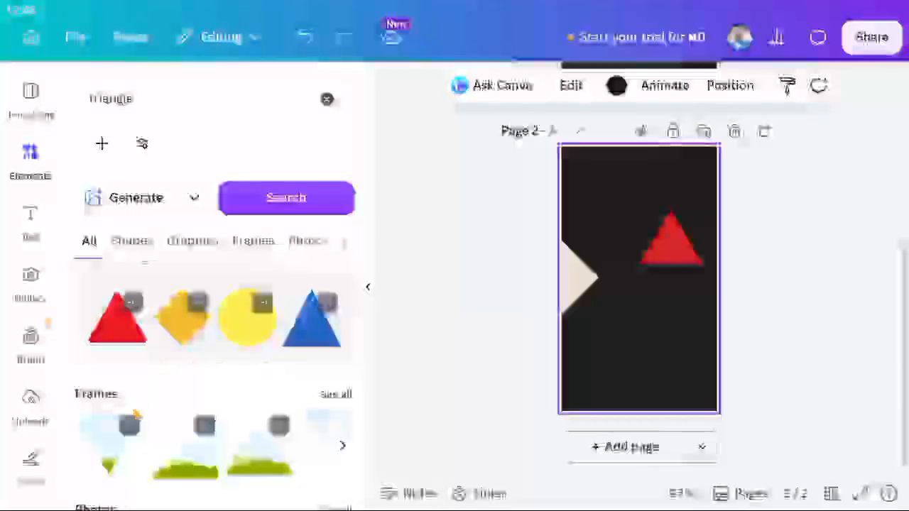
scroll(176, 419, down, 2)
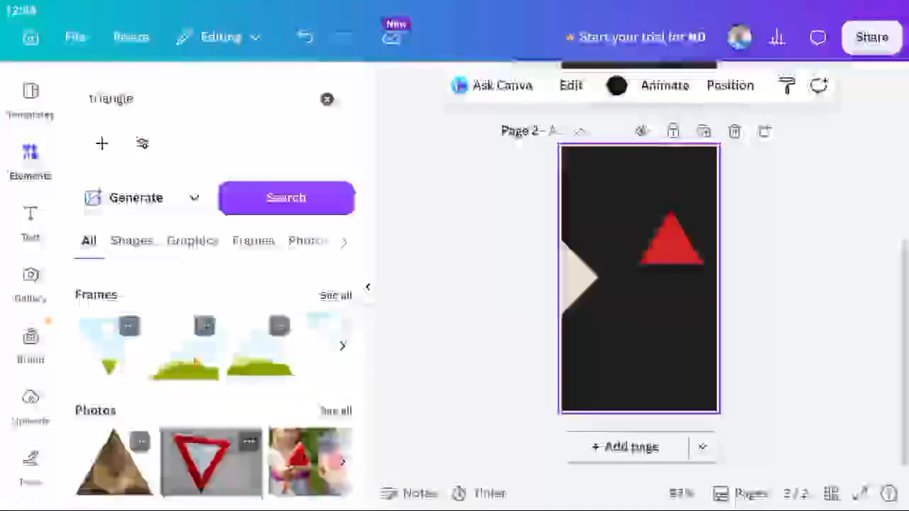
click(196, 361)
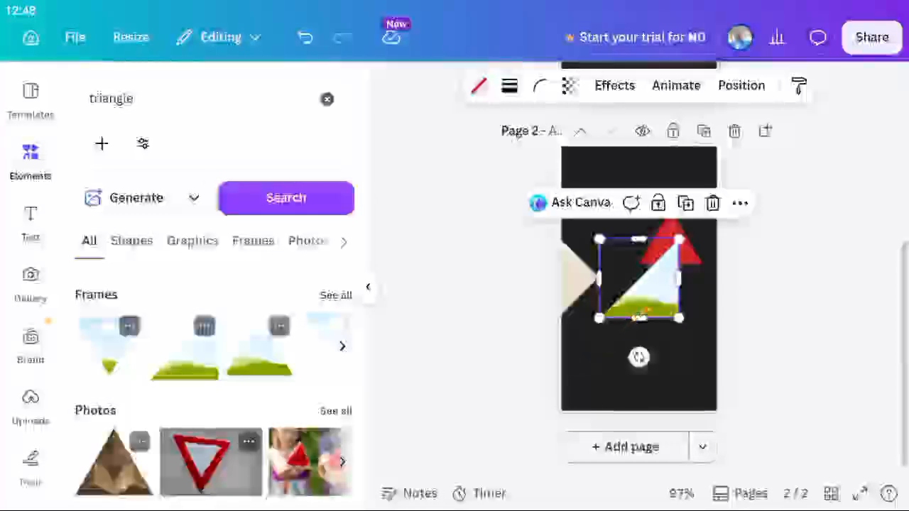
drag(650, 314, 688, 402)
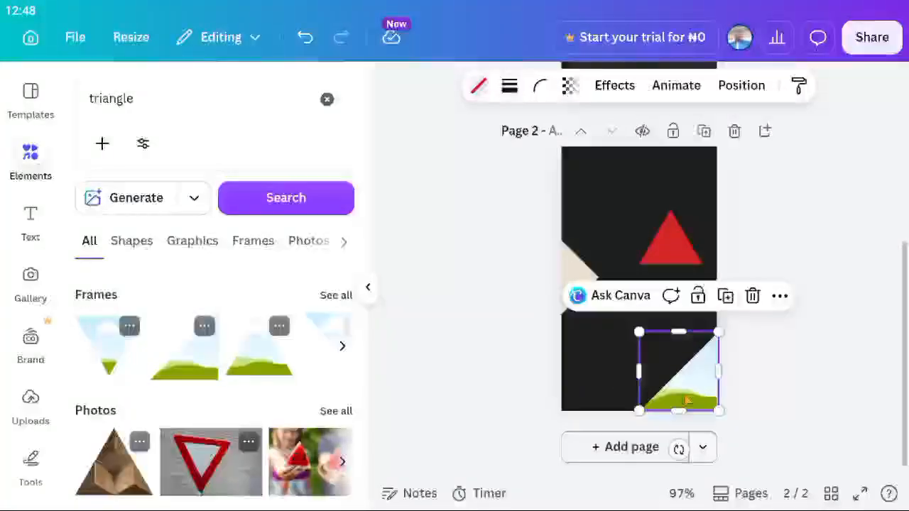
click(621, 382)
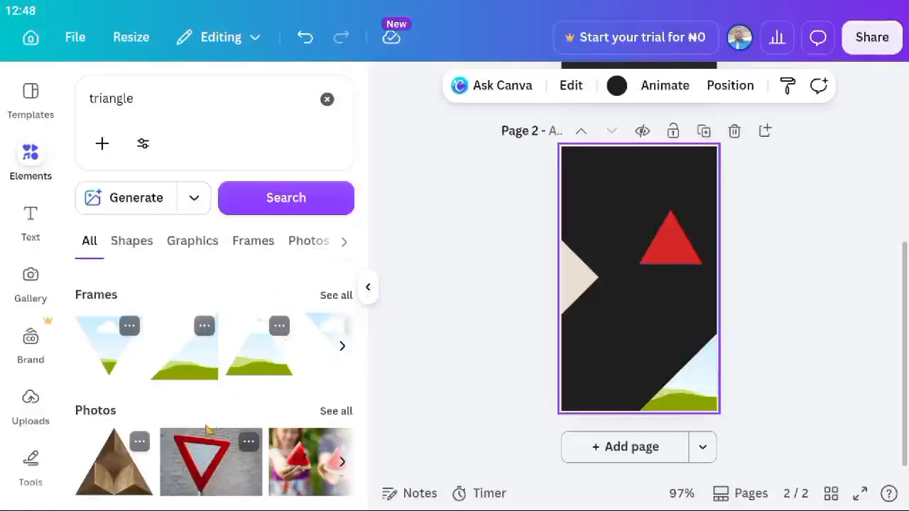
scroll(206, 437, down, 5)
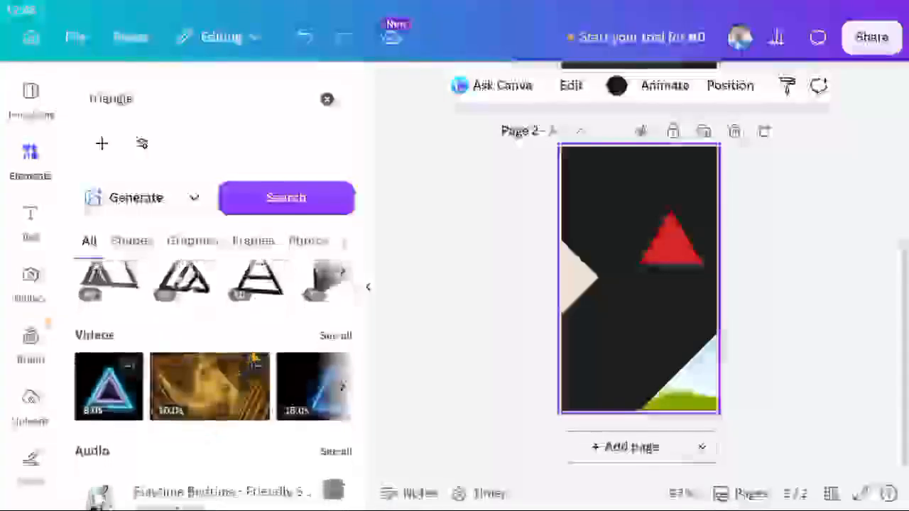
scroll(256, 359, up, 5)
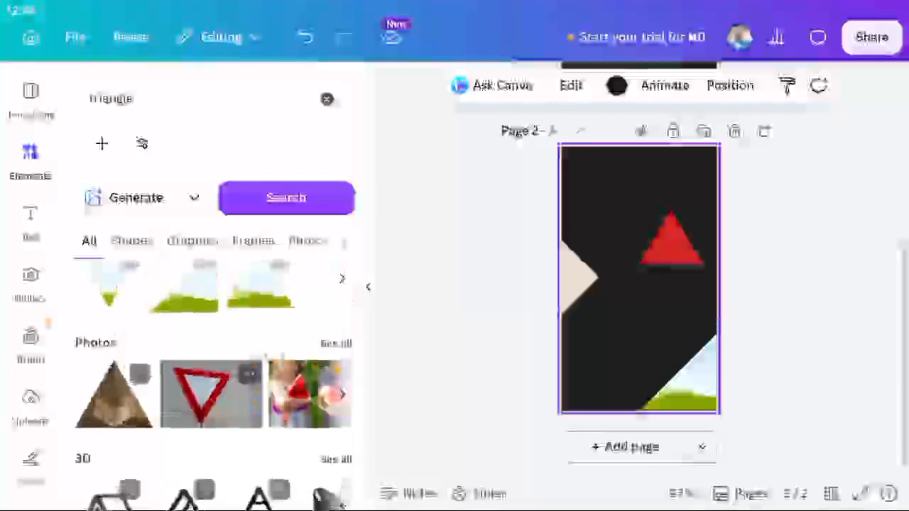
click(336, 344)
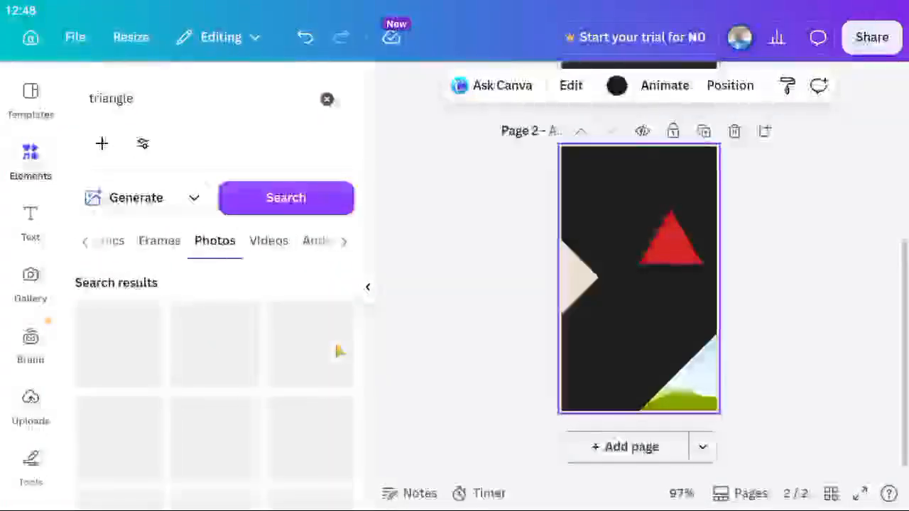
scroll(196, 353, down, 2)
scroll(196, 355, down, 5)
scroll(197, 354, up, 4)
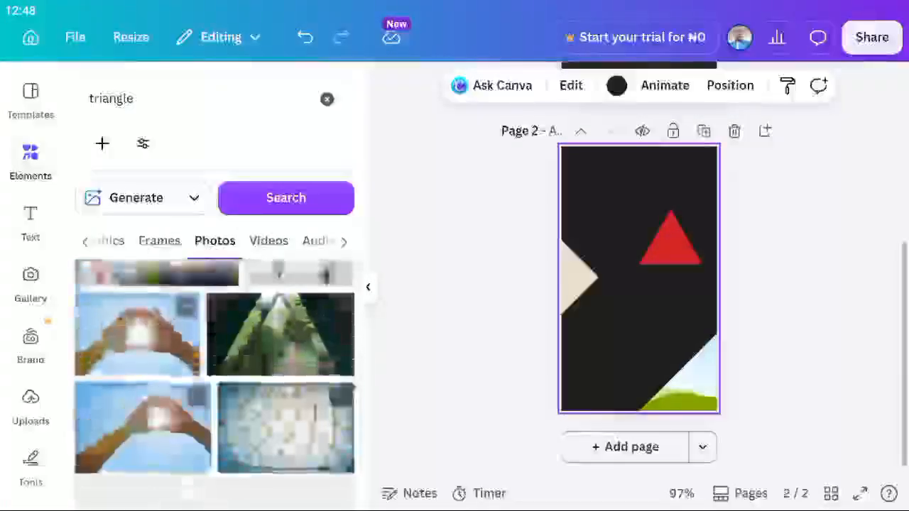
scroll(197, 354, down, 1)
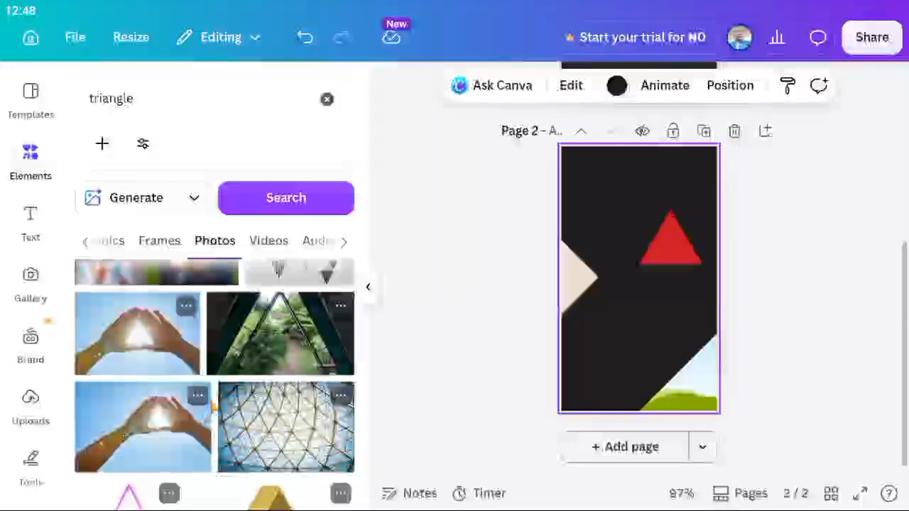
scroll(197, 354, down, 2)
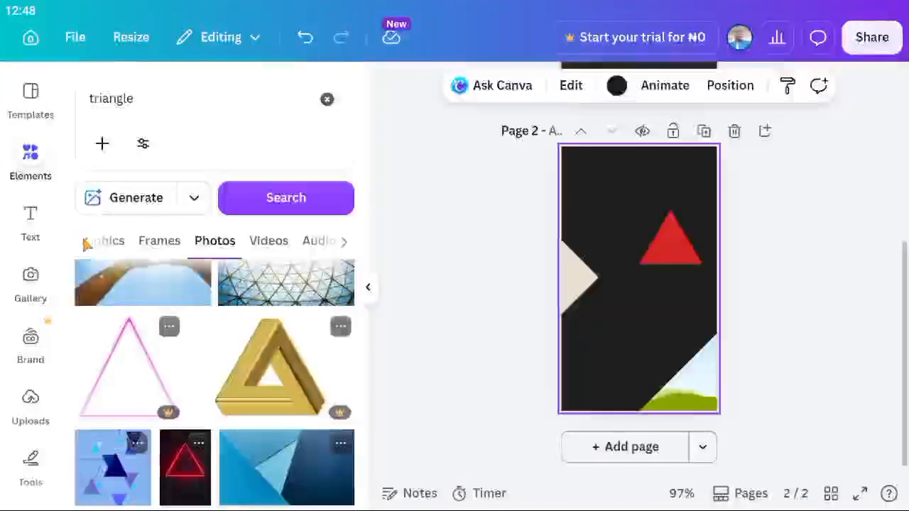
scroll(127, 293, up, 5)
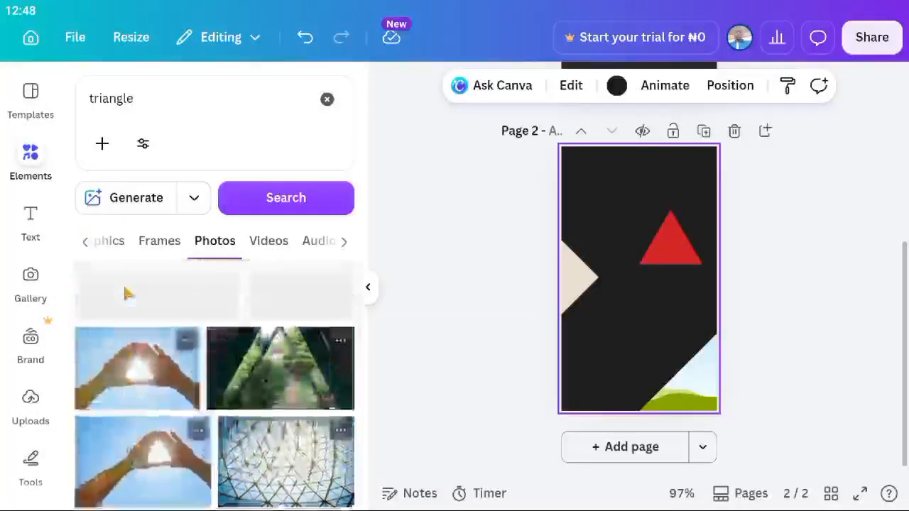
click(85, 243)
click(85, 245)
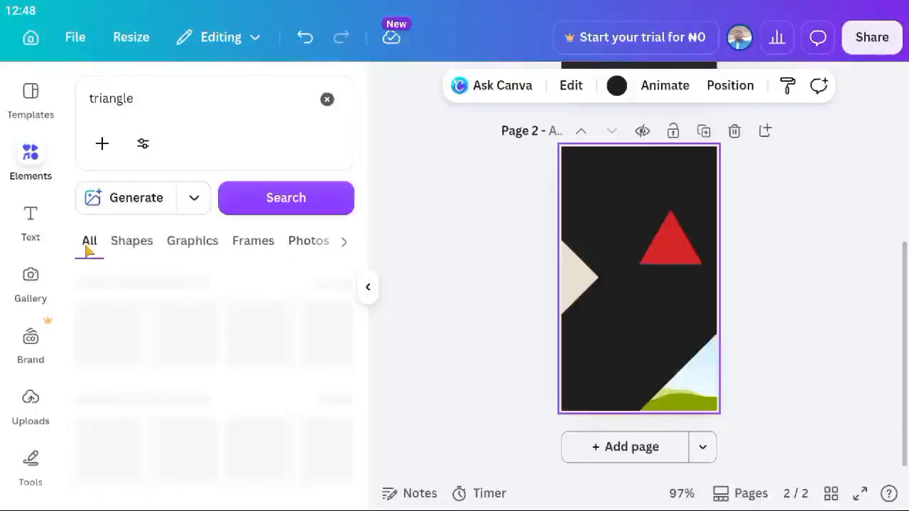
scroll(165, 376, down, 5)
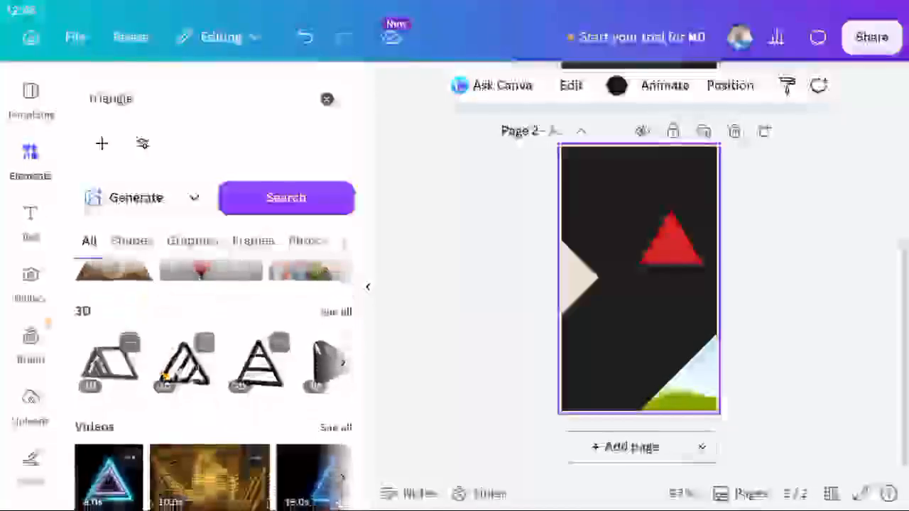
scroll(165, 376, down, 3)
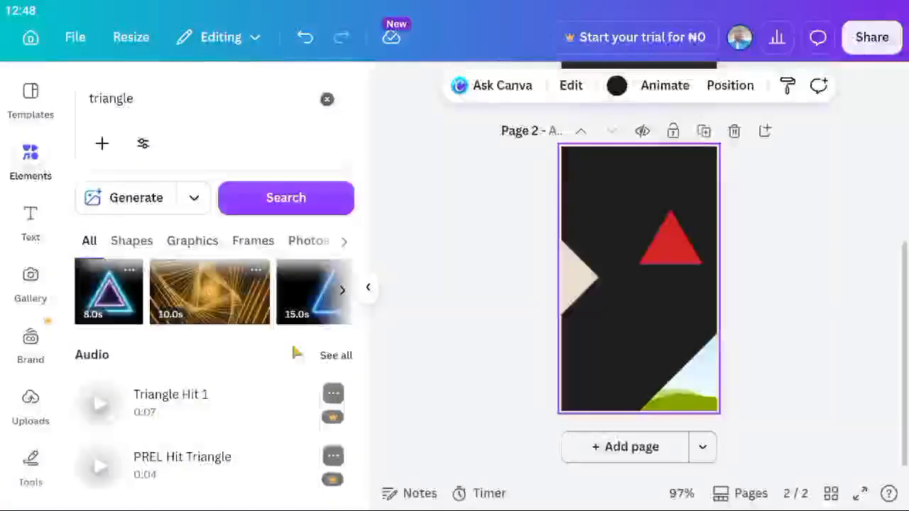
scroll(297, 353, up, 5)
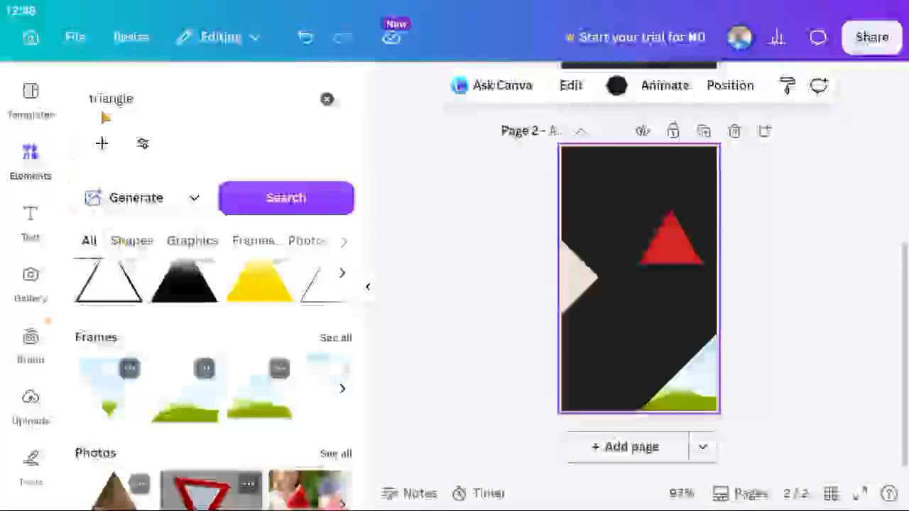
Search elements for 'moon' and place the outlined moon-and-star graphic below the red triangle.
double_click(124, 101)
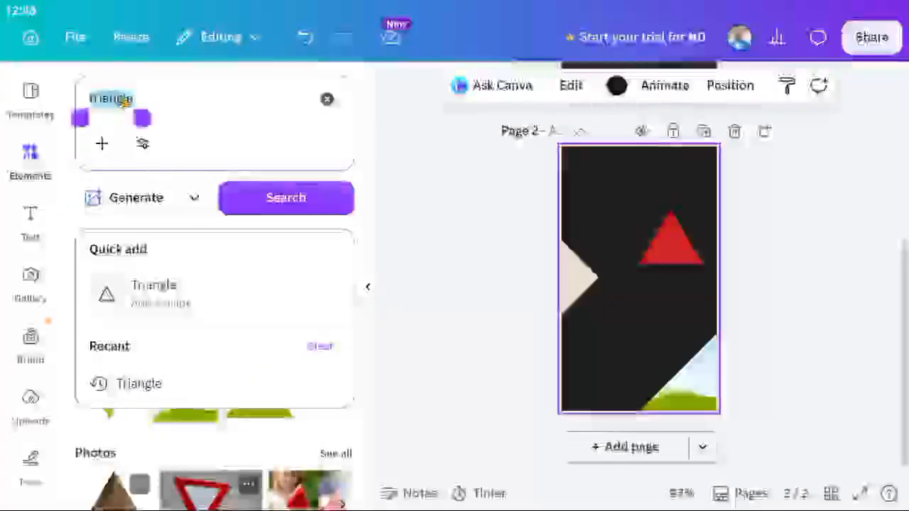
text(moon)
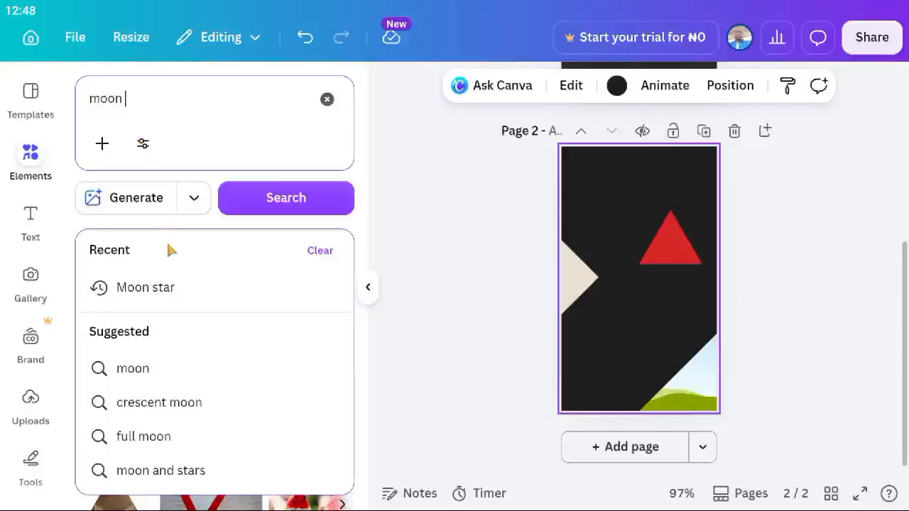
click(145, 287)
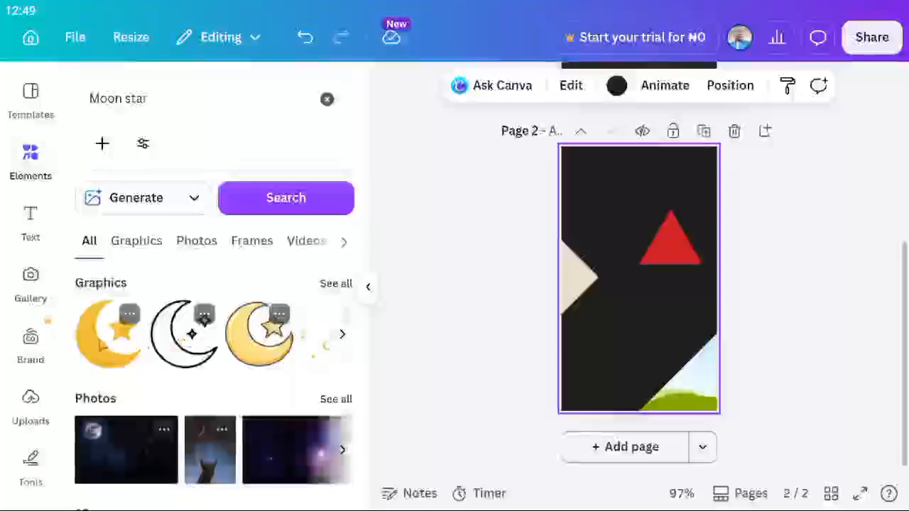
scroll(187, 348, down, 3)
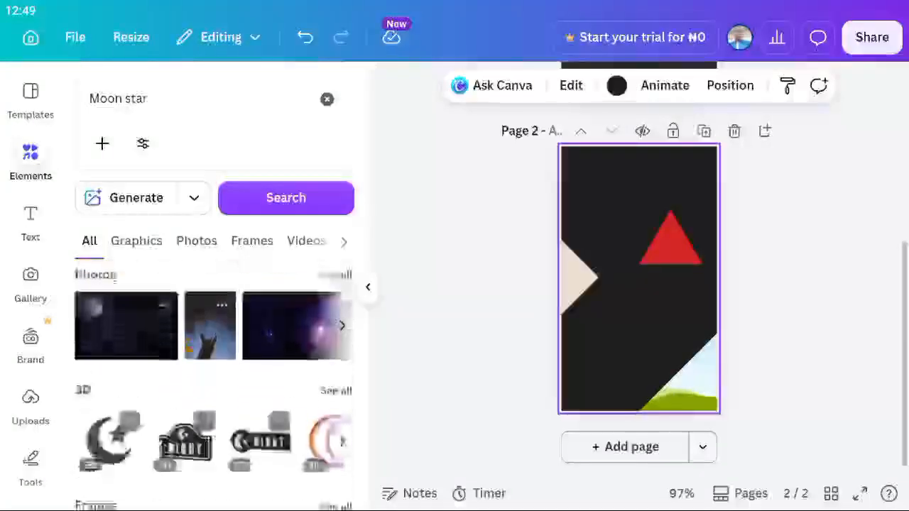
scroll(105, 283, up, 3)
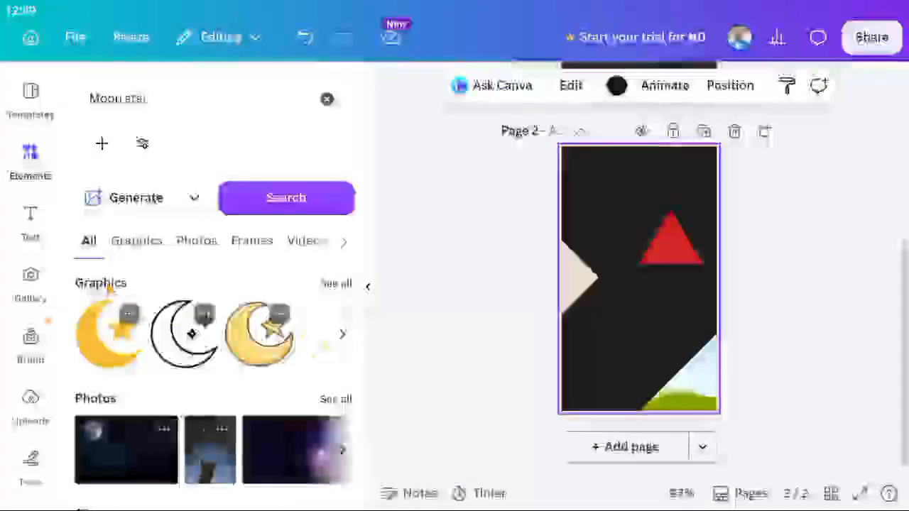
click(199, 346)
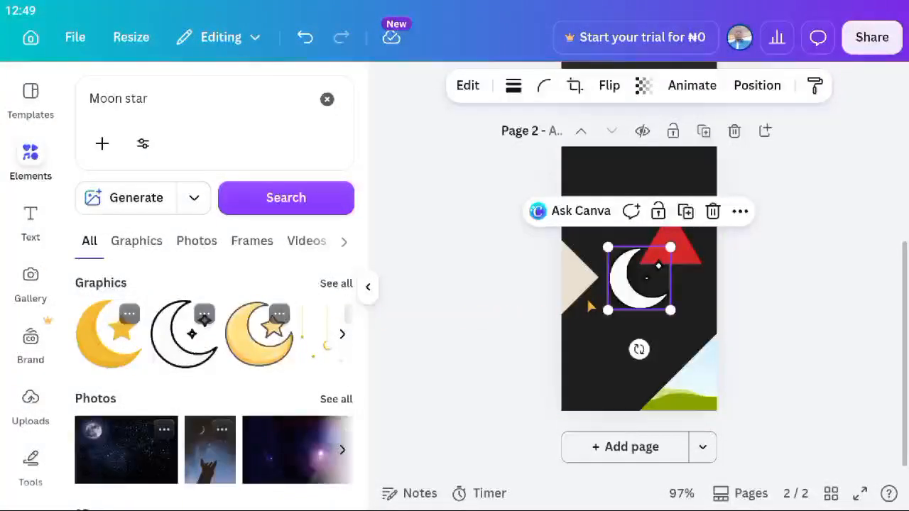
drag(637, 321, 652, 353)
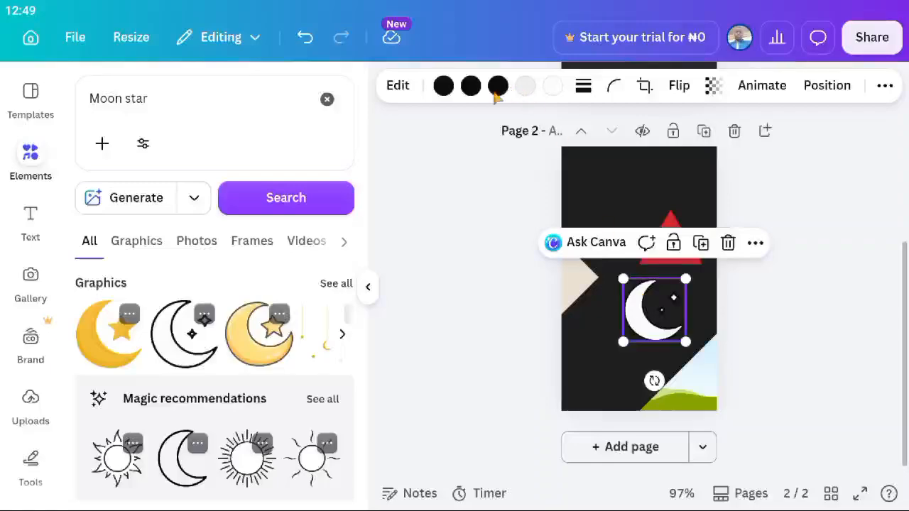
Recolour the moon graphic with a red outline, dark green and light grey accents, and another red part.
click(442, 88)
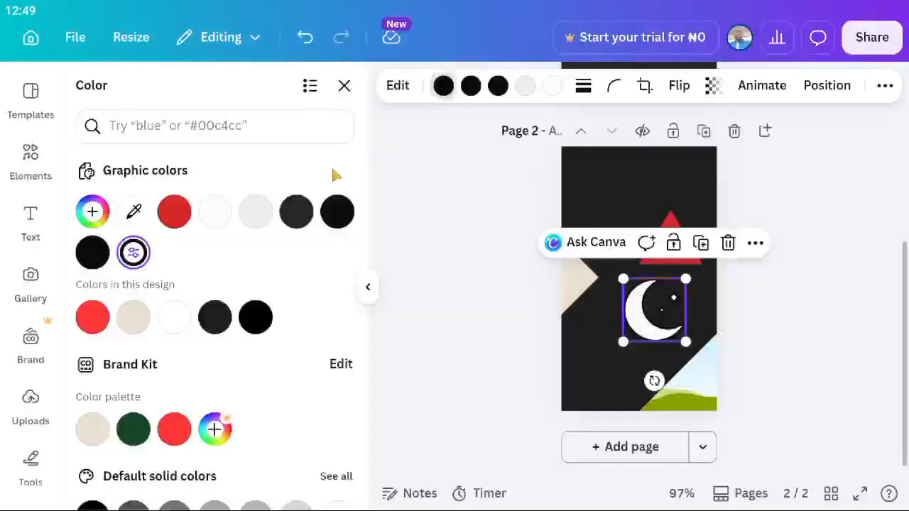
click(176, 211)
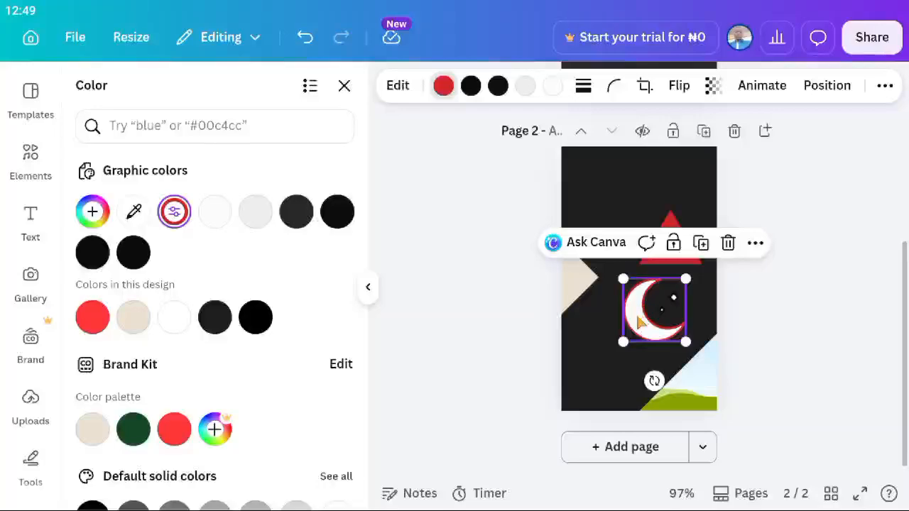
click(471, 86)
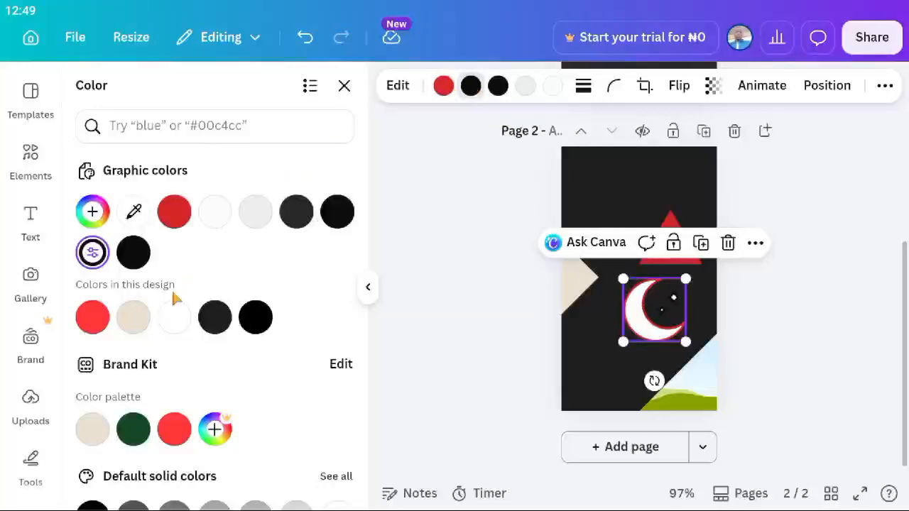
click(135, 429)
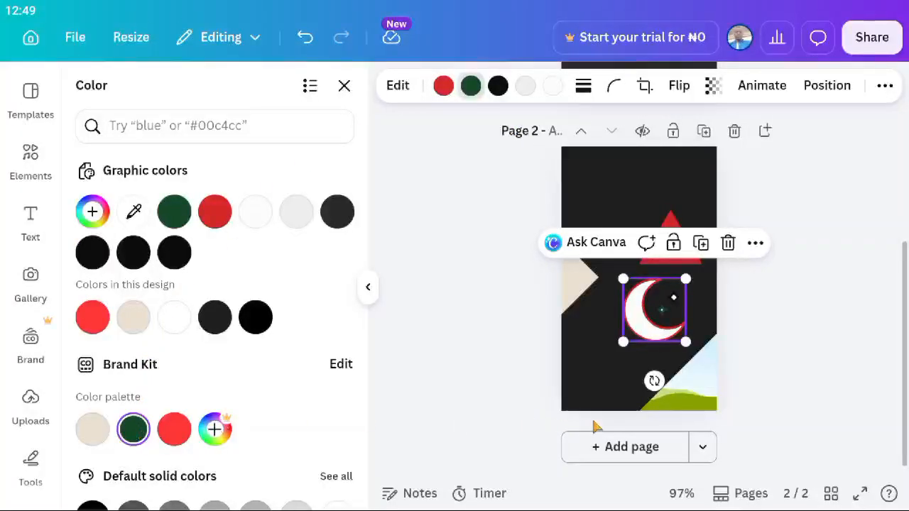
click(498, 86)
click(302, 215)
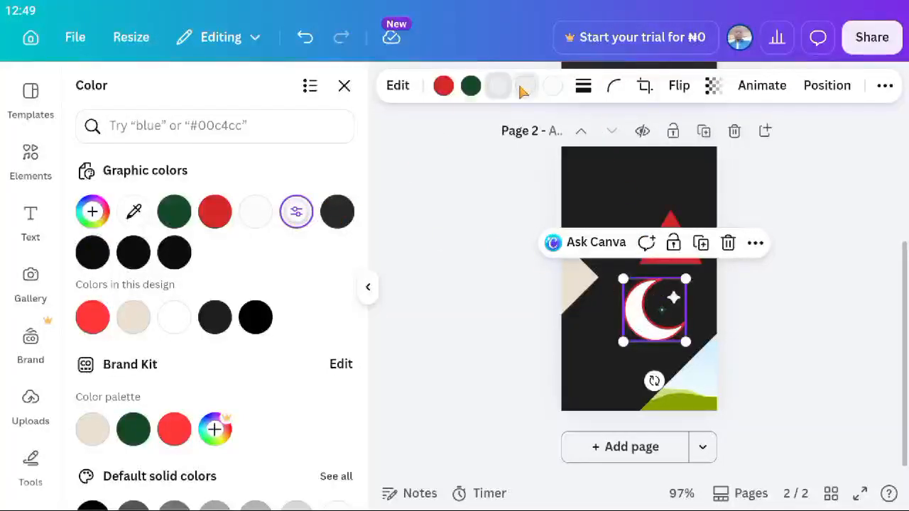
click(183, 435)
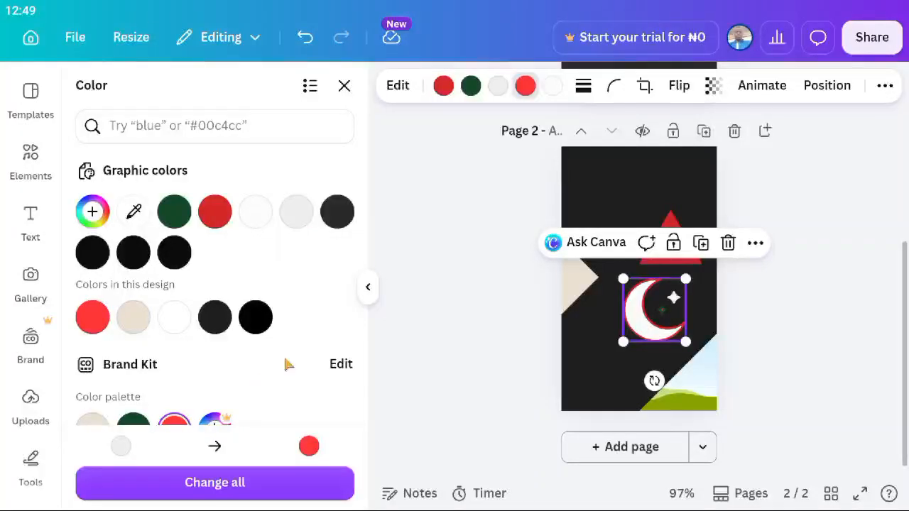
click(369, 287)
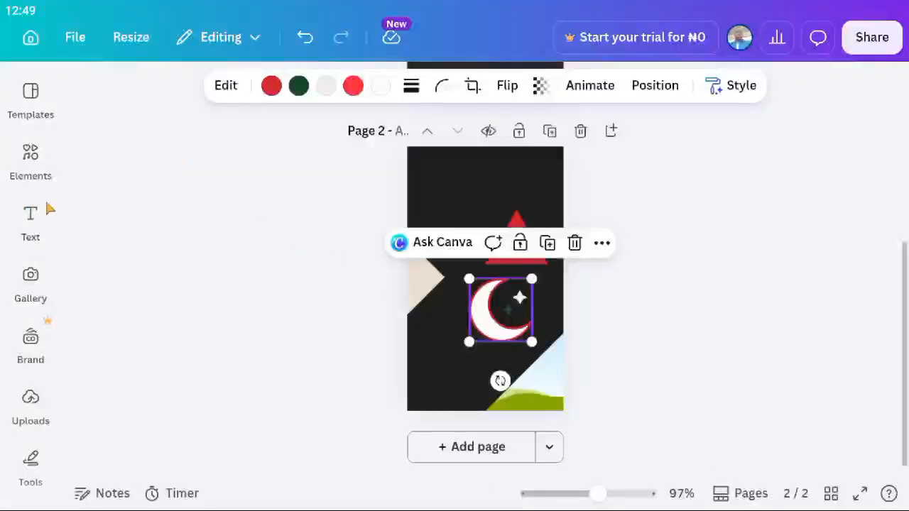
Search fonts for 'sans' and add an Alegreya Sans SC text box to the back page.
click(30, 222)
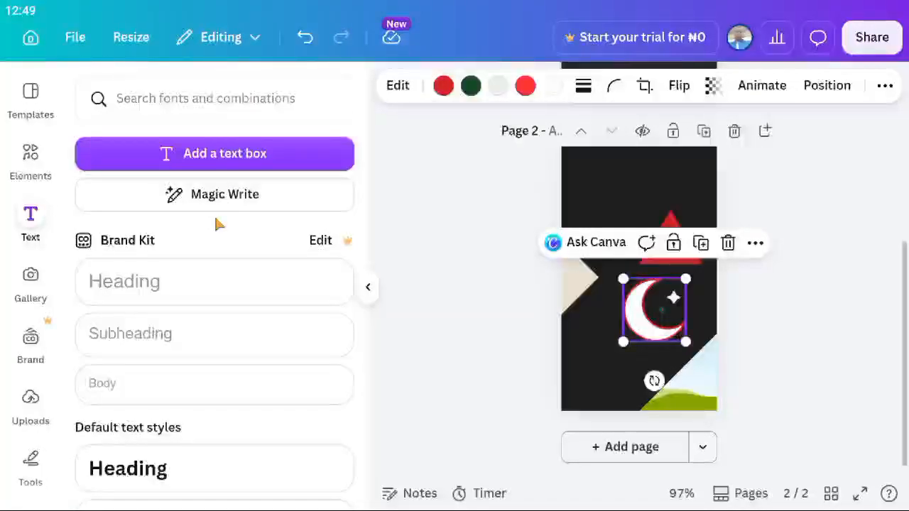
click(175, 104)
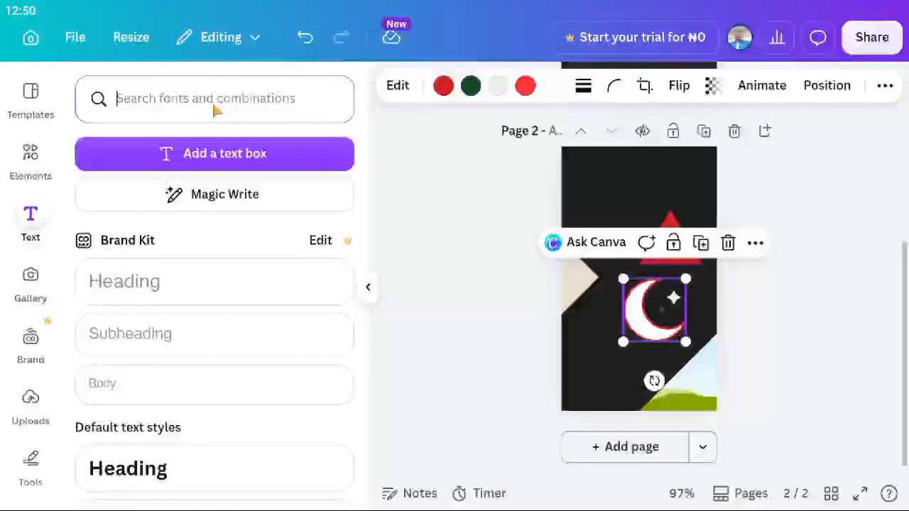
text(s)
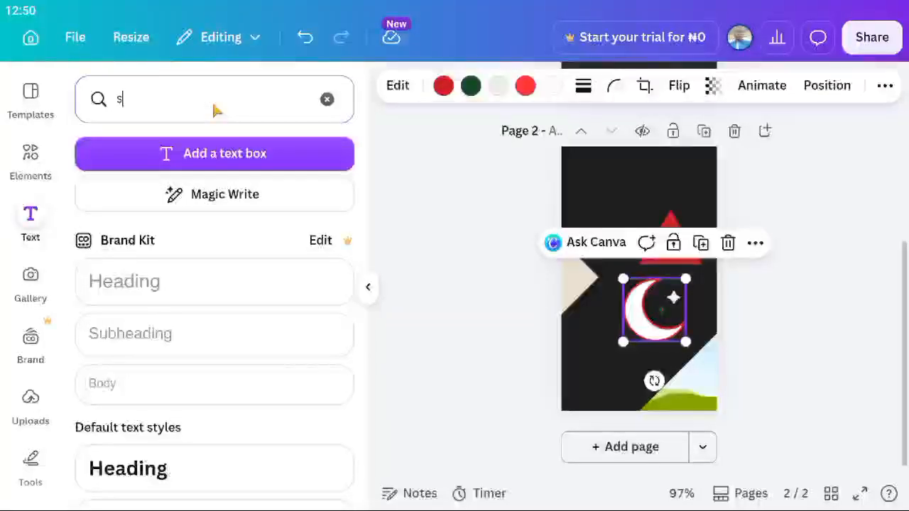
text(ans)
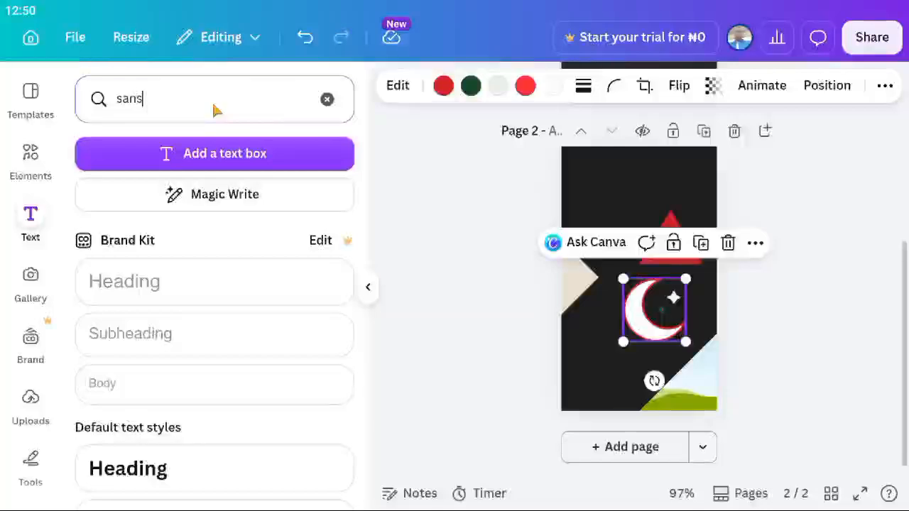
key(Return)
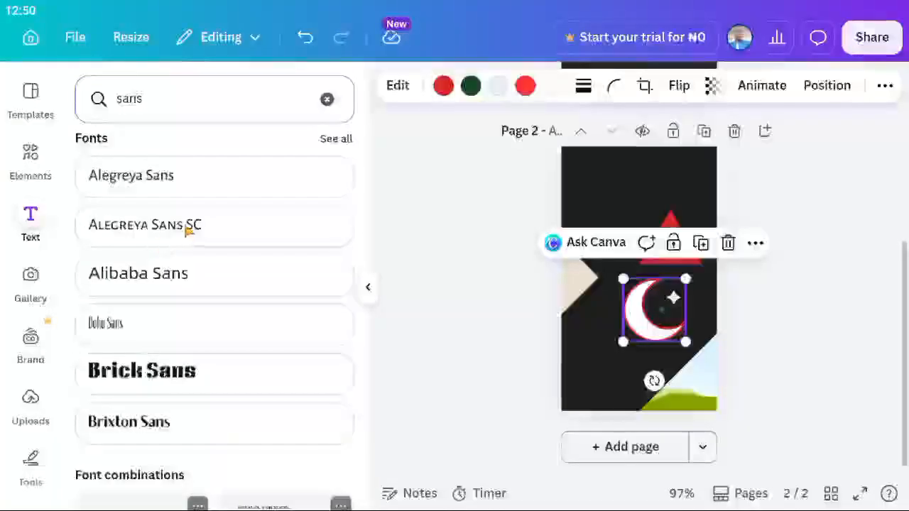
click(184, 228)
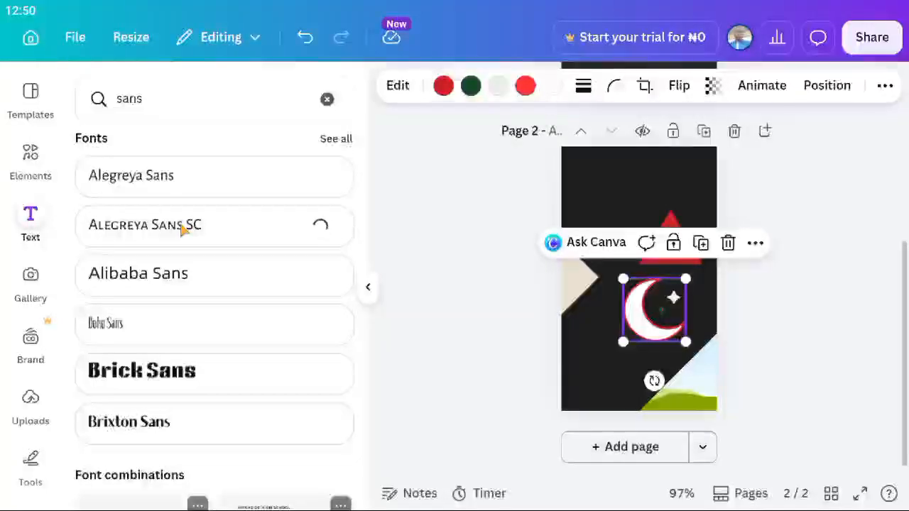
scroll(182, 229, down, 2)
scroll(181, 229, down, 3)
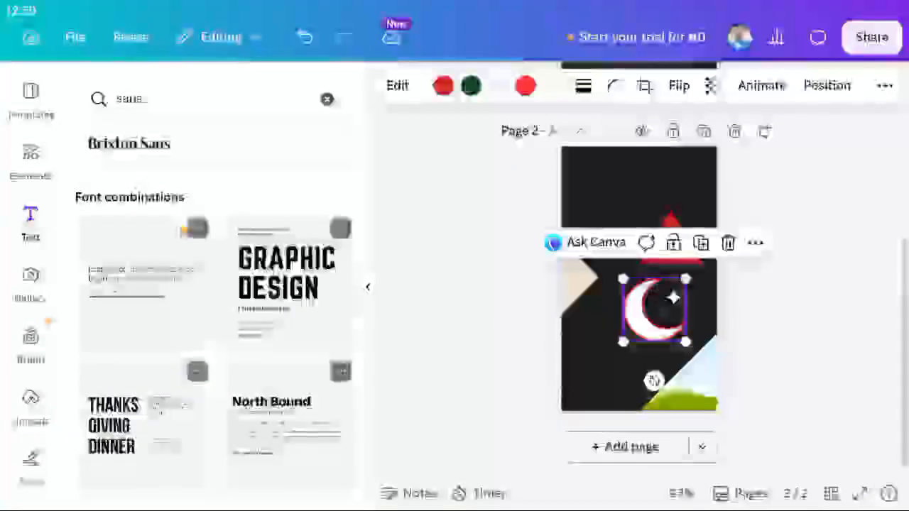
scroll(183, 230, up, 5)
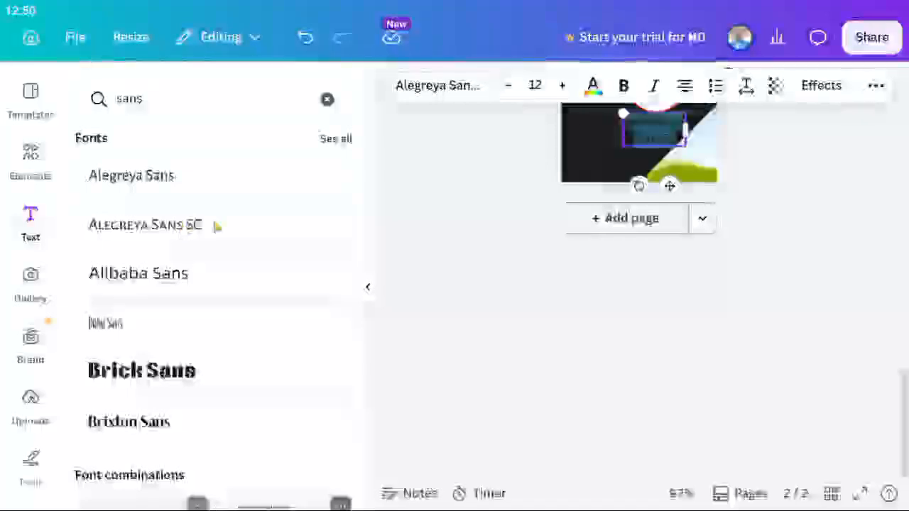
scroll(544, 193, up, 4)
scroll(543, 194, up, 1)
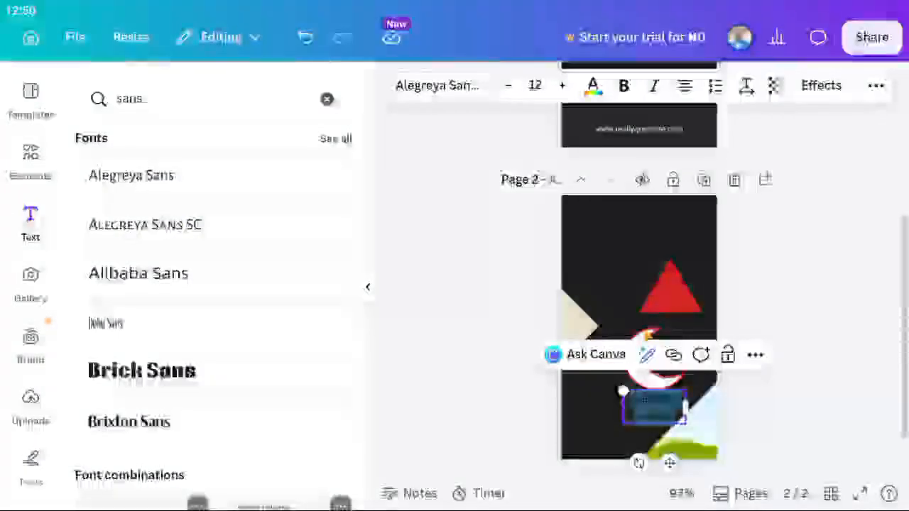
Move the crescent moon graphic to the upper left of the back page.
click(648, 353)
drag(647, 354, 601, 253)
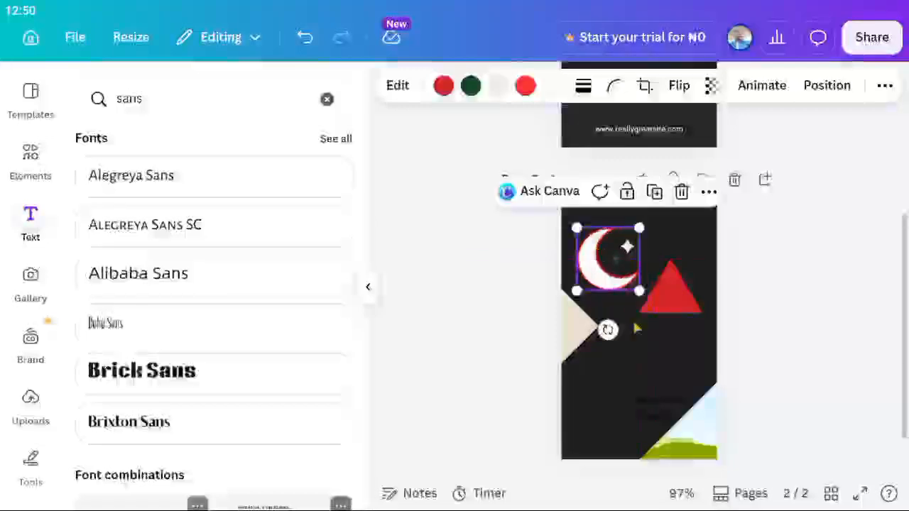
click(659, 407)
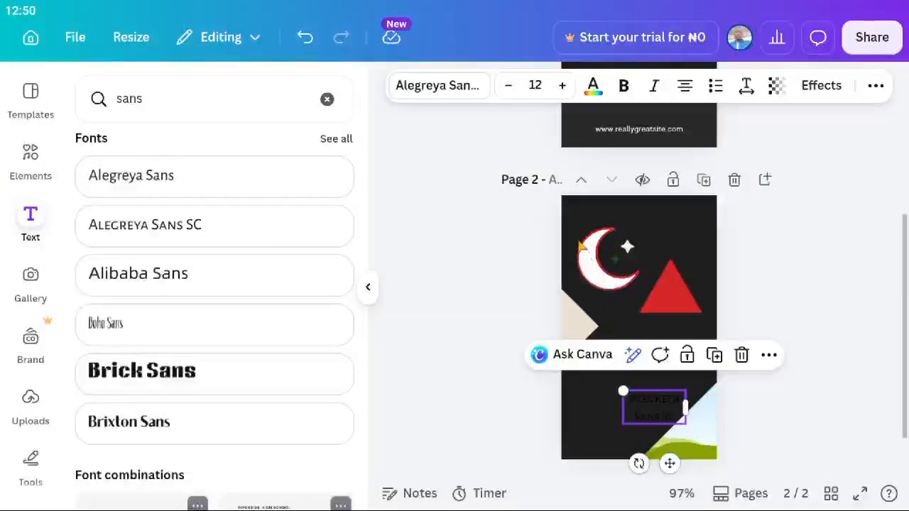
click(575, 225)
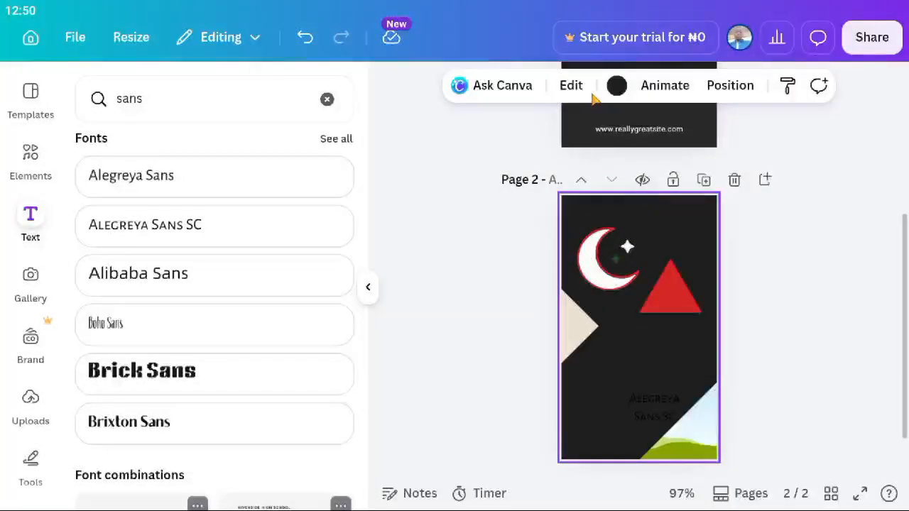
Make the back page background white and move the Alegreya Sans SC text up toward the middle.
click(616, 87)
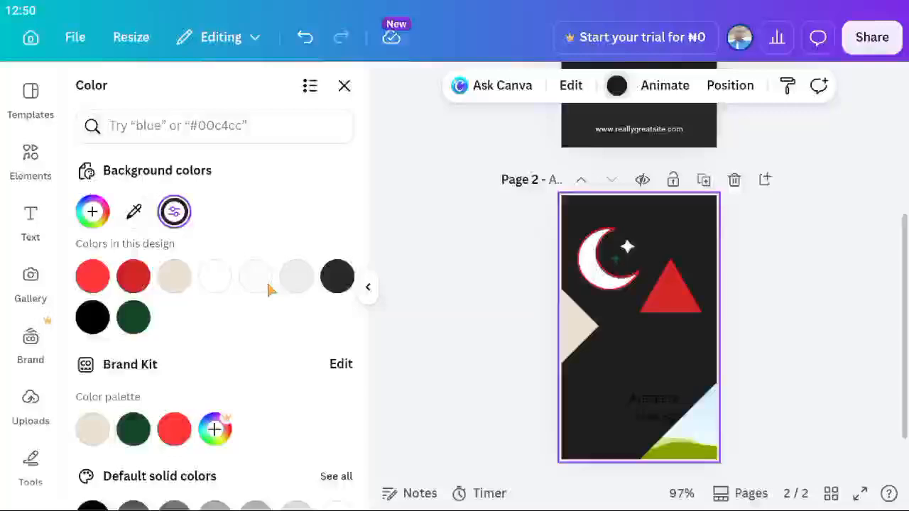
click(213, 278)
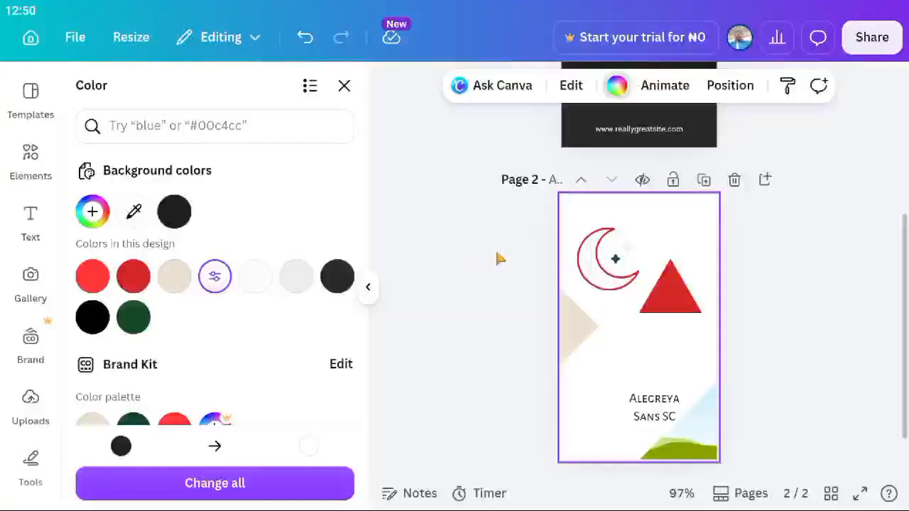
click(668, 417)
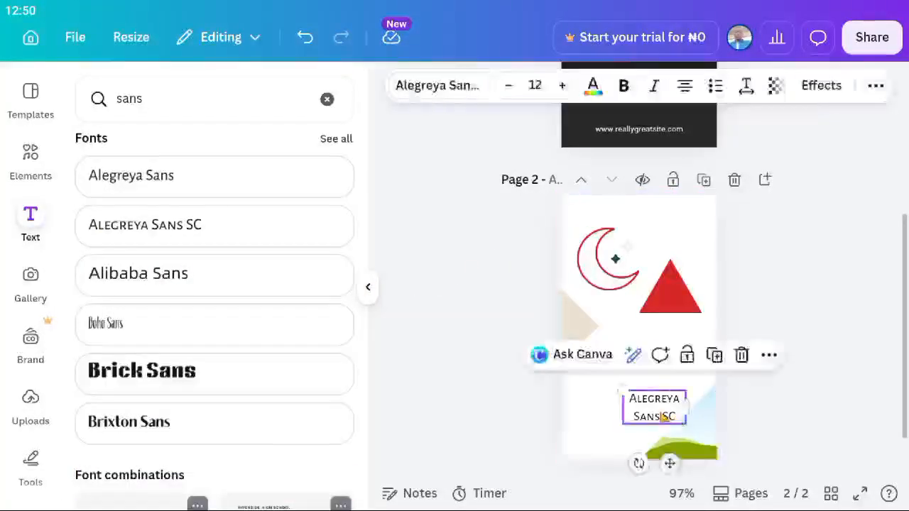
drag(664, 418, 649, 374)
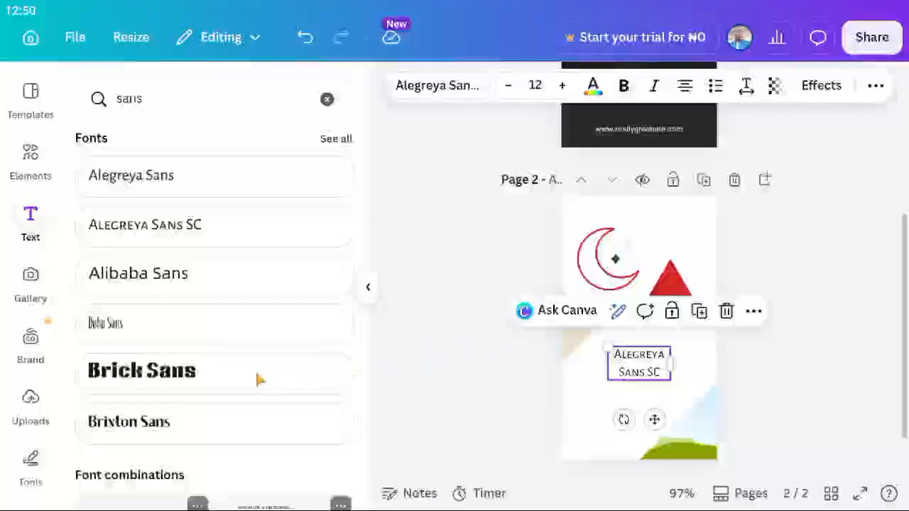
Add a Brick Sans text box below the Alegreya text and type the cardholder's name into it.
click(197, 380)
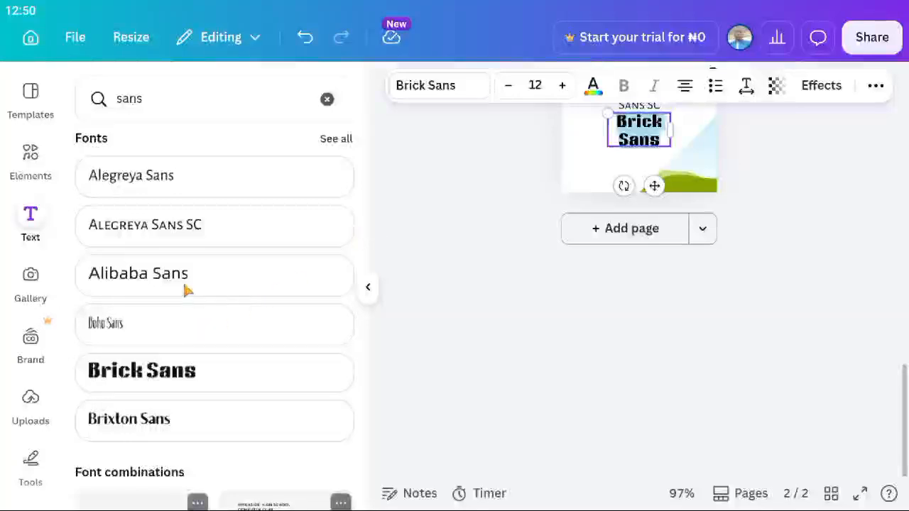
scroll(188, 285, down, 1)
scroll(534, 211, up, 5)
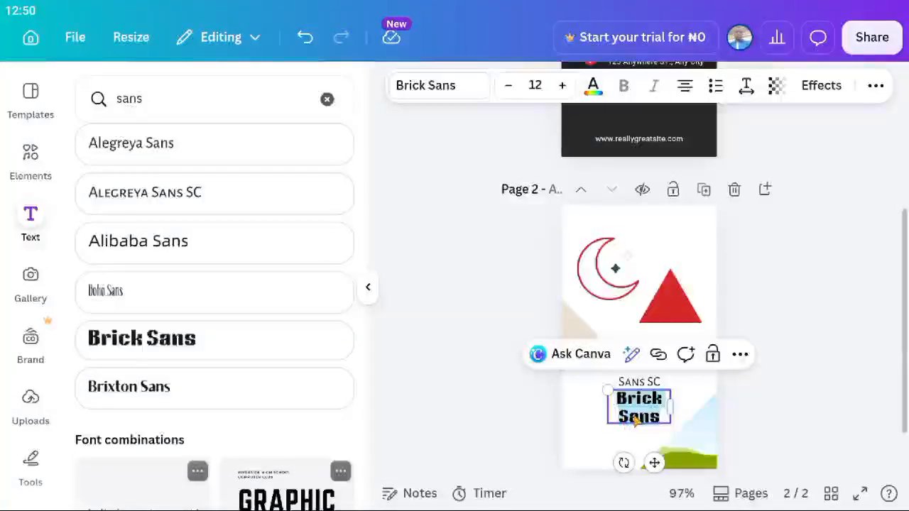
click(607, 430)
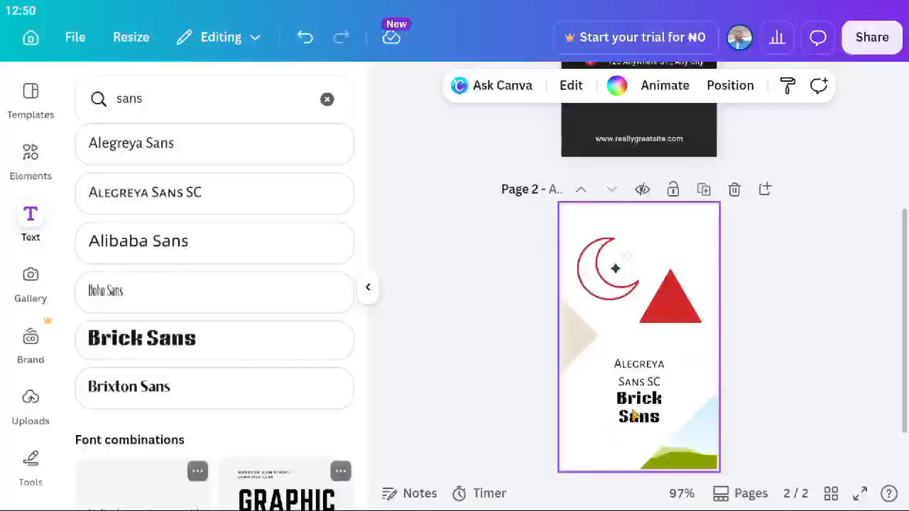
click(634, 415)
drag(634, 416, 597, 425)
double_click(598, 426)
scroll(600, 427, down, 4)
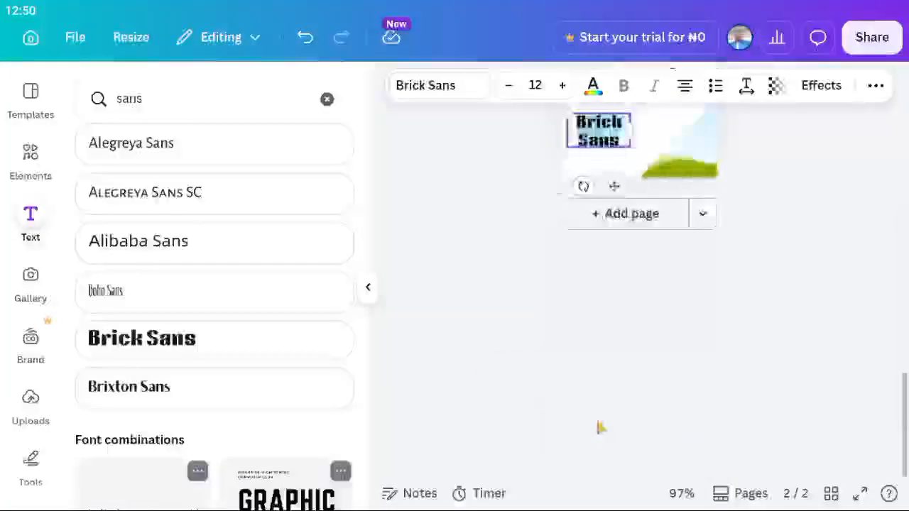
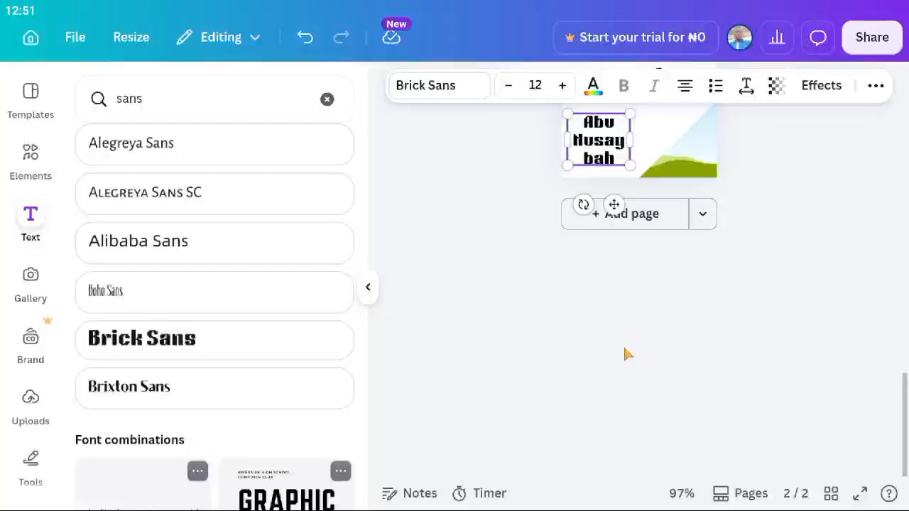
scroll(625, 348, up, 3)
drag(630, 349, 645, 360)
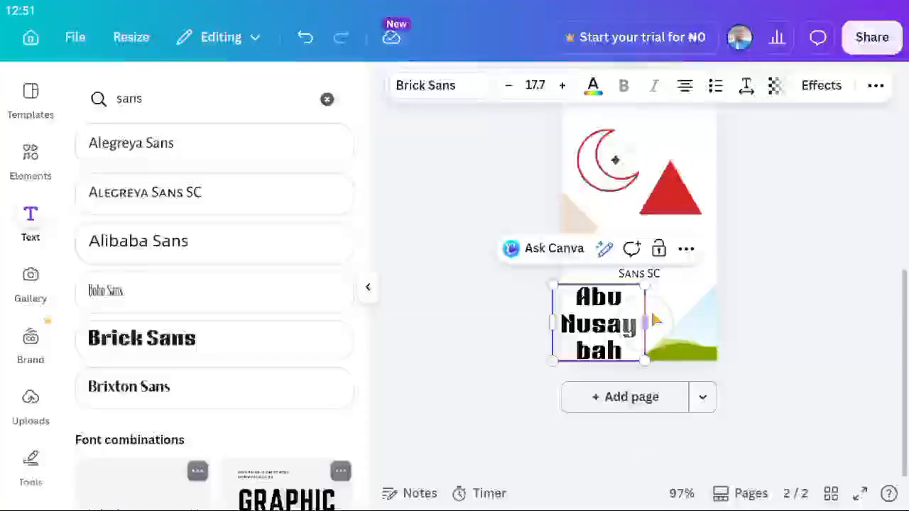
Widen the name text box so the cardholder's name fits on one line.
click(645, 323)
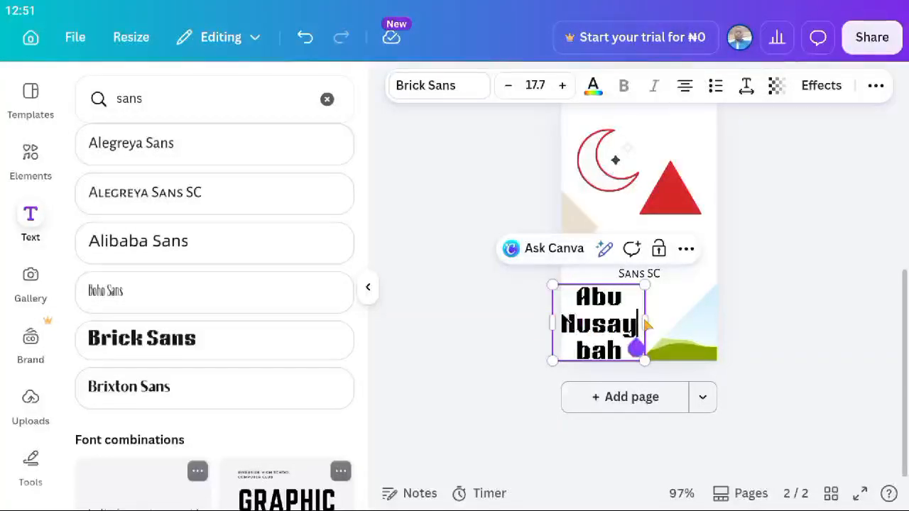
click(711, 315)
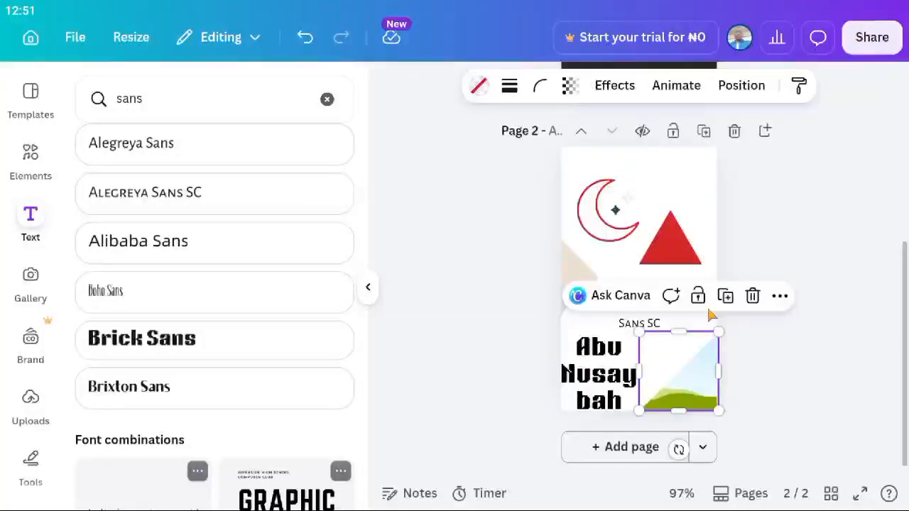
click(538, 384)
click(593, 377)
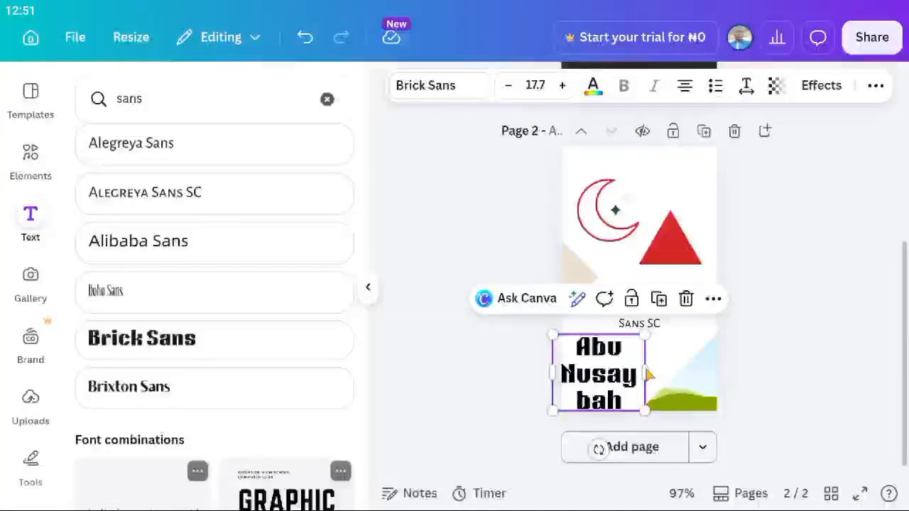
drag(652, 369, 690, 359)
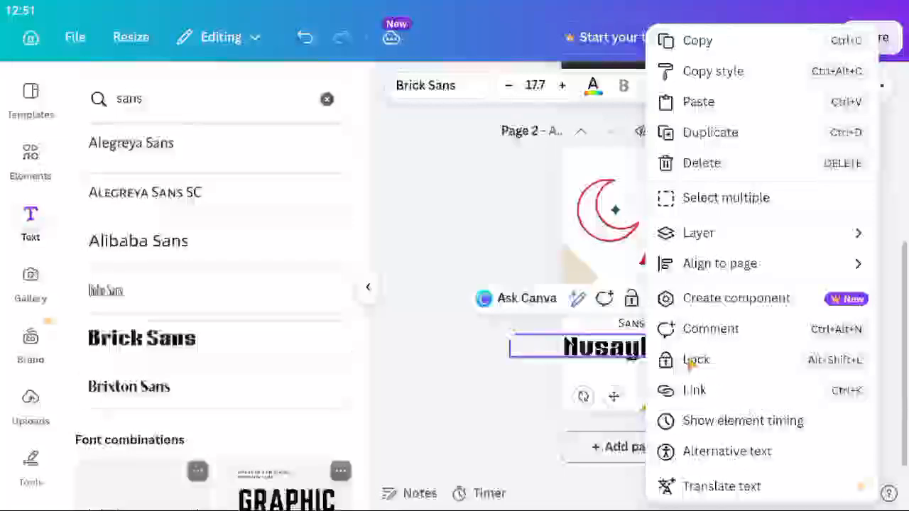
click(478, 449)
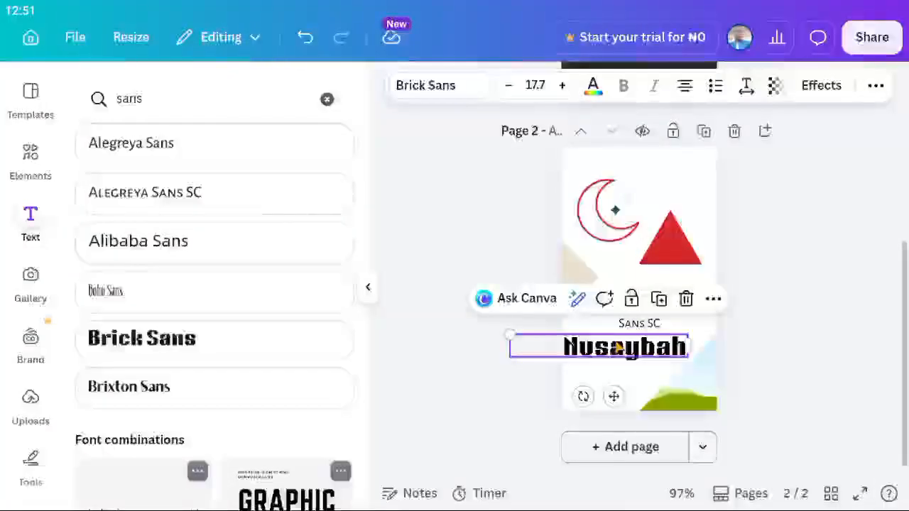
Centre the name text box on the back page beneath the Alegreya Sans SC text.
drag(619, 348, 639, 349)
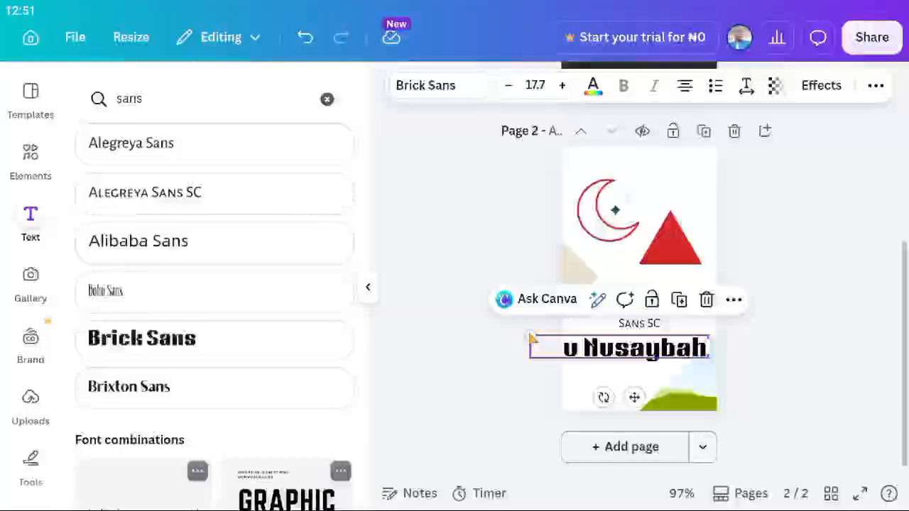
right_click(531, 339)
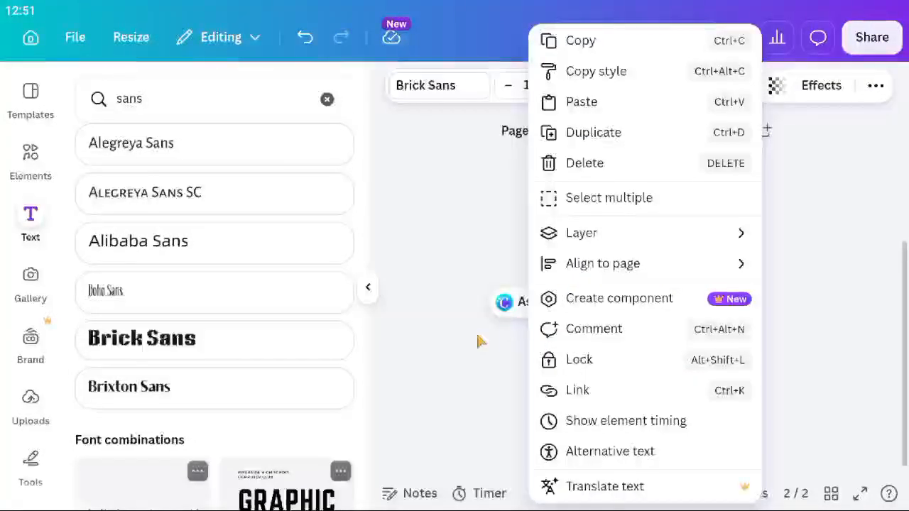
key(Escape)
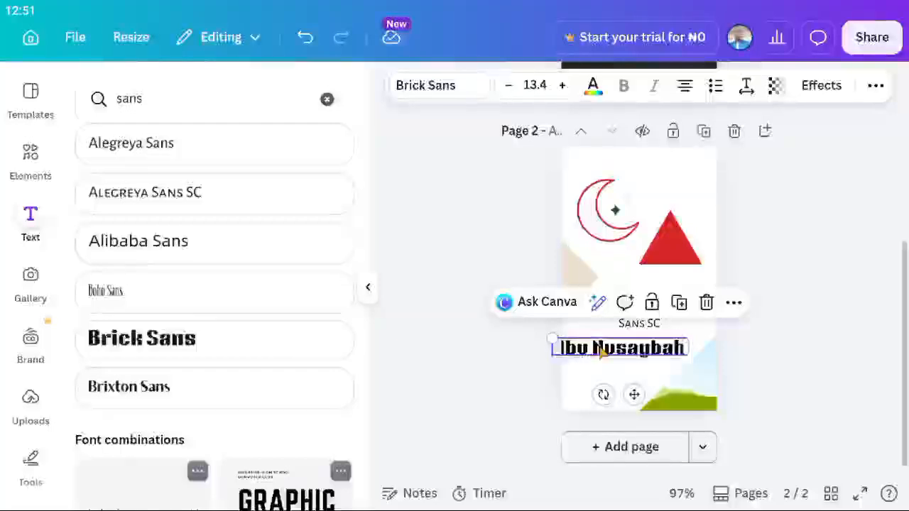
drag(600, 359, 617, 350)
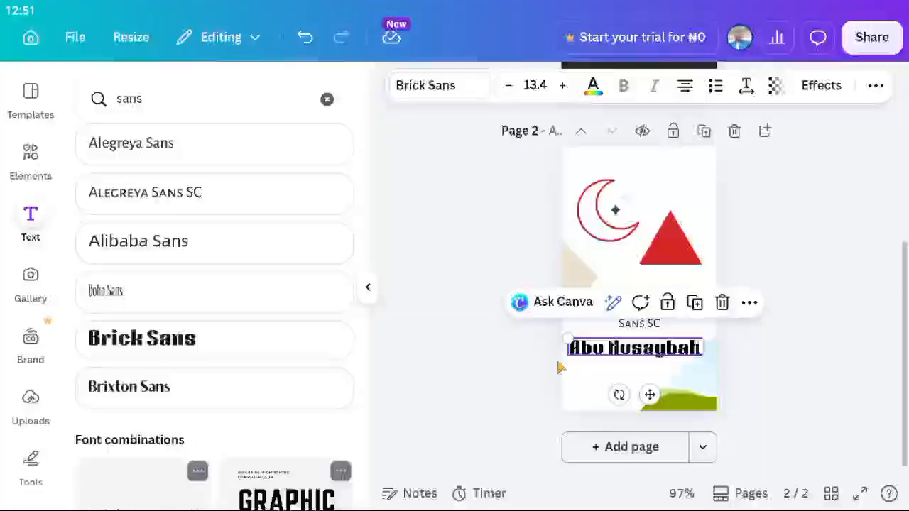
click(508, 390)
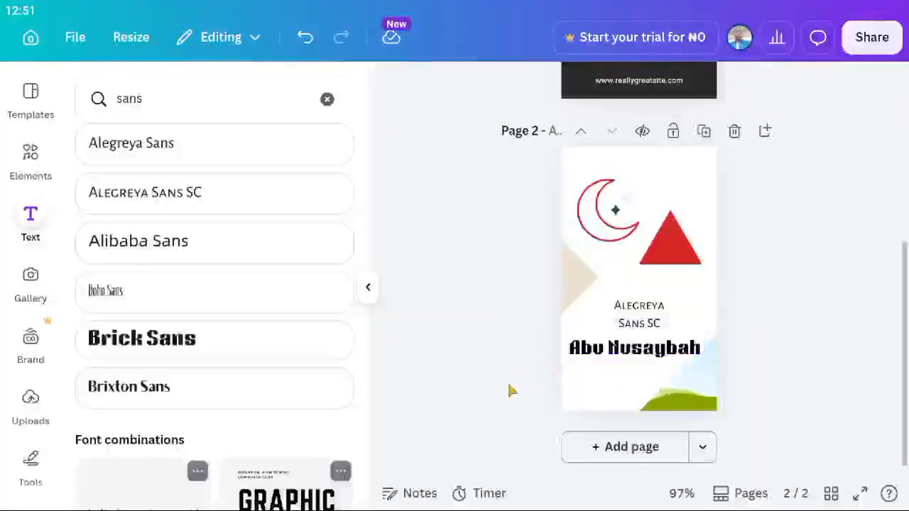
click(643, 324)
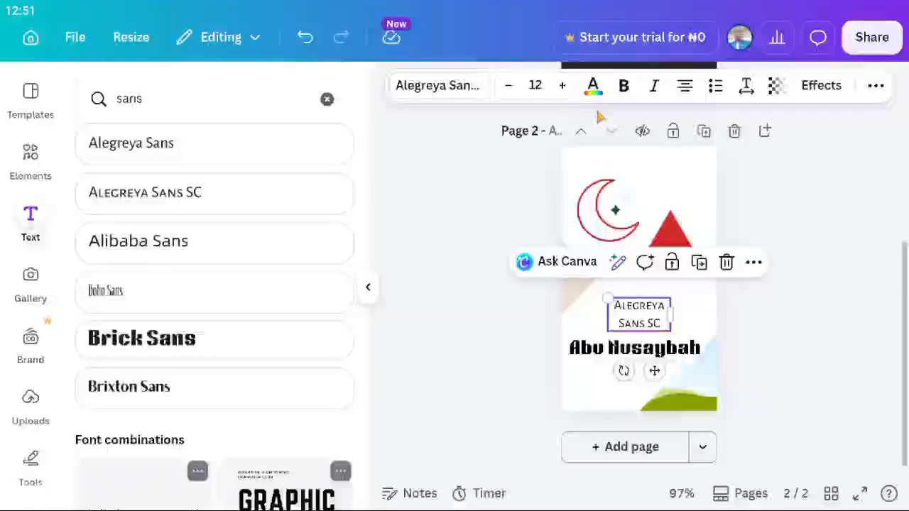
Change the Alegreya Sans SC label's font to Poppins.
click(466, 88)
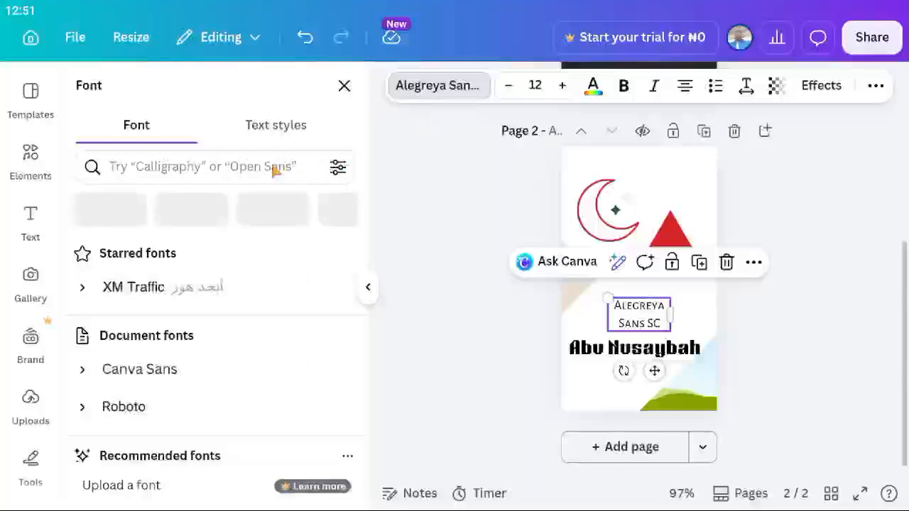
scroll(151, 350, down, 3)
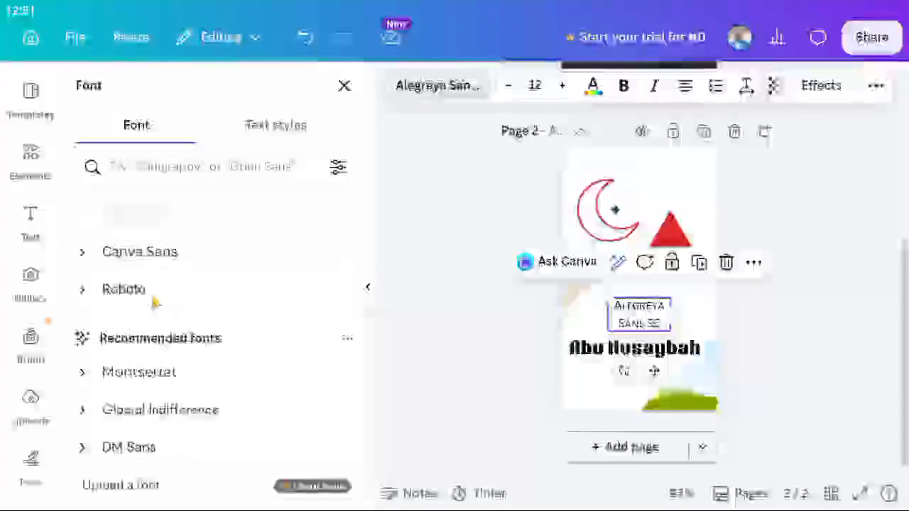
scroll(155, 300, down, 4)
scroll(155, 302, down, 3)
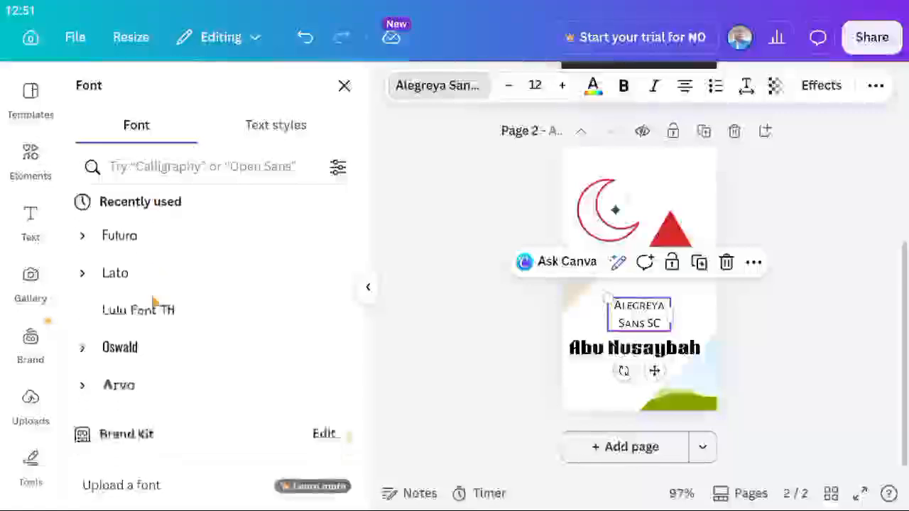
scroll(146, 381, down, 3)
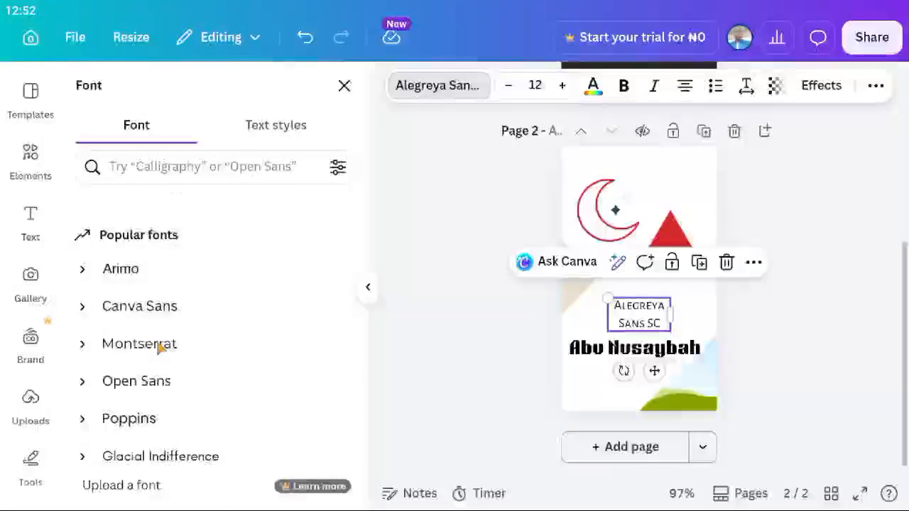
click(158, 419)
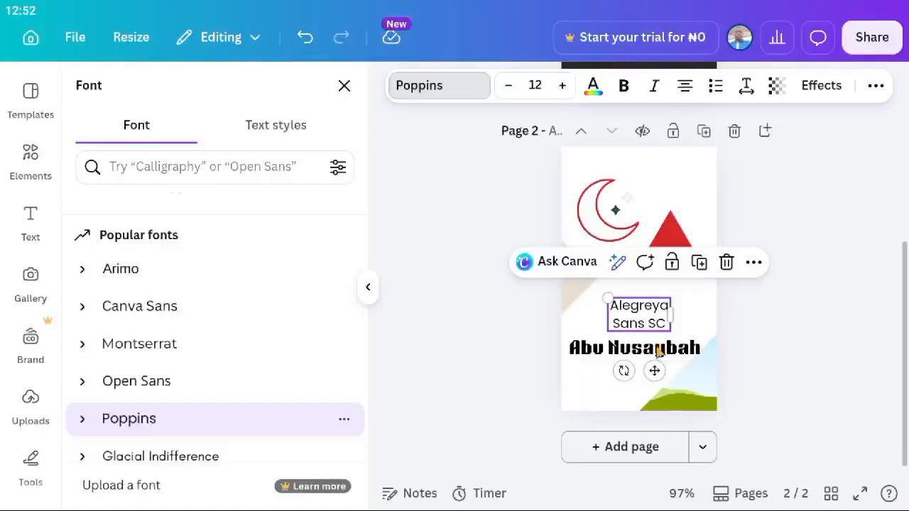
Set the cardholder's name in Poppins as well.
click(657, 351)
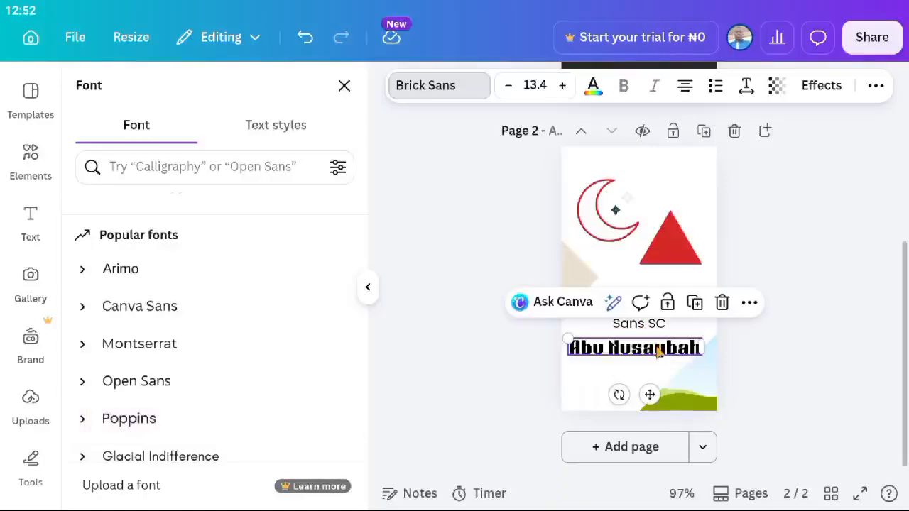
click(172, 433)
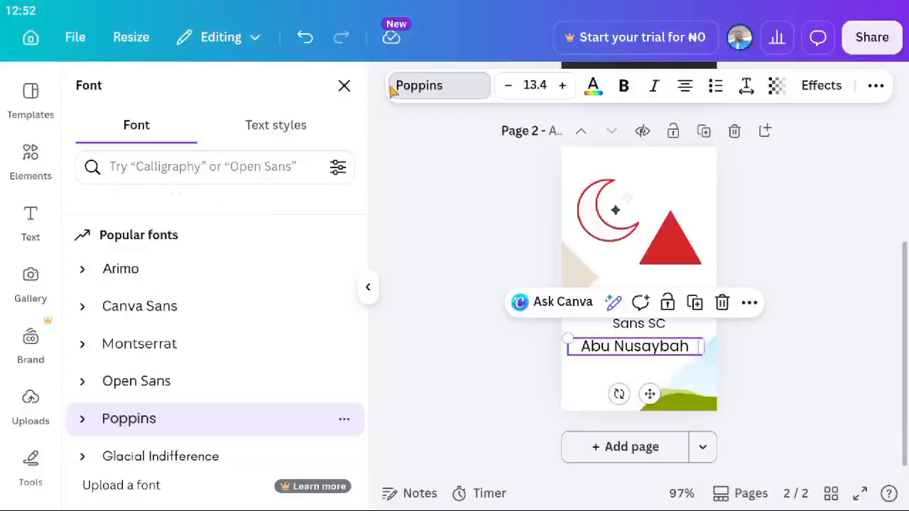
scroll(35, 242, down, 3)
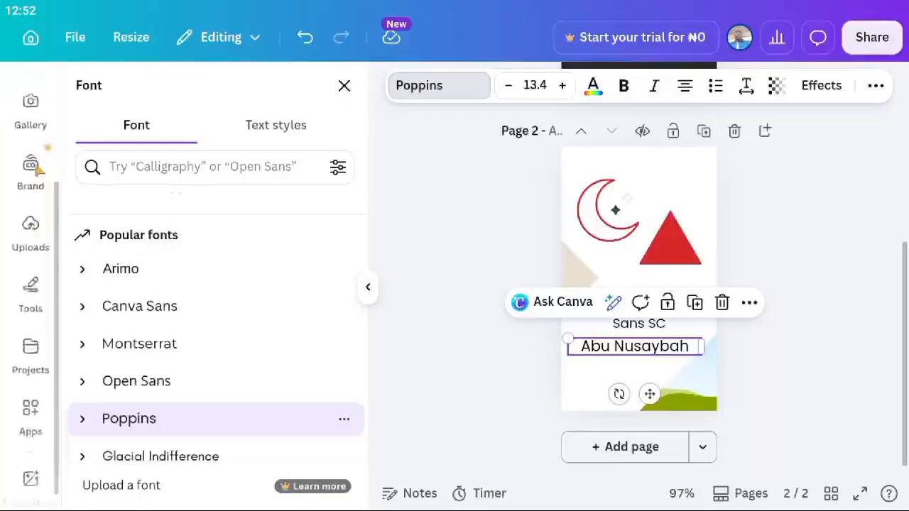
scroll(33, 215, up, 3)
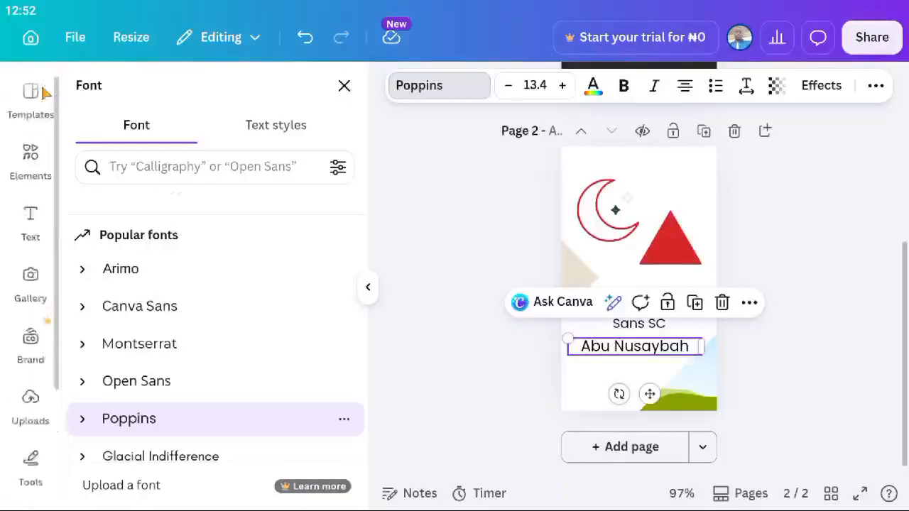
click(35, 215)
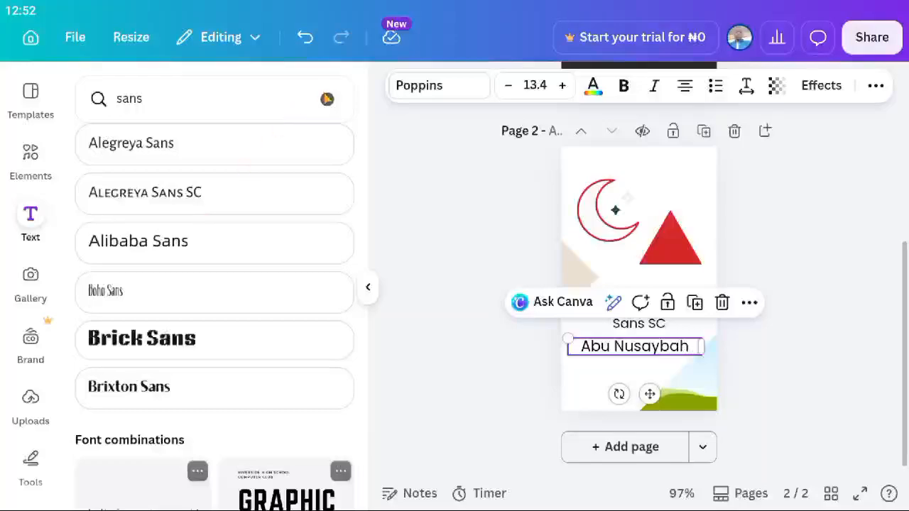
Add a 'Your paragraph text' box above the Alegreya Sans SC label, then add a Heading text box.
click(327, 100)
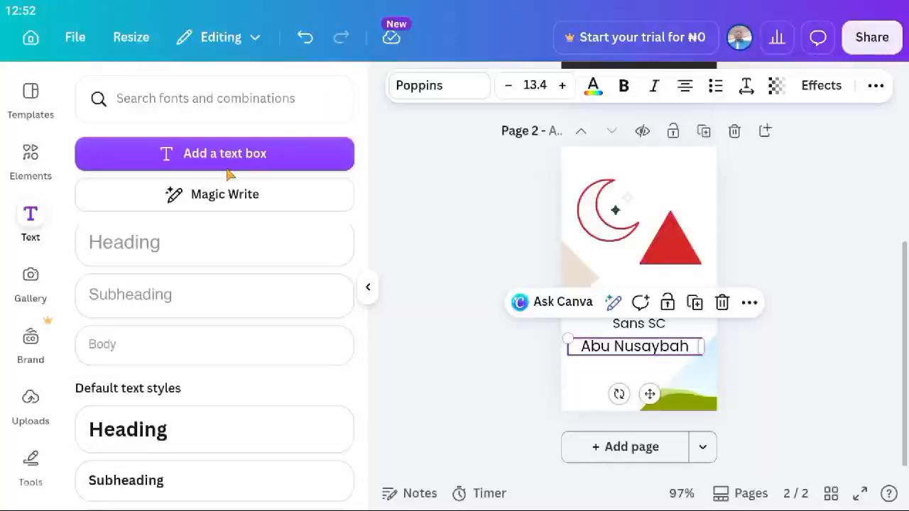
click(204, 162)
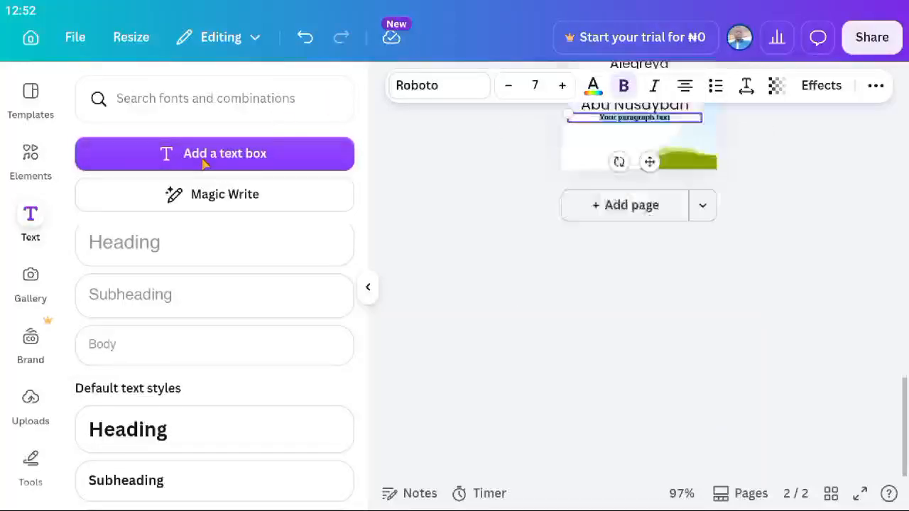
scroll(548, 312, up, 6)
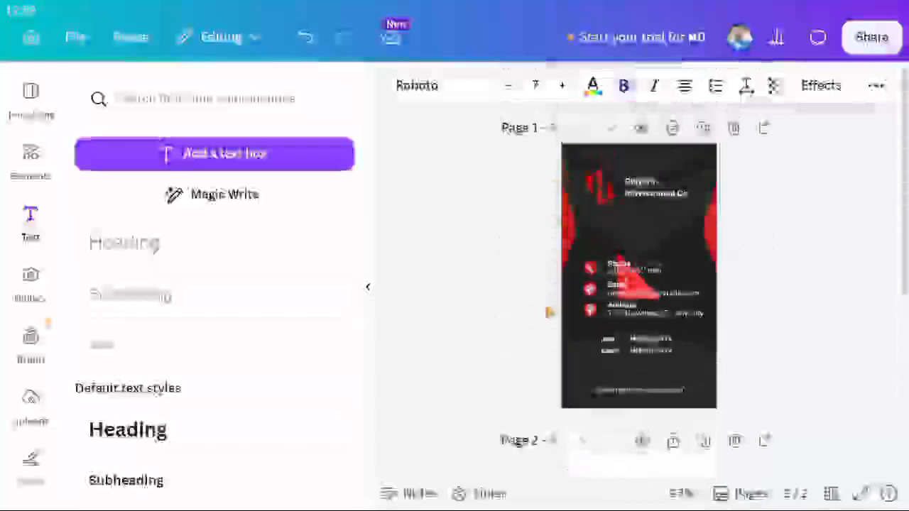
scroll(548, 311, down, 4)
scroll(526, 320, down, 2)
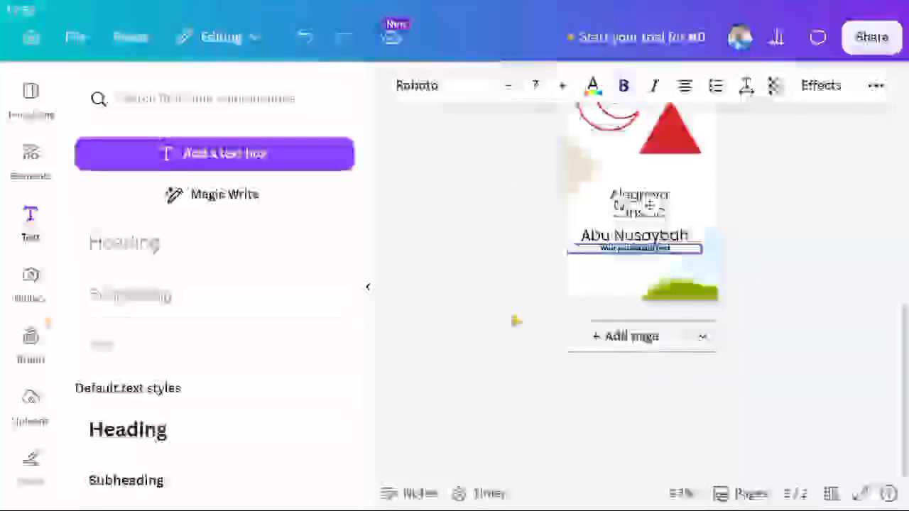
click(514, 321)
click(637, 361)
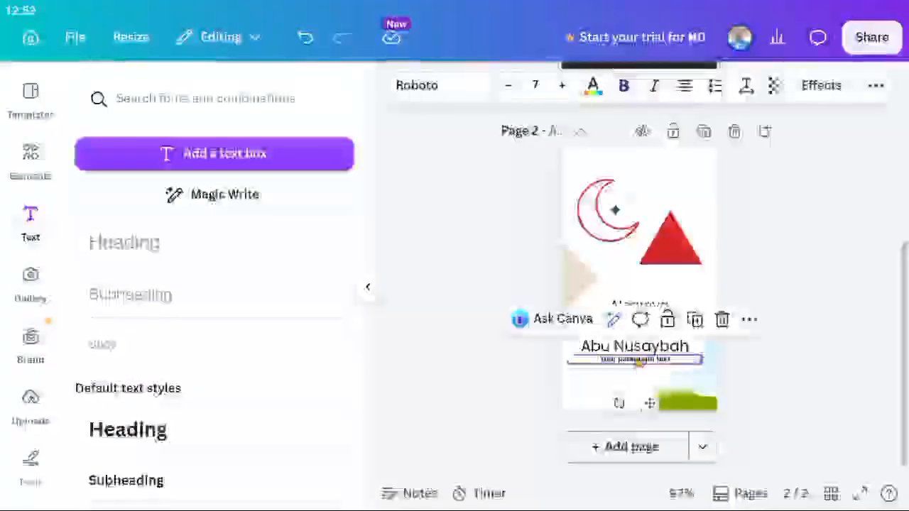
drag(637, 360, 637, 280)
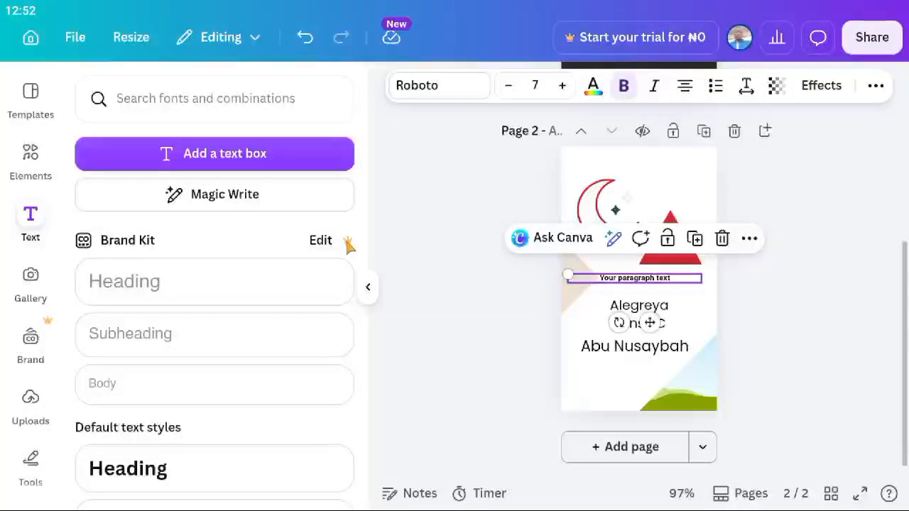
scroll(329, 274, down, 3)
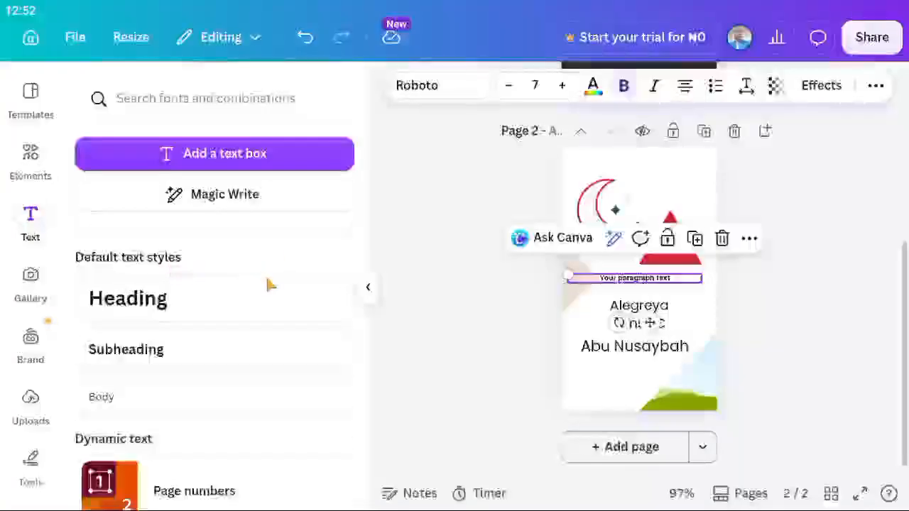
click(137, 310)
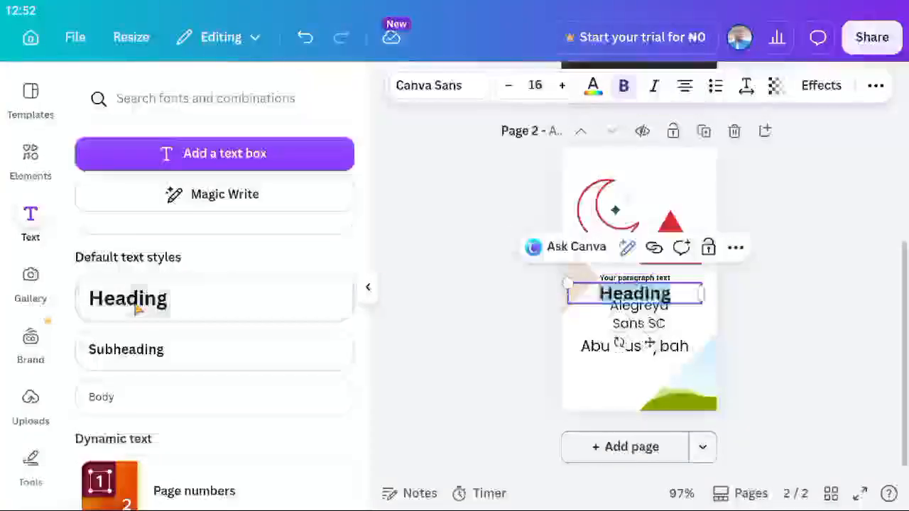
Move the Heading text box to the top of page 2.
scroll(436, 264, down, 3)
scroll(473, 250, up, 1)
scroll(472, 250, up, 2)
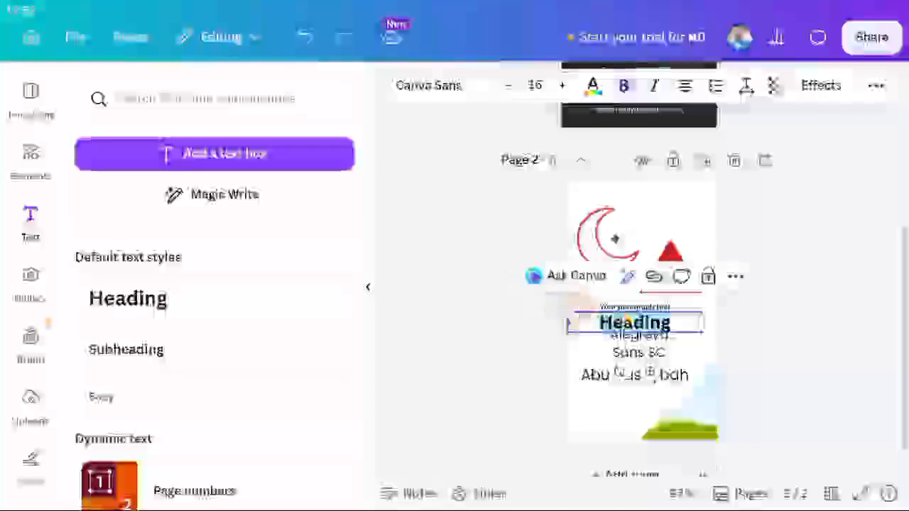
click(665, 298)
click(668, 325)
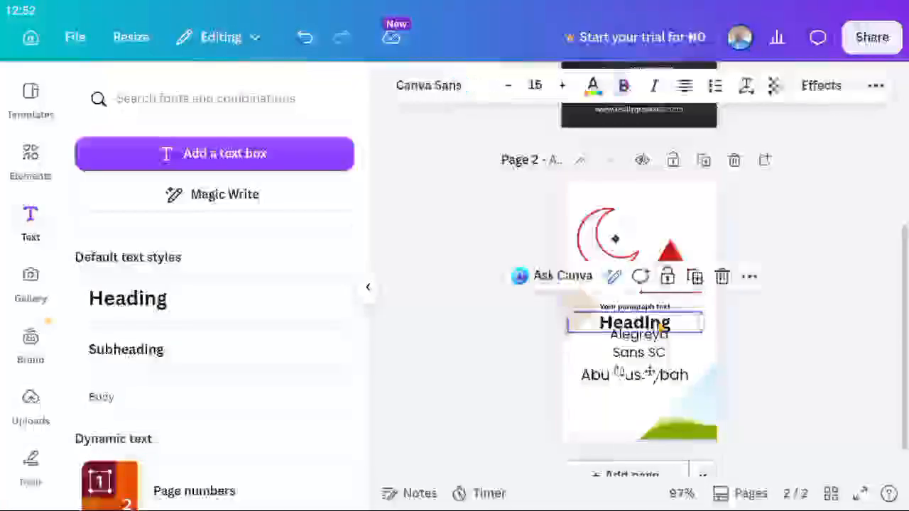
drag(667, 325, 660, 196)
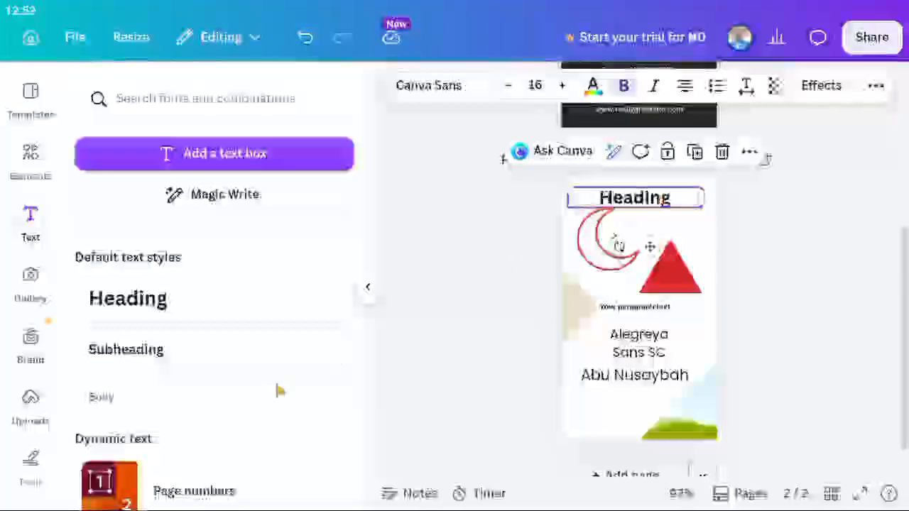
Add a Subheading under the Heading and an enlarged Body text box beside them.
click(174, 360)
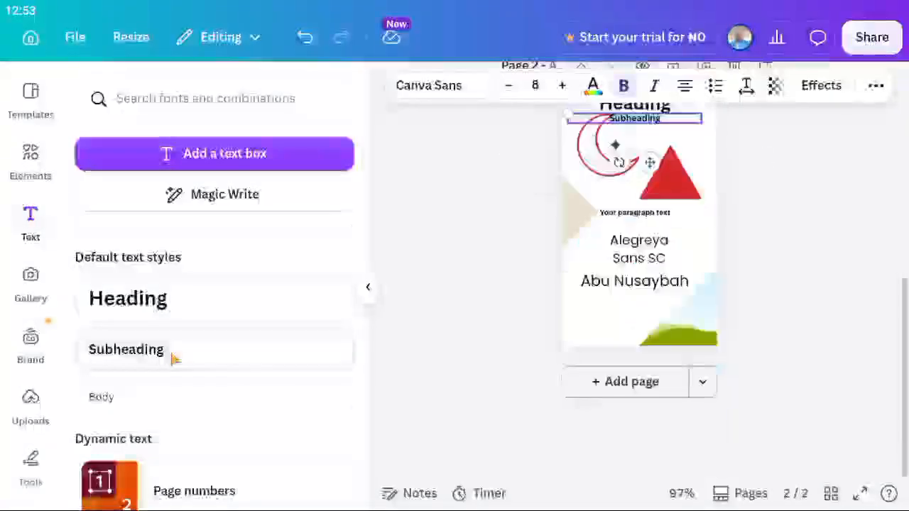
click(498, 235)
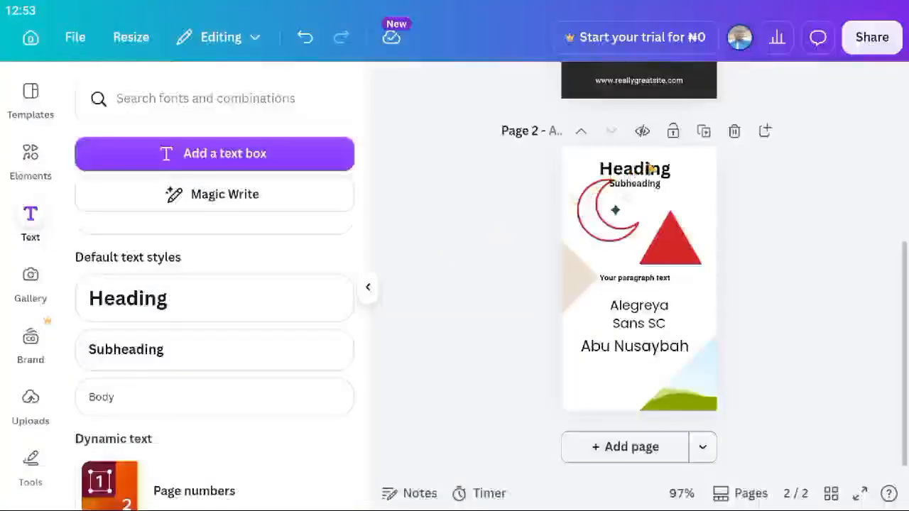
click(120, 412)
scroll(419, 273, up, 5)
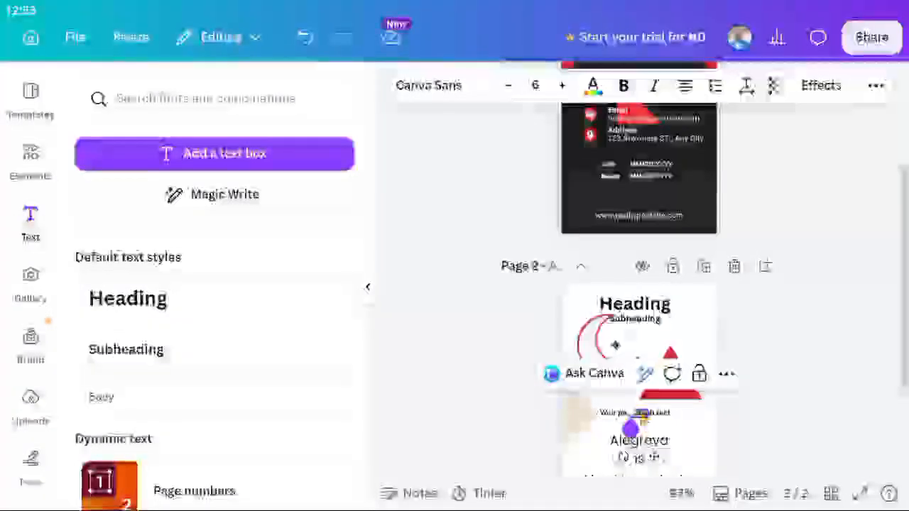
click(665, 432)
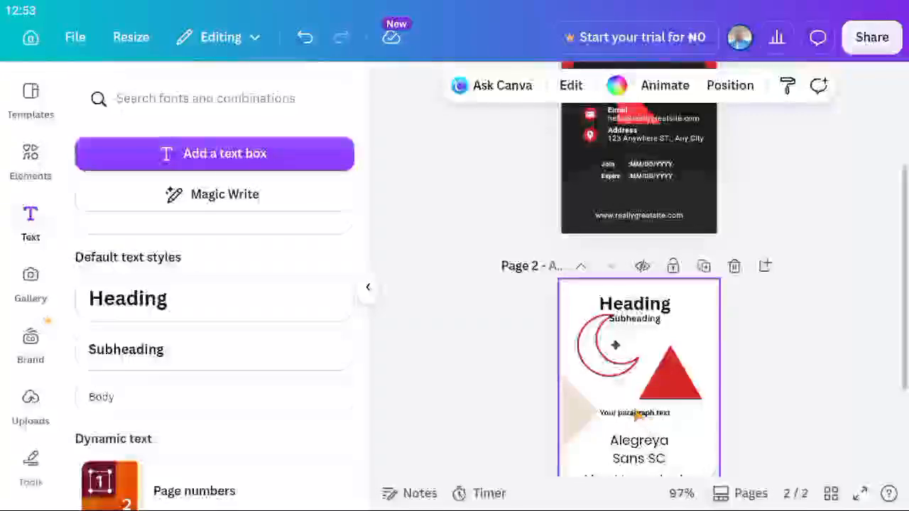
click(639, 415)
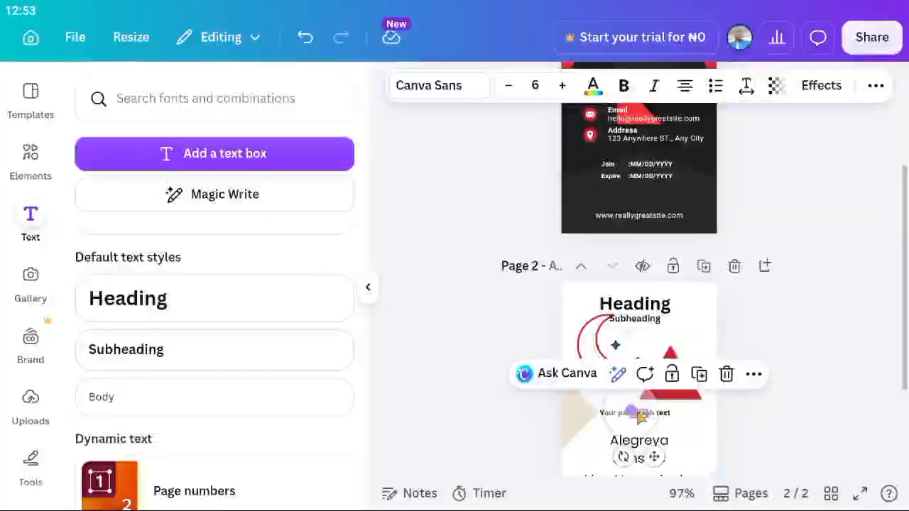
drag(634, 410, 649, 343)
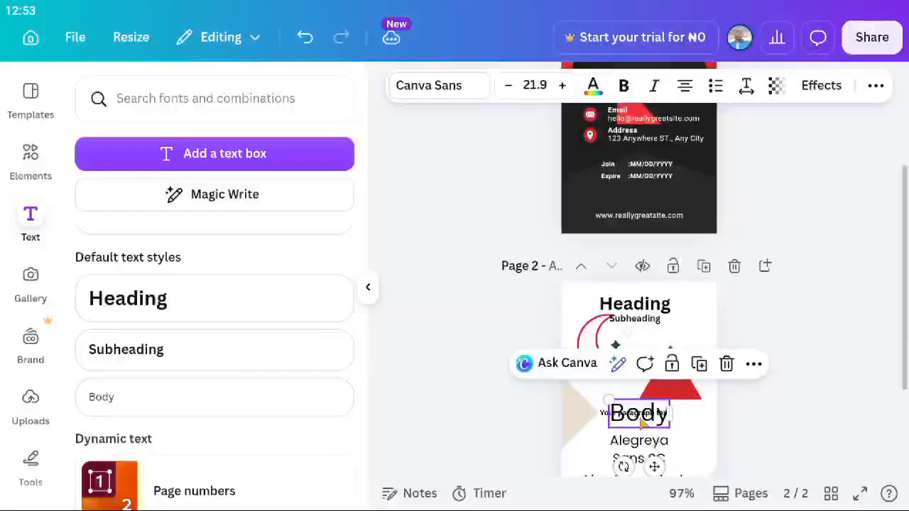
drag(641, 421, 680, 339)
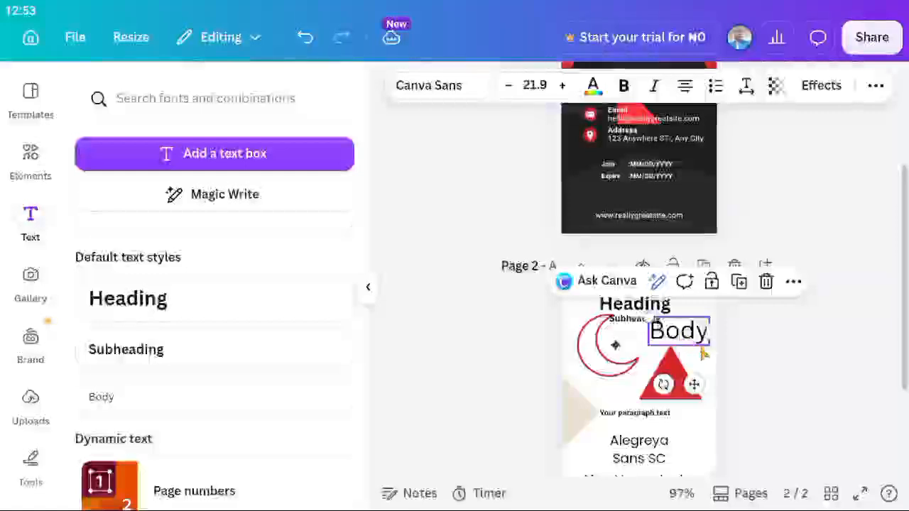
Add the win/WIN text combination to the middle of page 2.
scroll(696, 382, down, 2)
scroll(241, 402, down, 2)
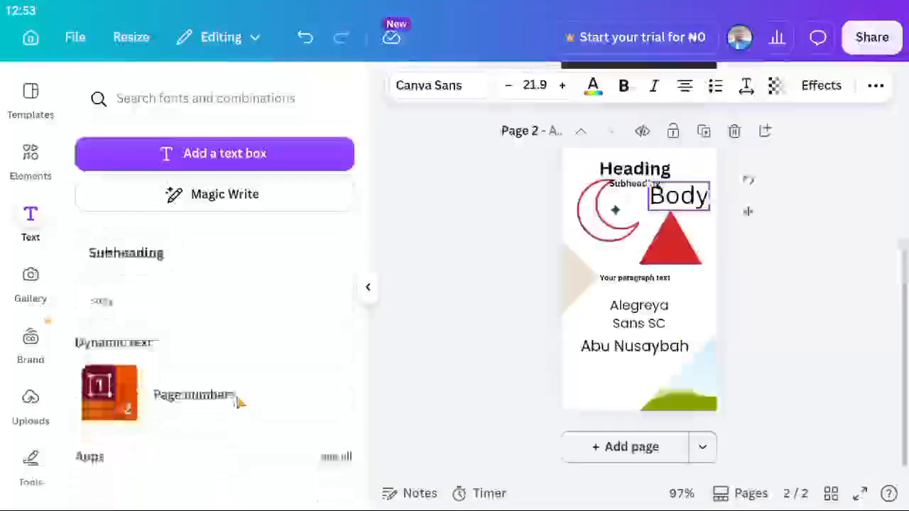
scroll(239, 403, down, 4)
click(240, 403)
scroll(239, 404, up, 5)
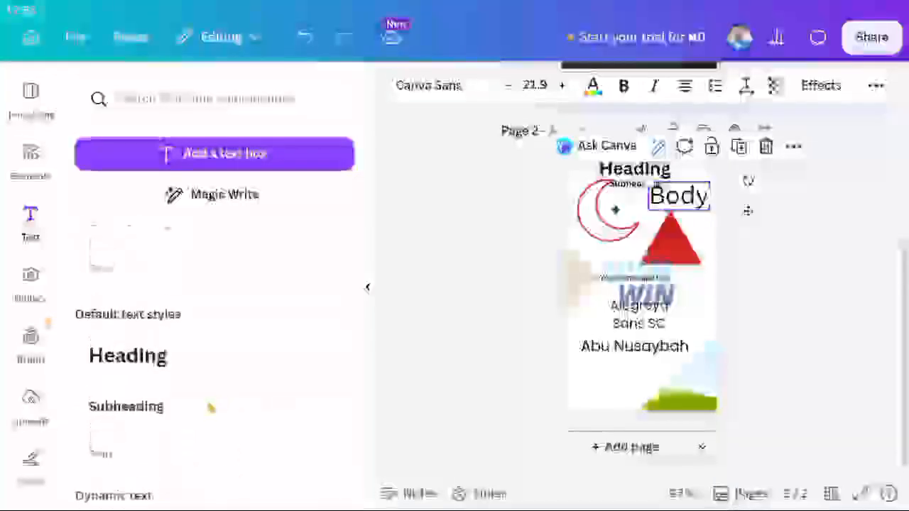
scroll(211, 407, down, 4)
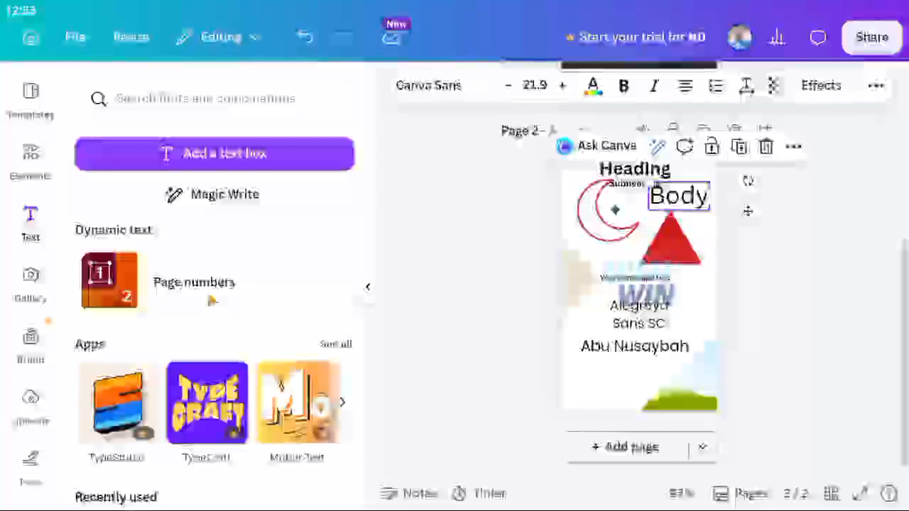
Add page numbers to both pages and reposition the page number on page 1.
click(211, 300)
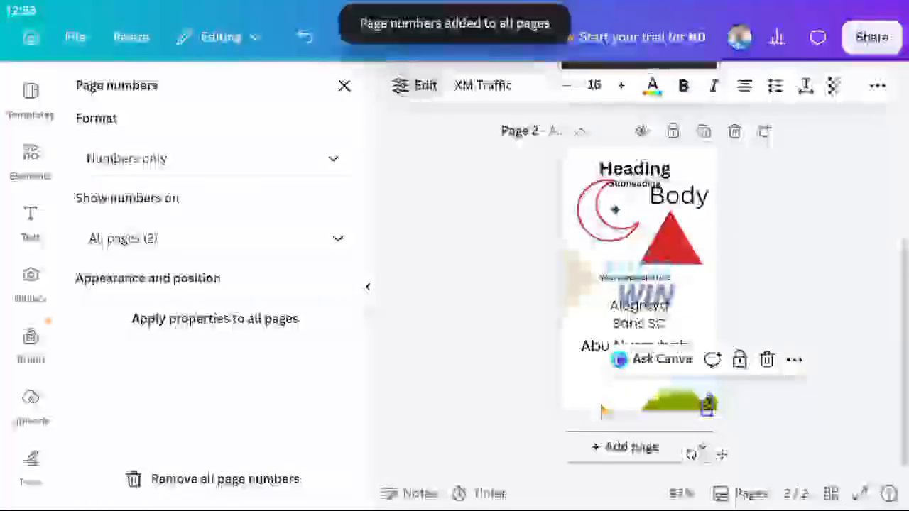
click(604, 412)
scroll(709, 388, up, 5)
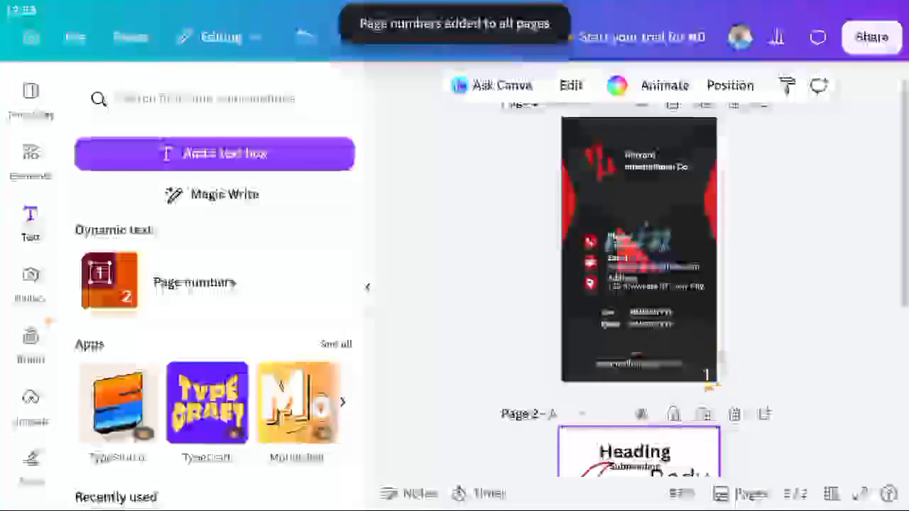
click(706, 375)
drag(707, 374, 706, 189)
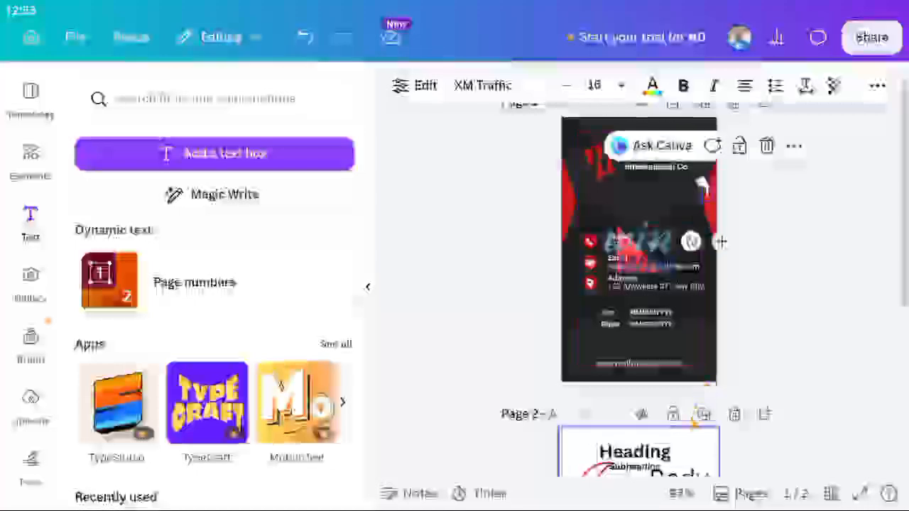
scroll(721, 242, down, 5)
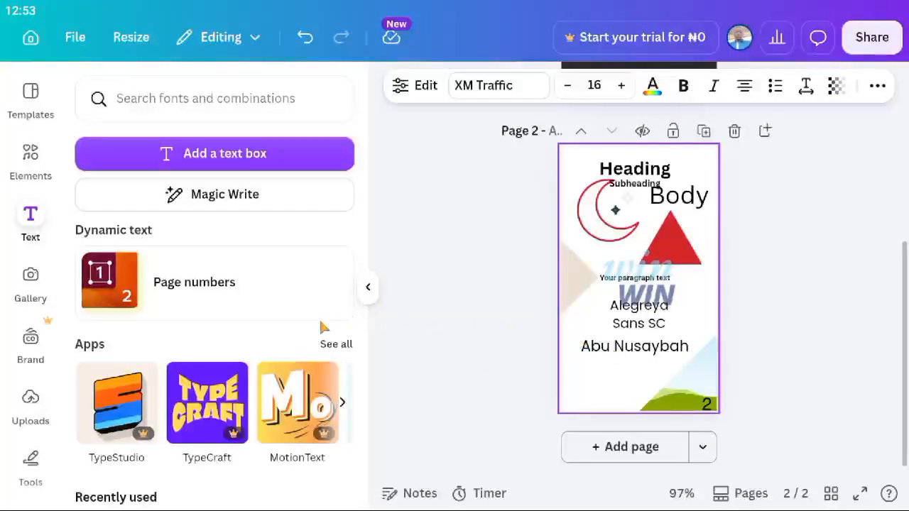
scroll(202, 438, down, 4)
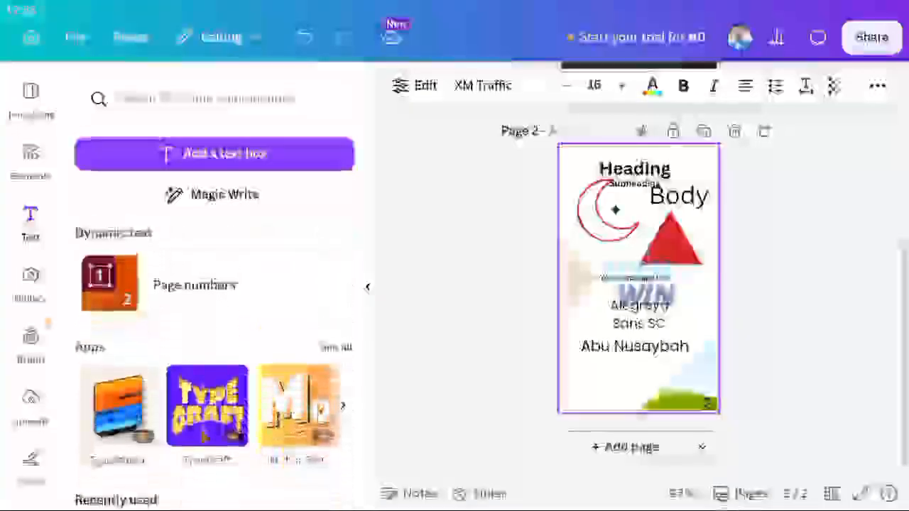
scroll(213, 320, down, 4)
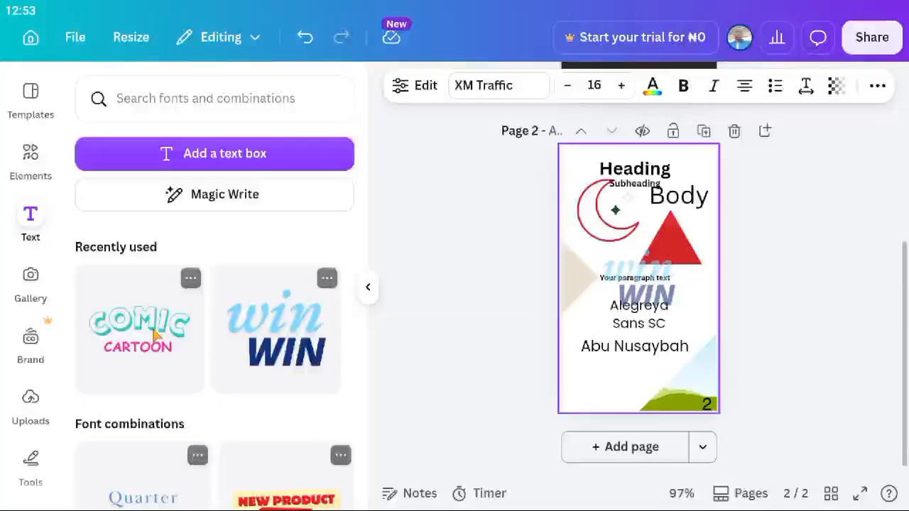
scroll(153, 333, down, 2)
scroll(142, 327, up, 3)
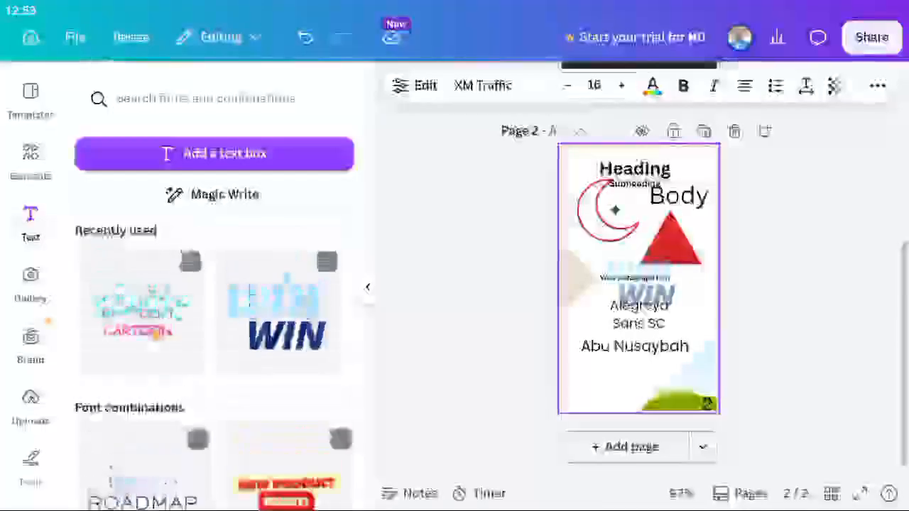
click(139, 316)
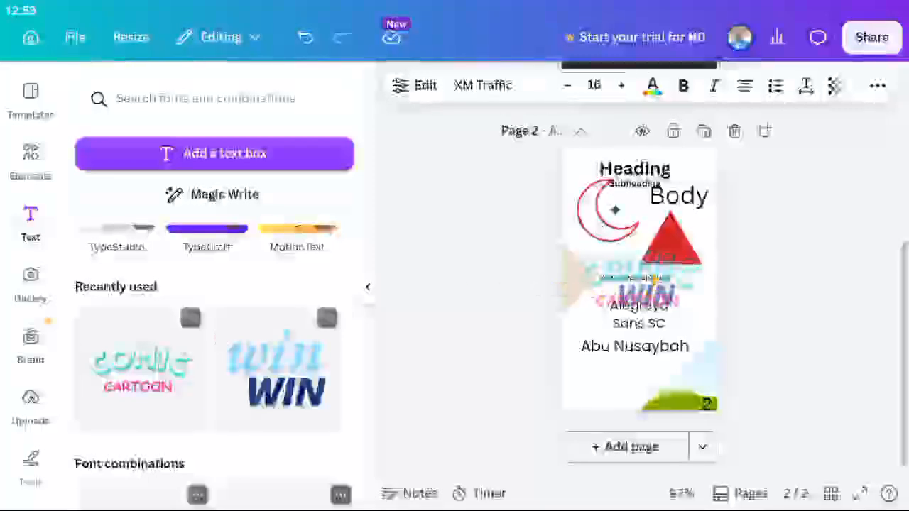
click(643, 271)
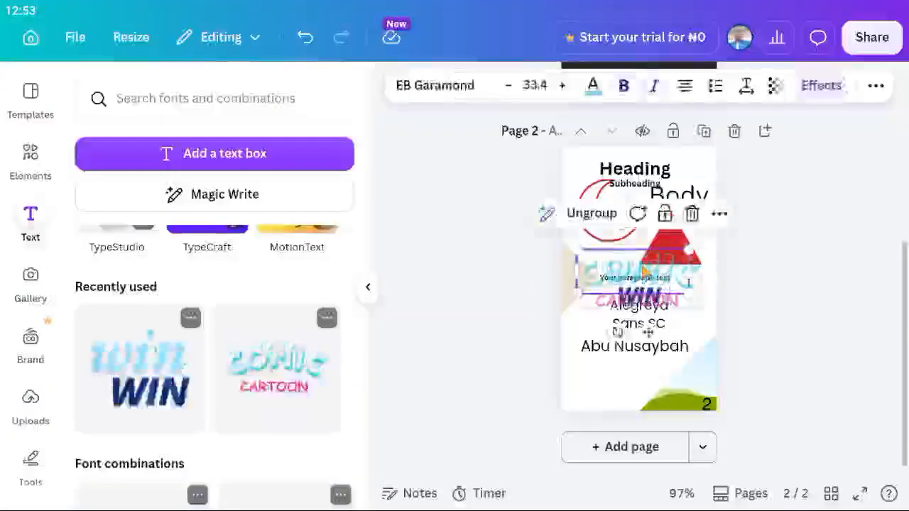
click(644, 272)
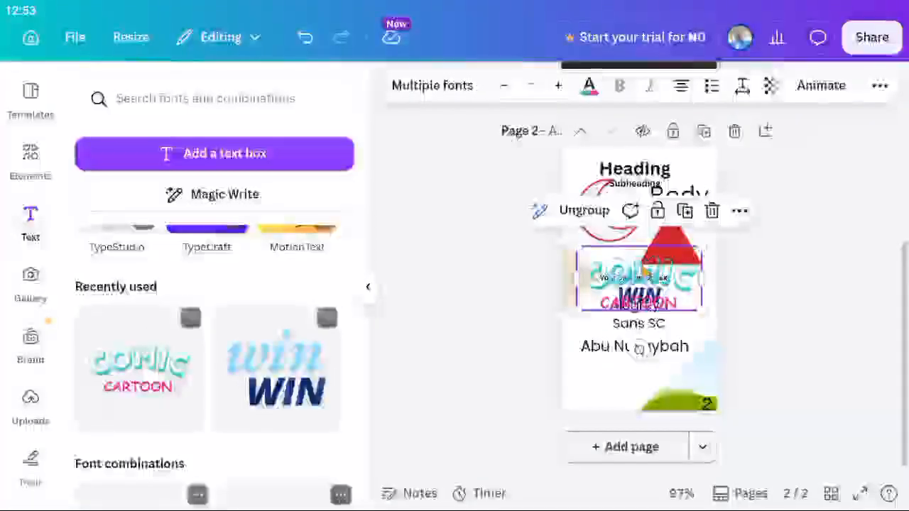
click(649, 279)
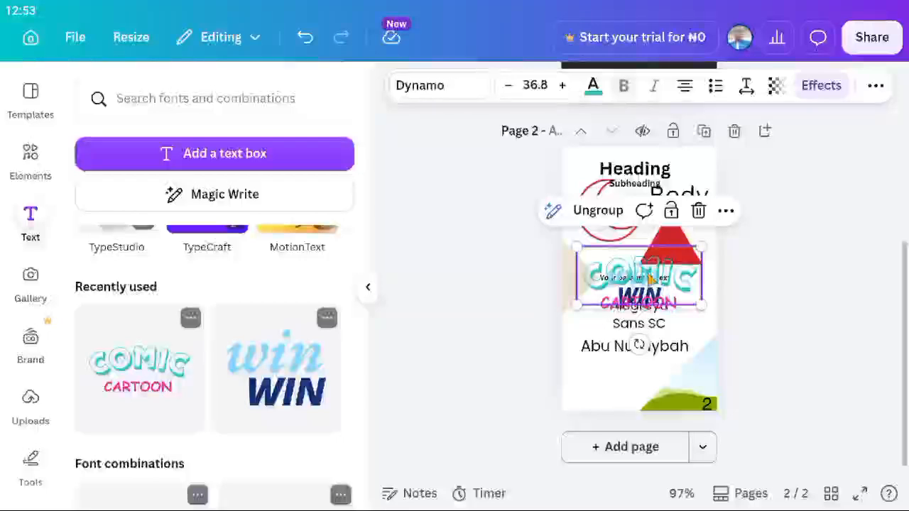
click(651, 279)
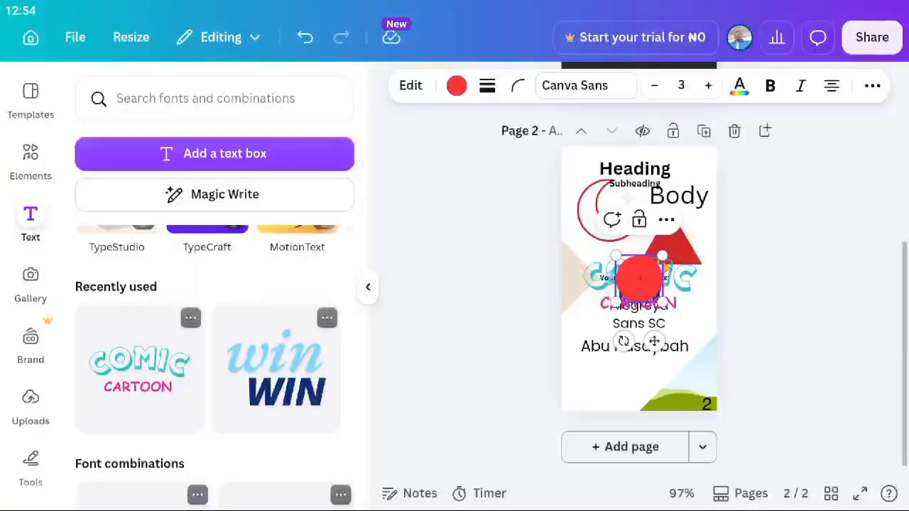
key(ctrl+z)
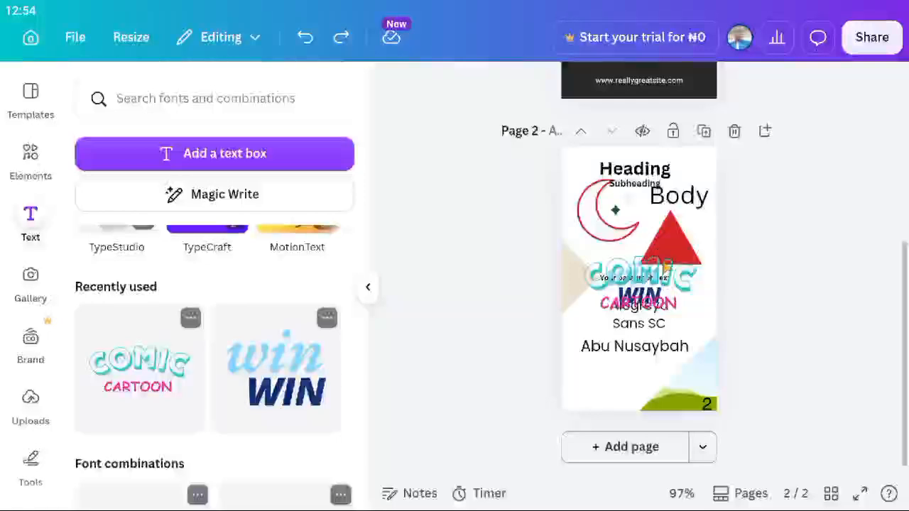
click(639, 268)
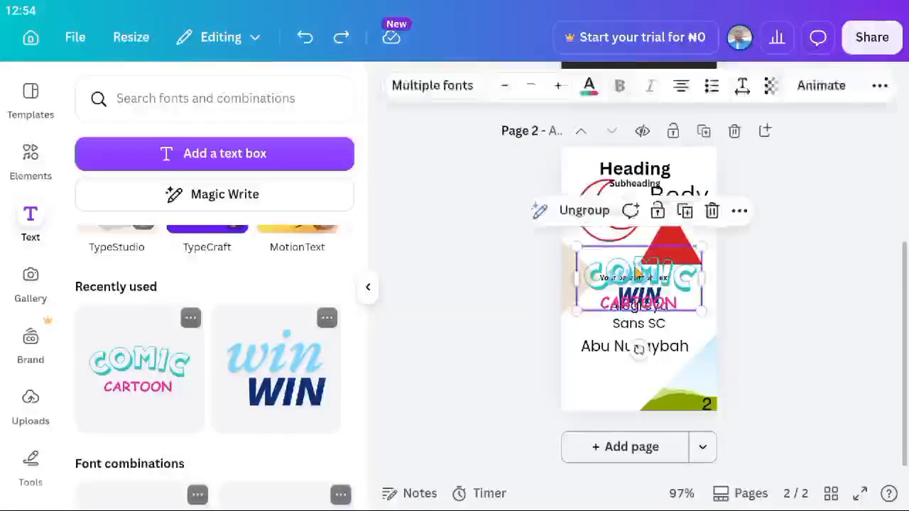
click(650, 280)
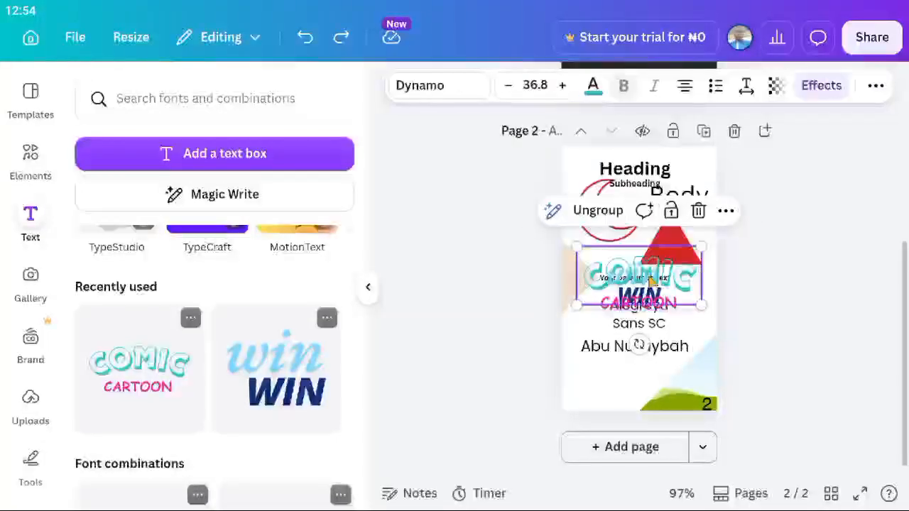
key(Delete)
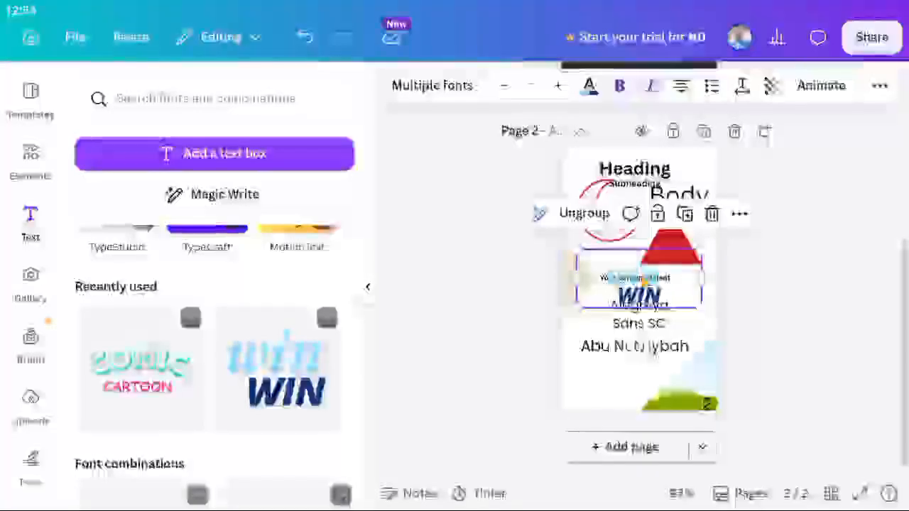
drag(643, 282, 626, 381)
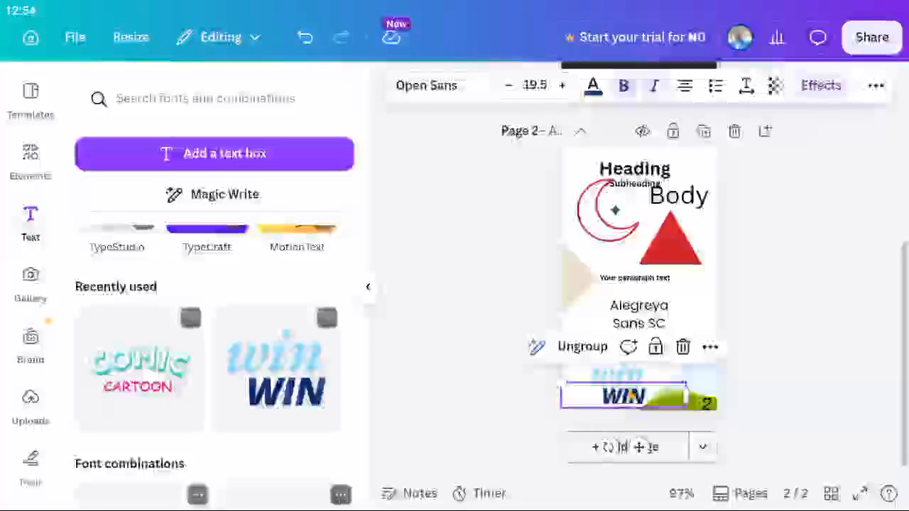
scroll(628, 391, down, 4)
scroll(603, 341, up, 4)
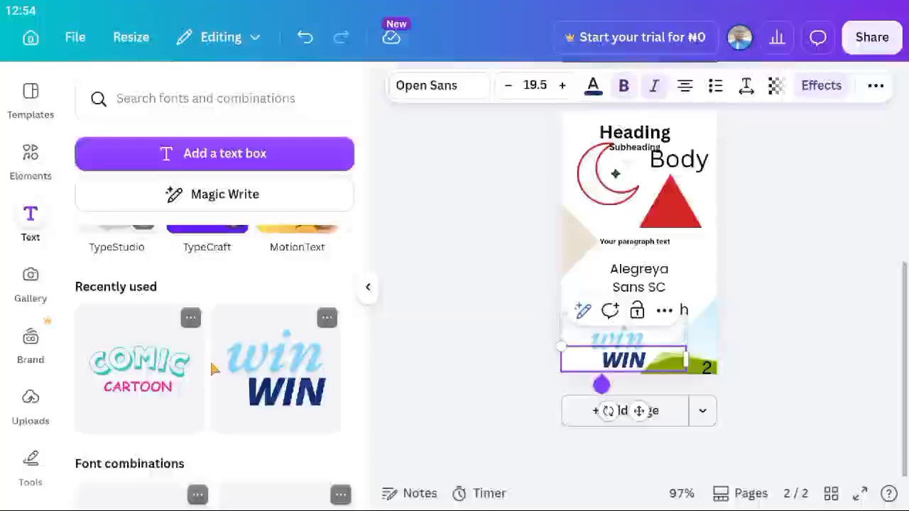
scroll(213, 369, down, 5)
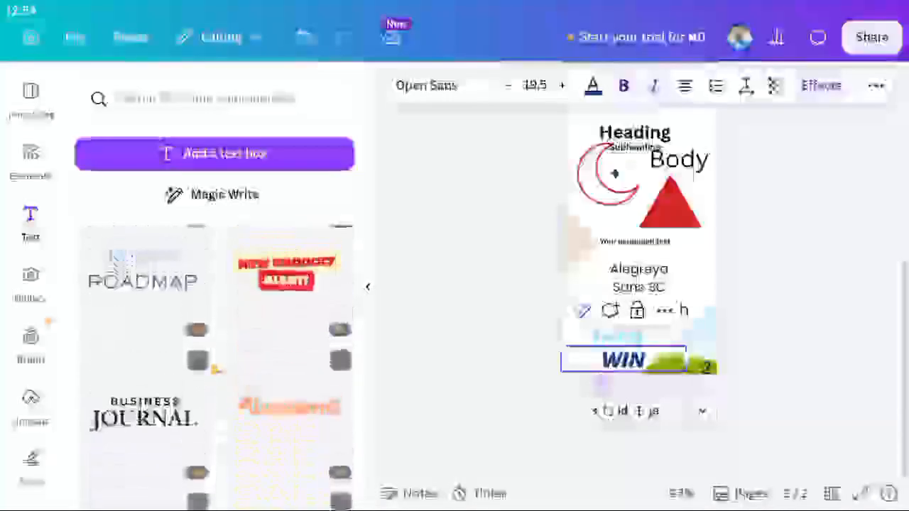
scroll(215, 369, up, 1)
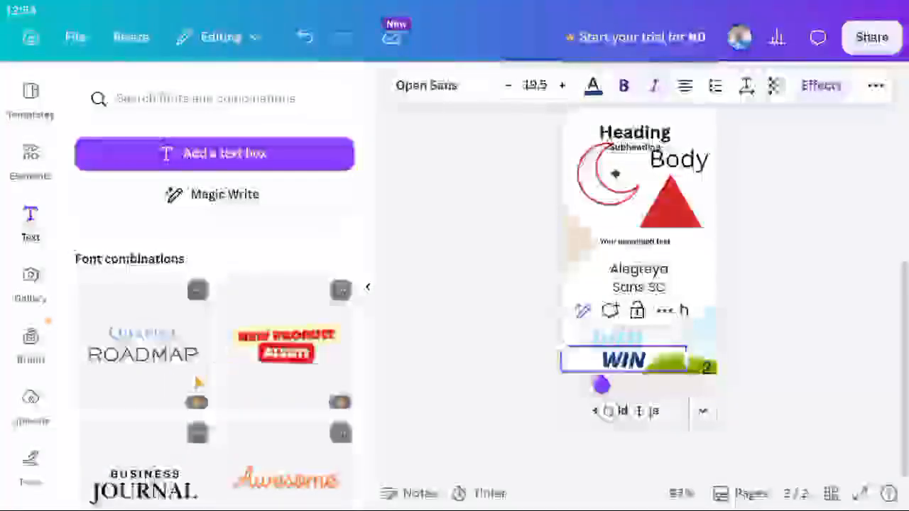
scroll(199, 407, down, 2)
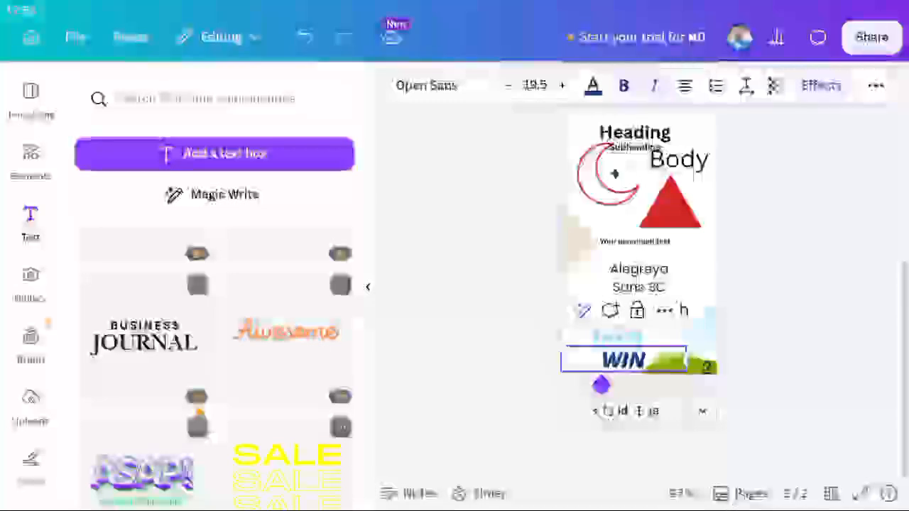
scroll(265, 421, up, 5)
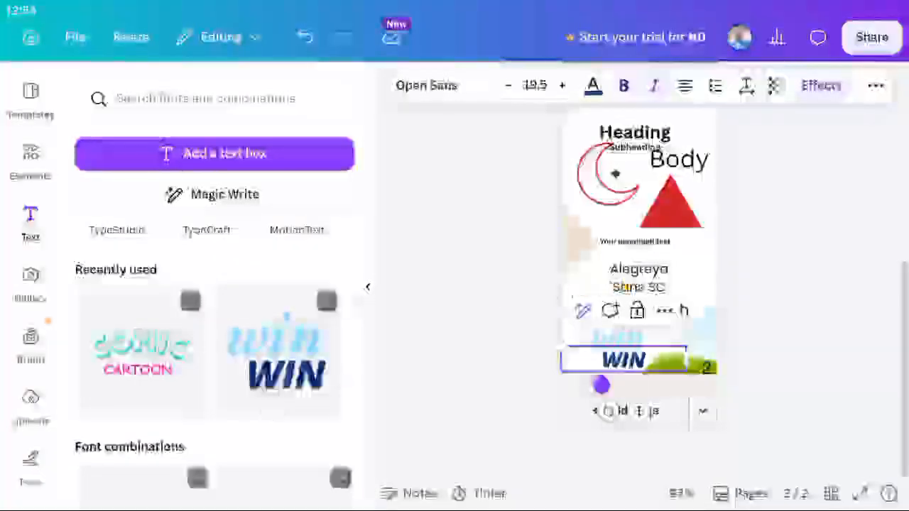
Move the Alegreya Sans SC text box further down page 2.
click(633, 286)
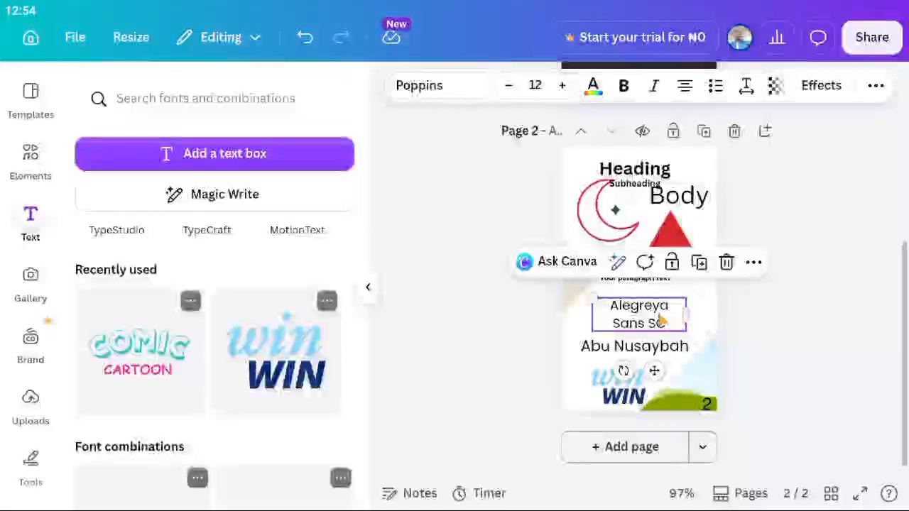
double_click(633, 315)
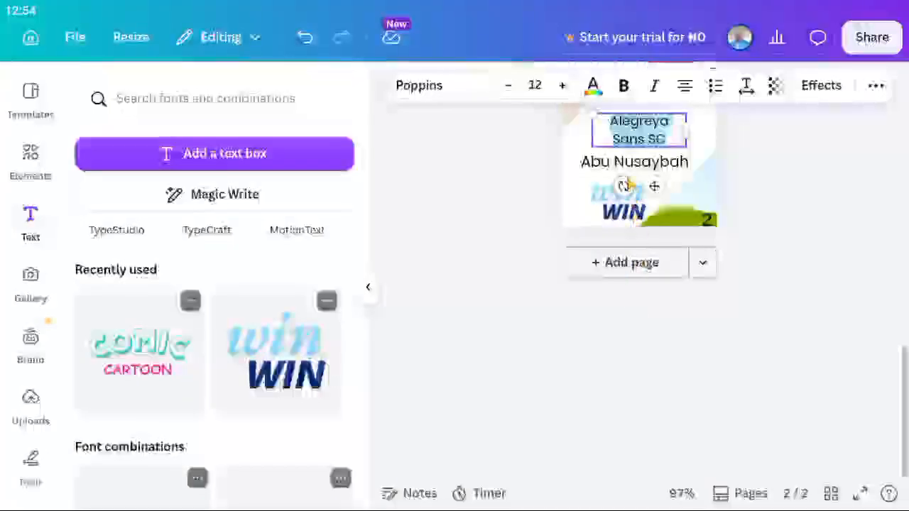
scroll(629, 179, up, 1)
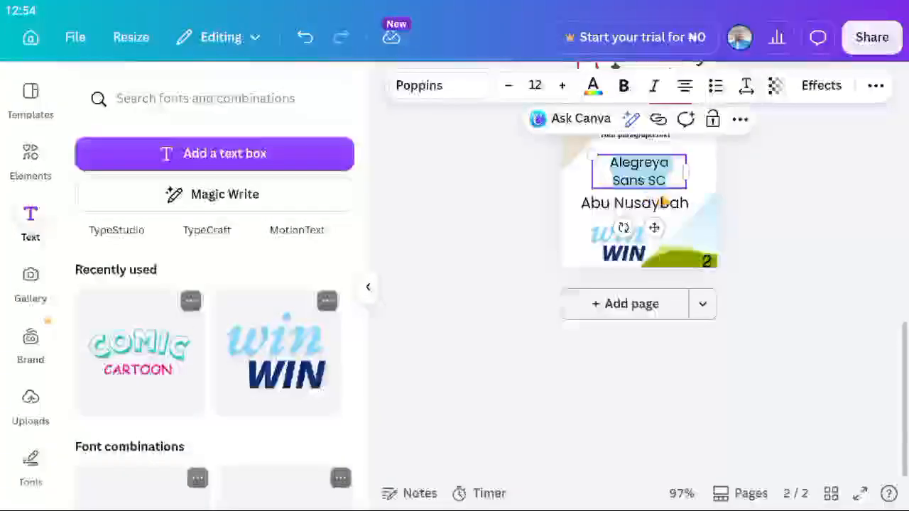
drag(653, 226, 654, 323)
click(657, 203)
scroll(678, 256, up, 2)
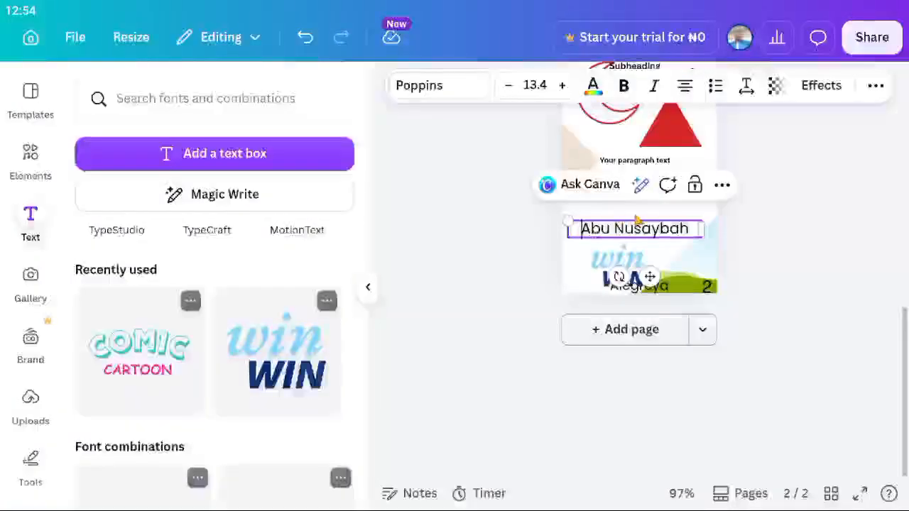
double_click(599, 233)
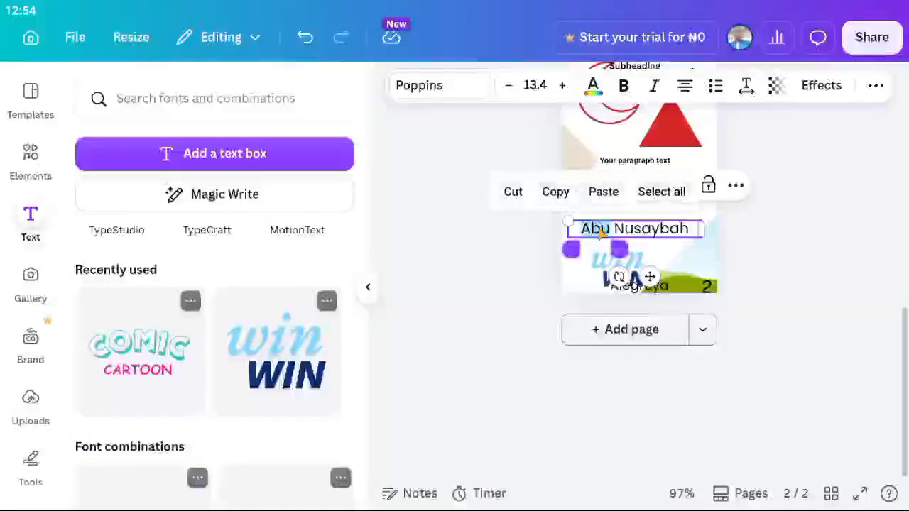
click(460, 93)
scroll(207, 345, down, 1)
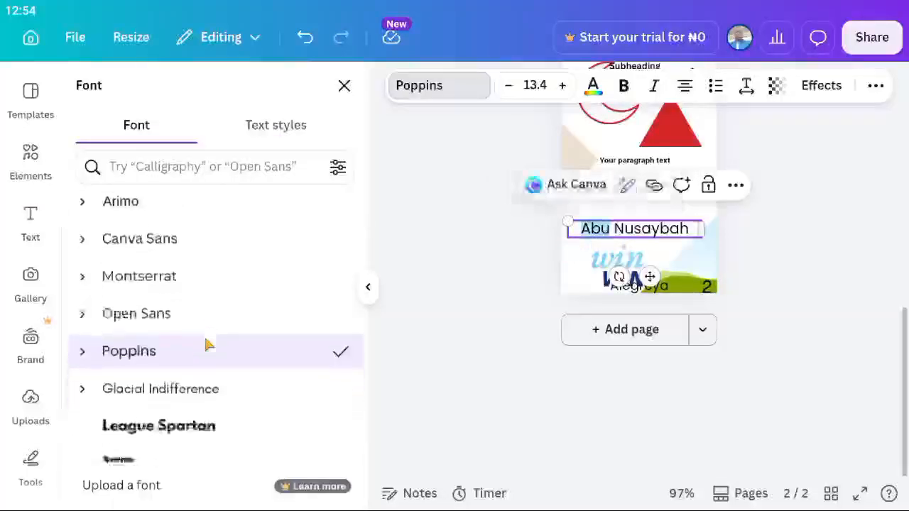
scroll(206, 345, down, 3)
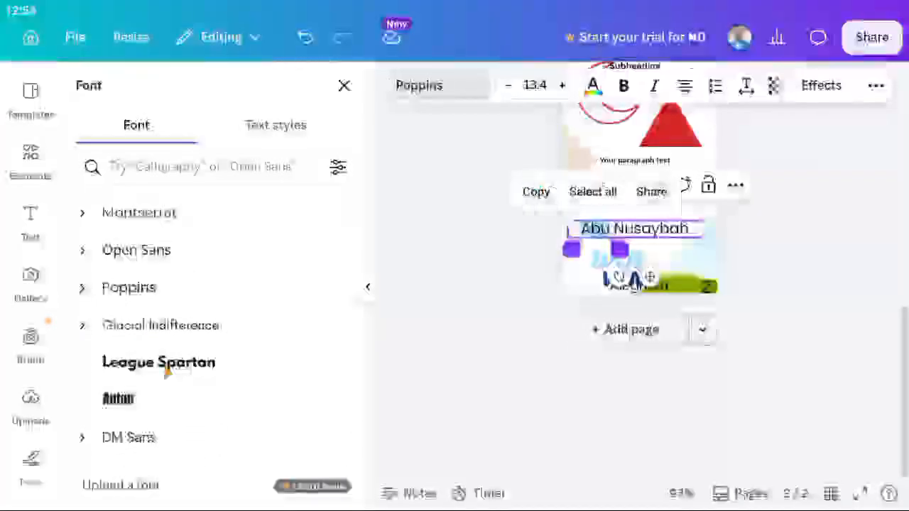
click(168, 371)
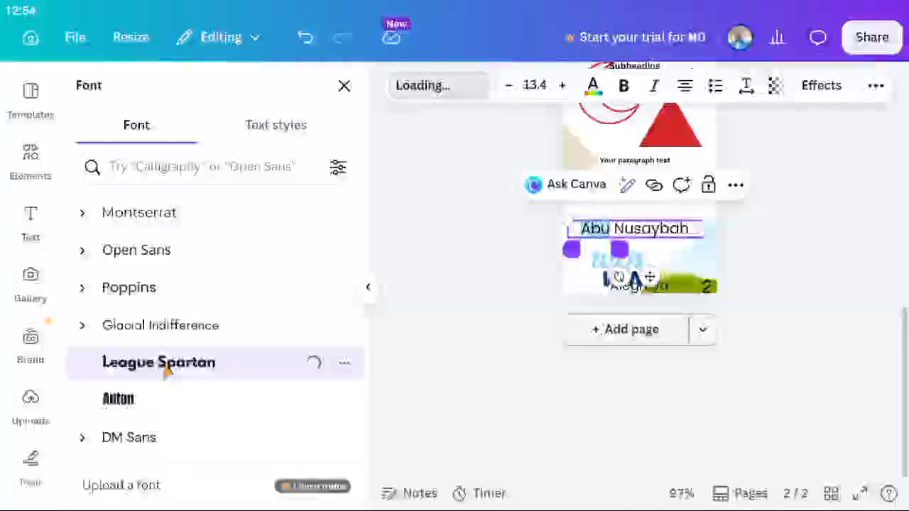
click(593, 244)
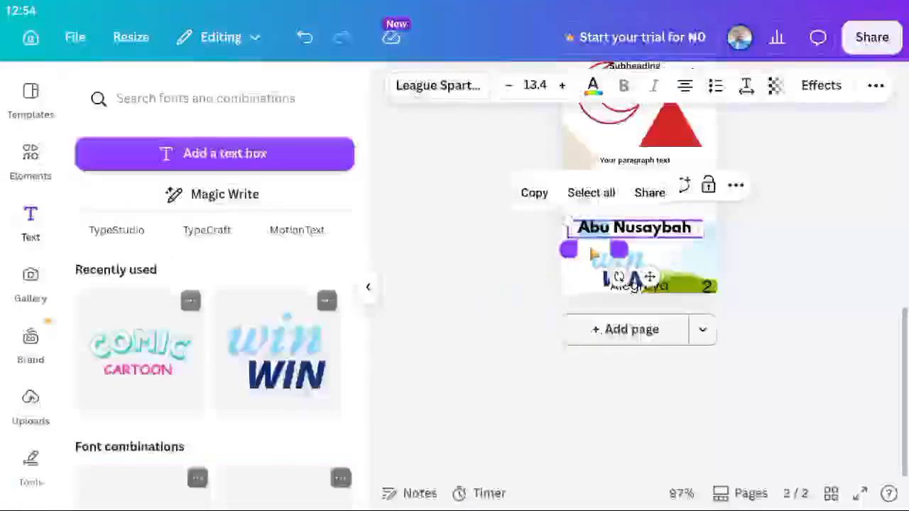
click(579, 243)
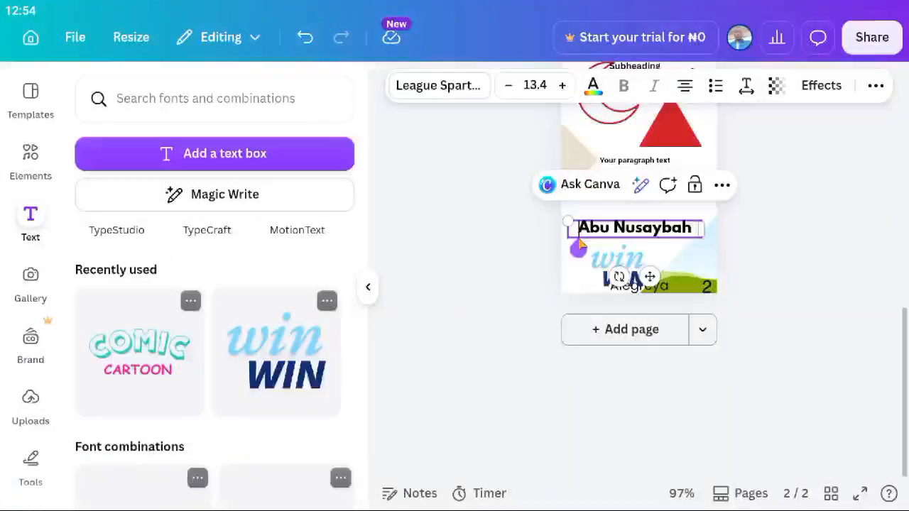
double_click(643, 238)
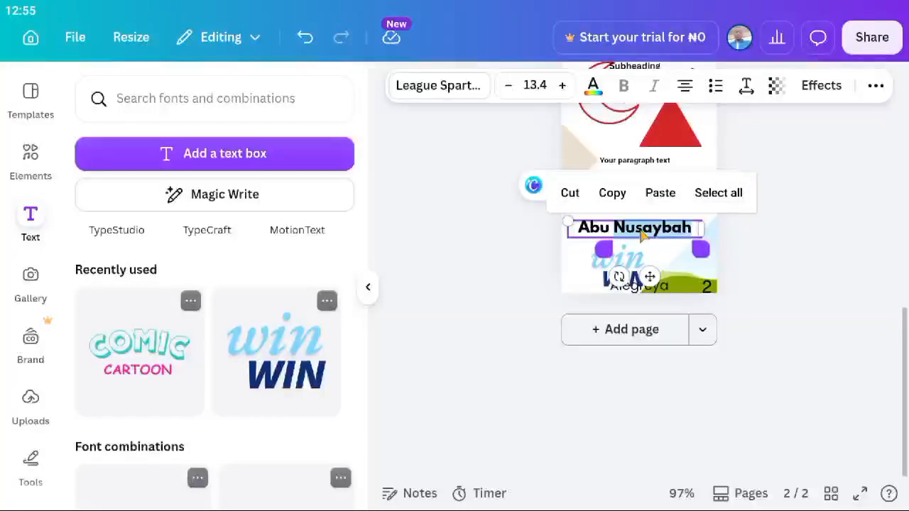
Delete 'Nusaybah' so the name reads only 'Abu', then reselect the Abu text box.
key(BackSpace)
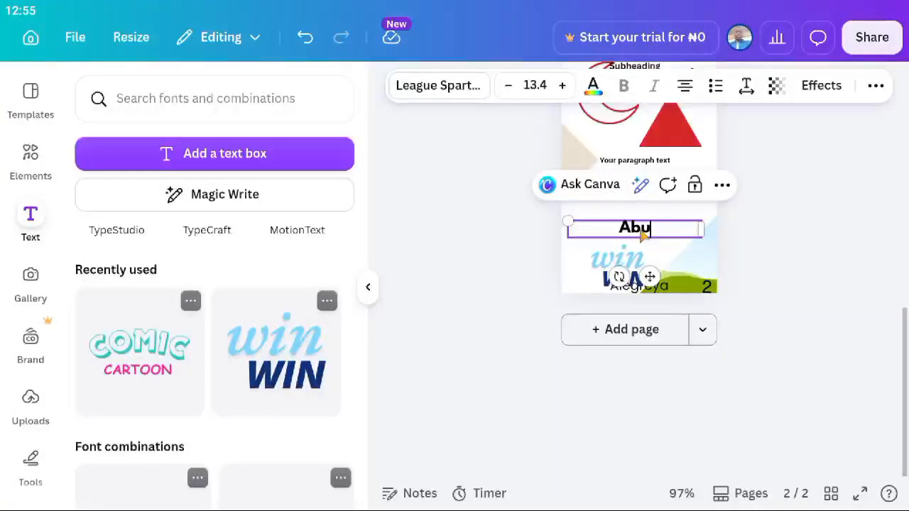
click(695, 243)
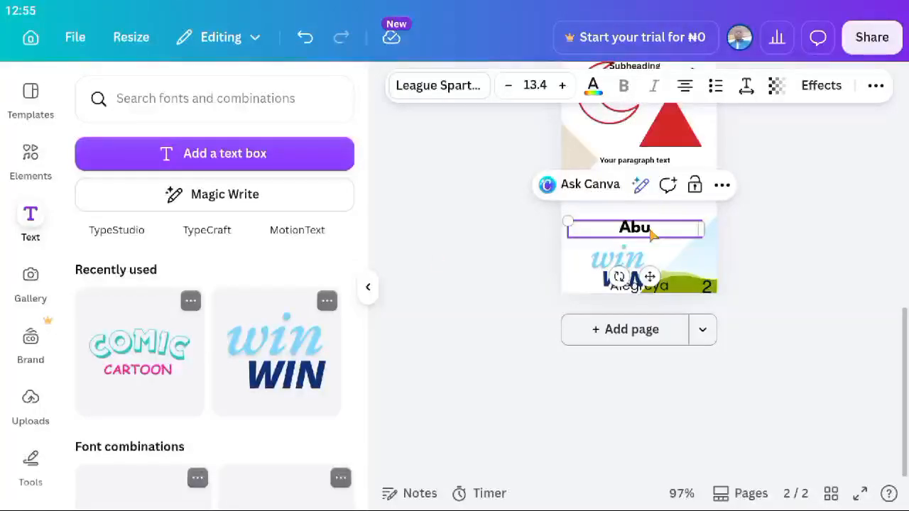
click(565, 291)
scroll(565, 291, up, 2)
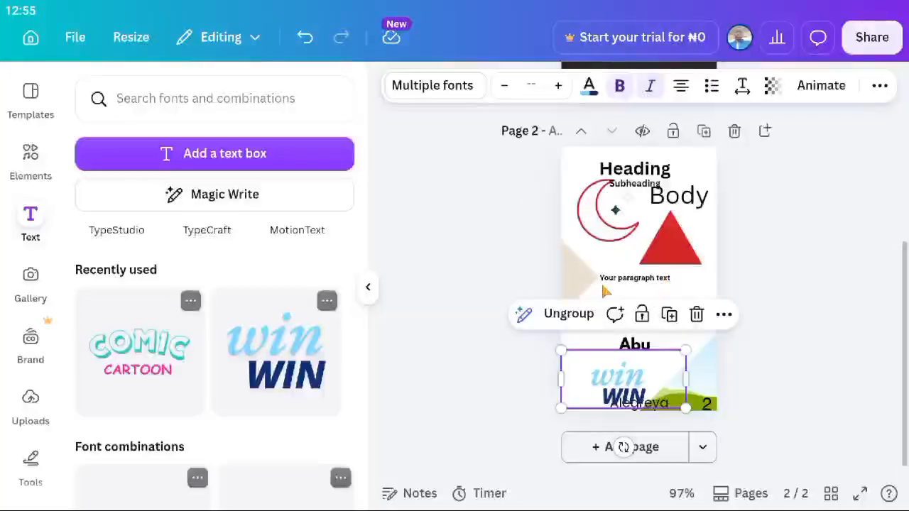
click(794, 273)
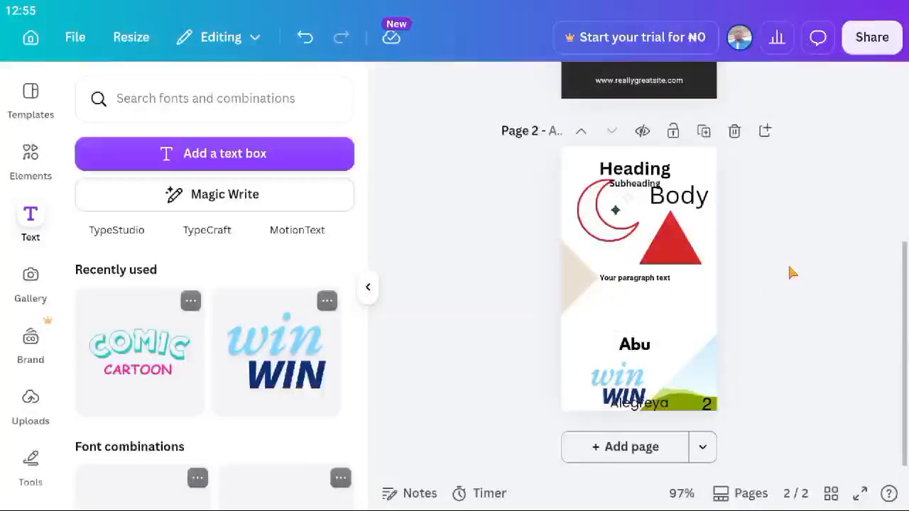
click(637, 348)
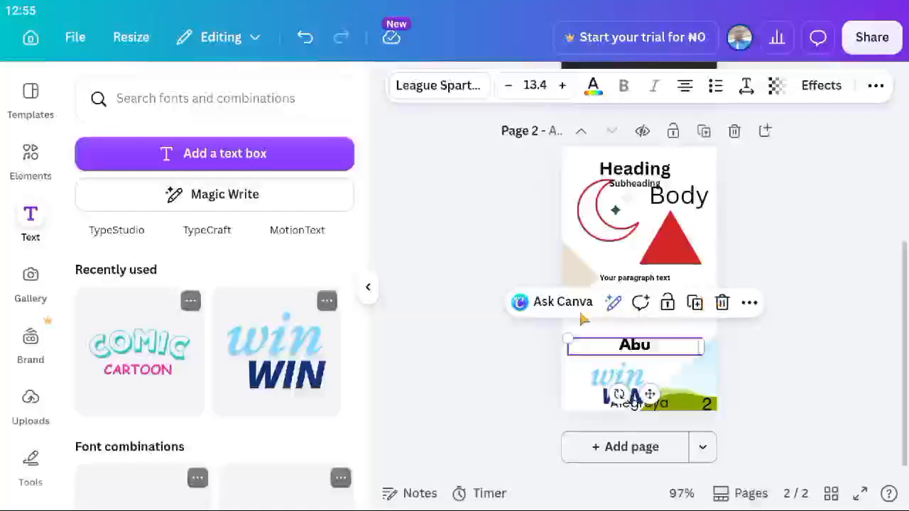
Duplicate the Abu text box beside the original and retype the copy as 'Nusaybah'.
click(696, 303)
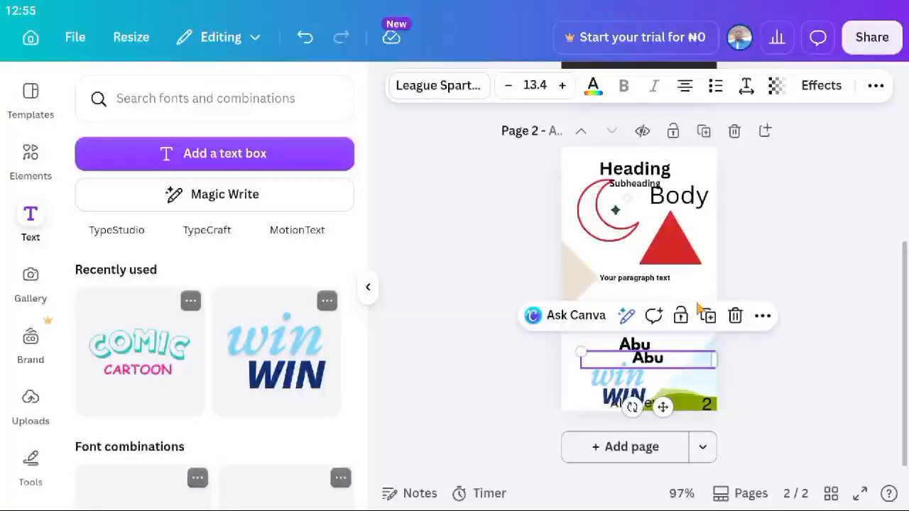
drag(648, 366, 672, 360)
scroll(672, 360, down, 3)
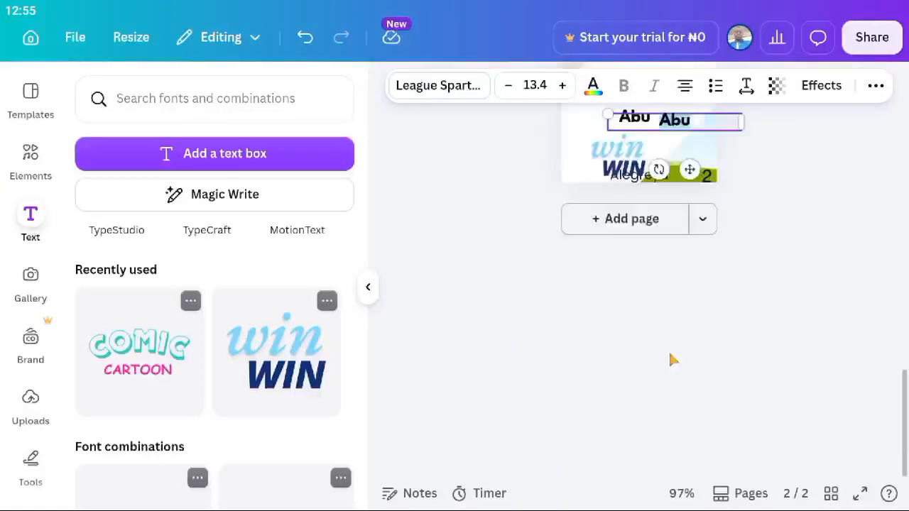
text(Nusaybah)
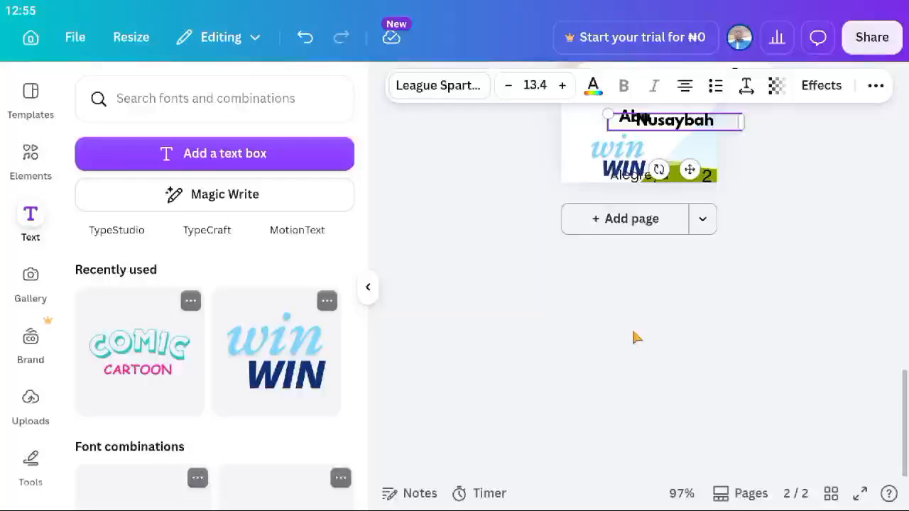
scroll(636, 338, up, 3)
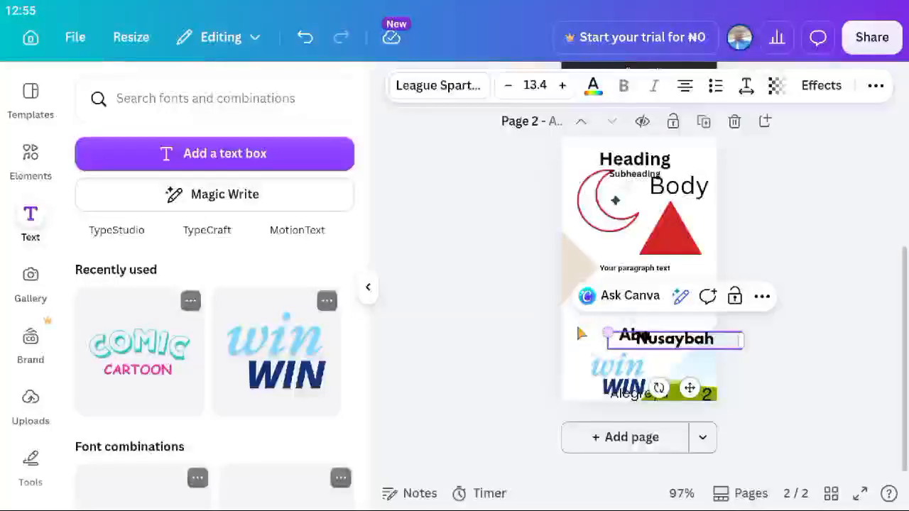
Drag the sky-and-grass image off page 2, then reposition and delete the Nusaybah copy.
click(683, 356)
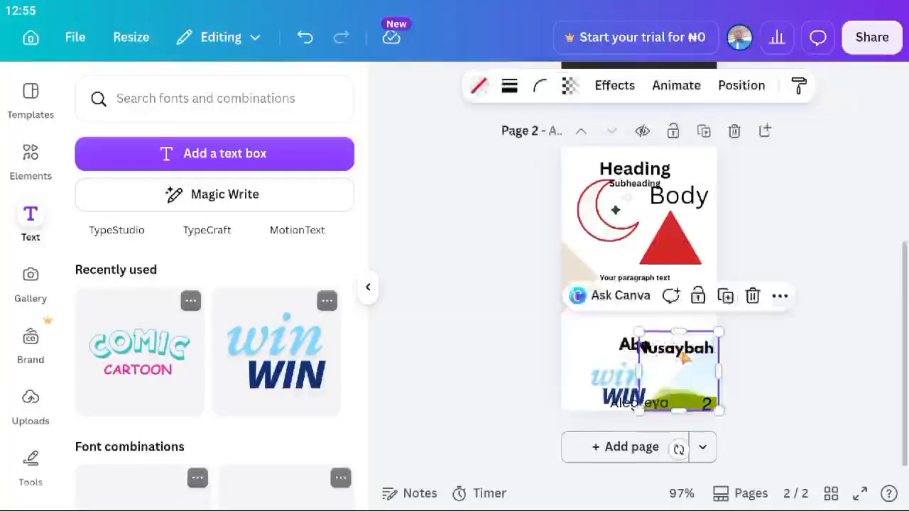
drag(684, 357, 685, 419)
click(674, 359)
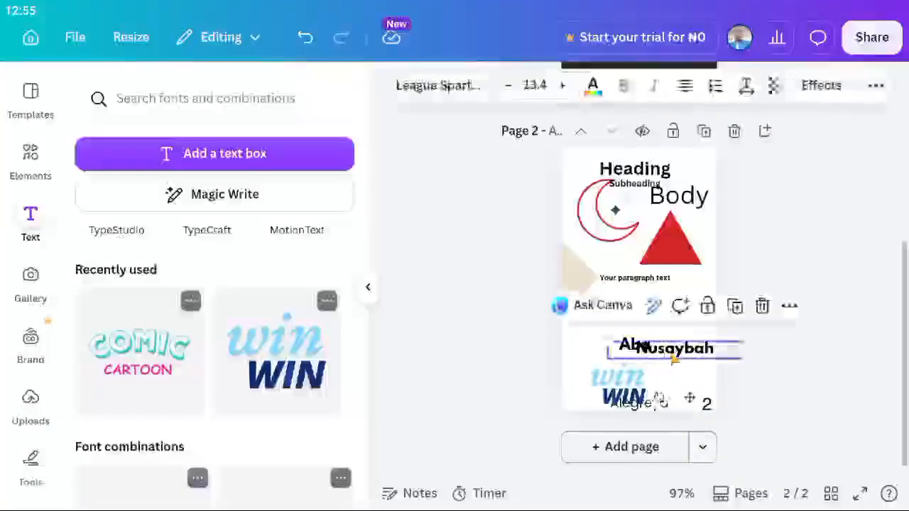
drag(674, 360, 680, 373)
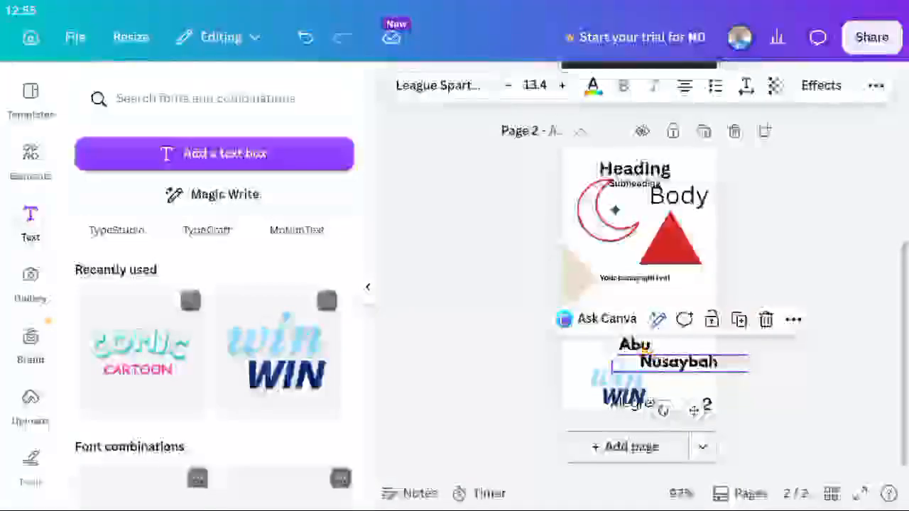
click(645, 350)
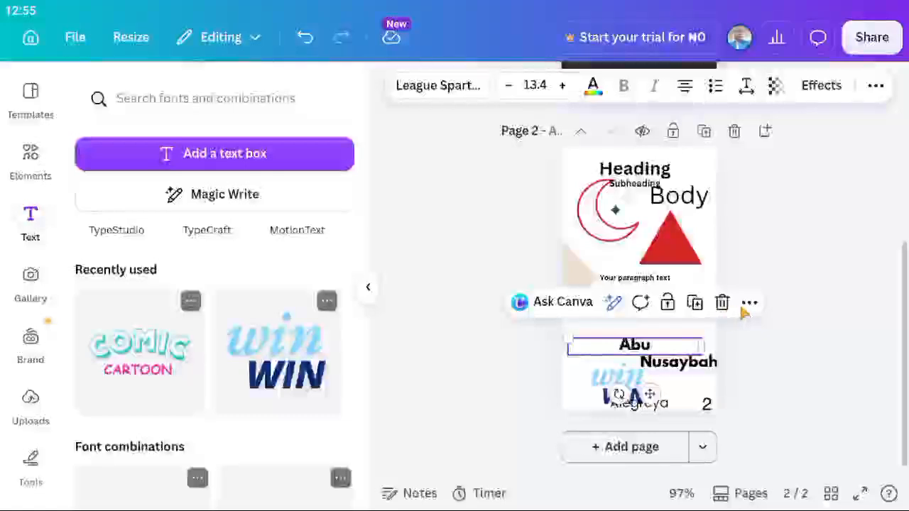
click(703, 363)
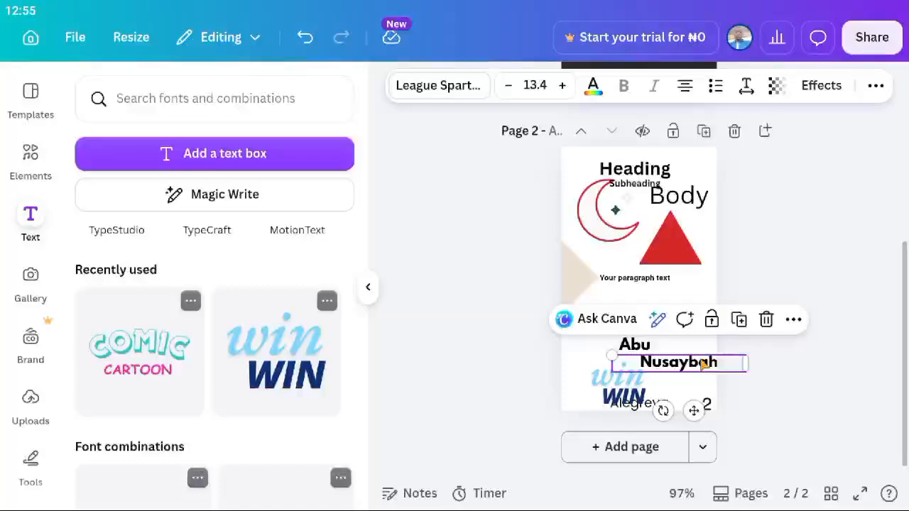
drag(703, 363, 697, 375)
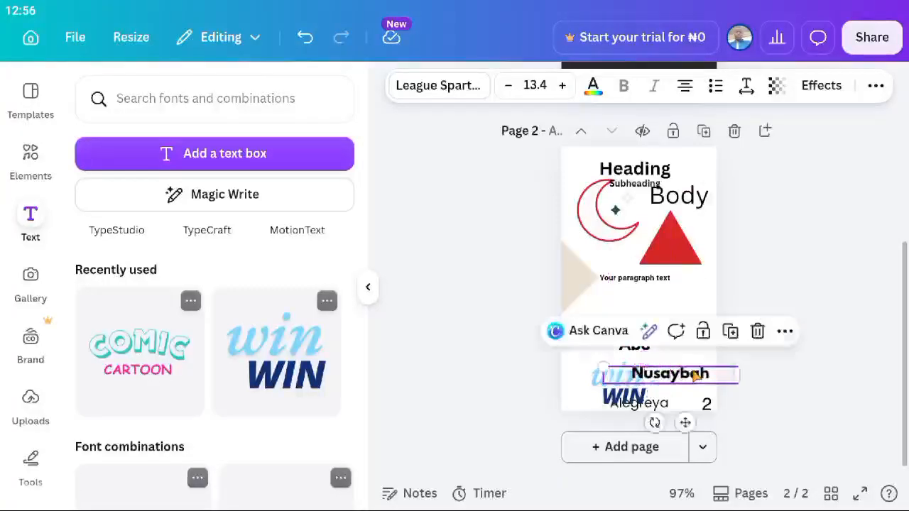
key(Delete)
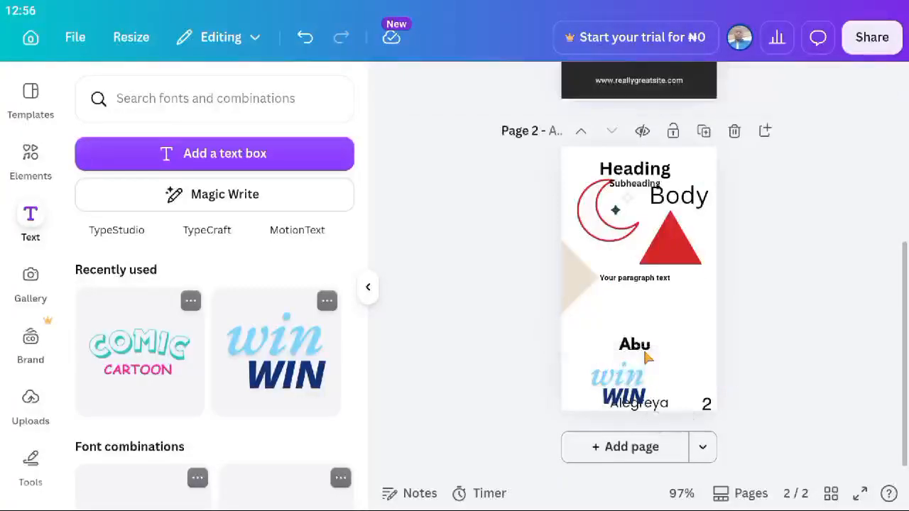
click(639, 349)
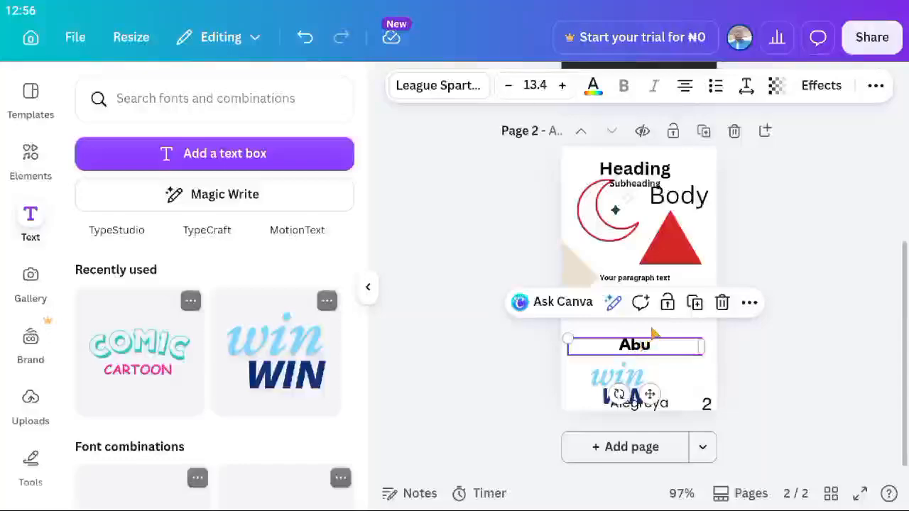
Paste the copied name text box onto page 2 from the Abu box's options.
click(749, 304)
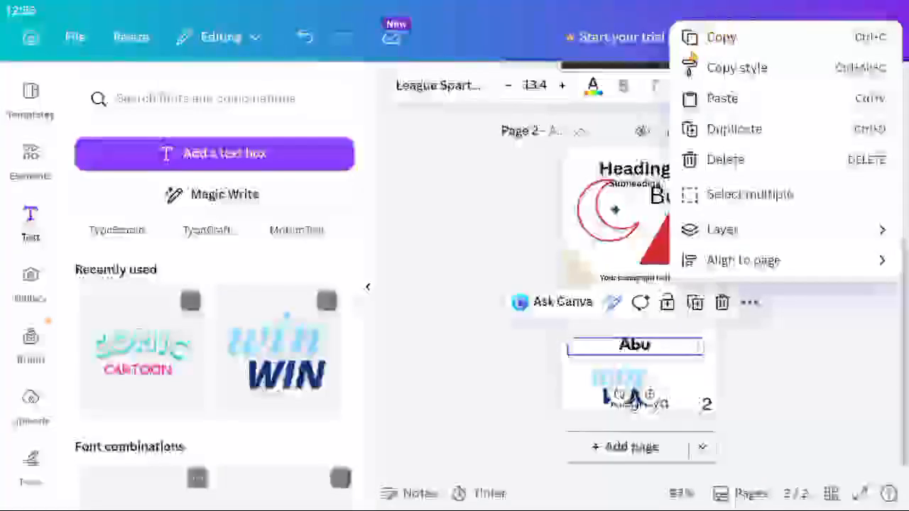
scroll(736, 98, down, 3)
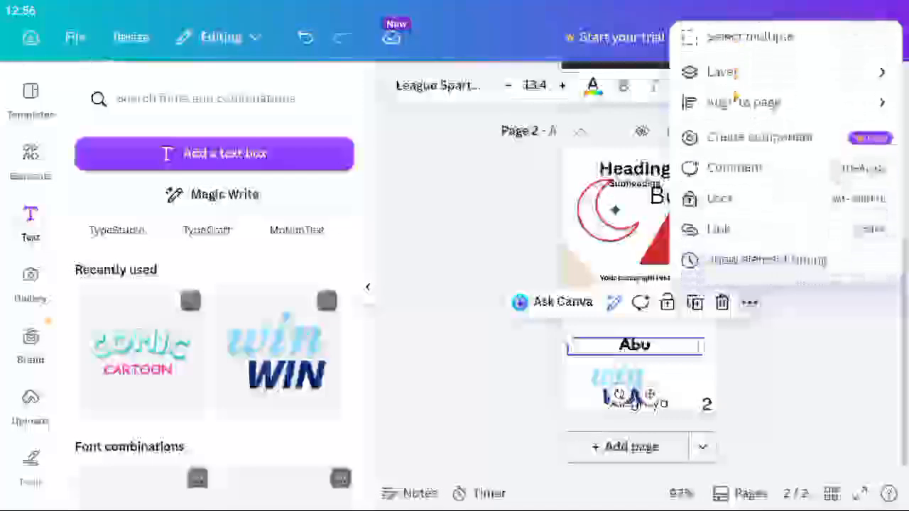
scroll(735, 103, up, 2)
scroll(735, 103, up, 2)
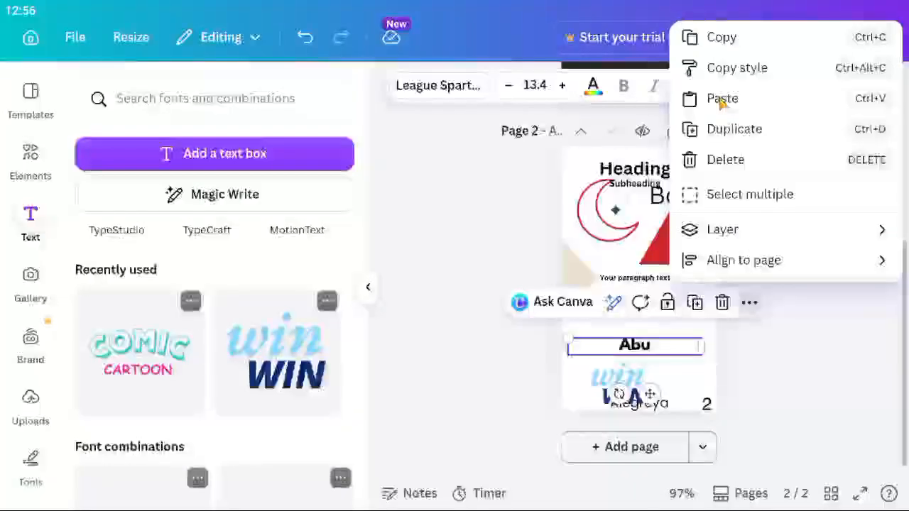
click(722, 99)
scroll(669, 248, down, 3)
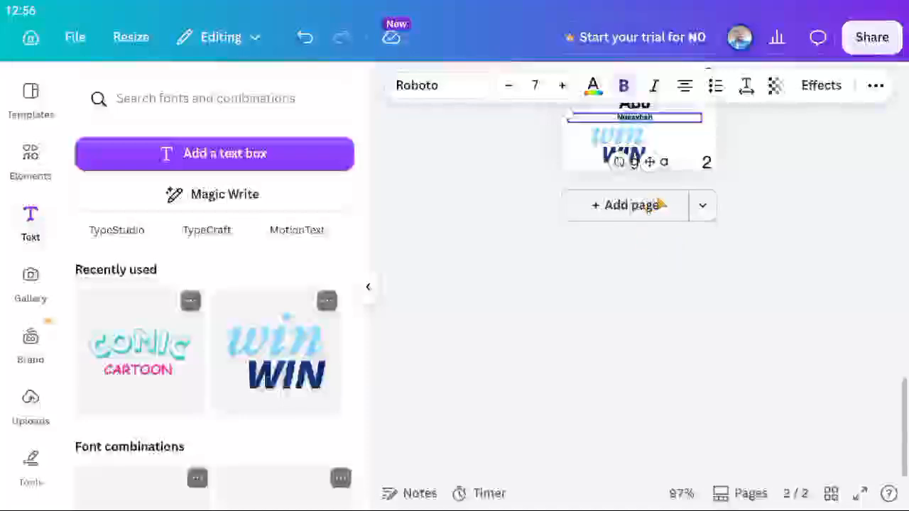
scroll(554, 288, up, 3)
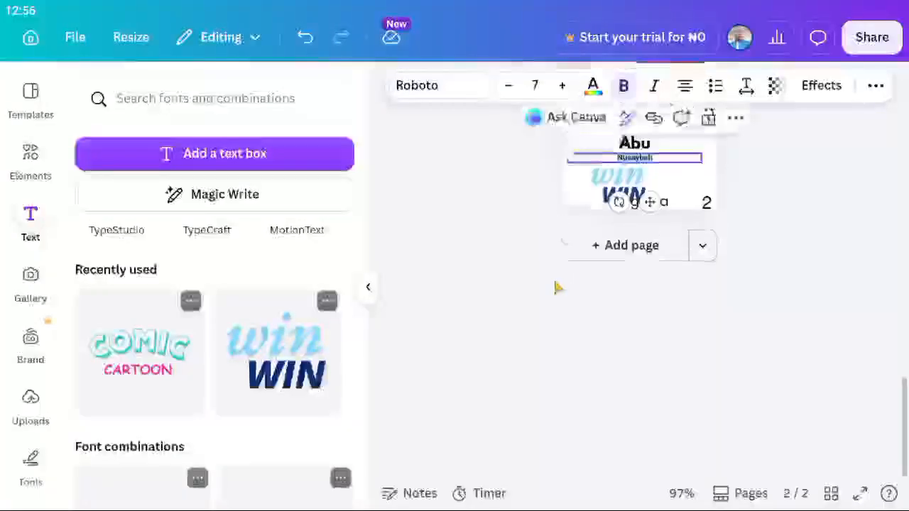
Place the pasted Nusaybah box above Abu, enlarge it to size 14.5, and narrow it.
click(643, 392)
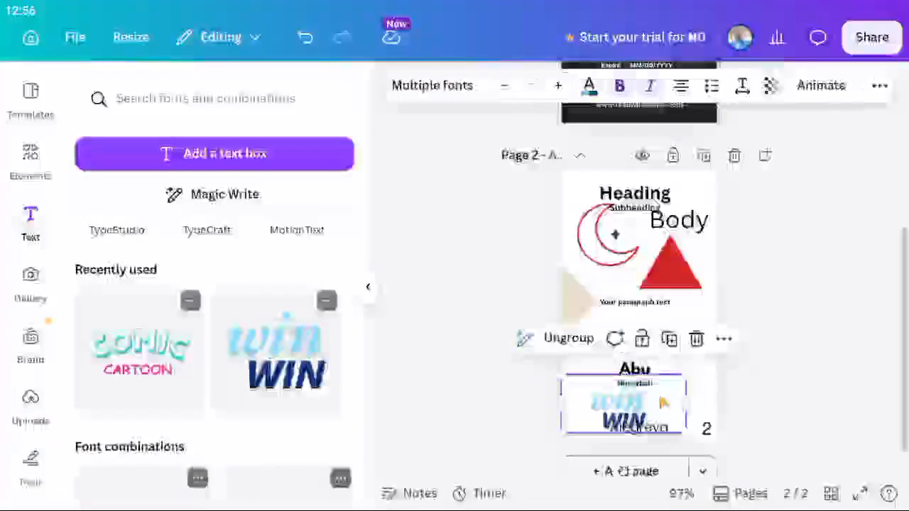
click(637, 383)
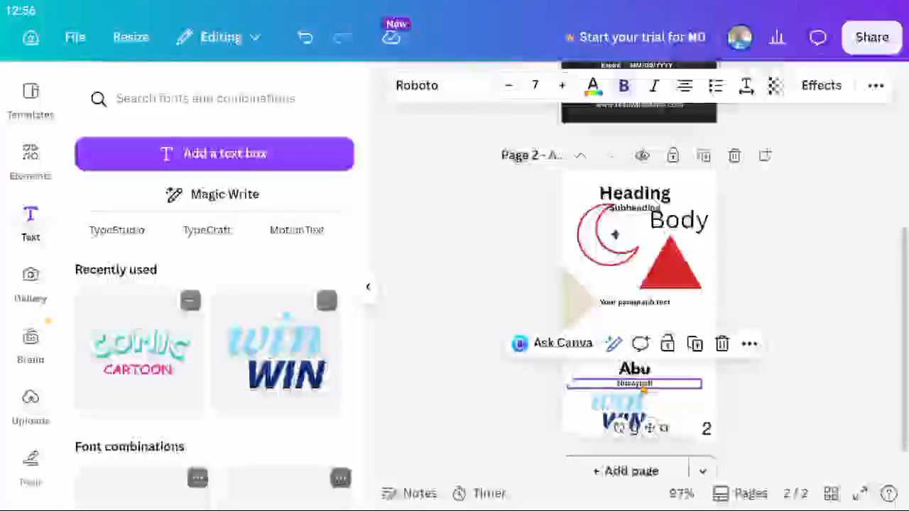
drag(638, 383, 662, 357)
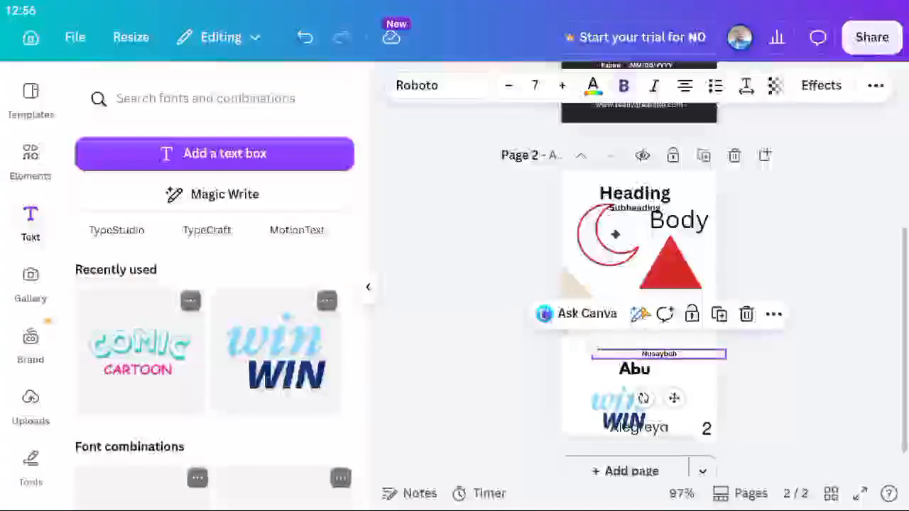
drag(595, 354, 522, 346)
drag(526, 314, 524, 314)
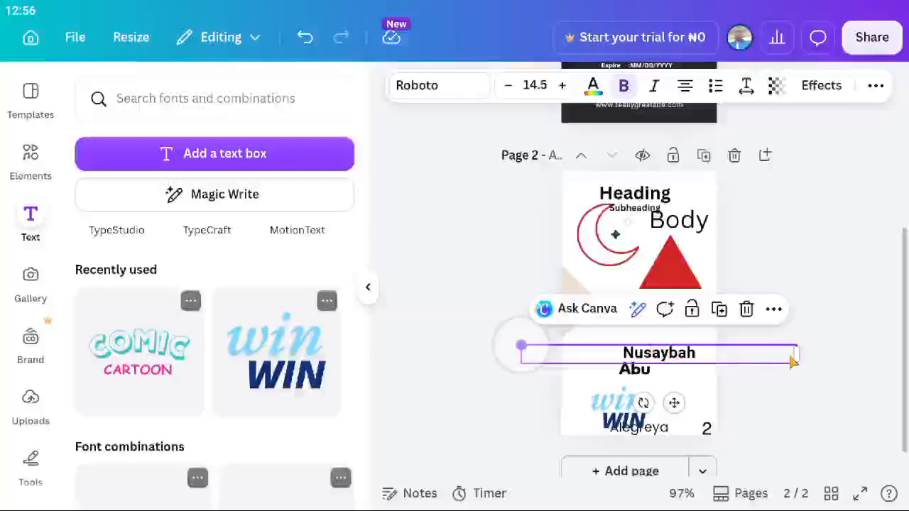
drag(797, 357, 690, 354)
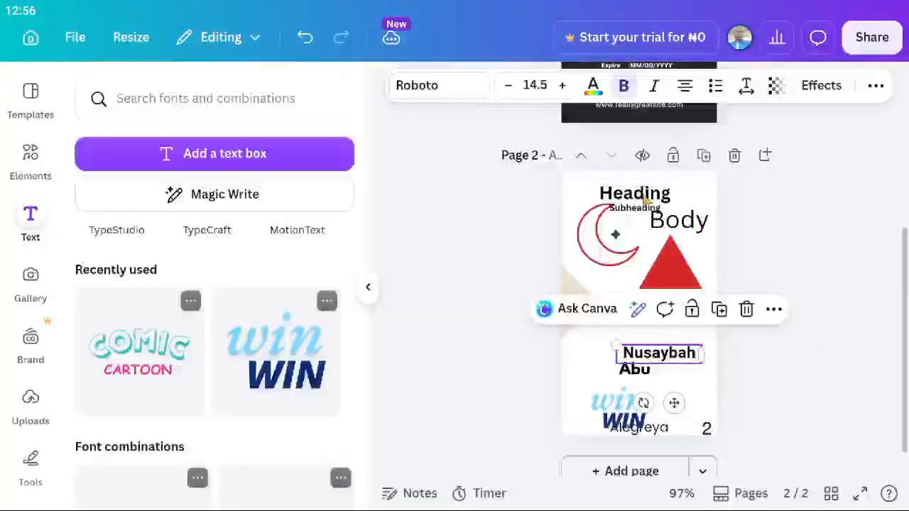
Set Nusaybah in Anton and move Abu beside it on one line, narrowing its box.
click(458, 88)
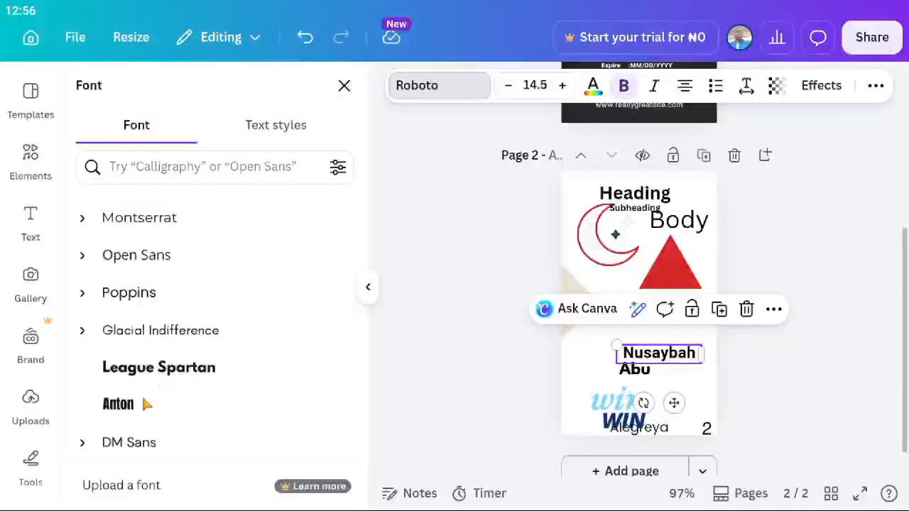
click(135, 404)
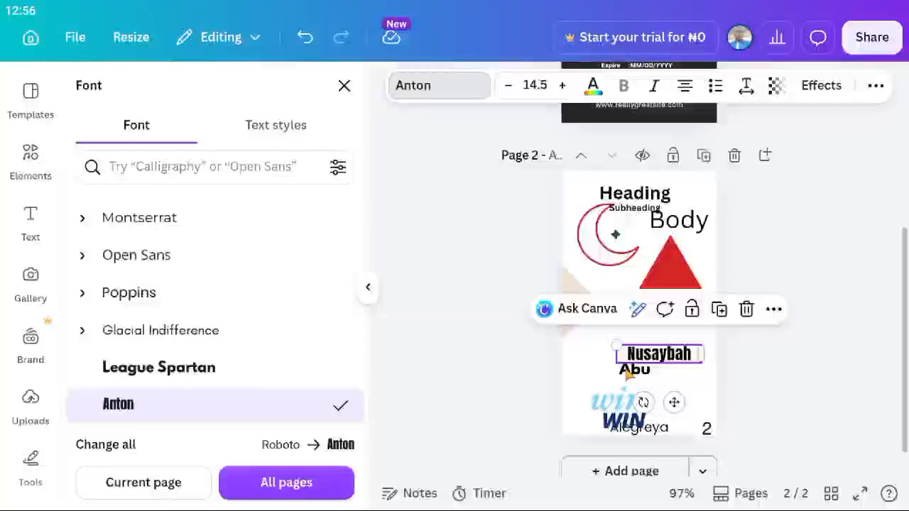
click(629, 372)
drag(630, 375, 612, 359)
drag(688, 363, 608, 359)
click(647, 374)
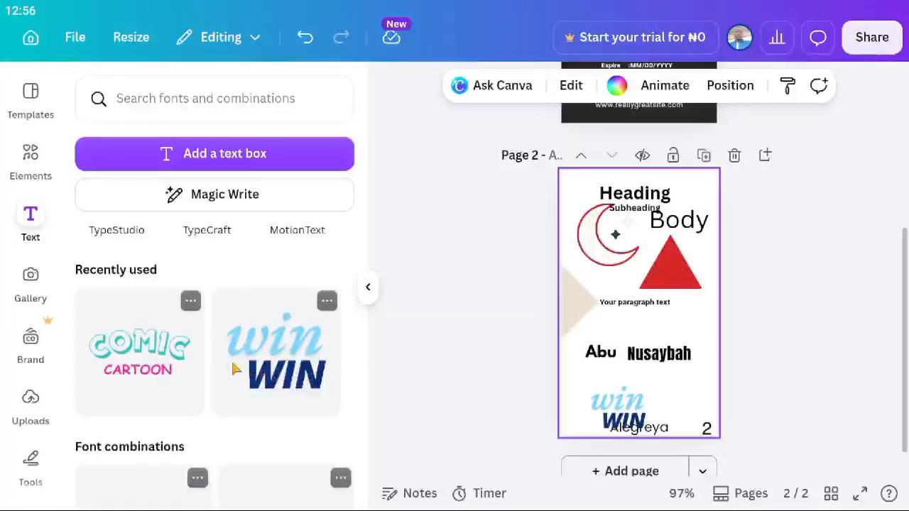
Scroll the Text panel, then open the Gallery of recent media and its source options.
scroll(236, 369, down, 5)
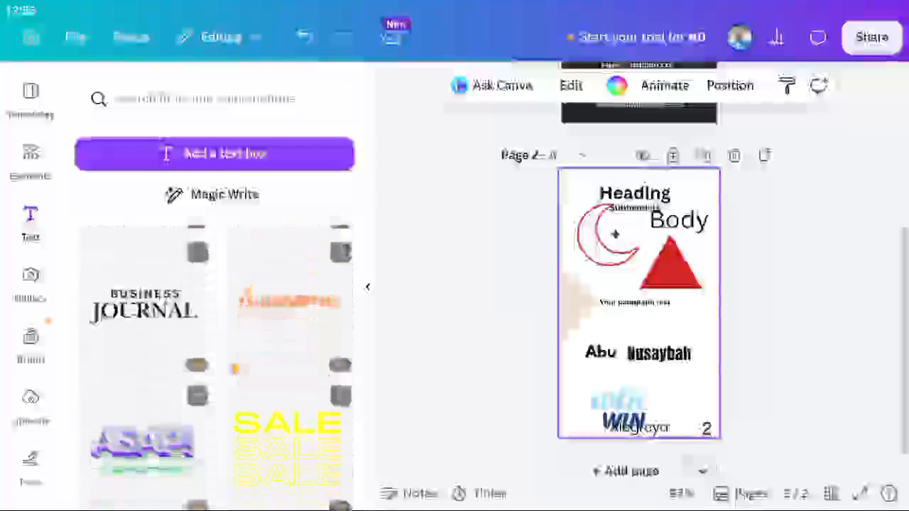
scroll(220, 356, down, 10)
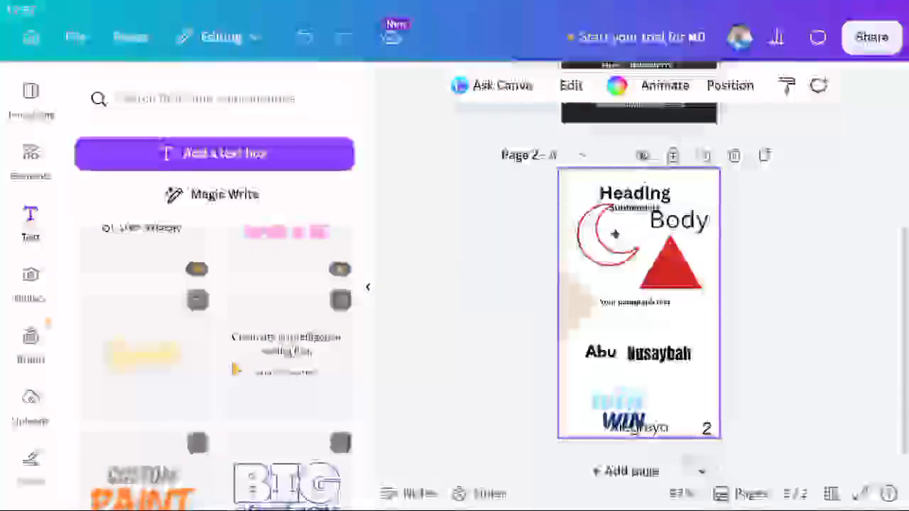
scroll(236, 369, up, 5)
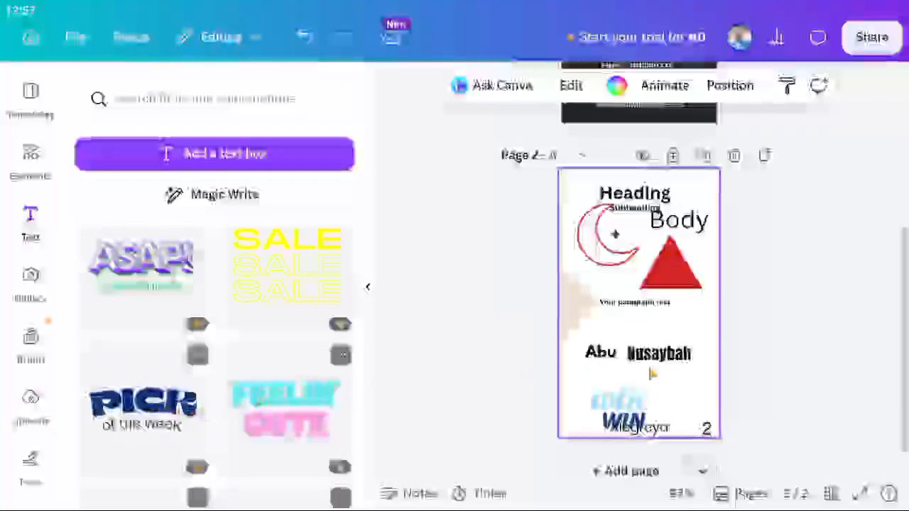
scroll(256, 399, down, 5)
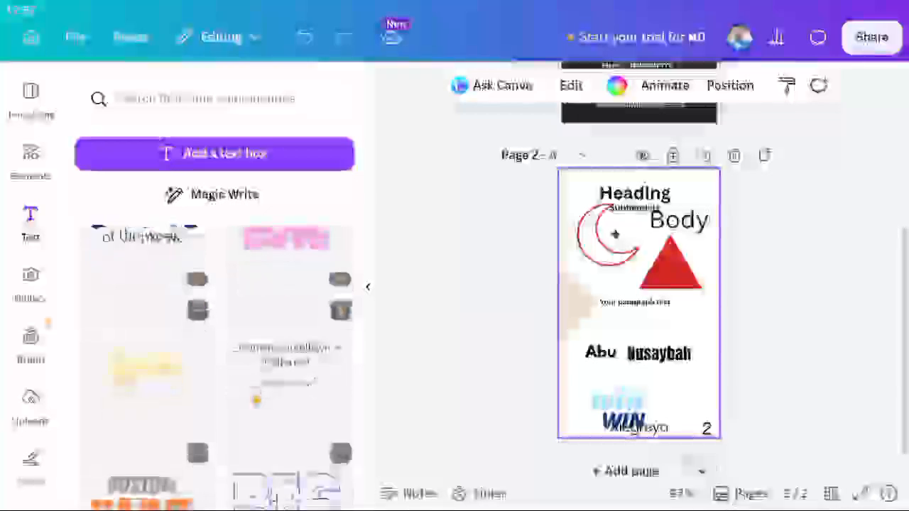
scroll(257, 400, down, 4)
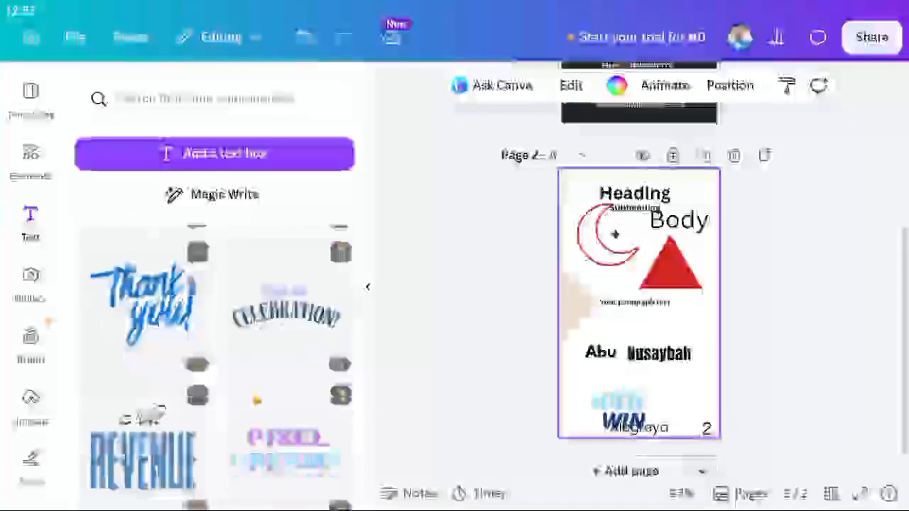
scroll(263, 377, down, 5)
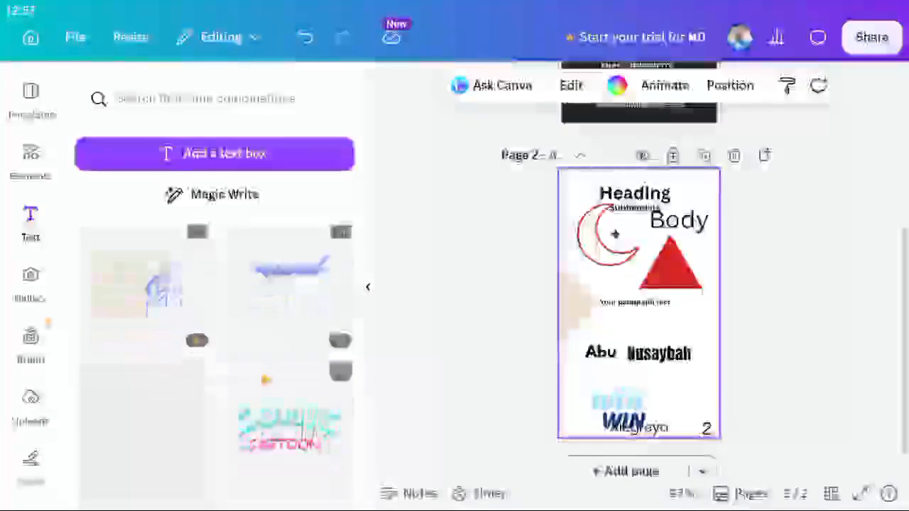
click(34, 296)
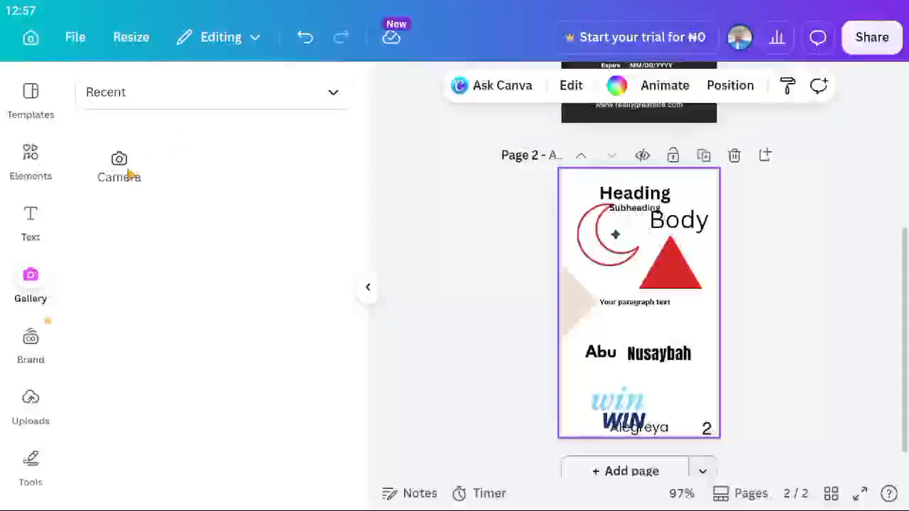
click(333, 93)
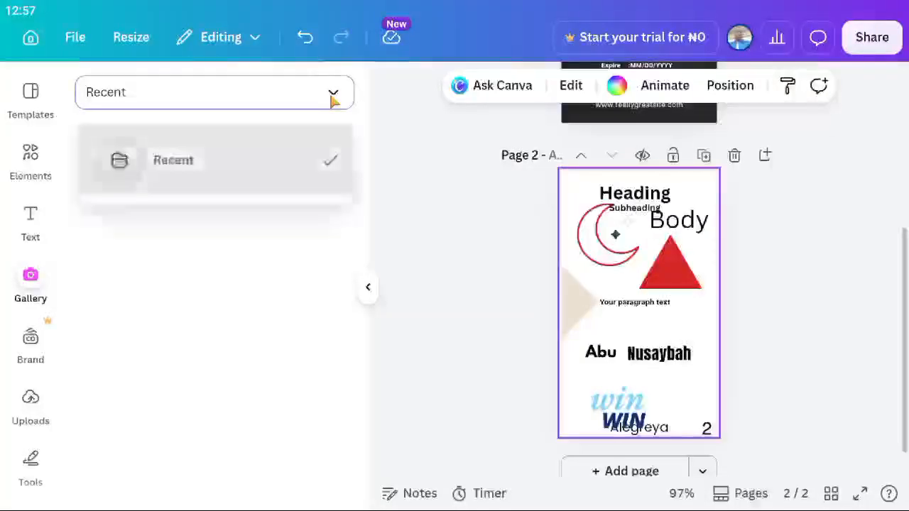
click(334, 96)
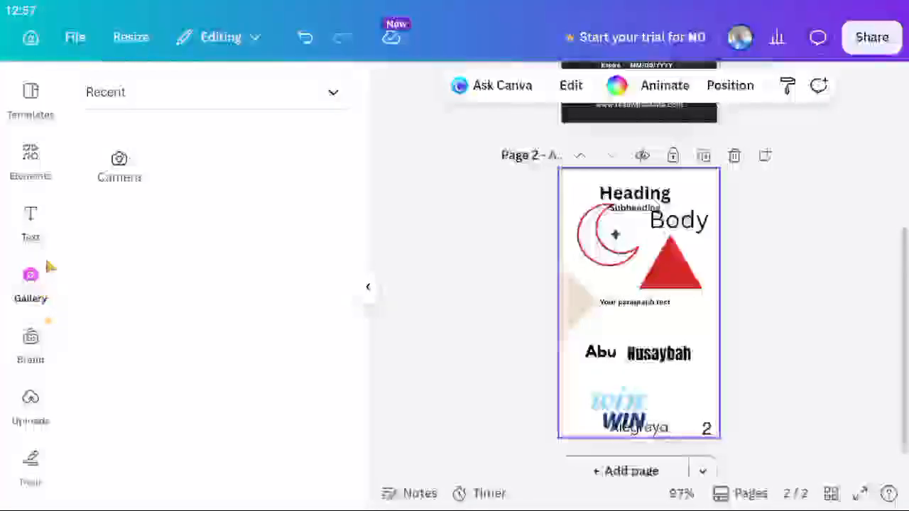
Cancel the camera photo capture and show the Brand assets with the beige, green and red palette.
click(118, 175)
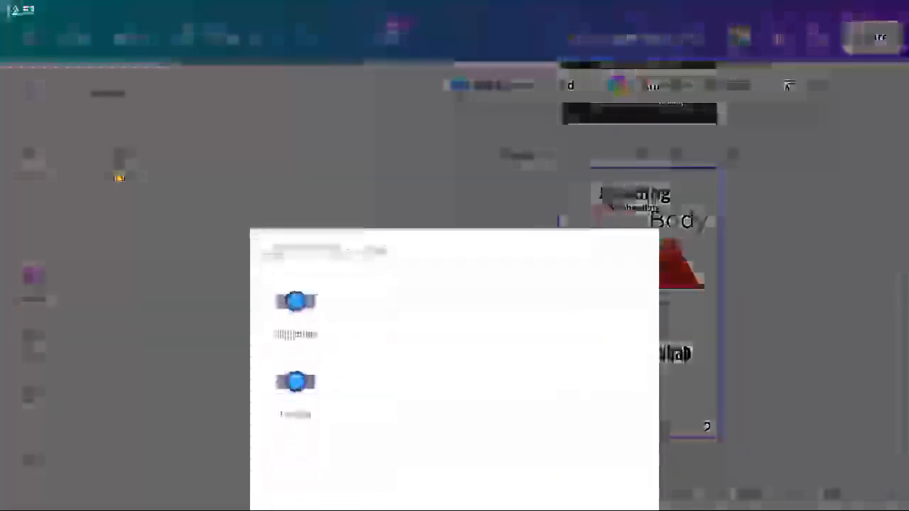
click(234, 205)
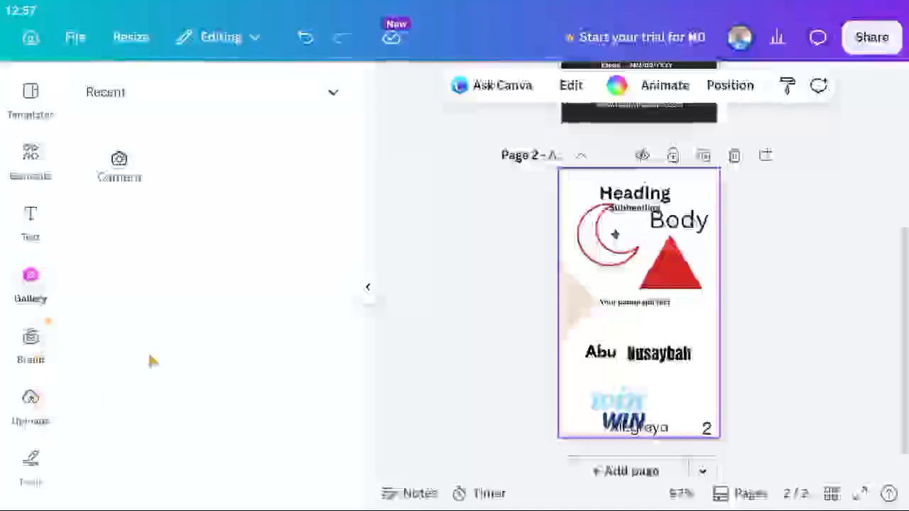
click(46, 340)
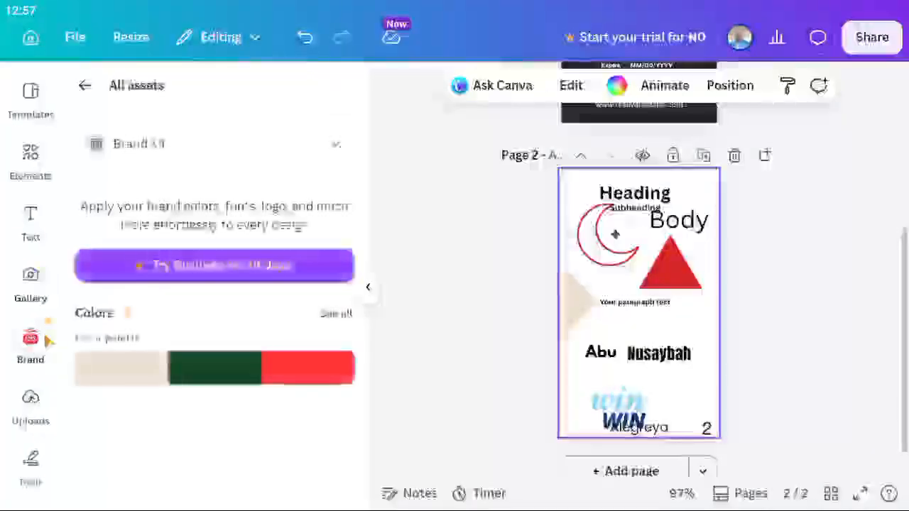
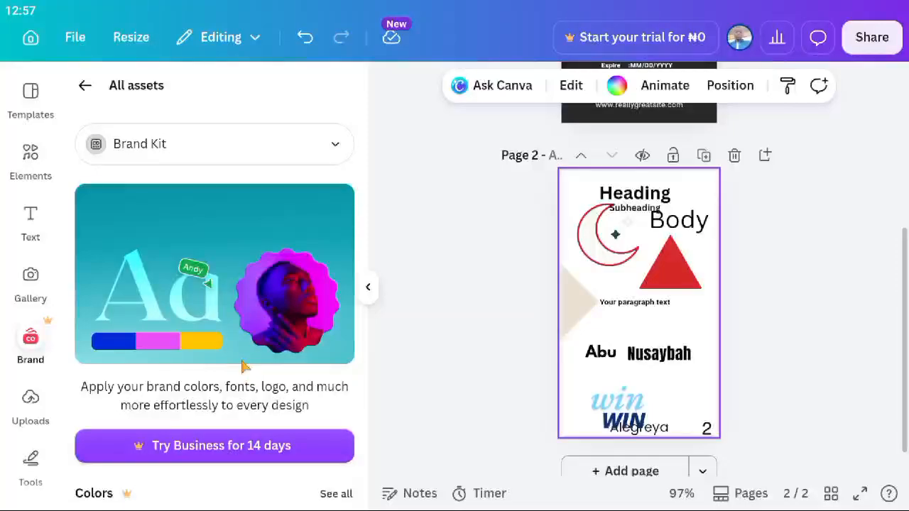
Open the Uploads panel beside page 2 to see file uploads and folders.
click(32, 401)
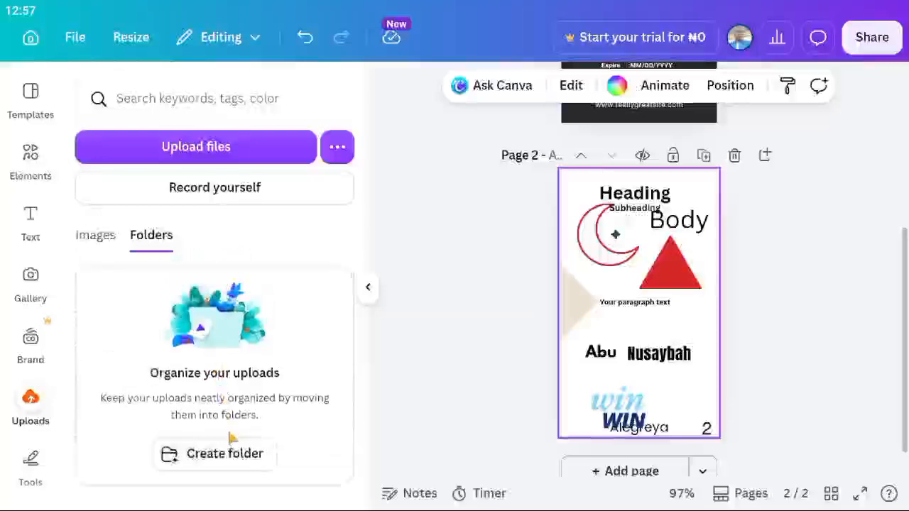
click(202, 154)
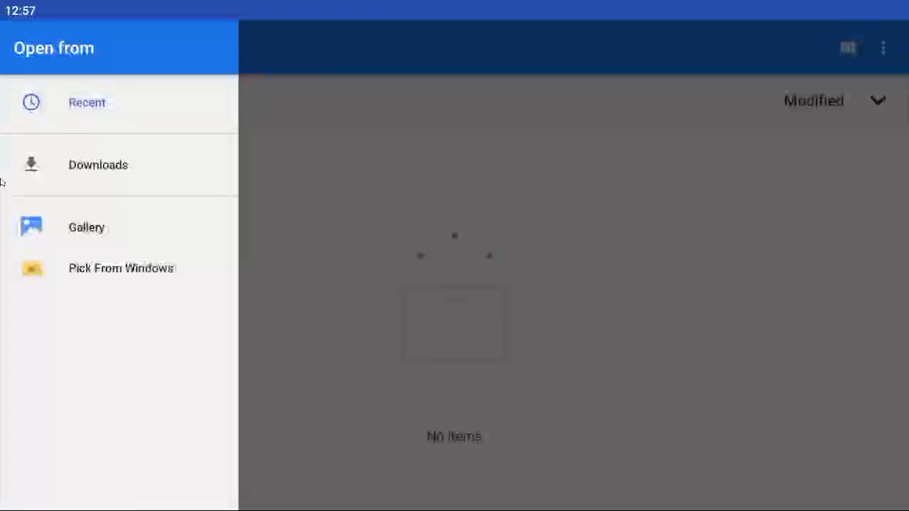
click(107, 172)
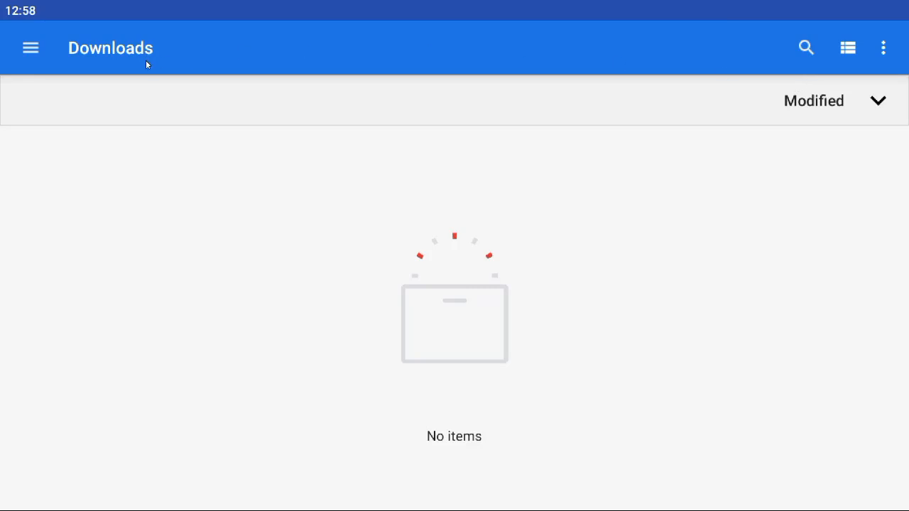
click(36, 54)
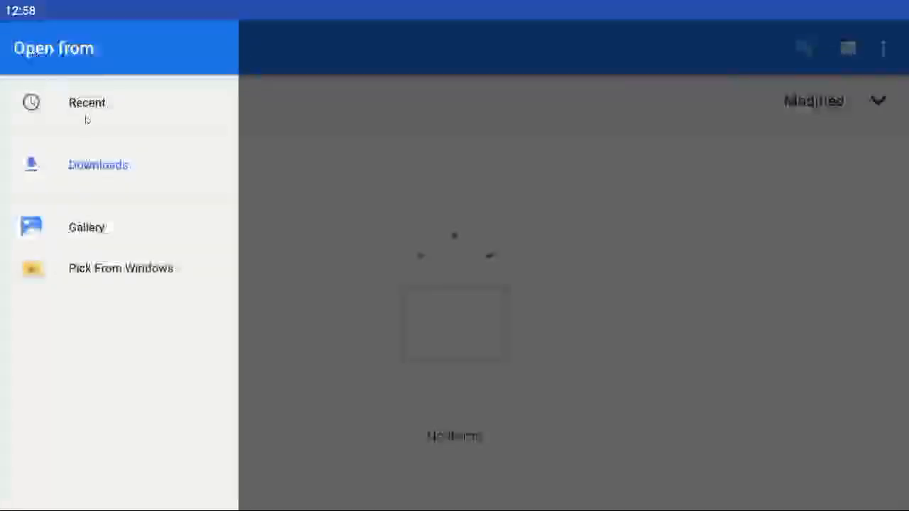
click(91, 115)
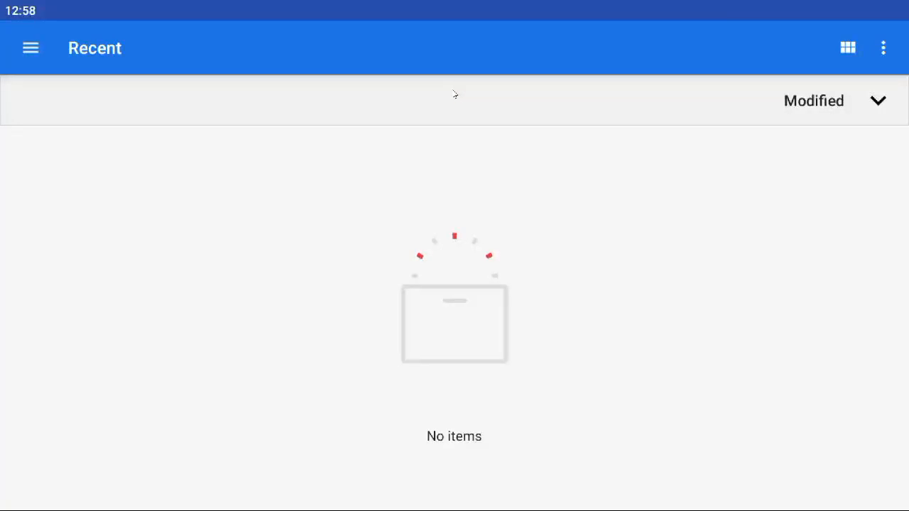
key(Escape)
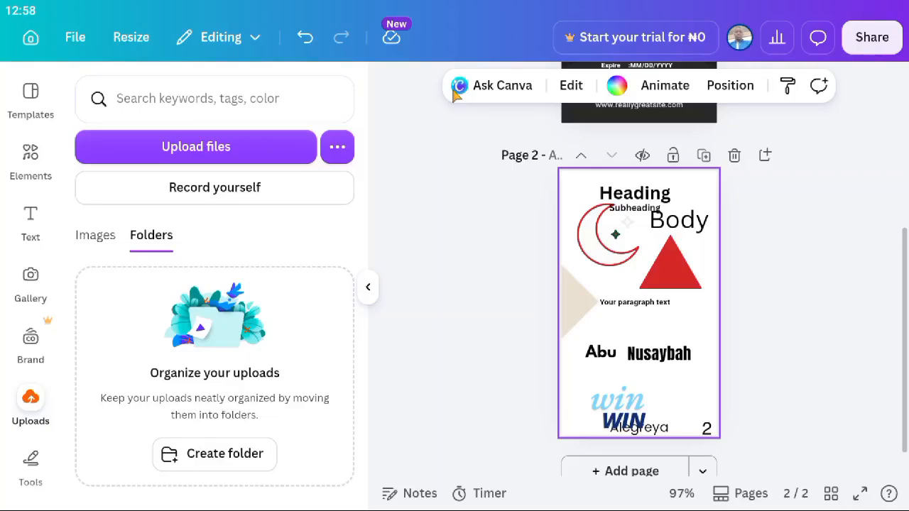
Show the previously uploaded images in the Uploads Images tab.
click(100, 238)
scroll(197, 317, down, 2)
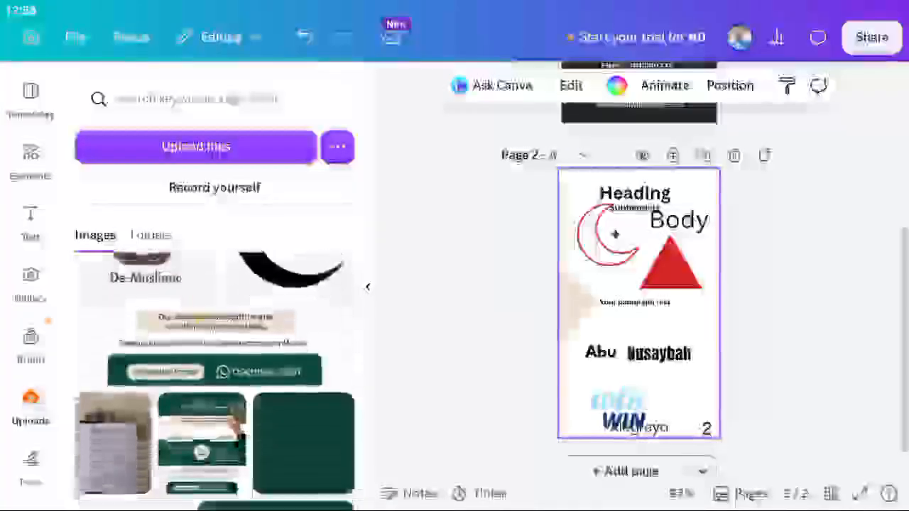
scroll(213, 380, up, 2)
scroll(213, 380, down, 4)
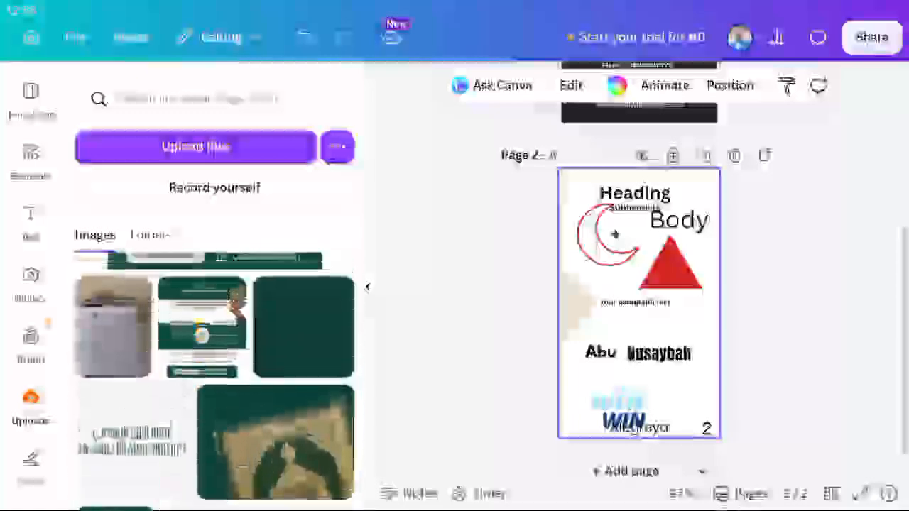
scroll(214, 384, up, 3)
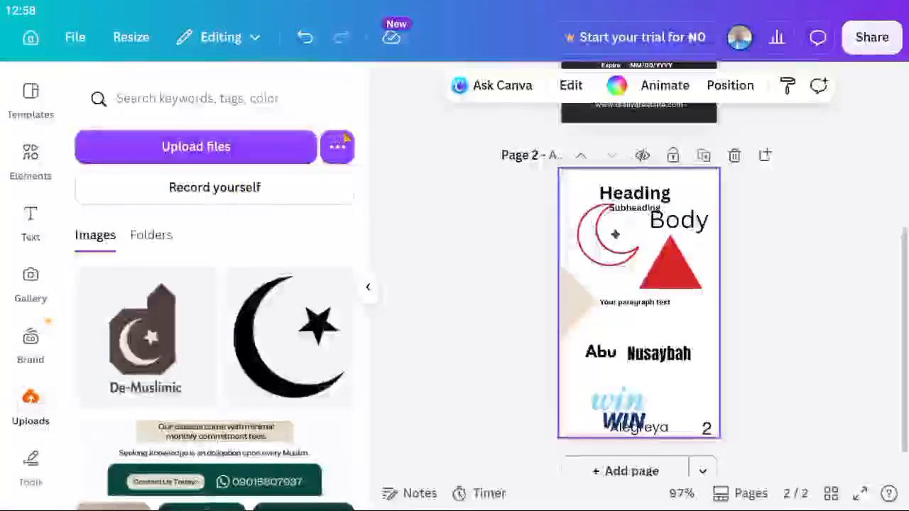
Bring up Upload options and browse apps like Google Drive, YouTube, Mailchimp and Salesforce.
click(337, 148)
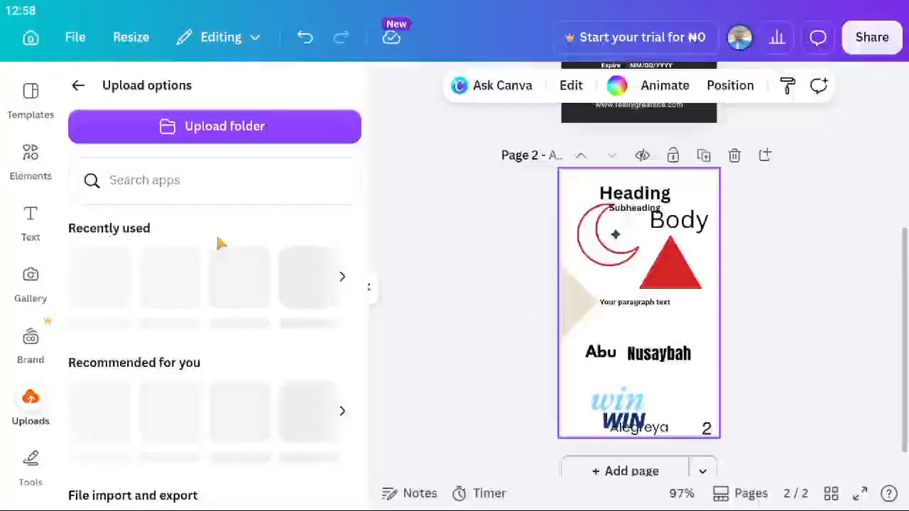
scroll(220, 243, down, 3)
scroll(220, 242, up, 3)
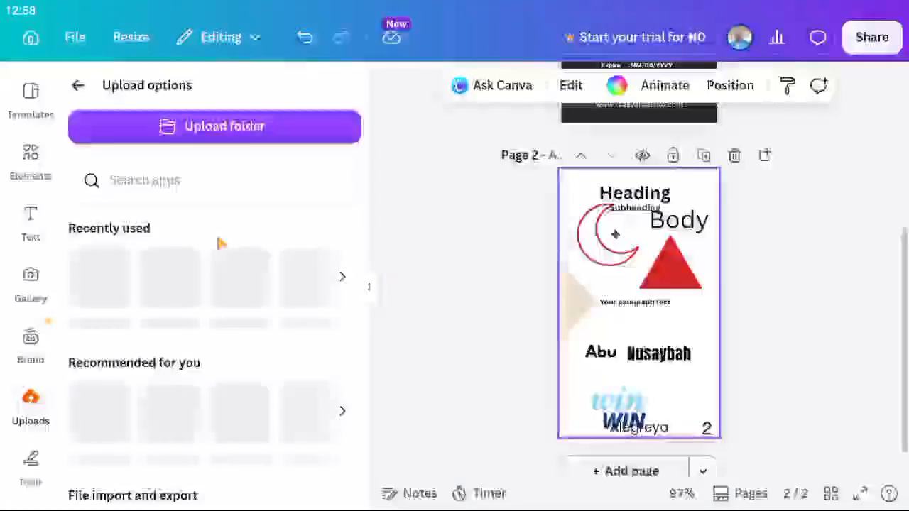
scroll(219, 305, down, 5)
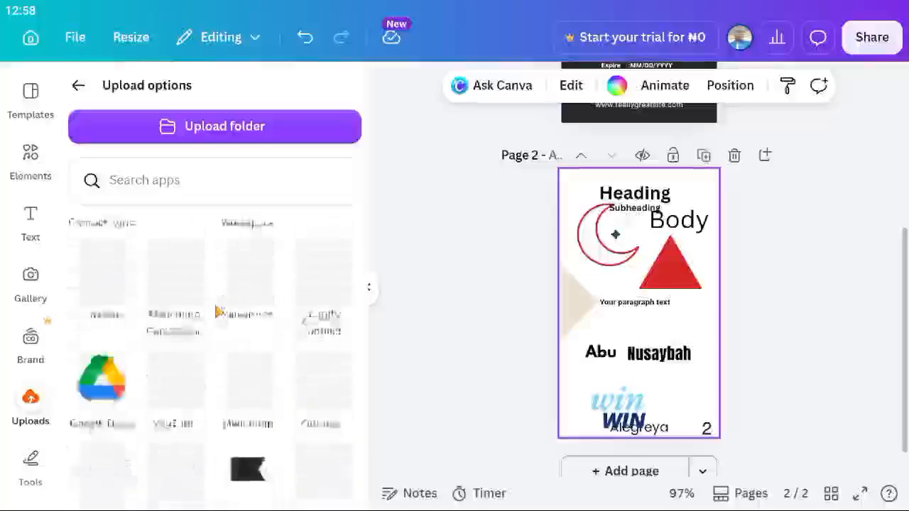
scroll(217, 312, up, 2)
scroll(139, 433, down, 2)
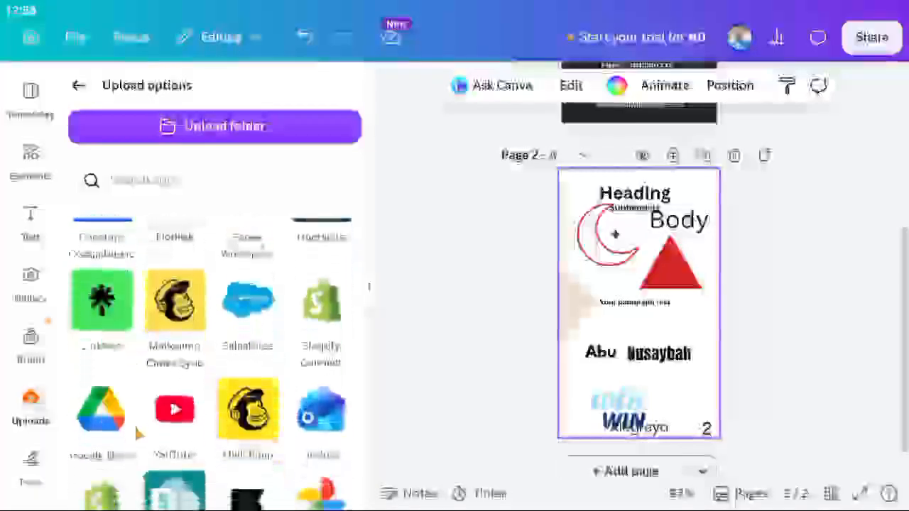
scroll(139, 434, down, 3)
scroll(253, 383, up, 4)
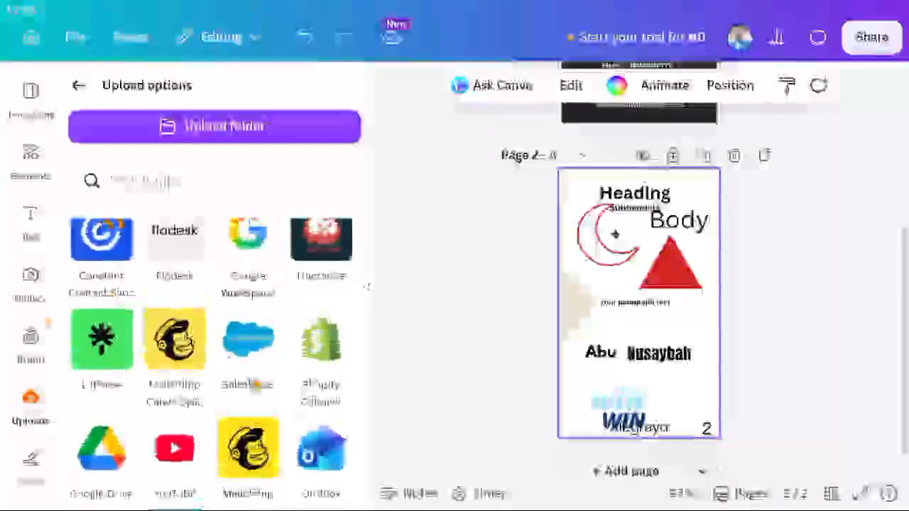
scroll(248, 383, down, 10)
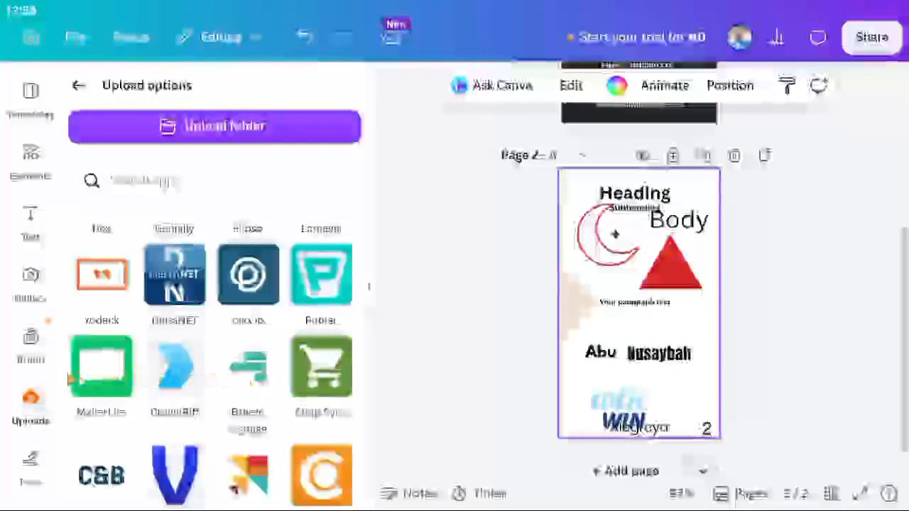
scroll(32, 389, down, 5)
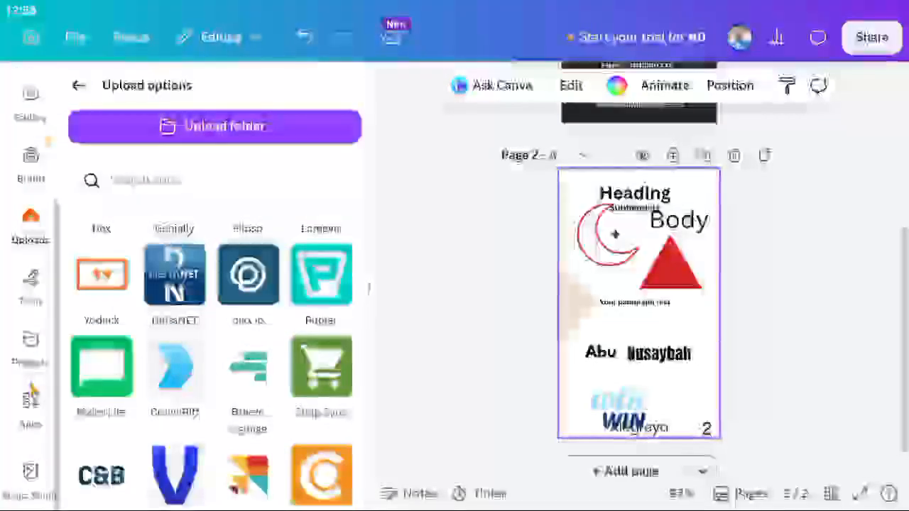
scroll(213, 361, down, 3)
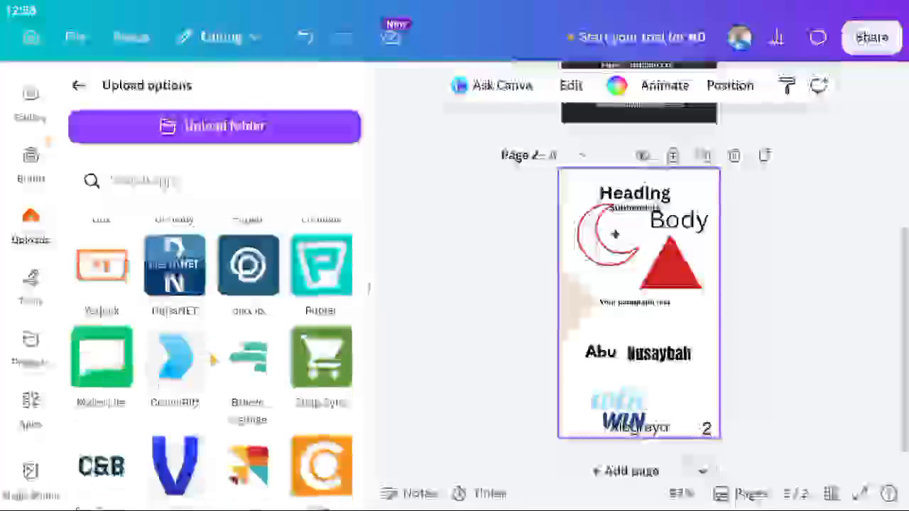
scroll(213, 360, down, 6)
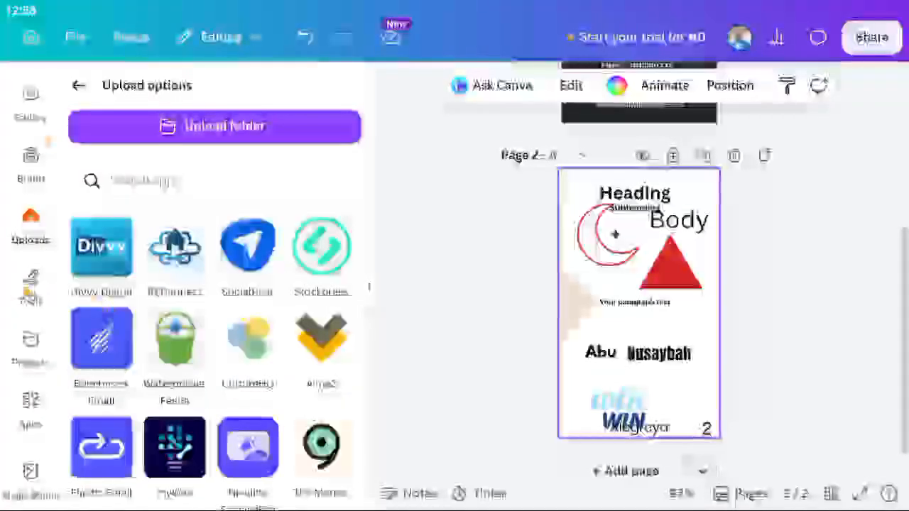
Draw two short blue pen strokes below the paragraph text on page 2.
click(30, 287)
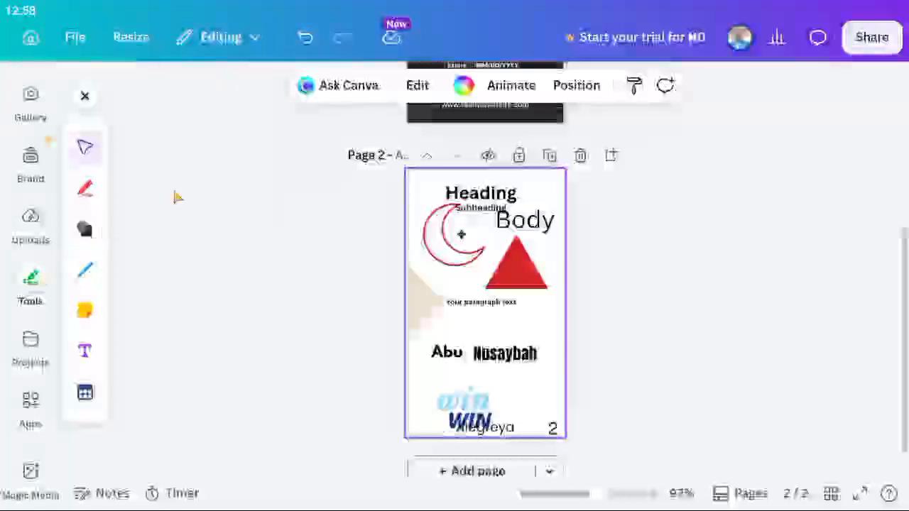
click(85, 188)
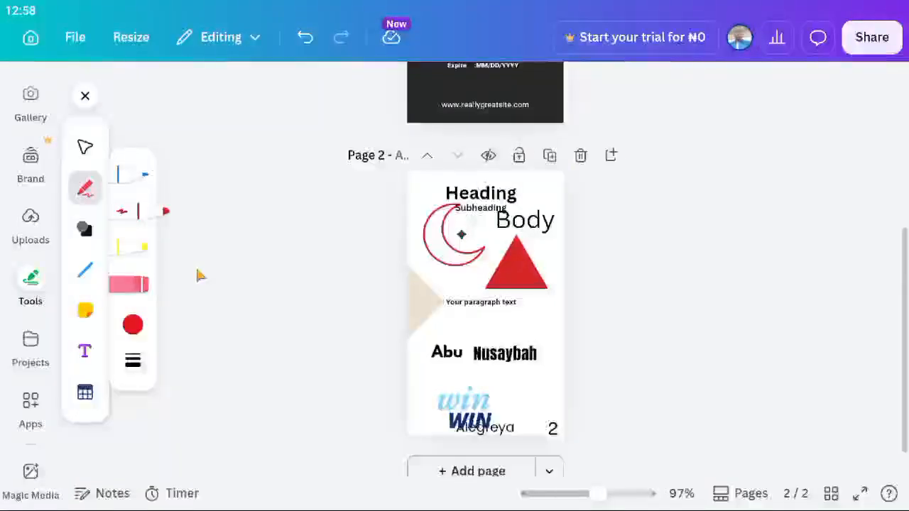
click(135, 182)
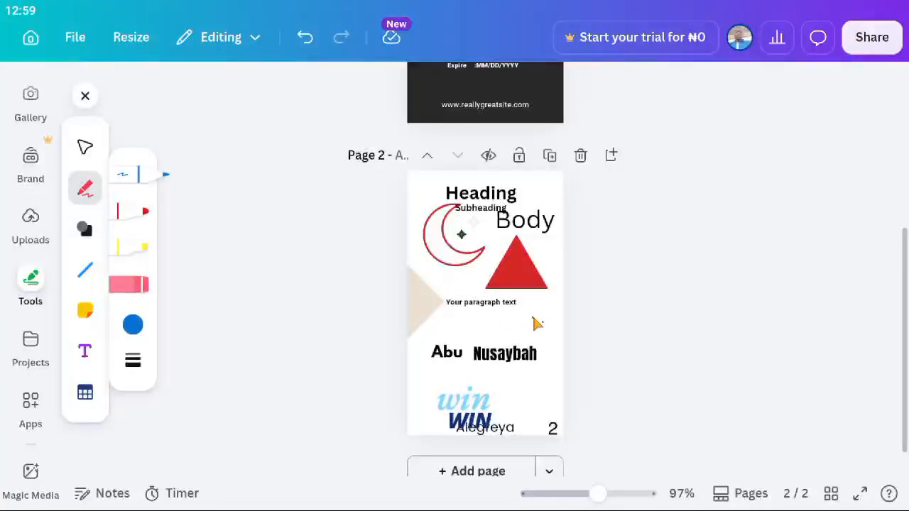
drag(533, 319, 533, 333)
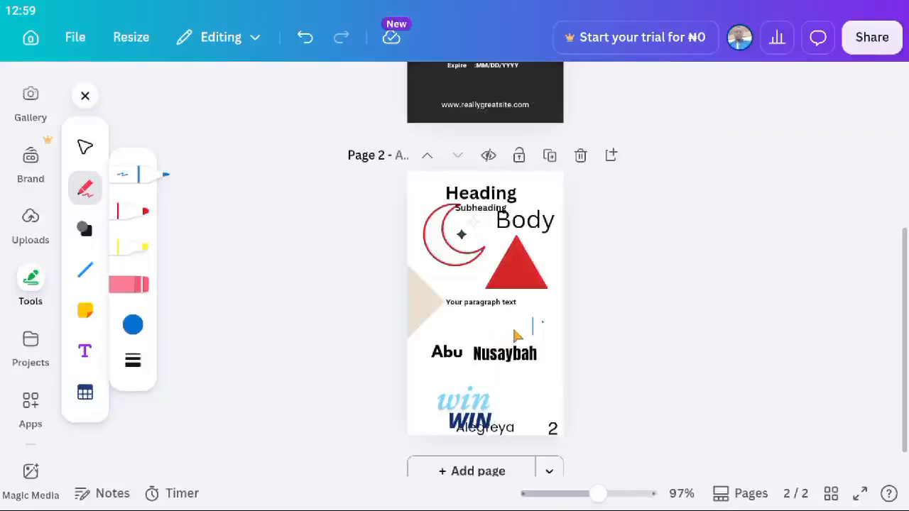
drag(517, 317, 506, 317)
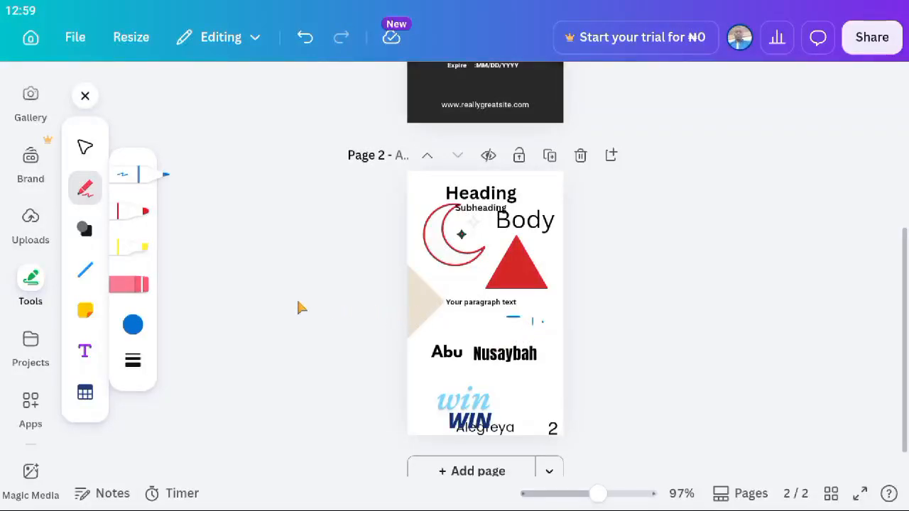
Draw red marker lines beside the bold name and along the triangle's left edge.
click(138, 218)
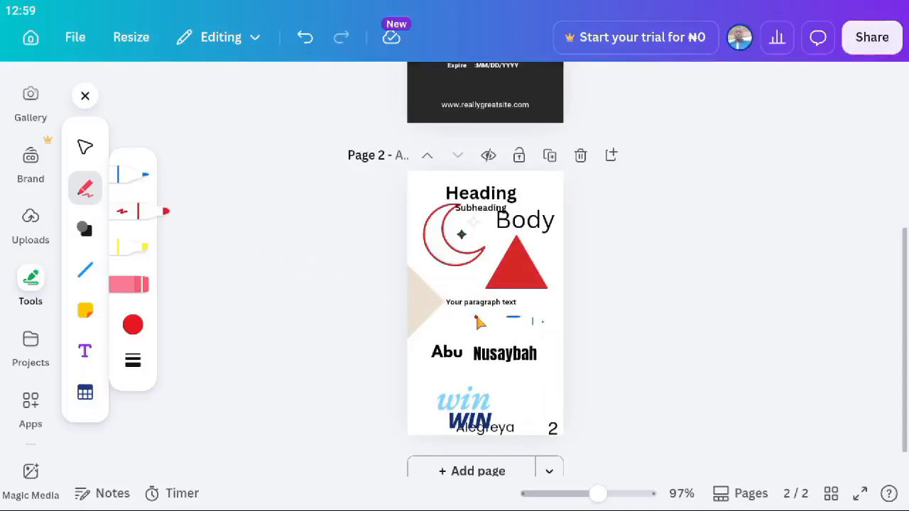
drag(475, 318, 475, 361)
drag(490, 267, 488, 287)
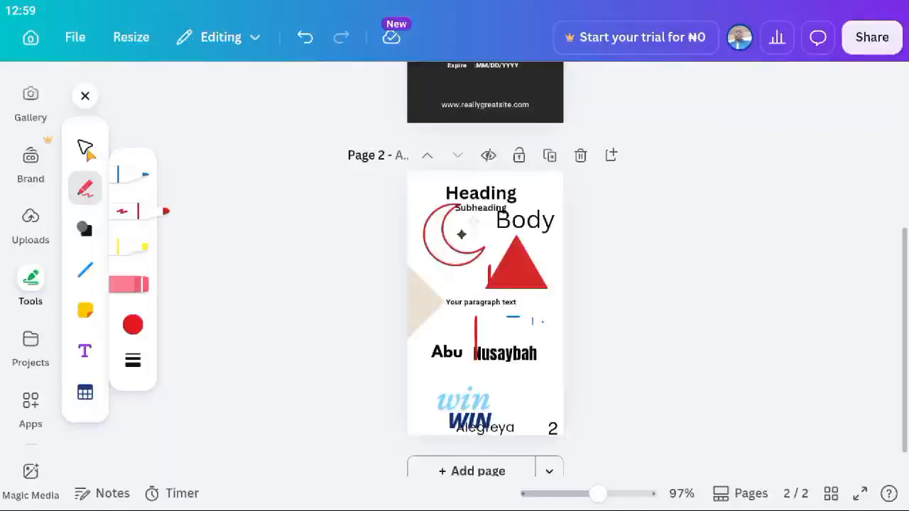
Select the red drawn line and look at the Projects panel's filter choices.
click(85, 147)
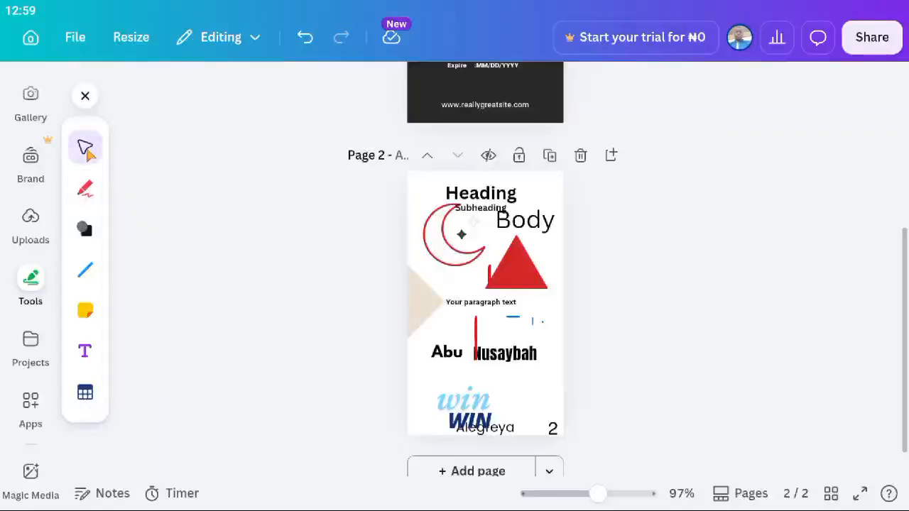
click(477, 333)
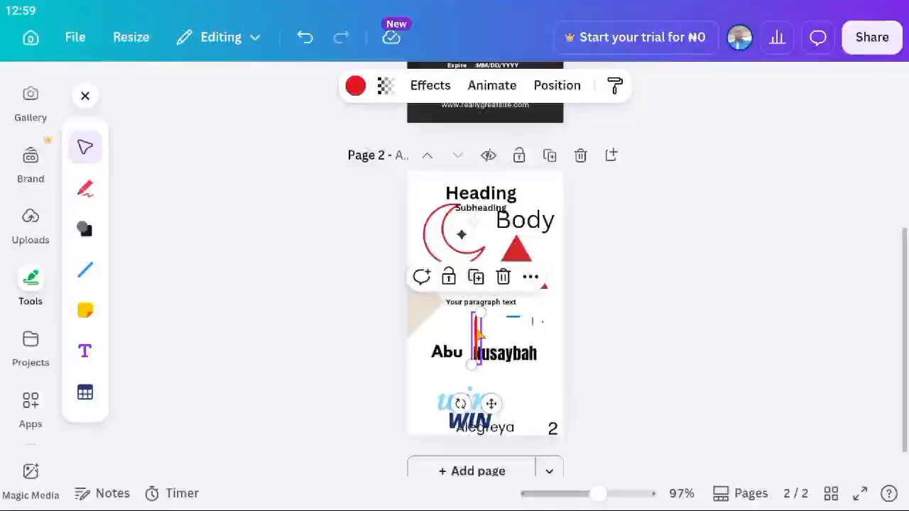
click(30, 346)
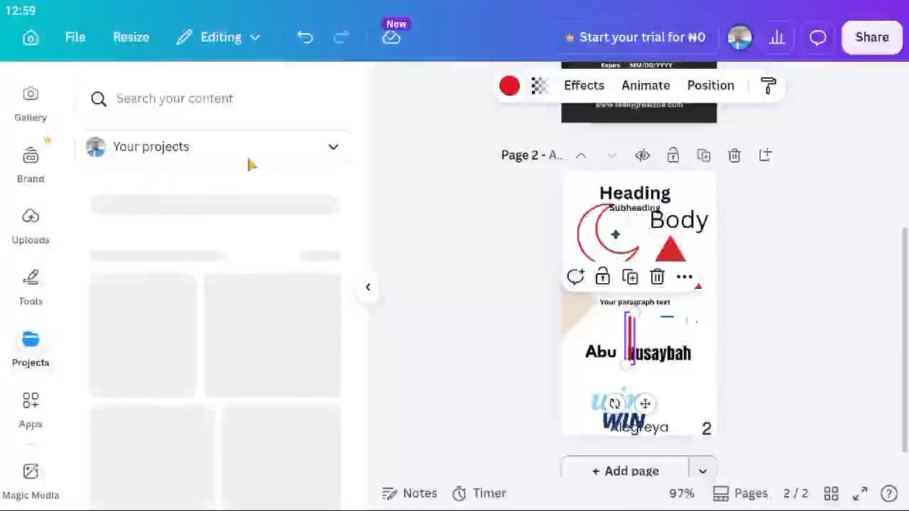
click(331, 148)
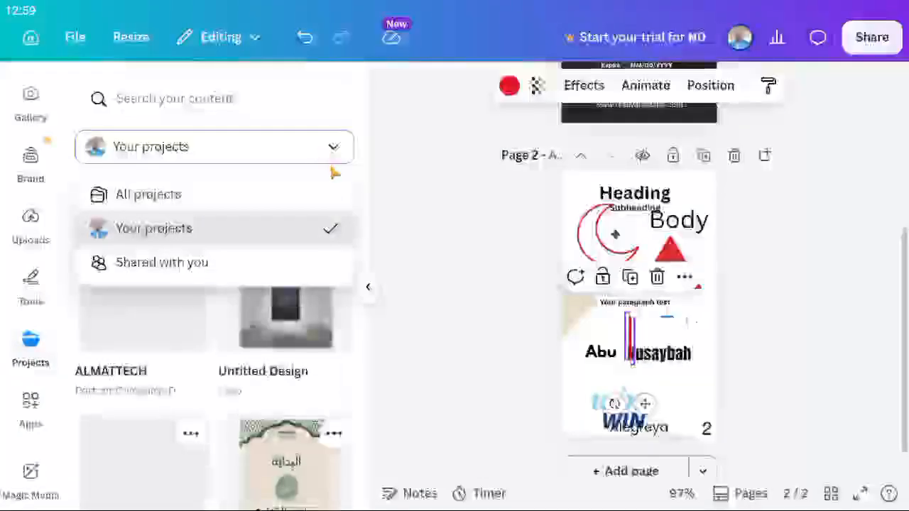
click(365, 183)
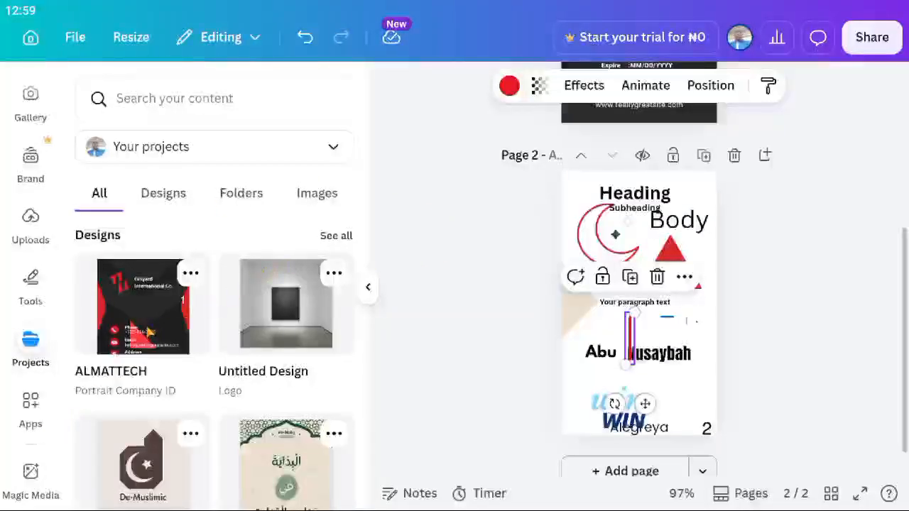
Browse the Apps panel, then collapse the side panel.
click(32, 408)
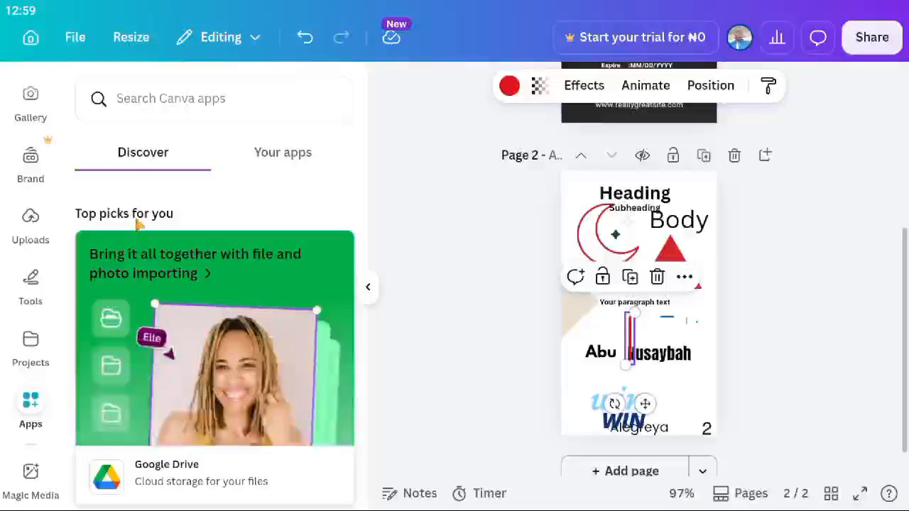
scroll(177, 298, down, 5)
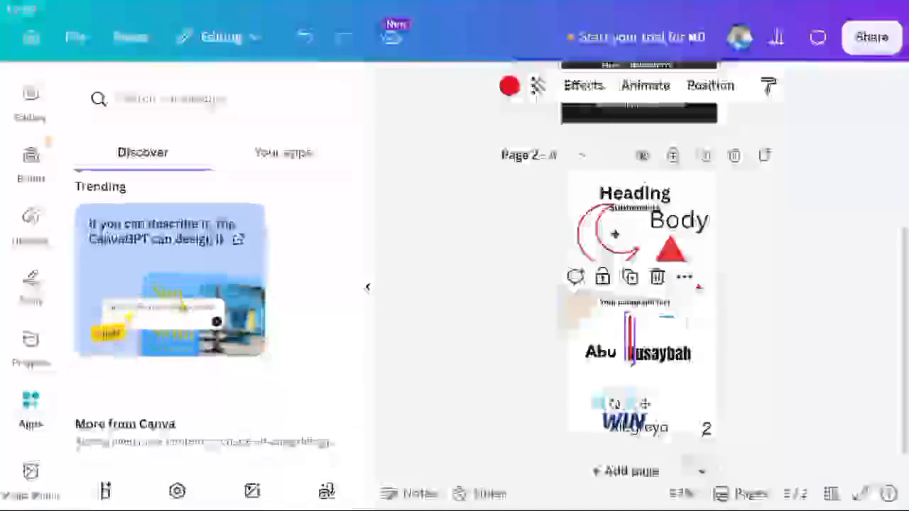
scroll(213, 299, down, 3)
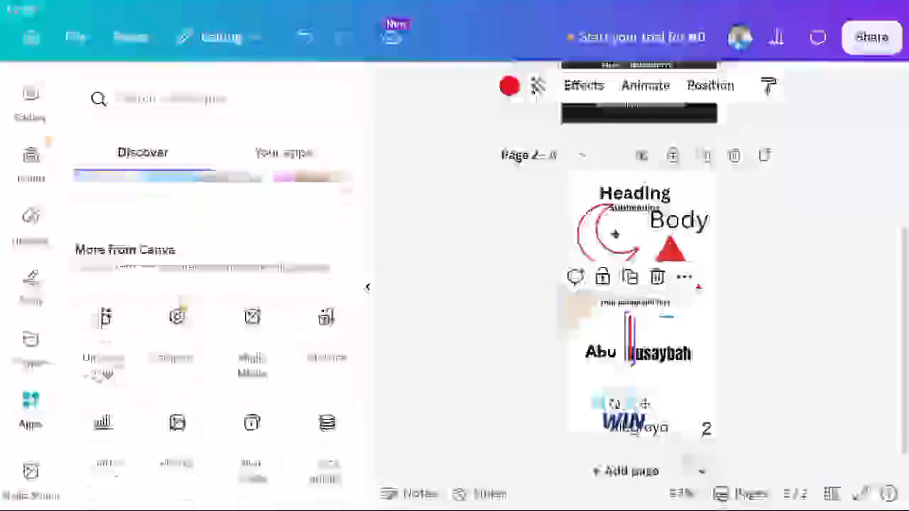
scroll(213, 298, down, 2)
scroll(214, 298, down, 4)
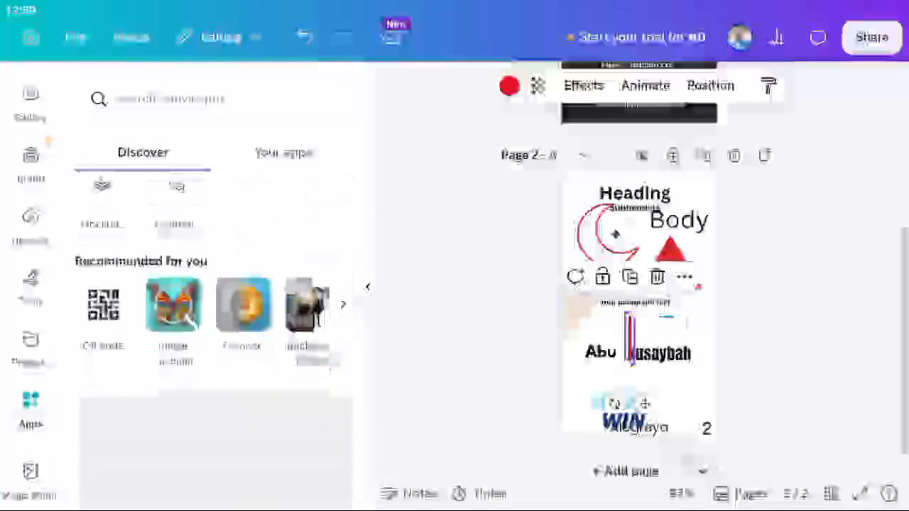
scroll(213, 320, up, 5)
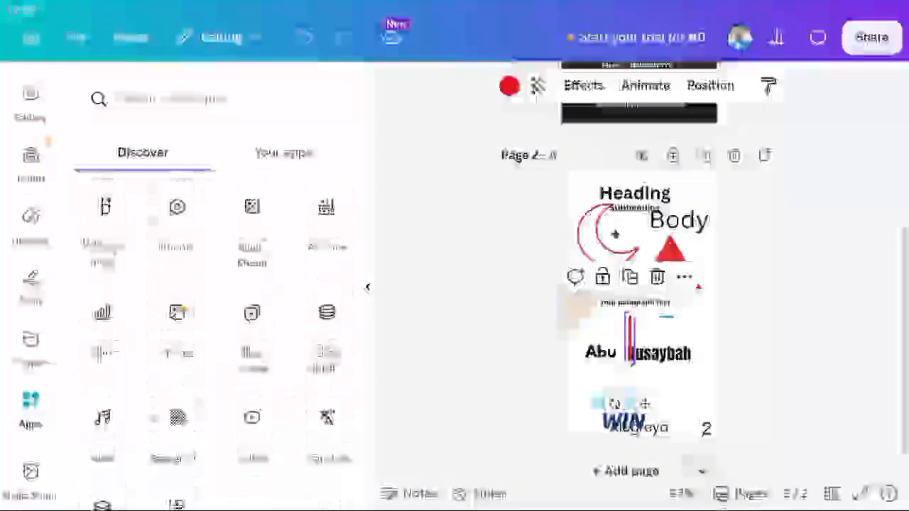
scroll(213, 320, down, 3)
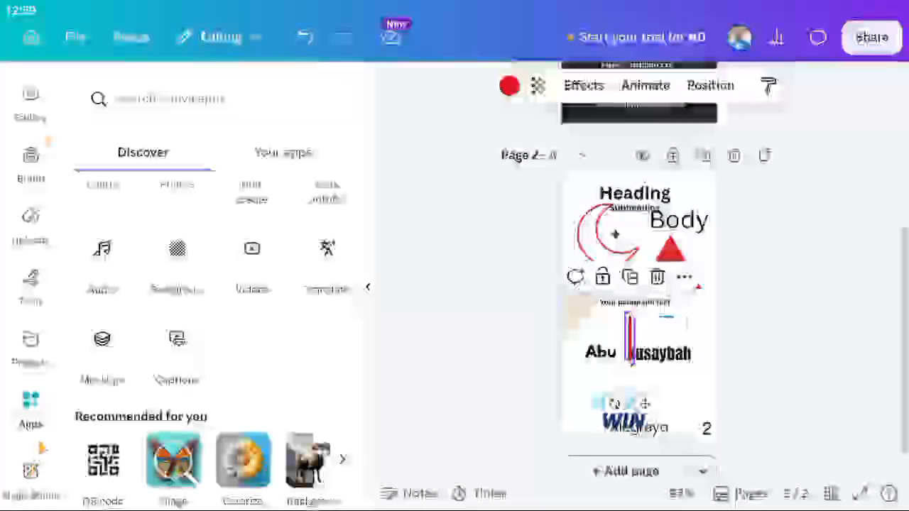
scroll(30, 284, up, 3)
scroll(31, 284, up, 2)
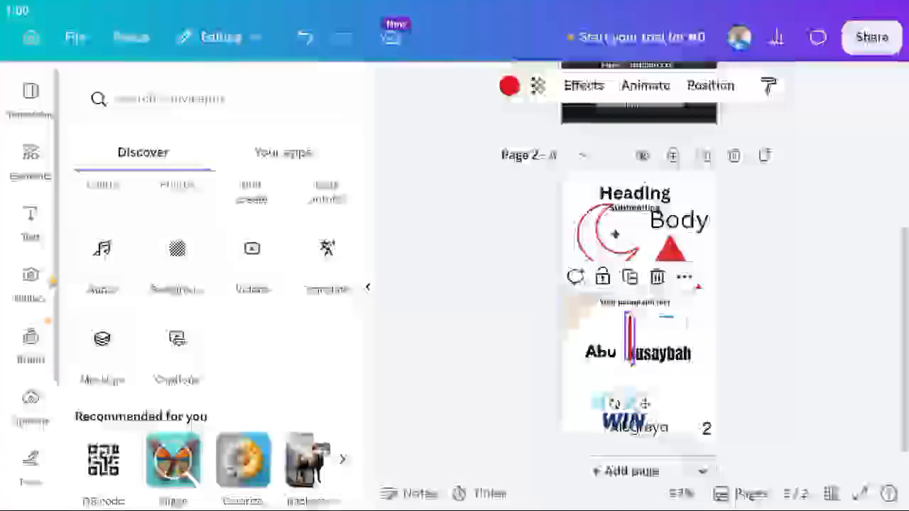
click(368, 291)
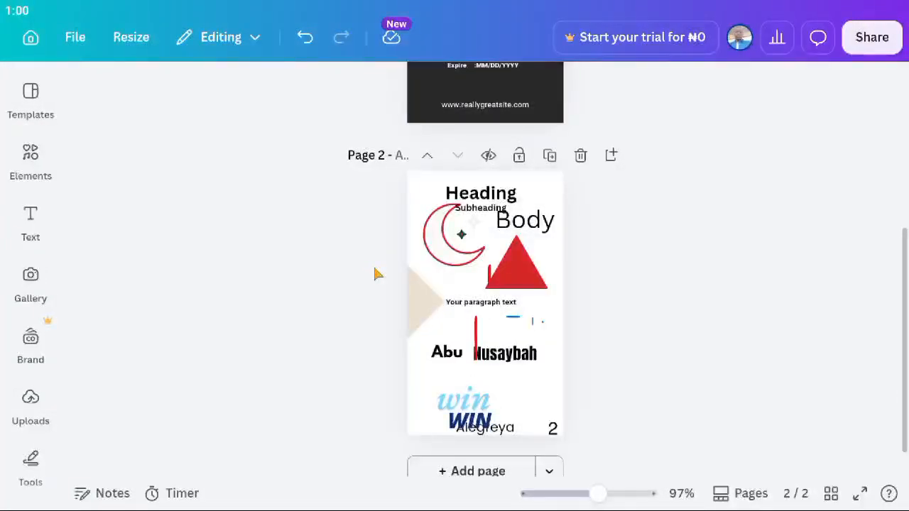
scroll(377, 274, up, 5)
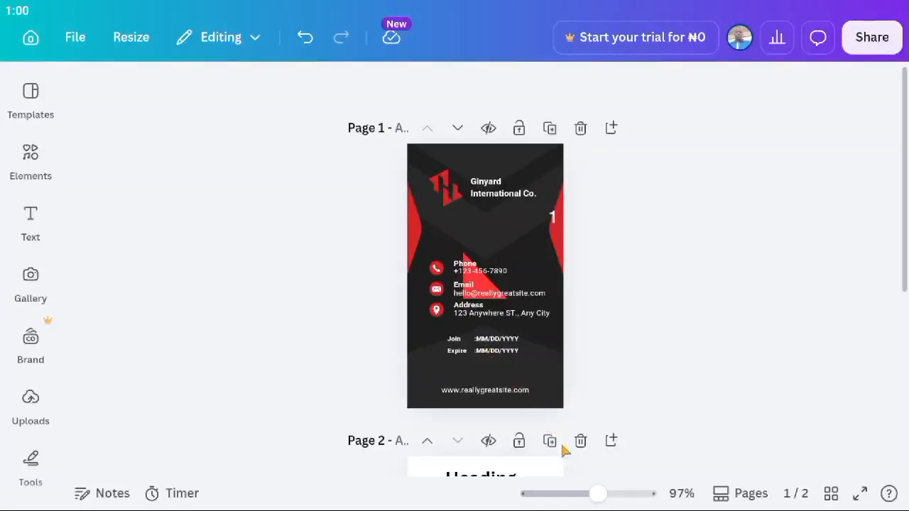
scroll(567, 450, down, 4)
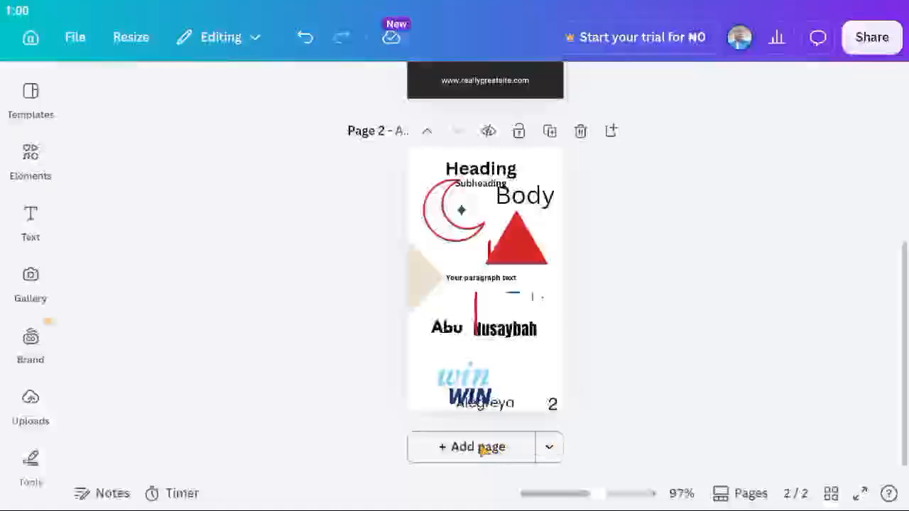
Add a blank third page to the design and select it.
click(481, 447)
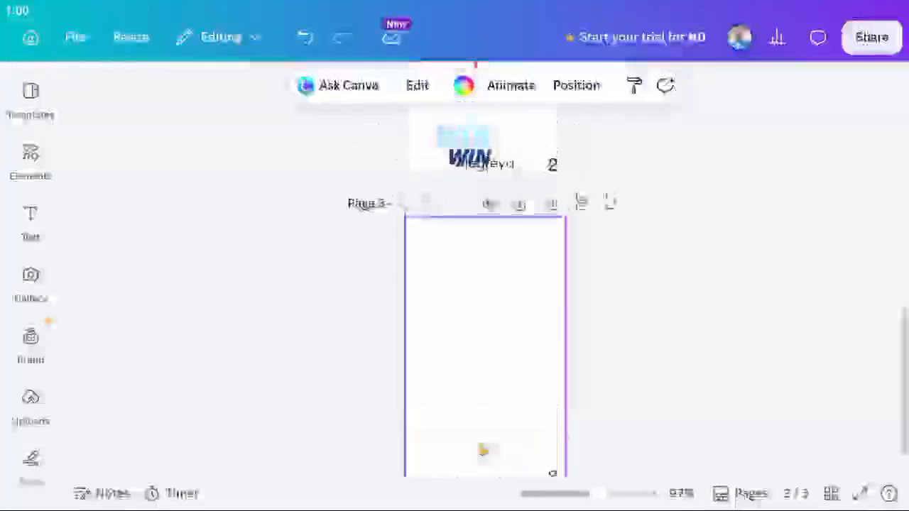
click(280, 323)
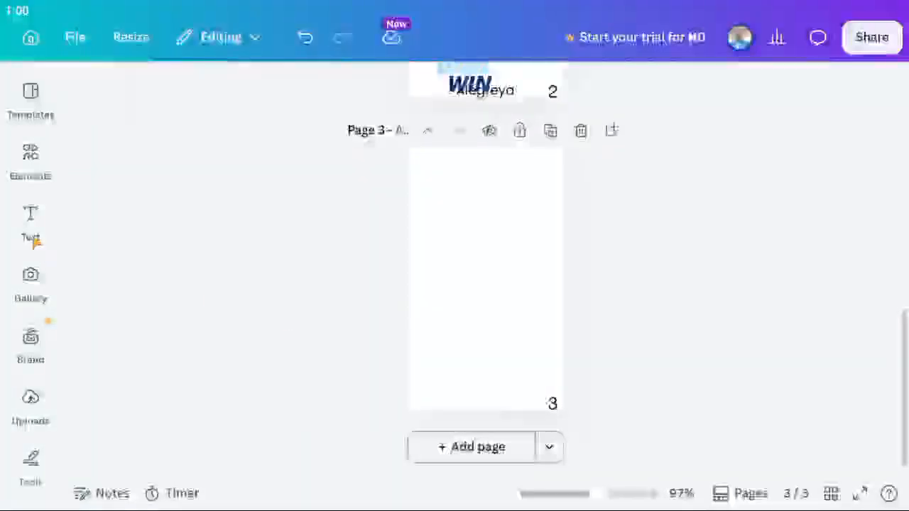
scroll(414, 242, up, 8)
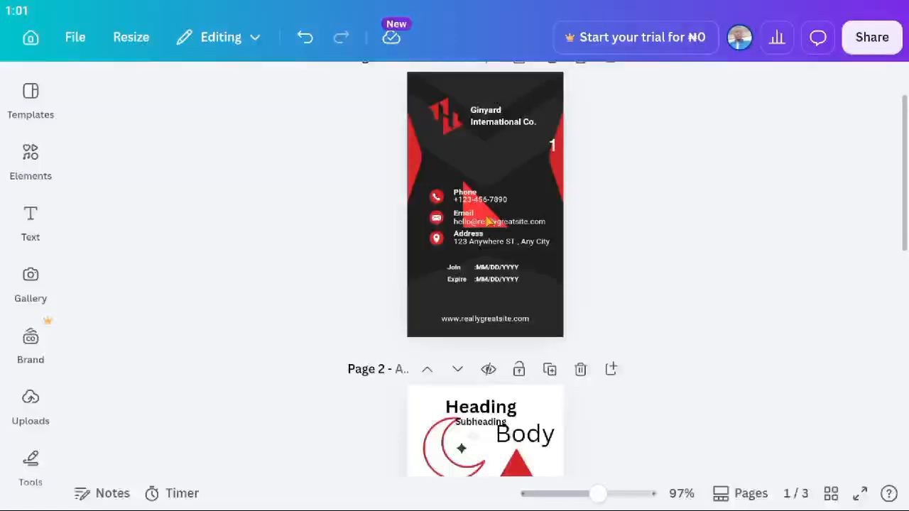
scroll(487, 221, down, 8)
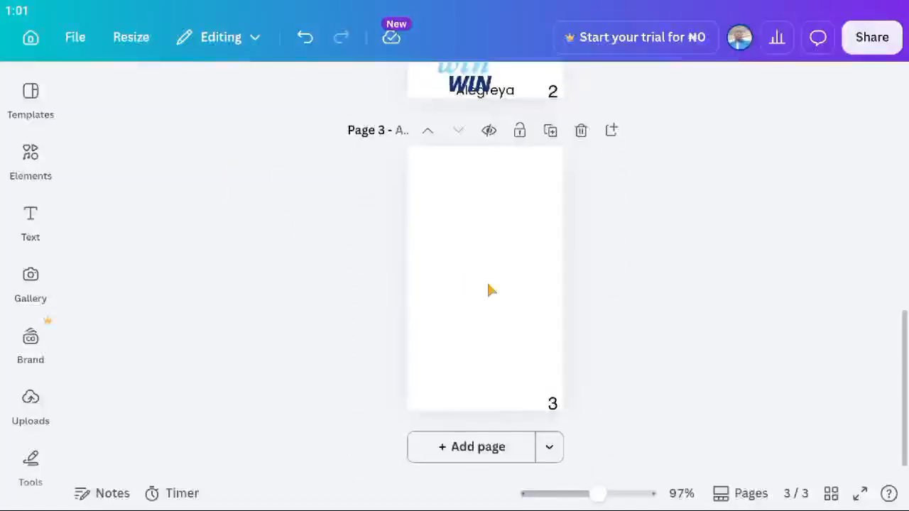
click(489, 288)
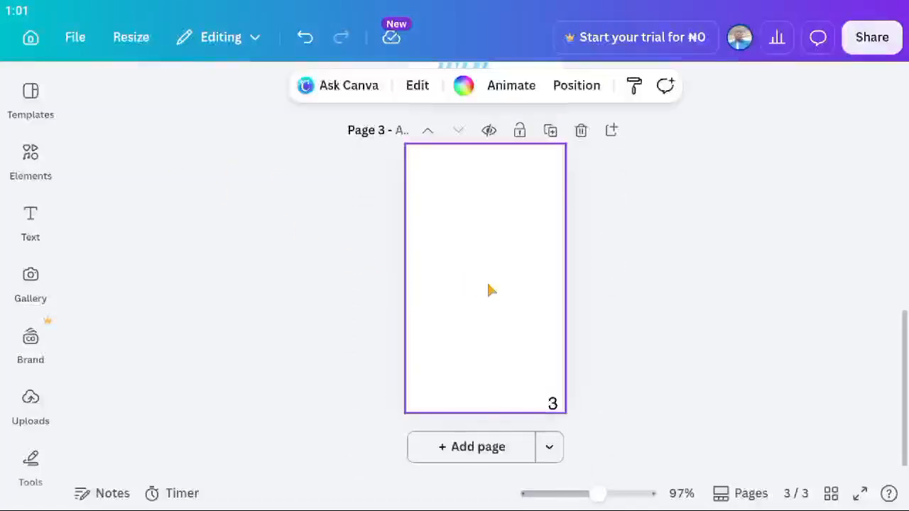
Replace the old Elements search with 'circ' and add a circle shape to page 3.
click(32, 175)
click(129, 102)
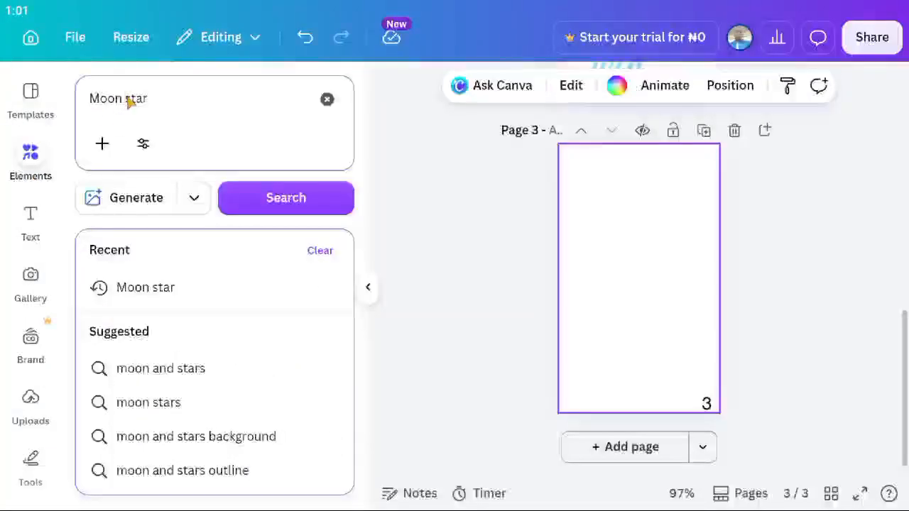
click(142, 104)
key(BackSpace)
key(BackSpace)
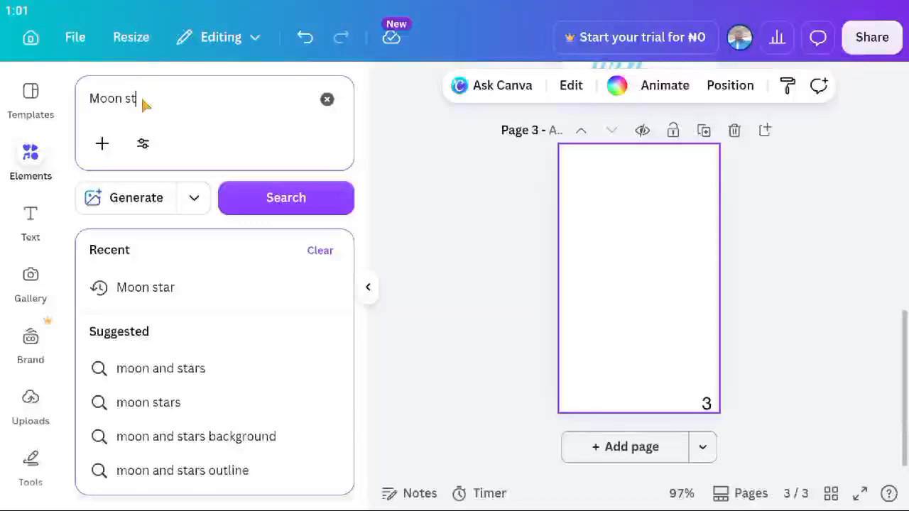
key(BackSpace)
key(BackSpace)
text(circ)
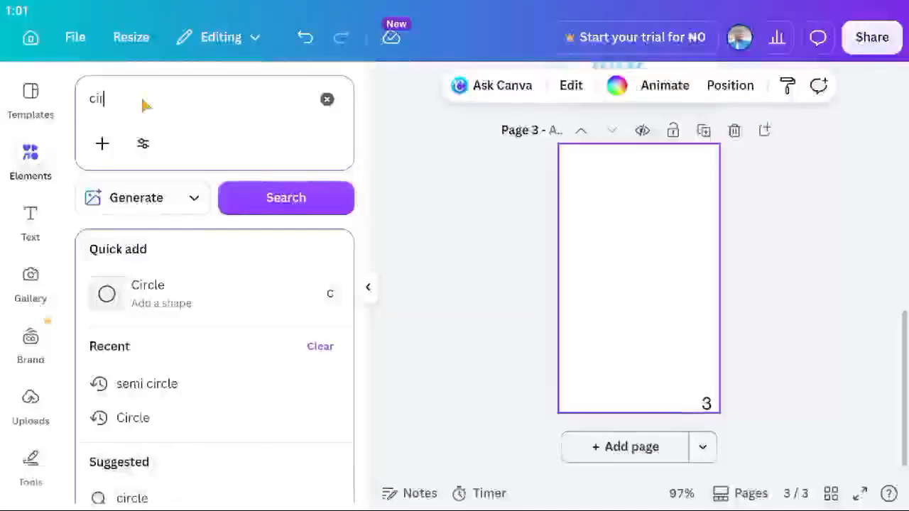
click(163, 302)
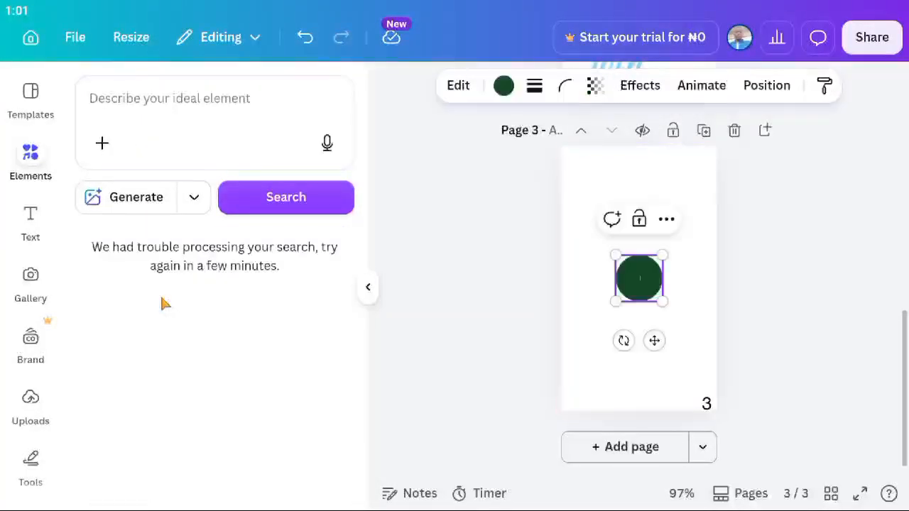
Enlarge the dark green circle into a large round shape centred horizontally on page 3.
click(680, 323)
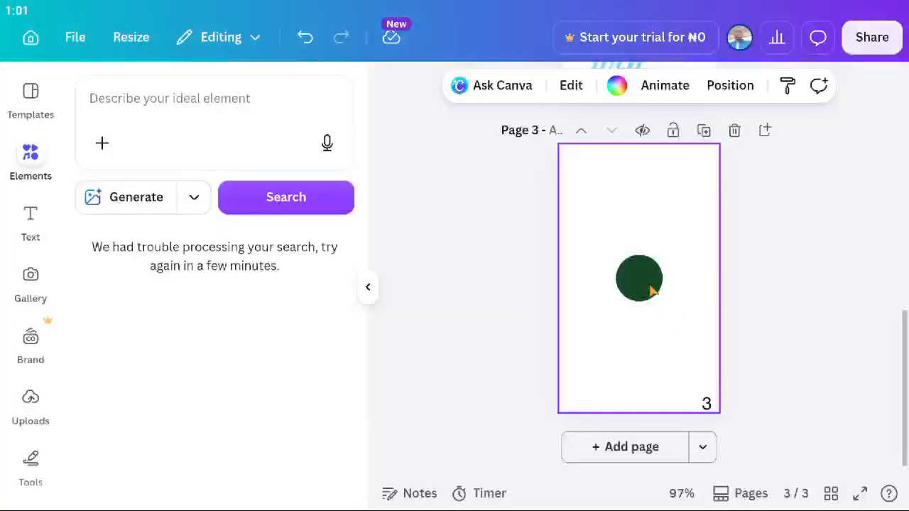
click(652, 290)
drag(615, 255, 553, 216)
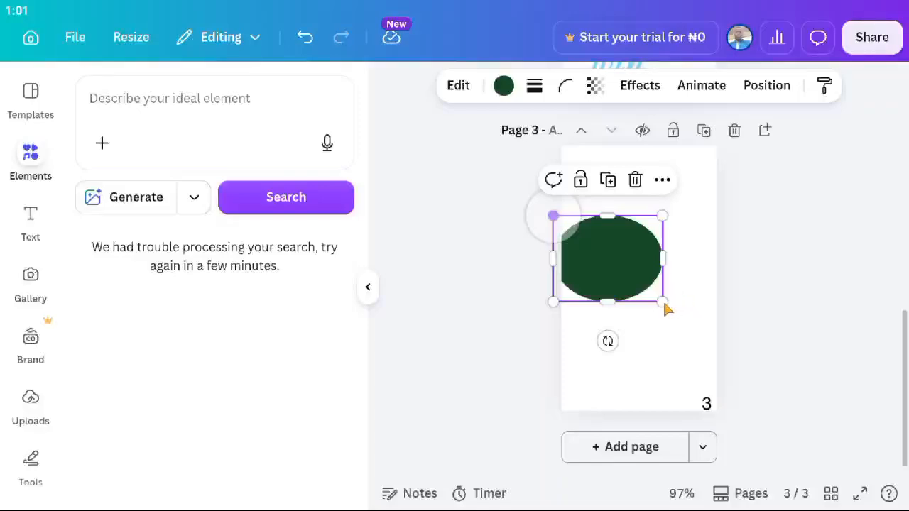
drag(665, 304, 686, 318)
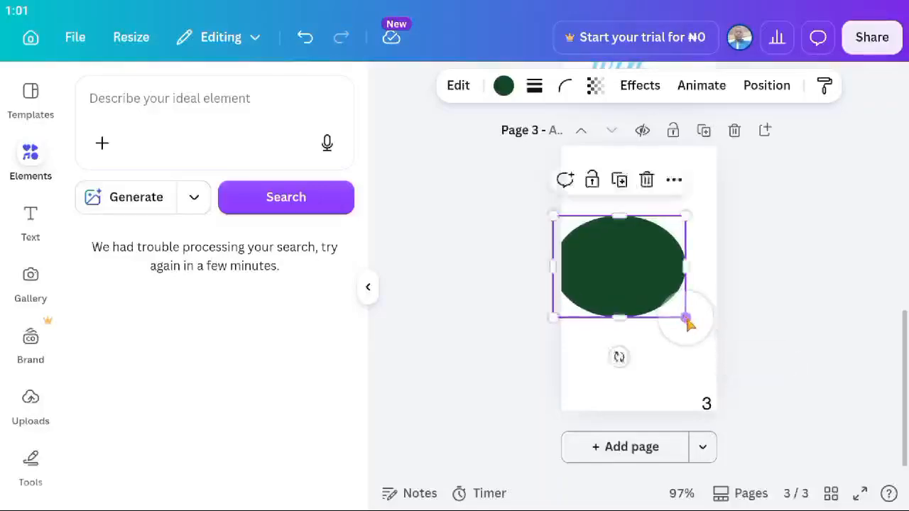
drag(623, 321, 626, 353)
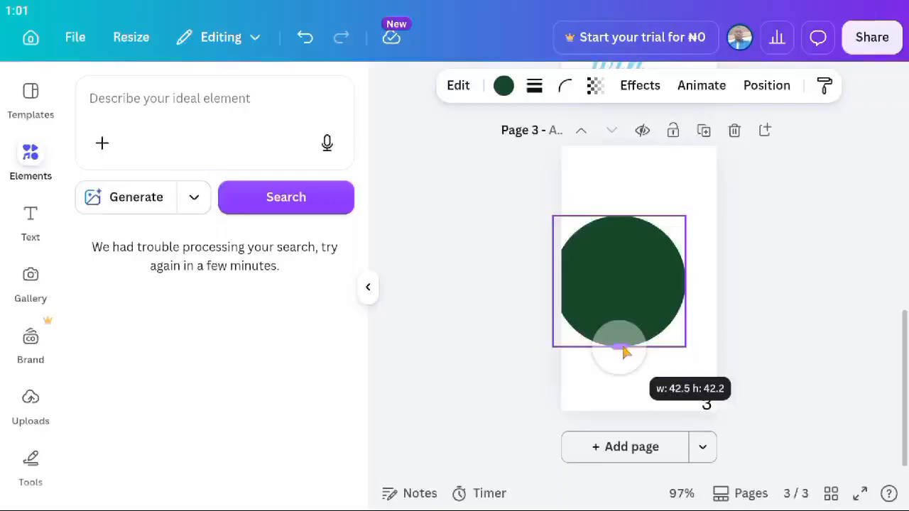
drag(625, 352, 624, 353)
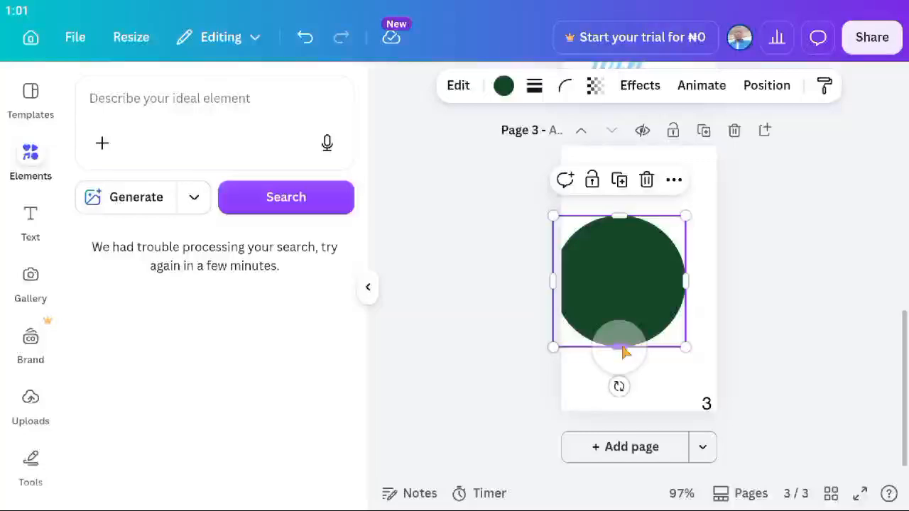
mouse_move(623, 279)
mouse_down()
mouse_move(635, 280)
mouse_move(628, 300)
mouse_move(633, 264)
mouse_move(621, 229)
mouse_move(635, 282)
mouse_move(622, 288)
mouse_up()
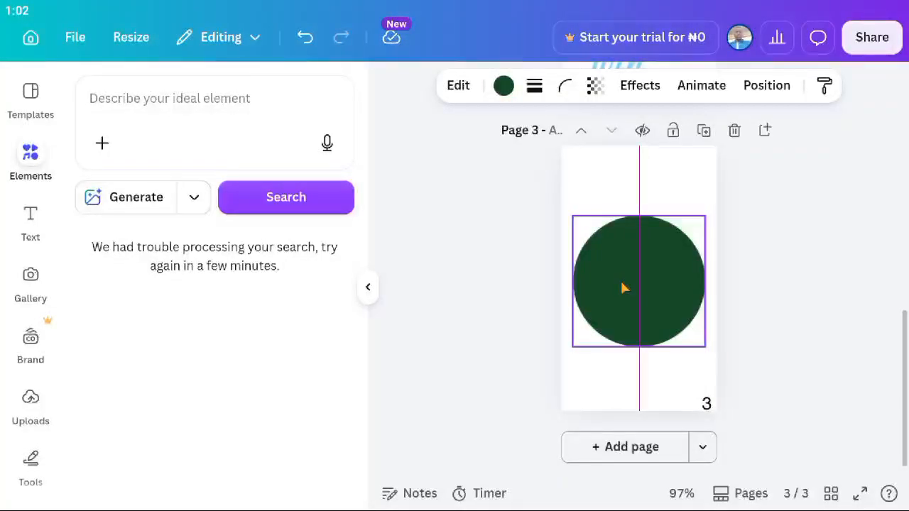
mouse_move(622, 284)
mouse_down()
mouse_move(634, 302)
mouse_move(626, 294)
mouse_up()
Reselect the green circle and open its position and alignment options.
click(742, 311)
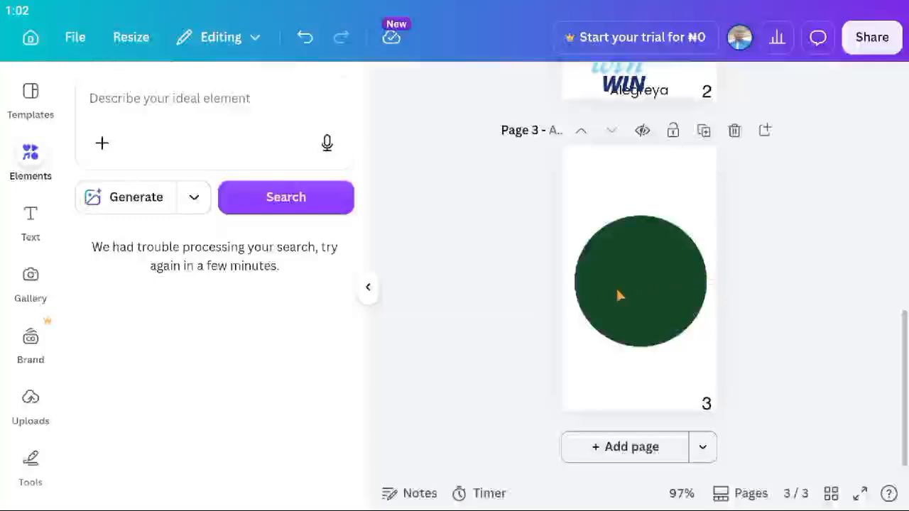
click(638, 297)
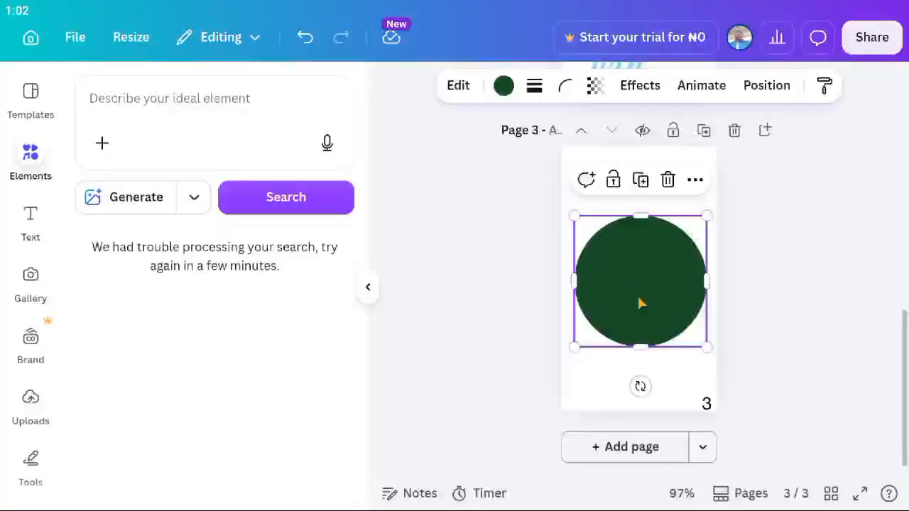
mouse_move(638, 296)
mouse_down()
mouse_move(574, 297)
mouse_move(625, 297)
mouse_up()
key(Escape)
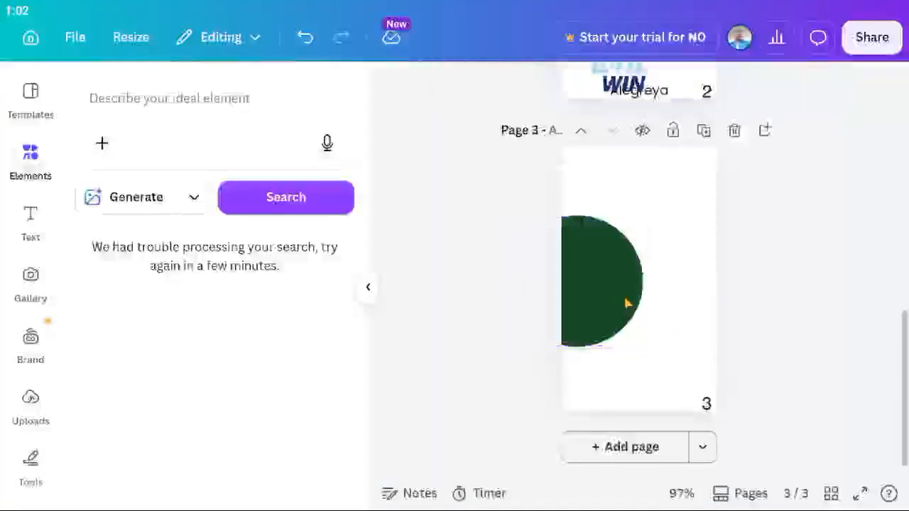
click(611, 294)
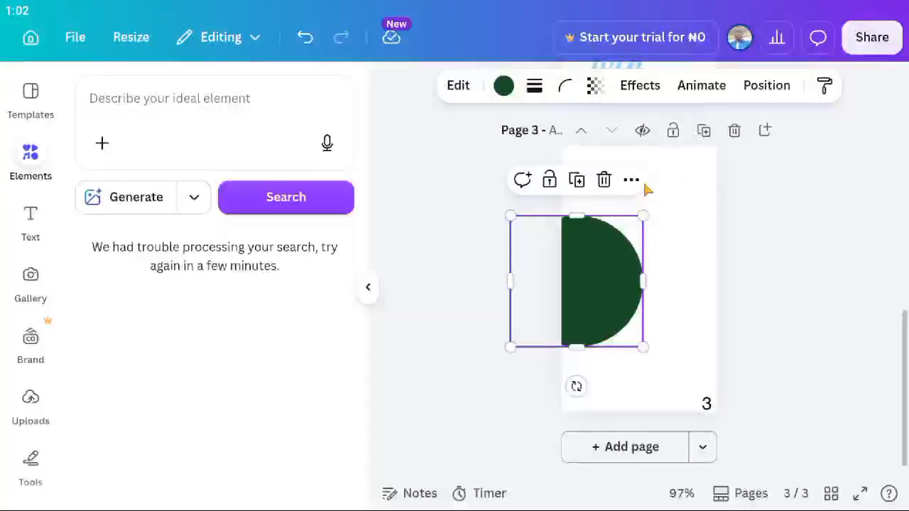
click(766, 95)
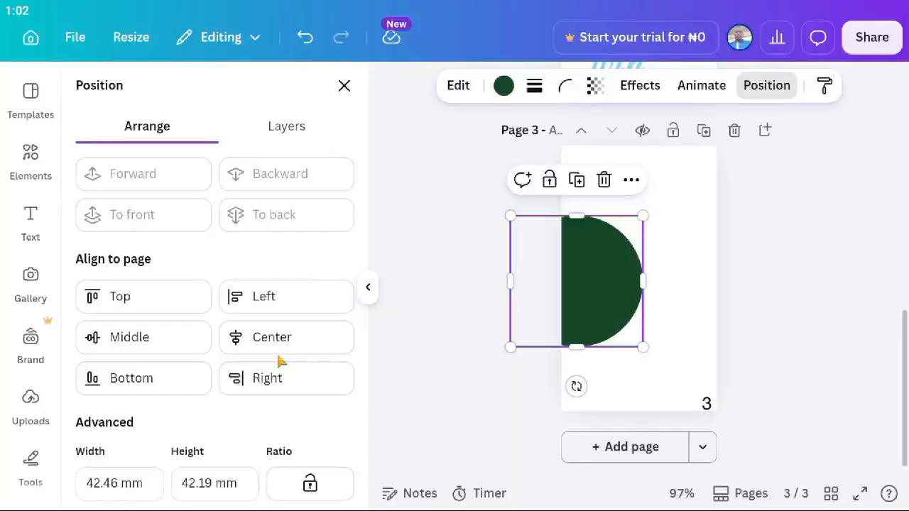
scroll(280, 361, down, 1)
scroll(282, 362, up, 1)
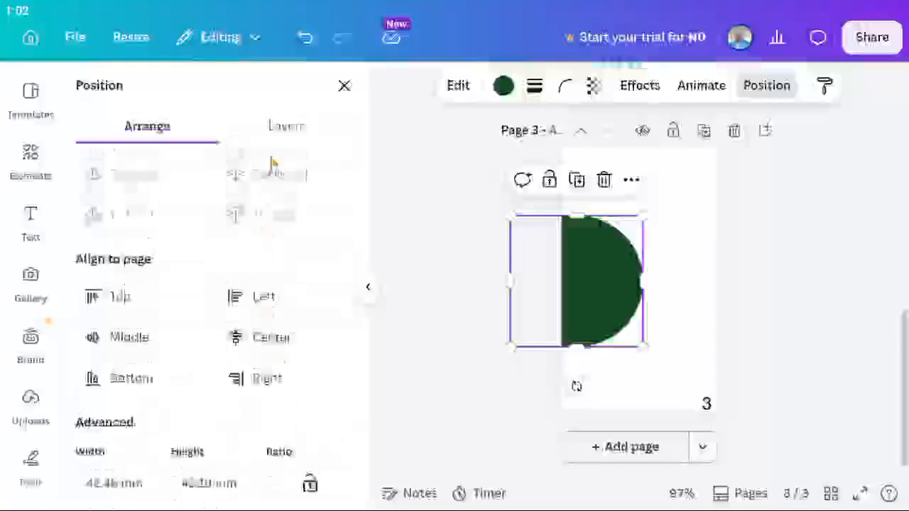
Check the layer list, then move the circle right so it sits fully on page 3.
click(279, 127)
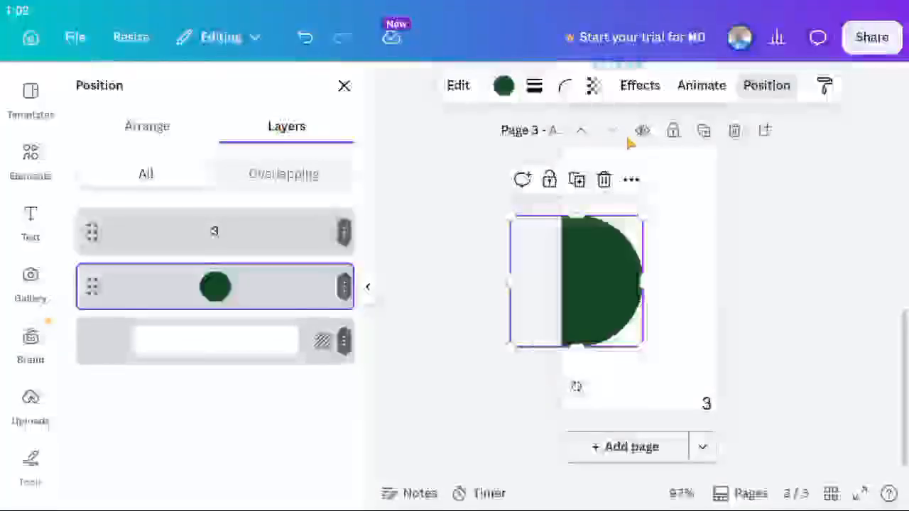
click(632, 179)
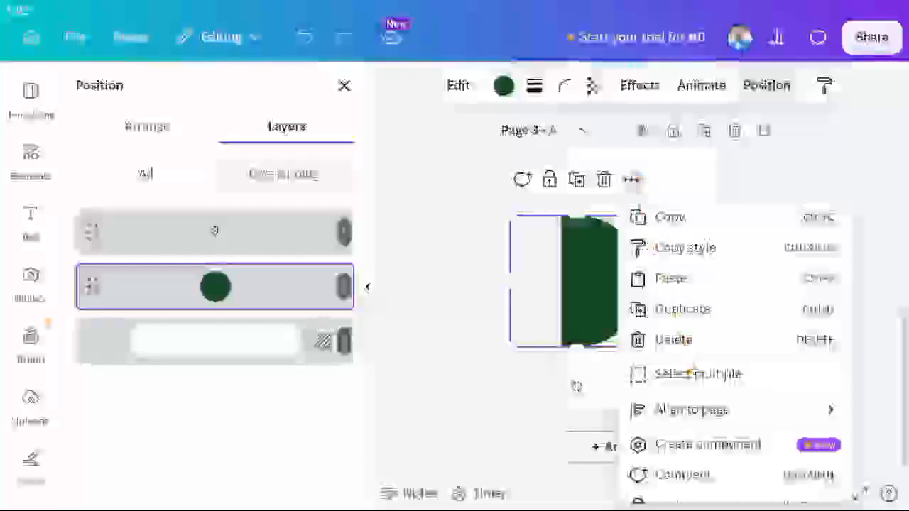
scroll(689, 374, up, 3)
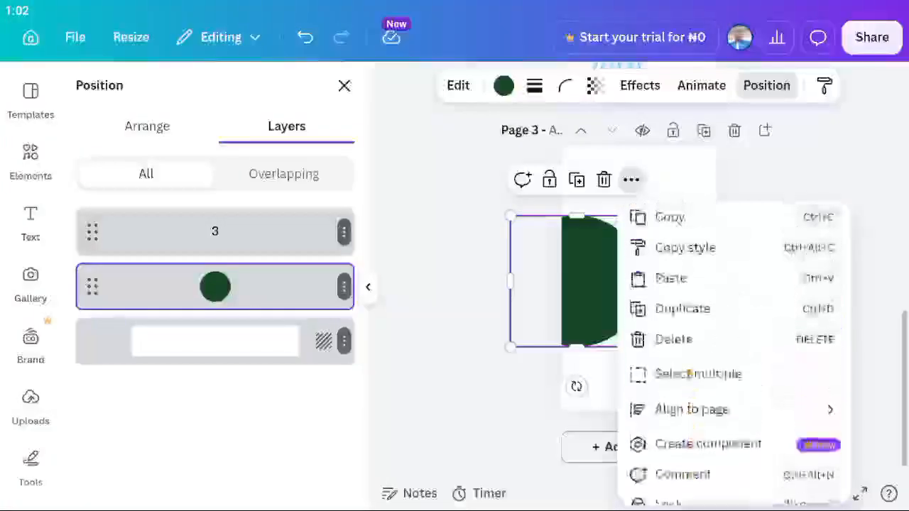
click(478, 391)
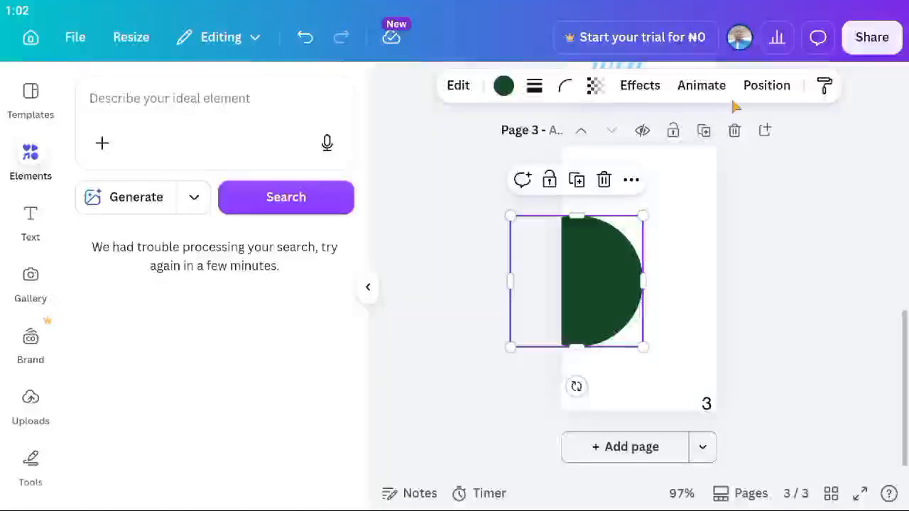
drag(609, 293, 673, 293)
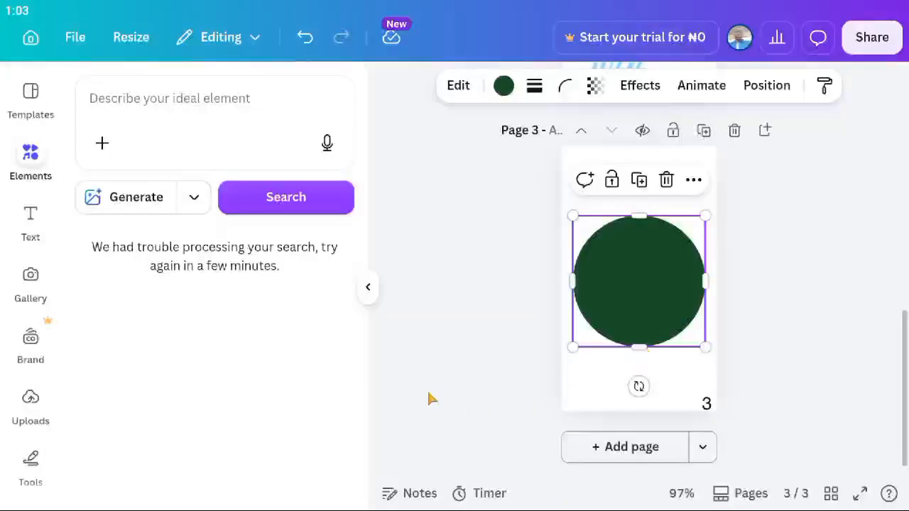
Add a Heading text box under the circle and change its text to 'Circle'.
click(30, 231)
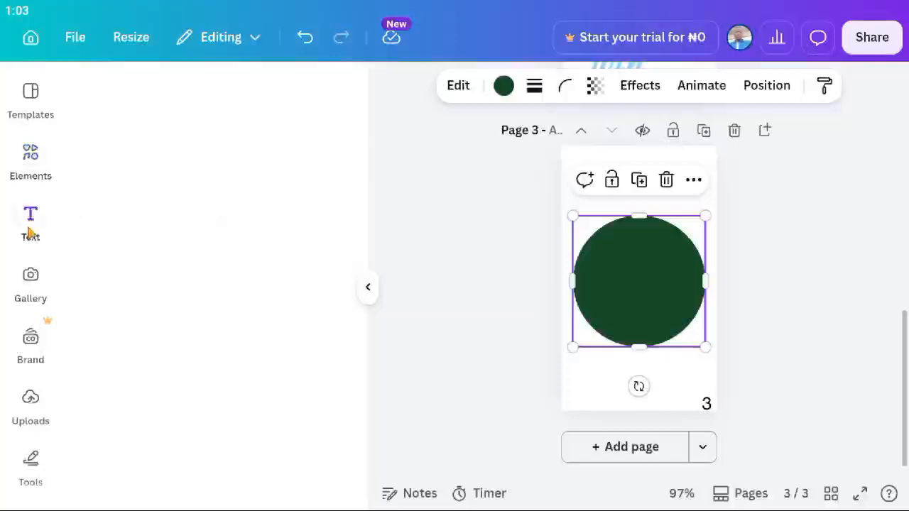
scroll(194, 280, down, 5)
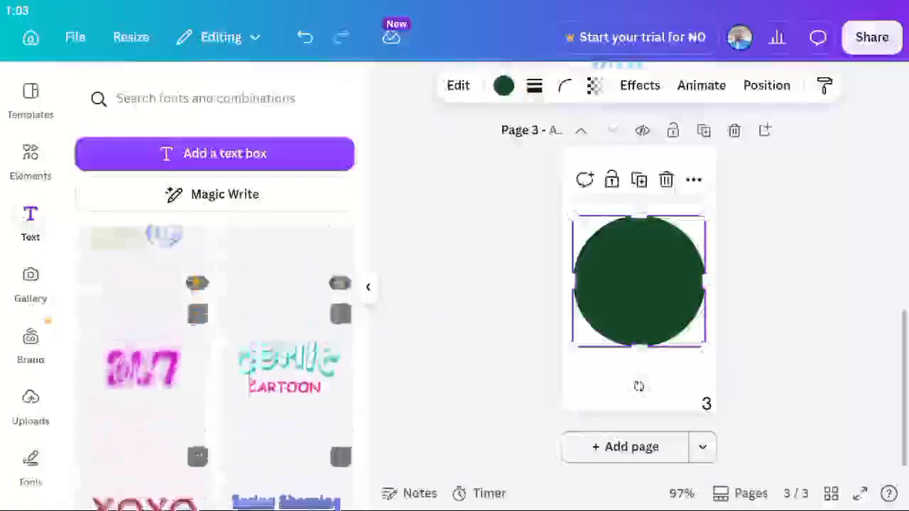
scroll(193, 280, down, 10)
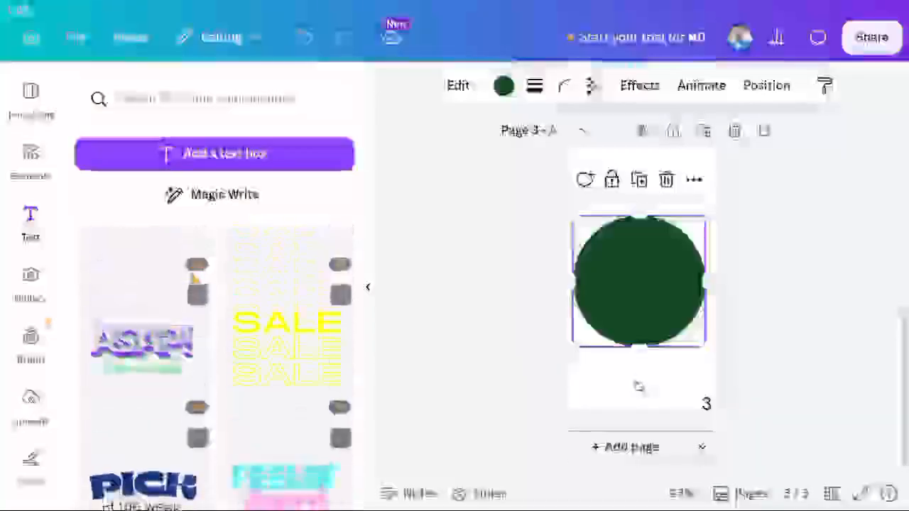
drag(262, 3, 329, 324)
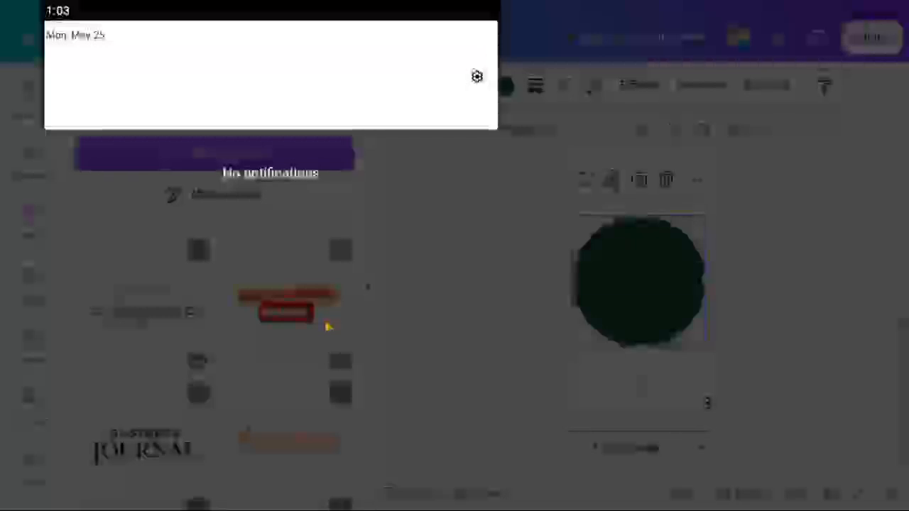
click(459, 233)
scroll(185, 347, up, 15)
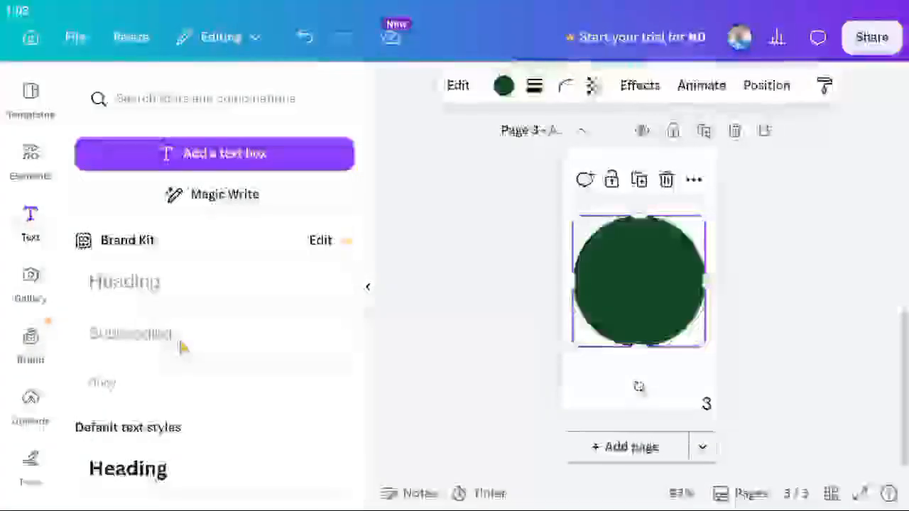
click(158, 469)
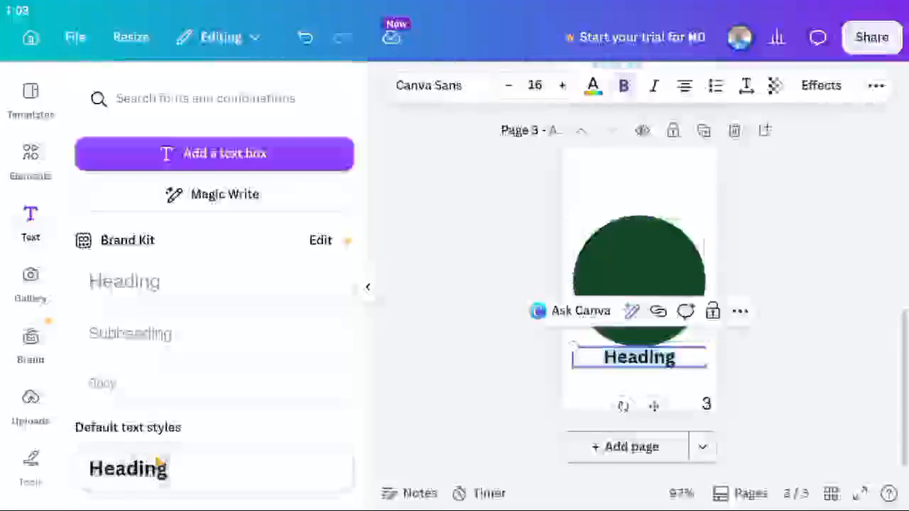
scroll(487, 312, down, 3)
scroll(568, 278, up, 2)
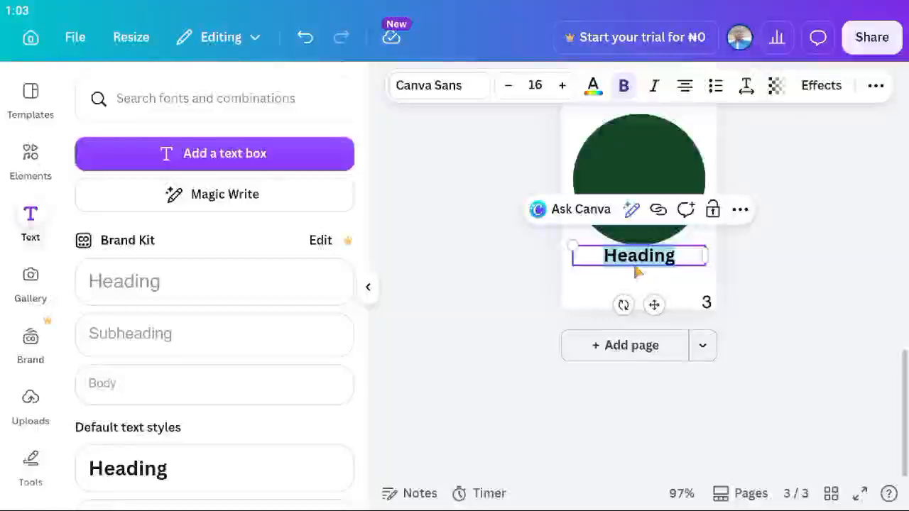
click(639, 264)
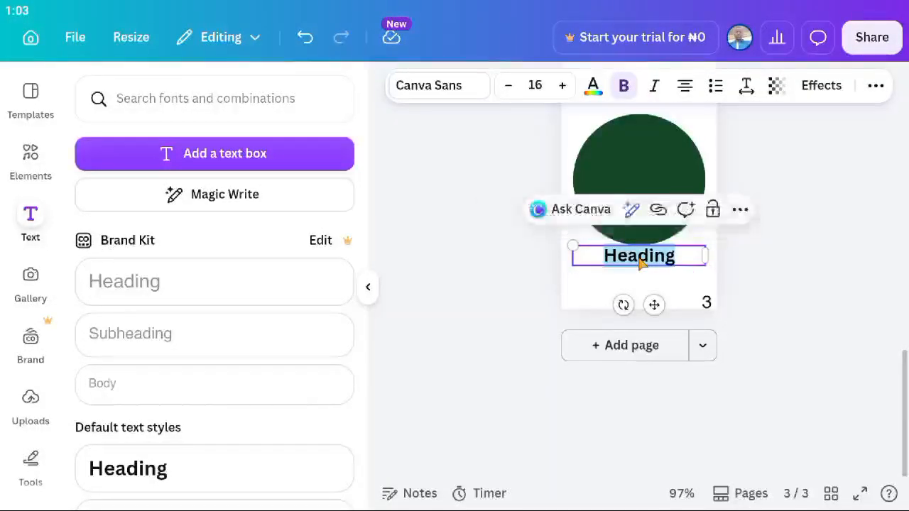
text(Circle)
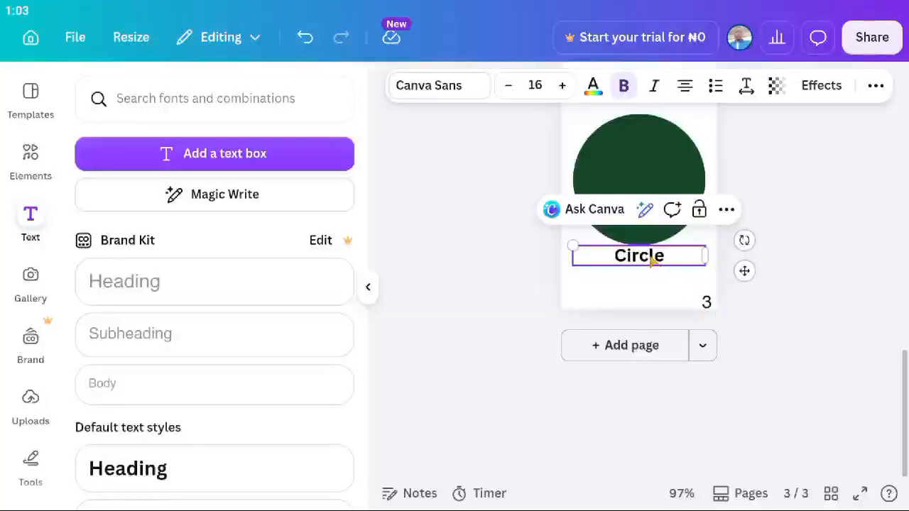
Colour the 'Circle' label text red.
click(593, 88)
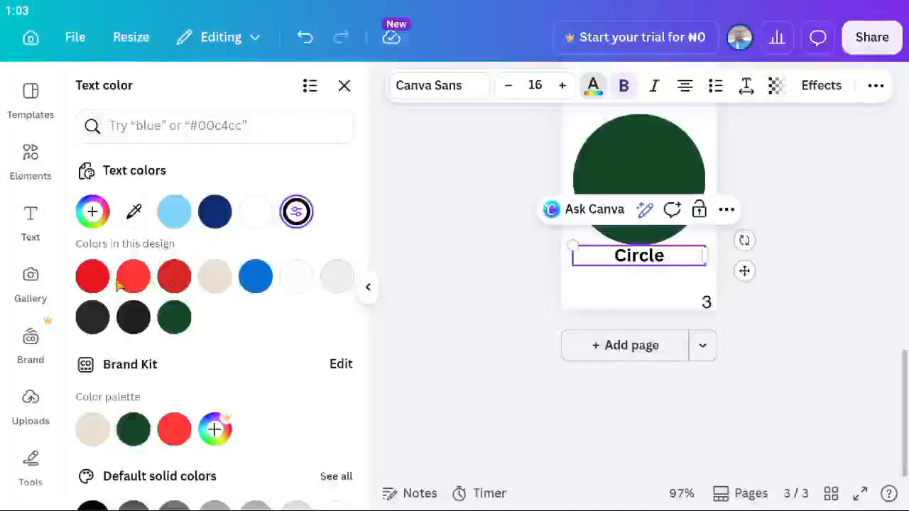
click(93, 276)
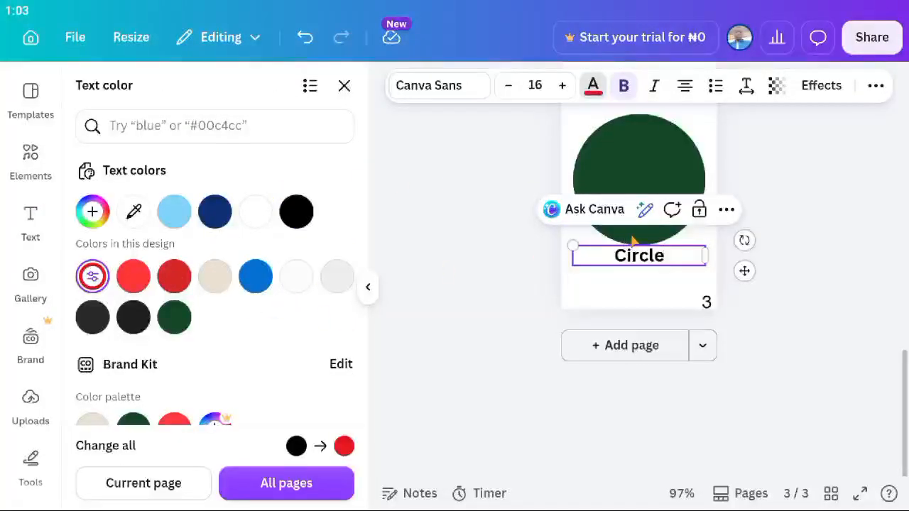
double_click(643, 257)
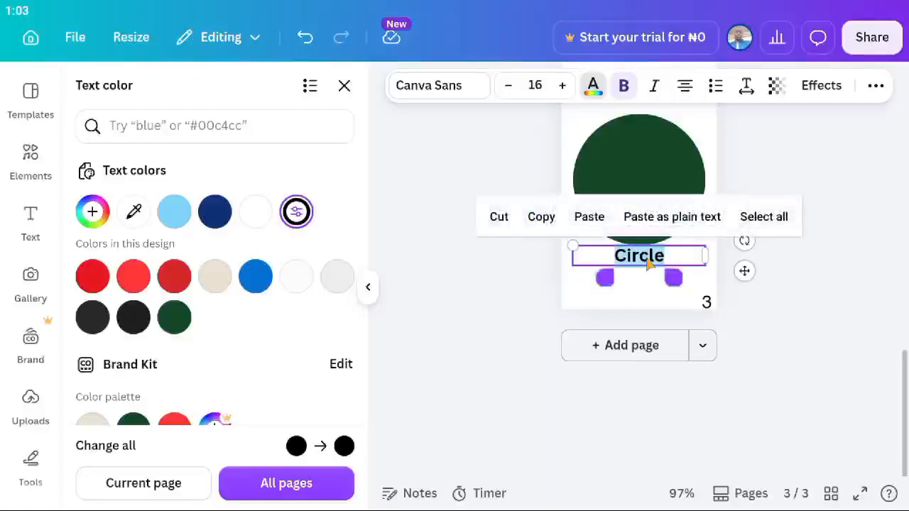
click(103, 281)
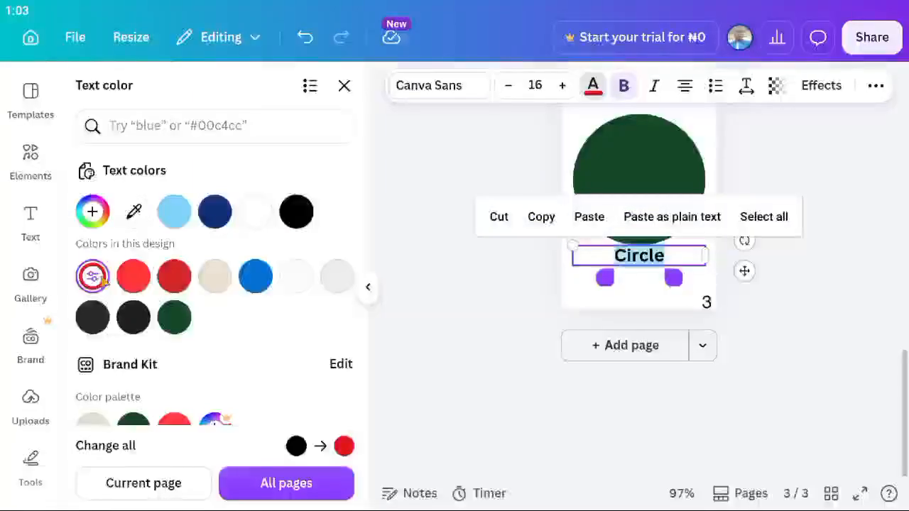
key(Escape)
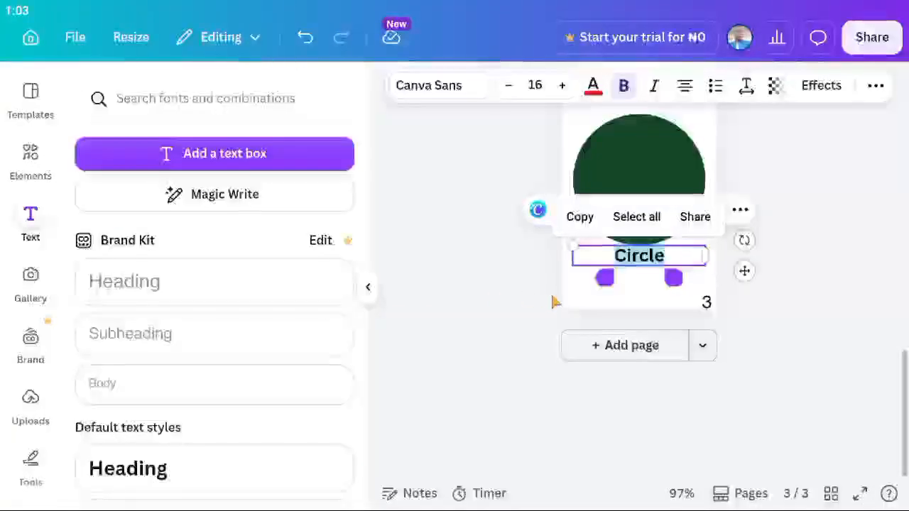
key(Escape)
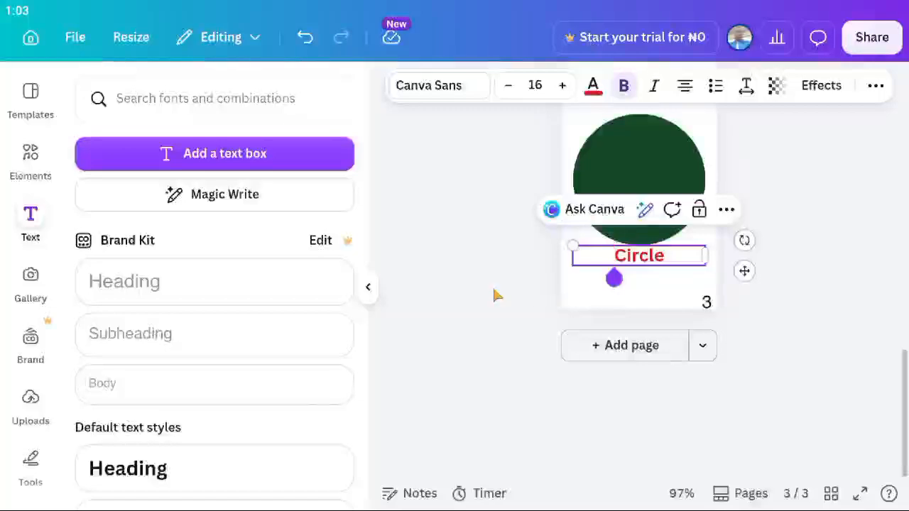
click(496, 295)
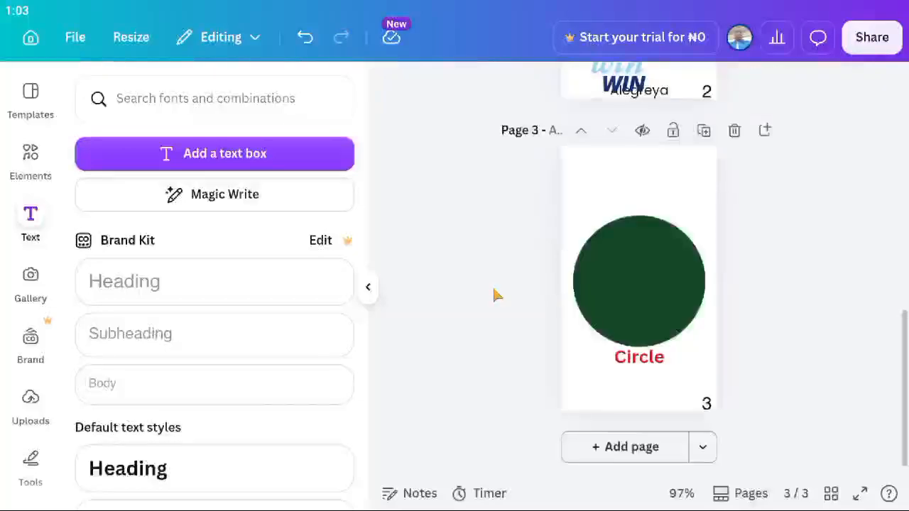
Recolour the 'Circle' label dark green to match the circle.
click(634, 365)
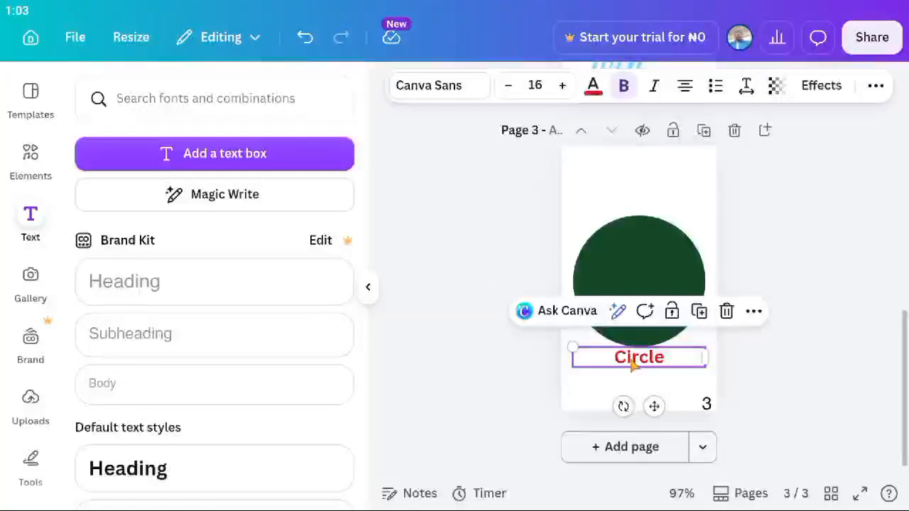
click(592, 86)
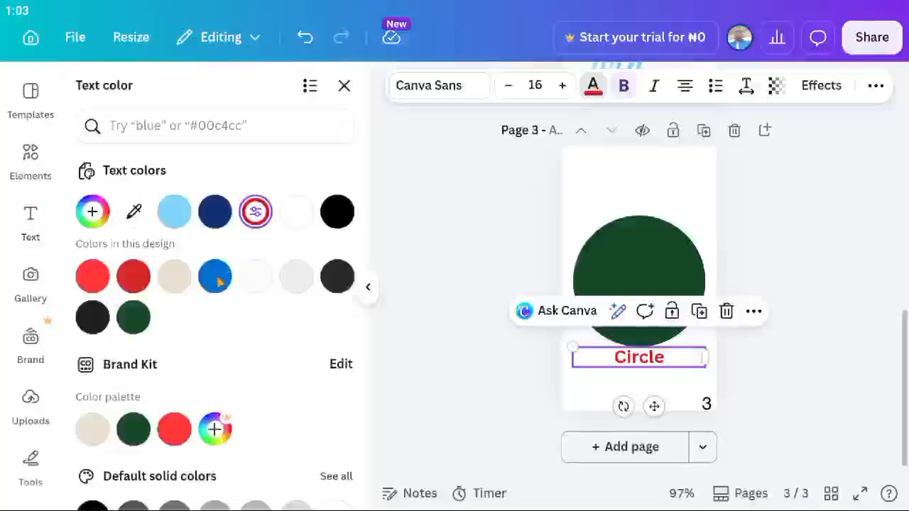
click(135, 319)
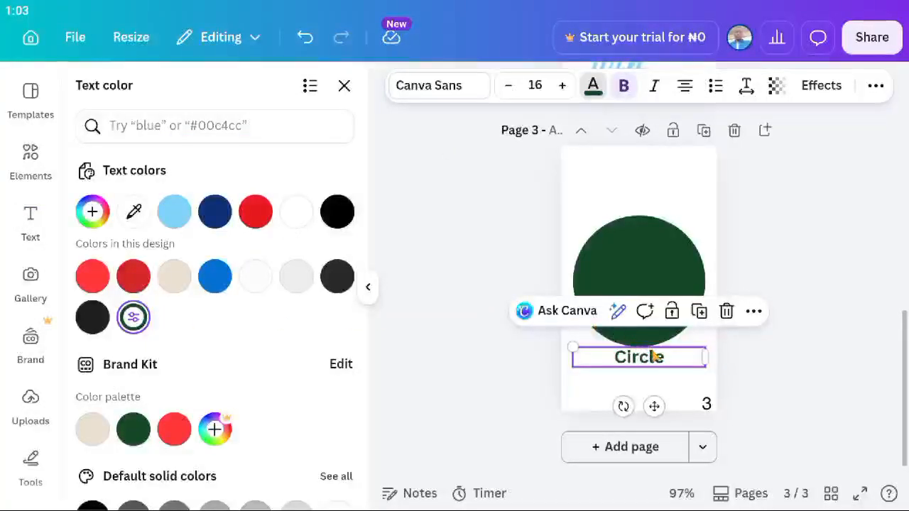
scroll(654, 359, down, 3)
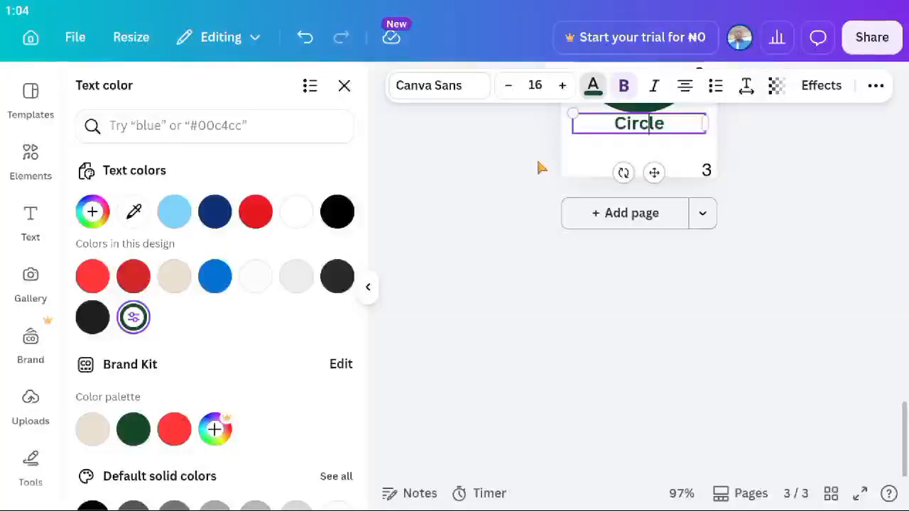
click(756, 155)
scroll(756, 154, up, 3)
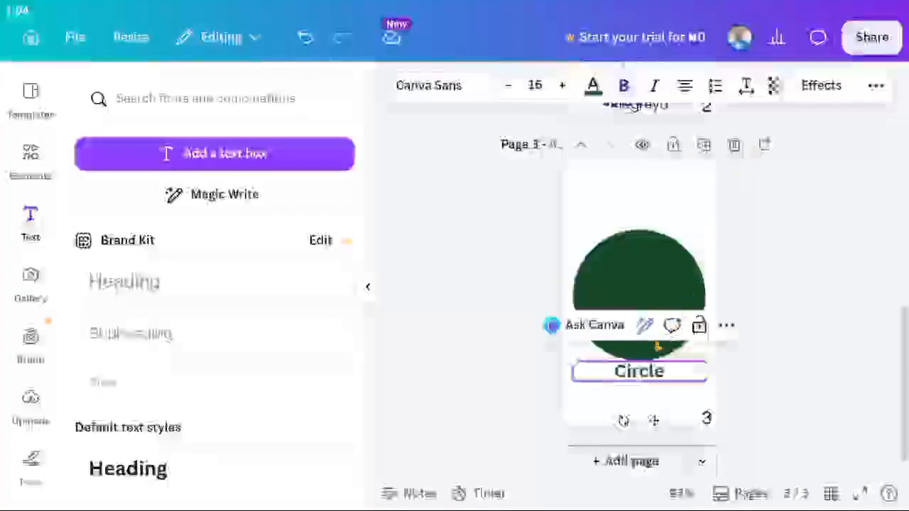
double_click(639, 377)
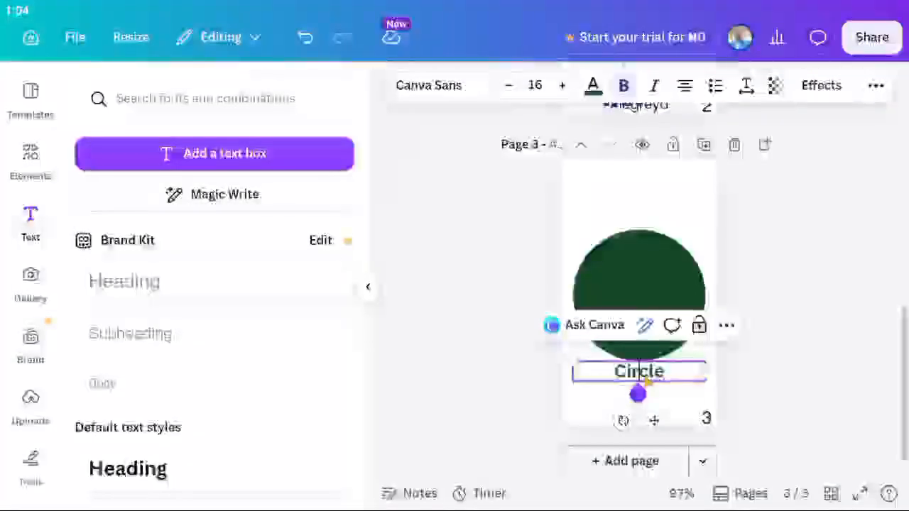
click(744, 362)
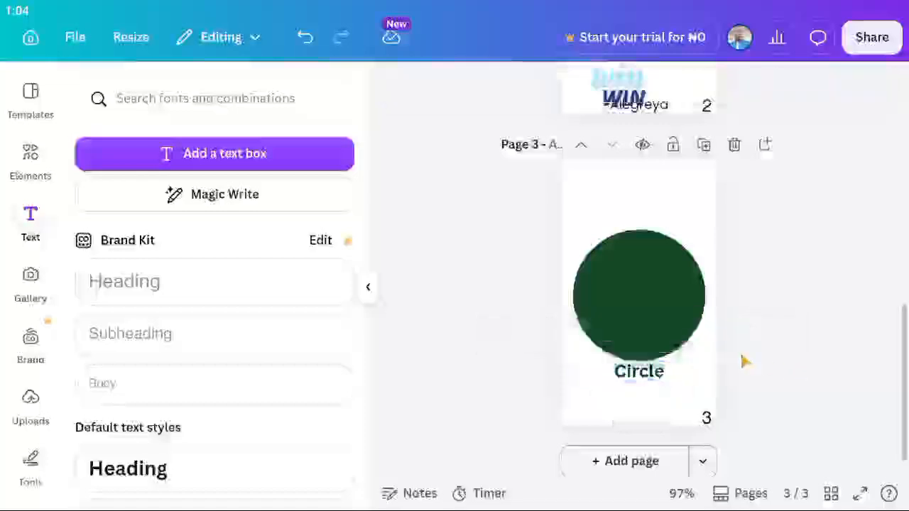
scroll(742, 361, down, 1)
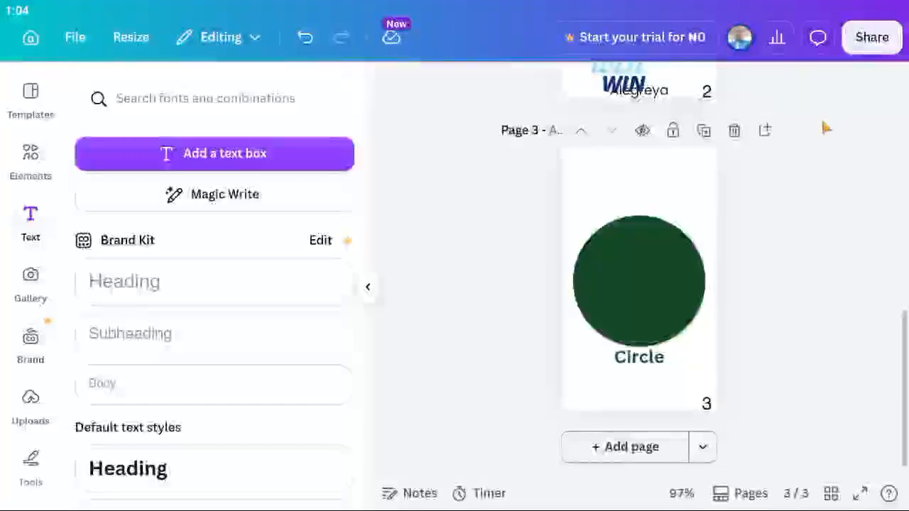
scroll(693, 203, up, 8)
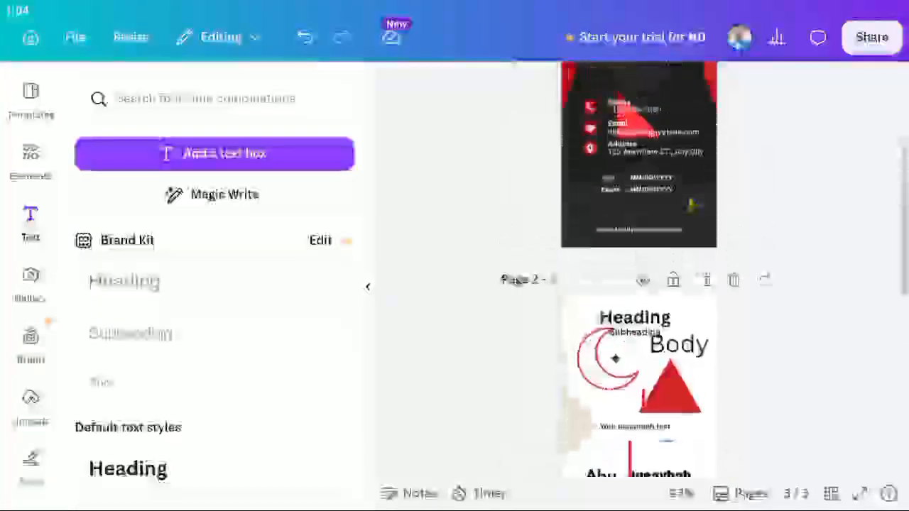
scroll(692, 205, up, 2)
scroll(694, 204, down, 5)
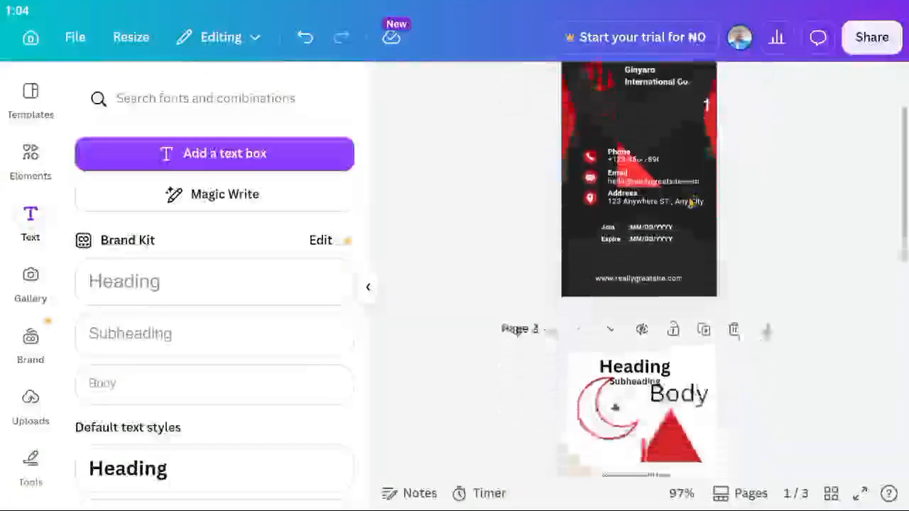
scroll(694, 203, down, 4)
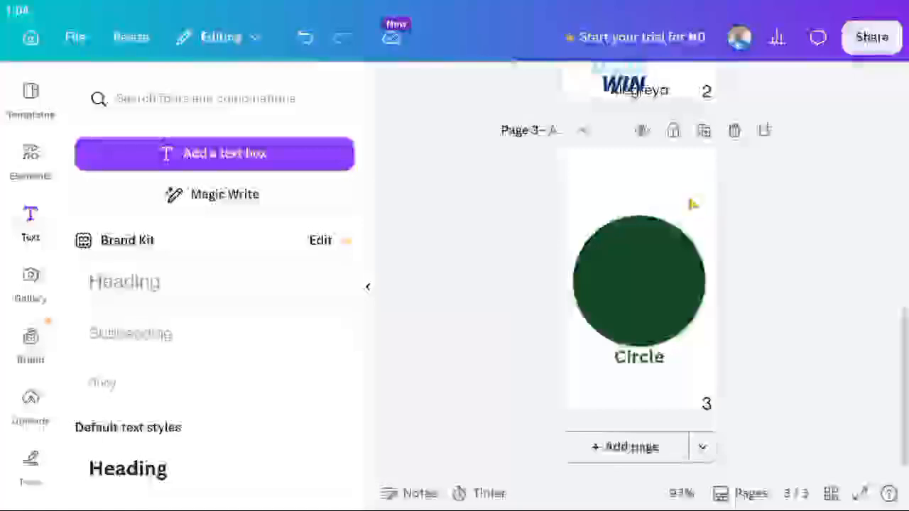